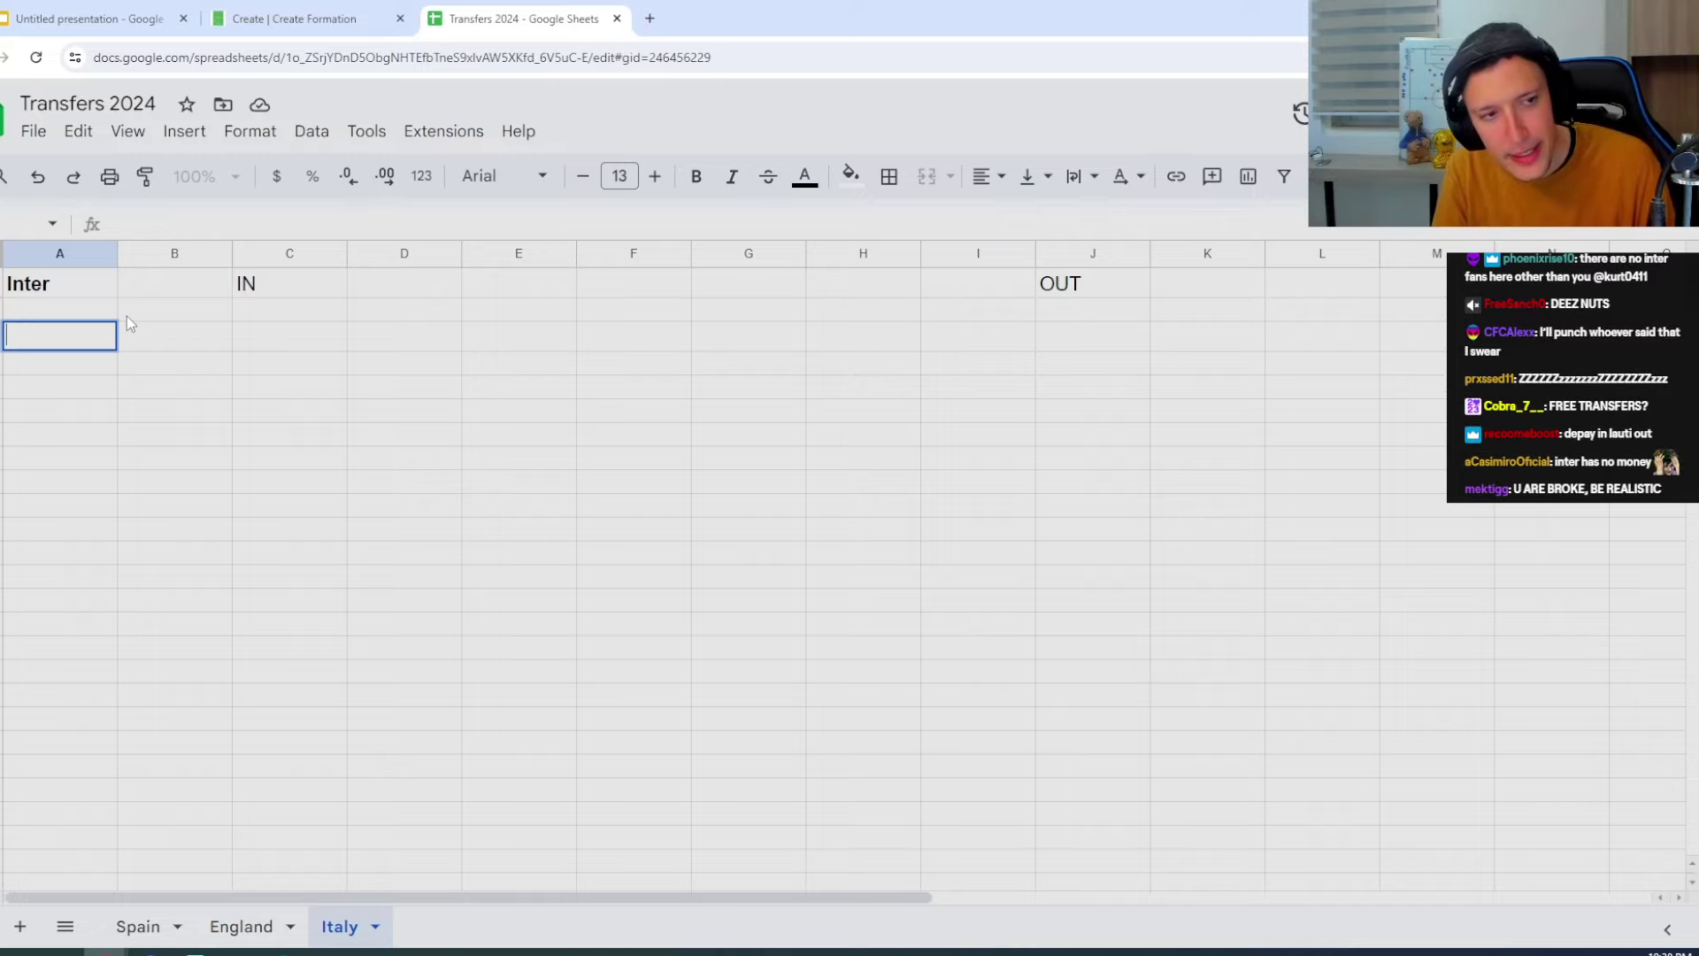
type("CB")
Add a CB row with Acerbi (Racismo) as outgoing and widen column J
key("Tab")
key("Tab")
key("Tab")
key("Tab")
key("Tab")
key("Tab")
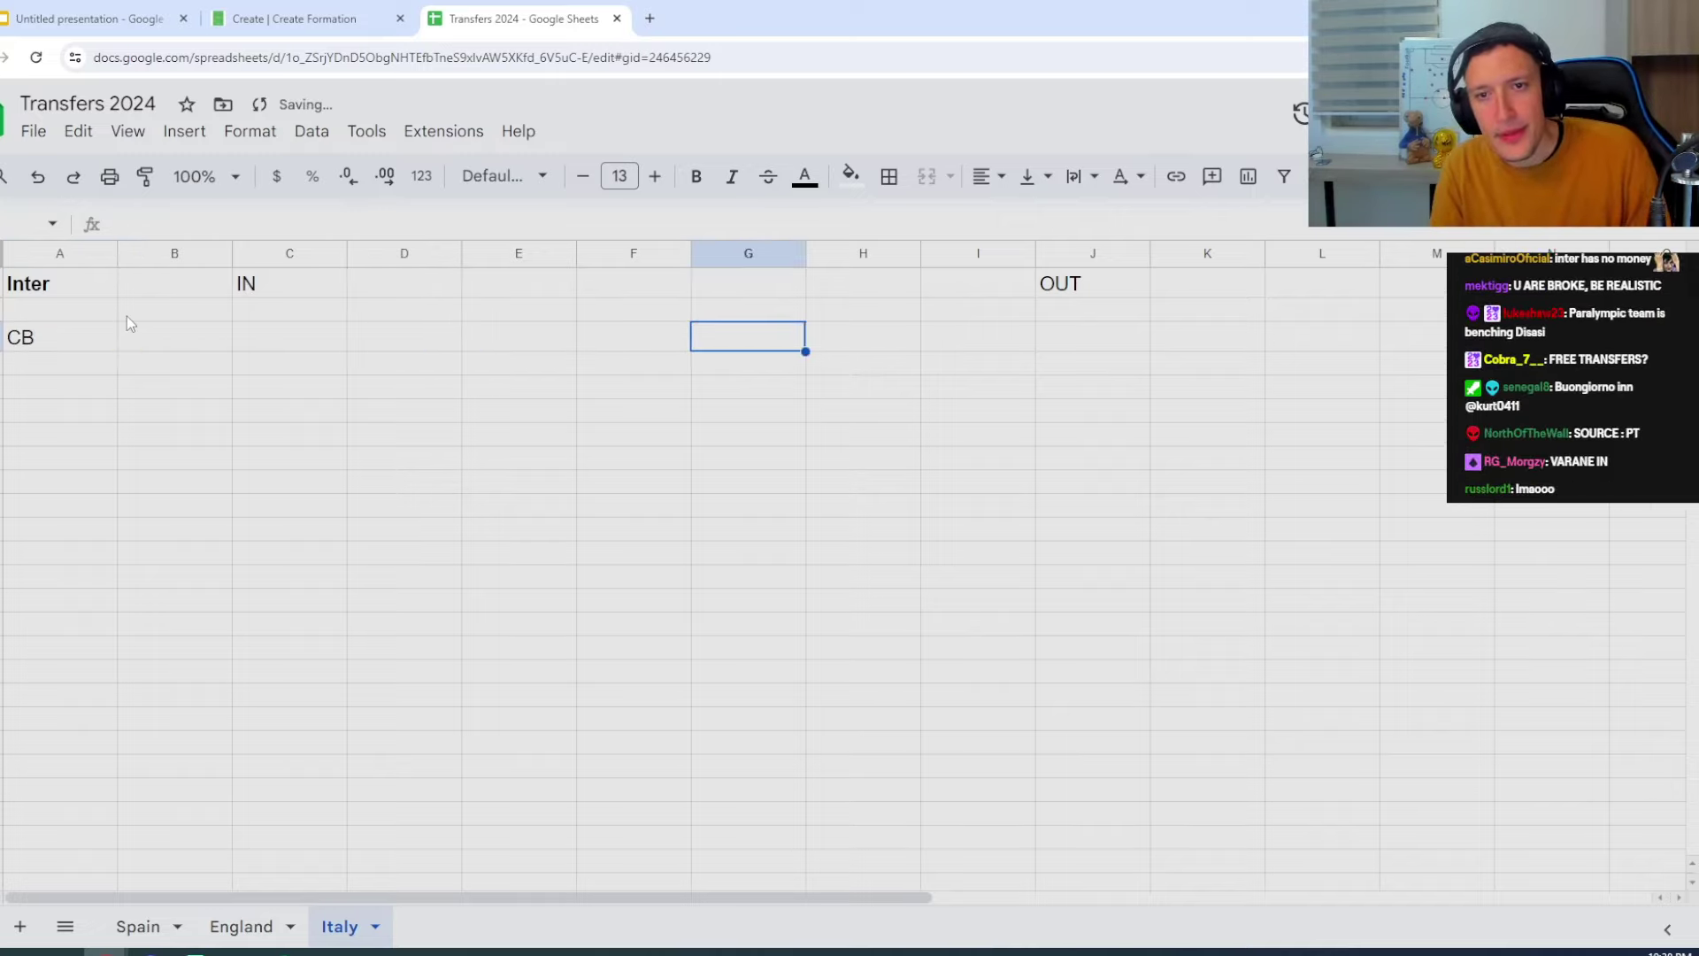
key("Tab")
key("Tab")
type("CB")
key("Tab")
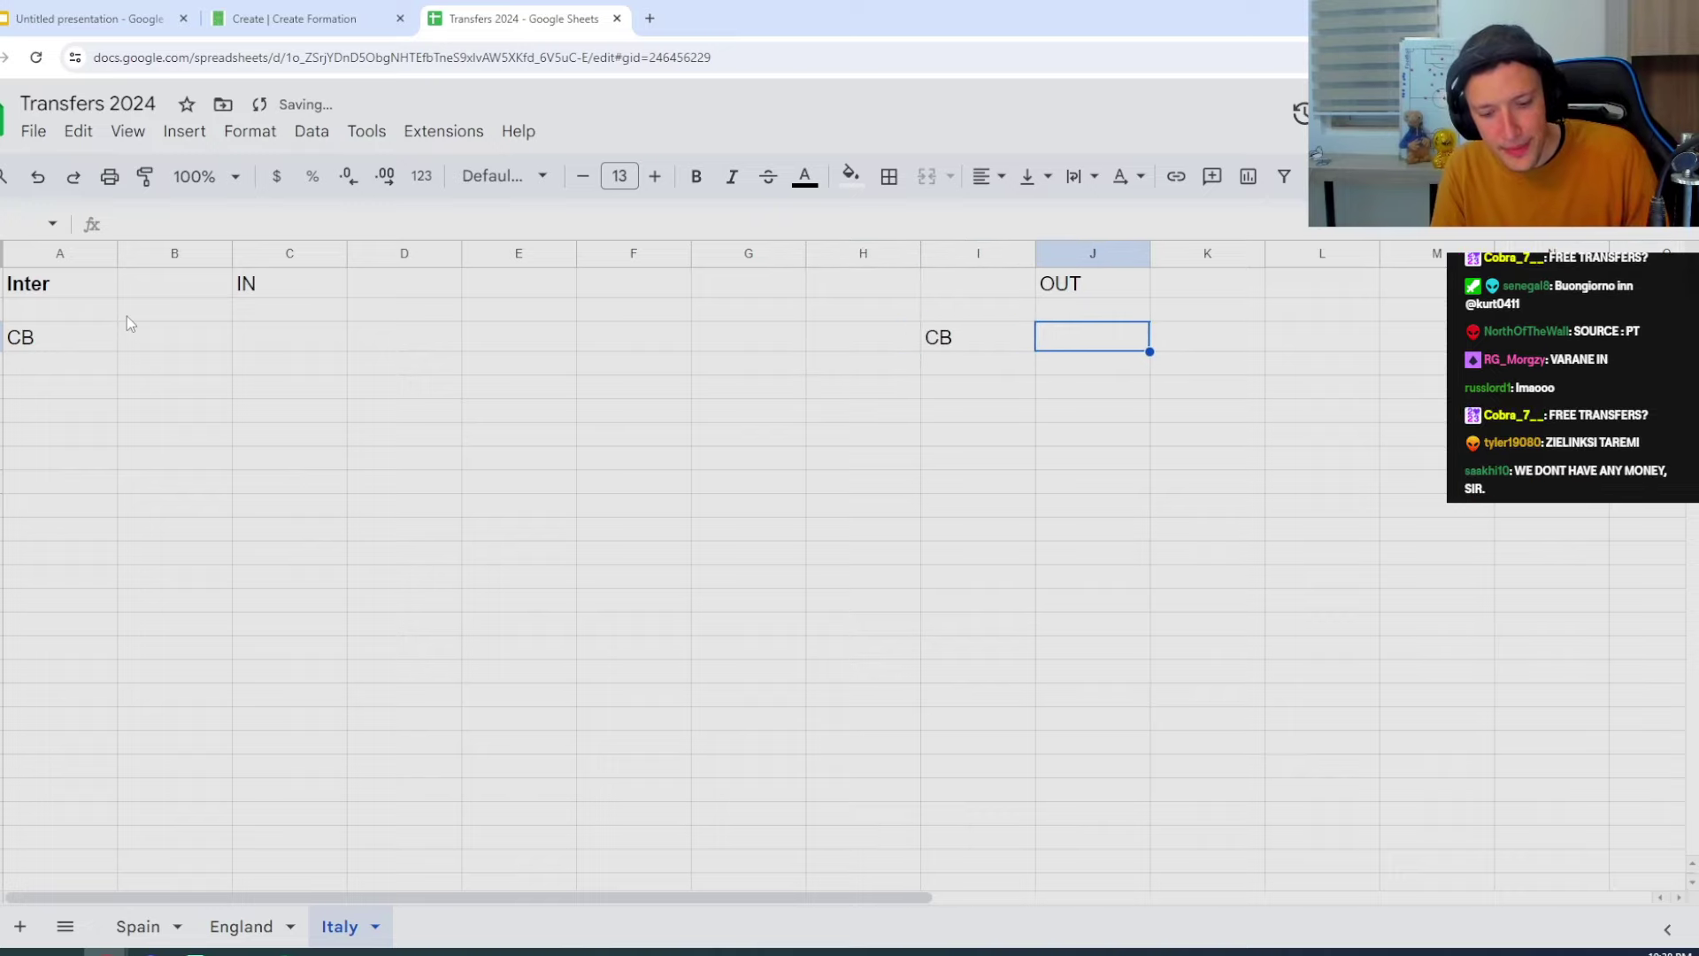
type("Acerbi")
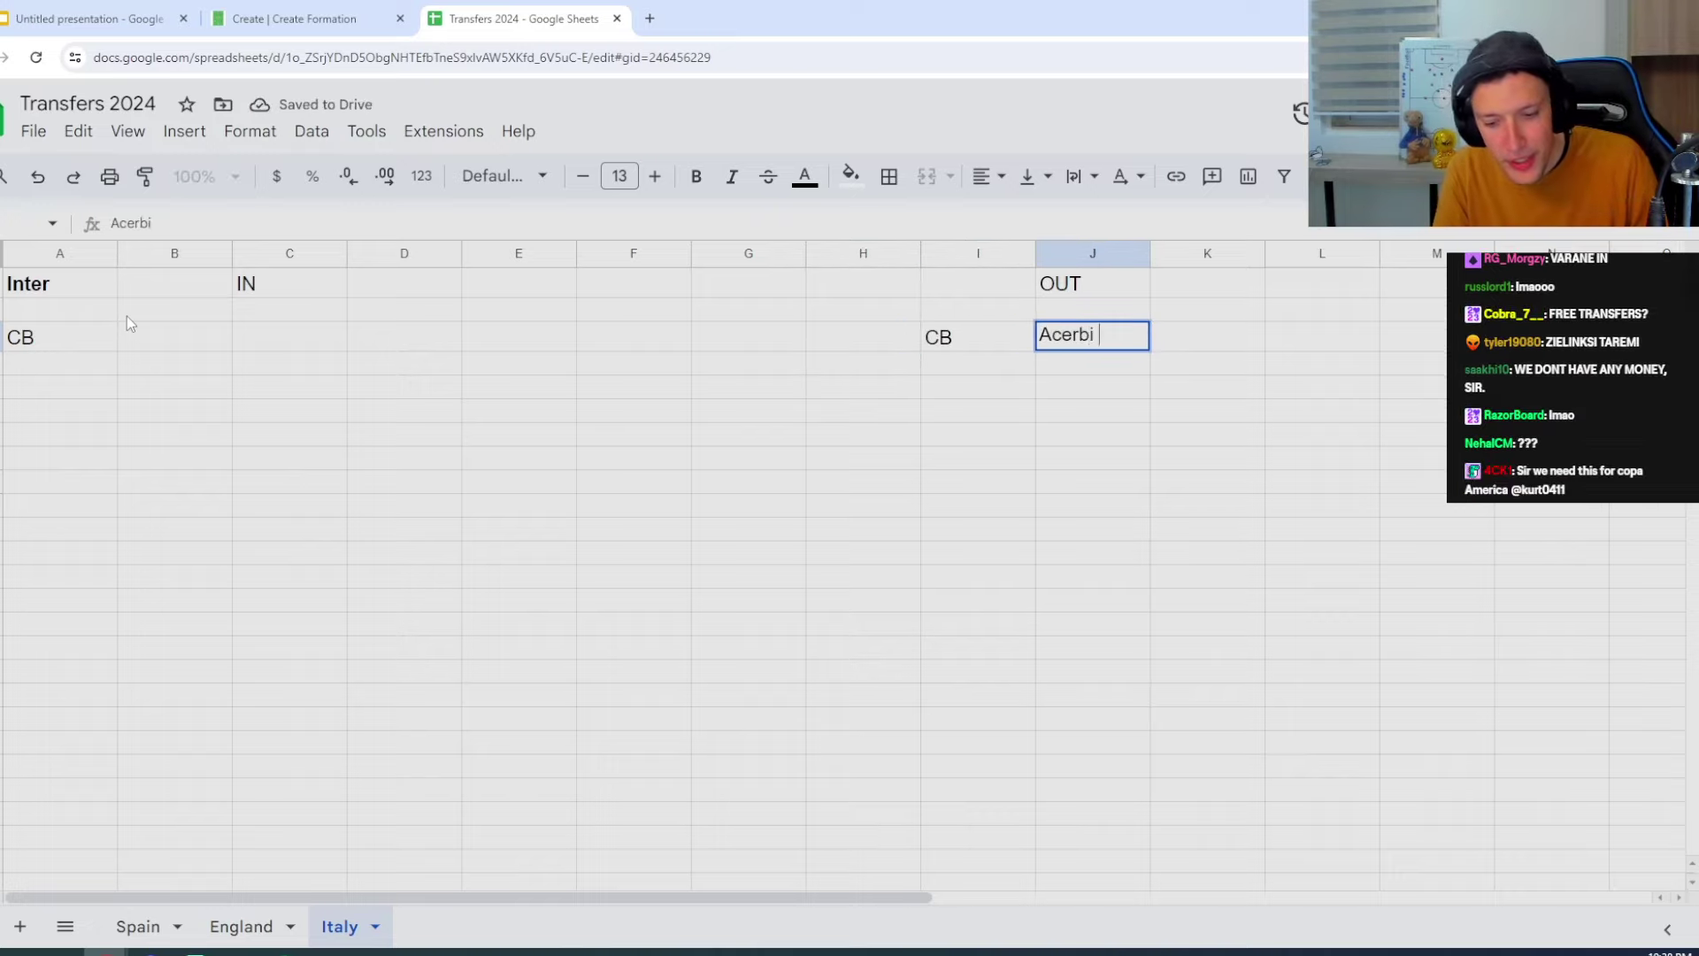
type(" (Racismo)")
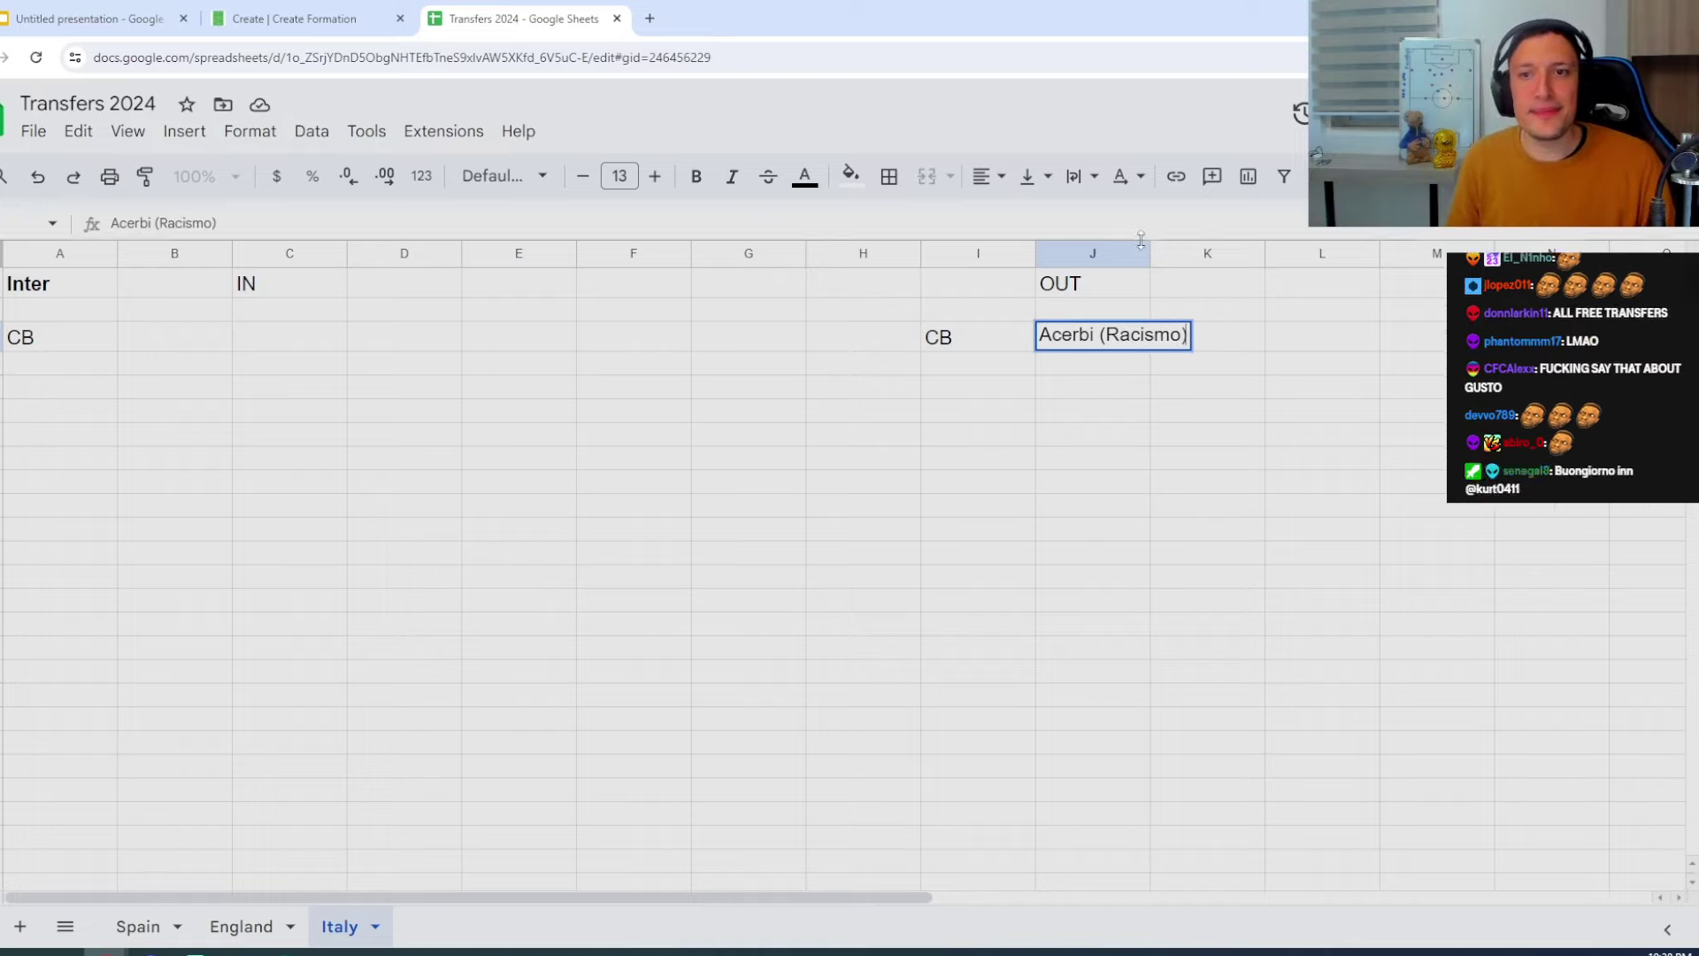
left_click_drag(1149, 252, 1641, 252)
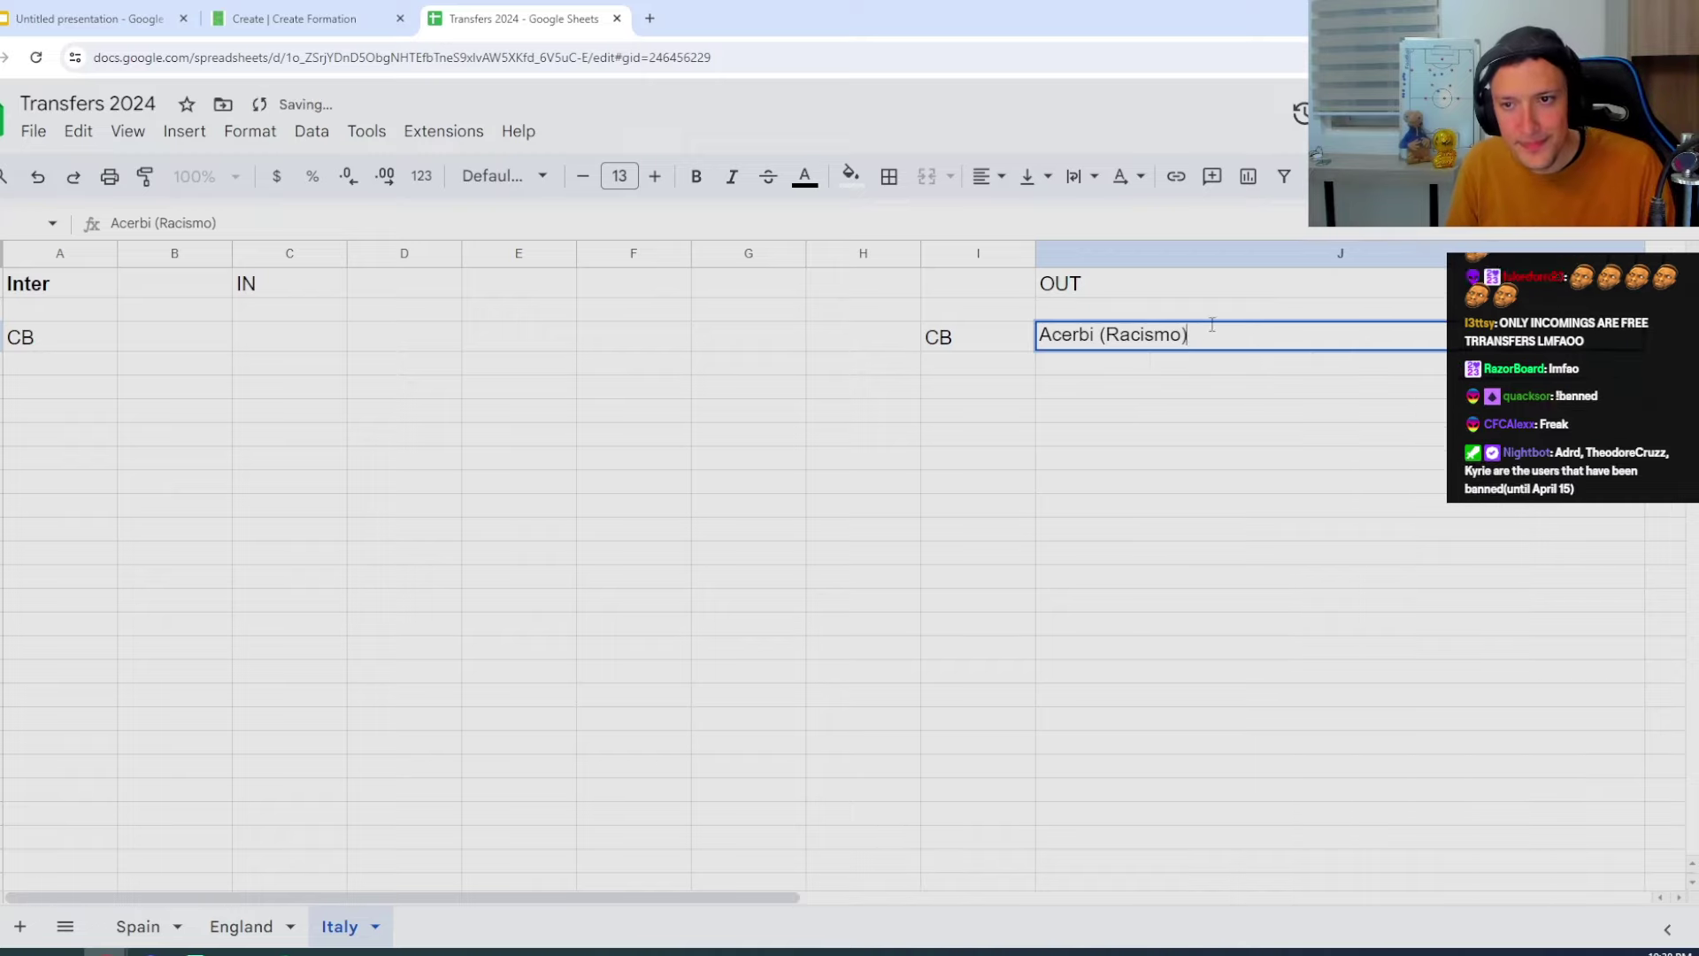
left_click(968, 360)
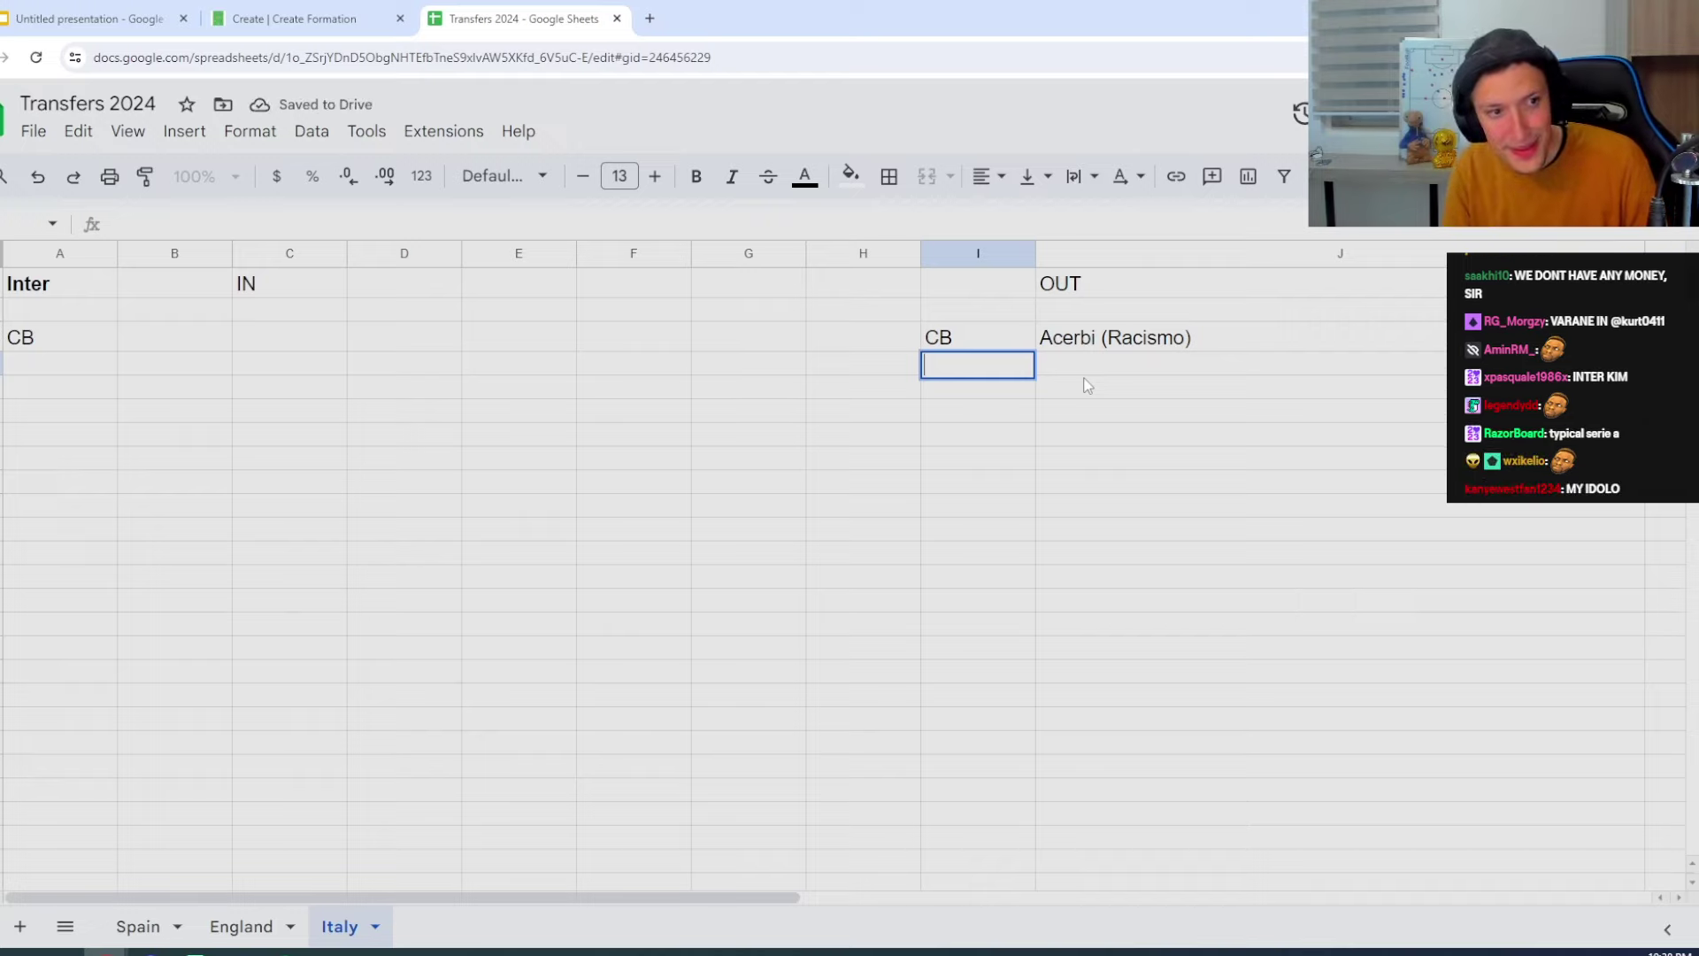
Add an RWB row with Dumfries as the outgoing player
left_click(65, 363)
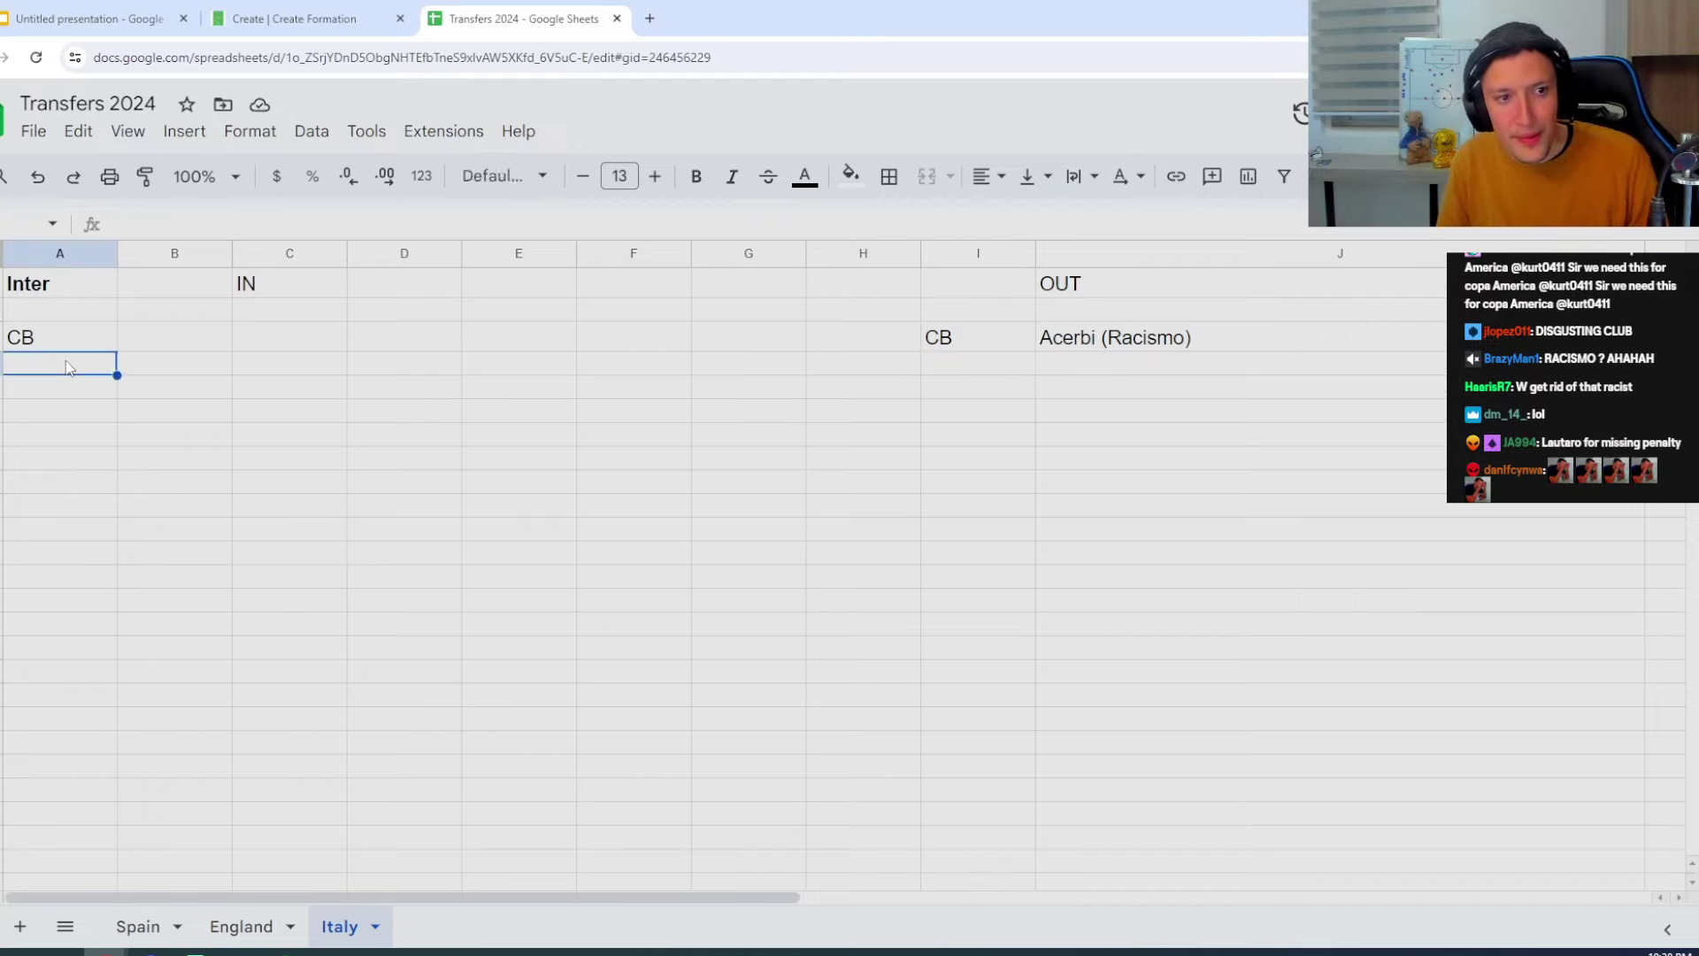
type("RWB")
key("Tab")
key("Tab")
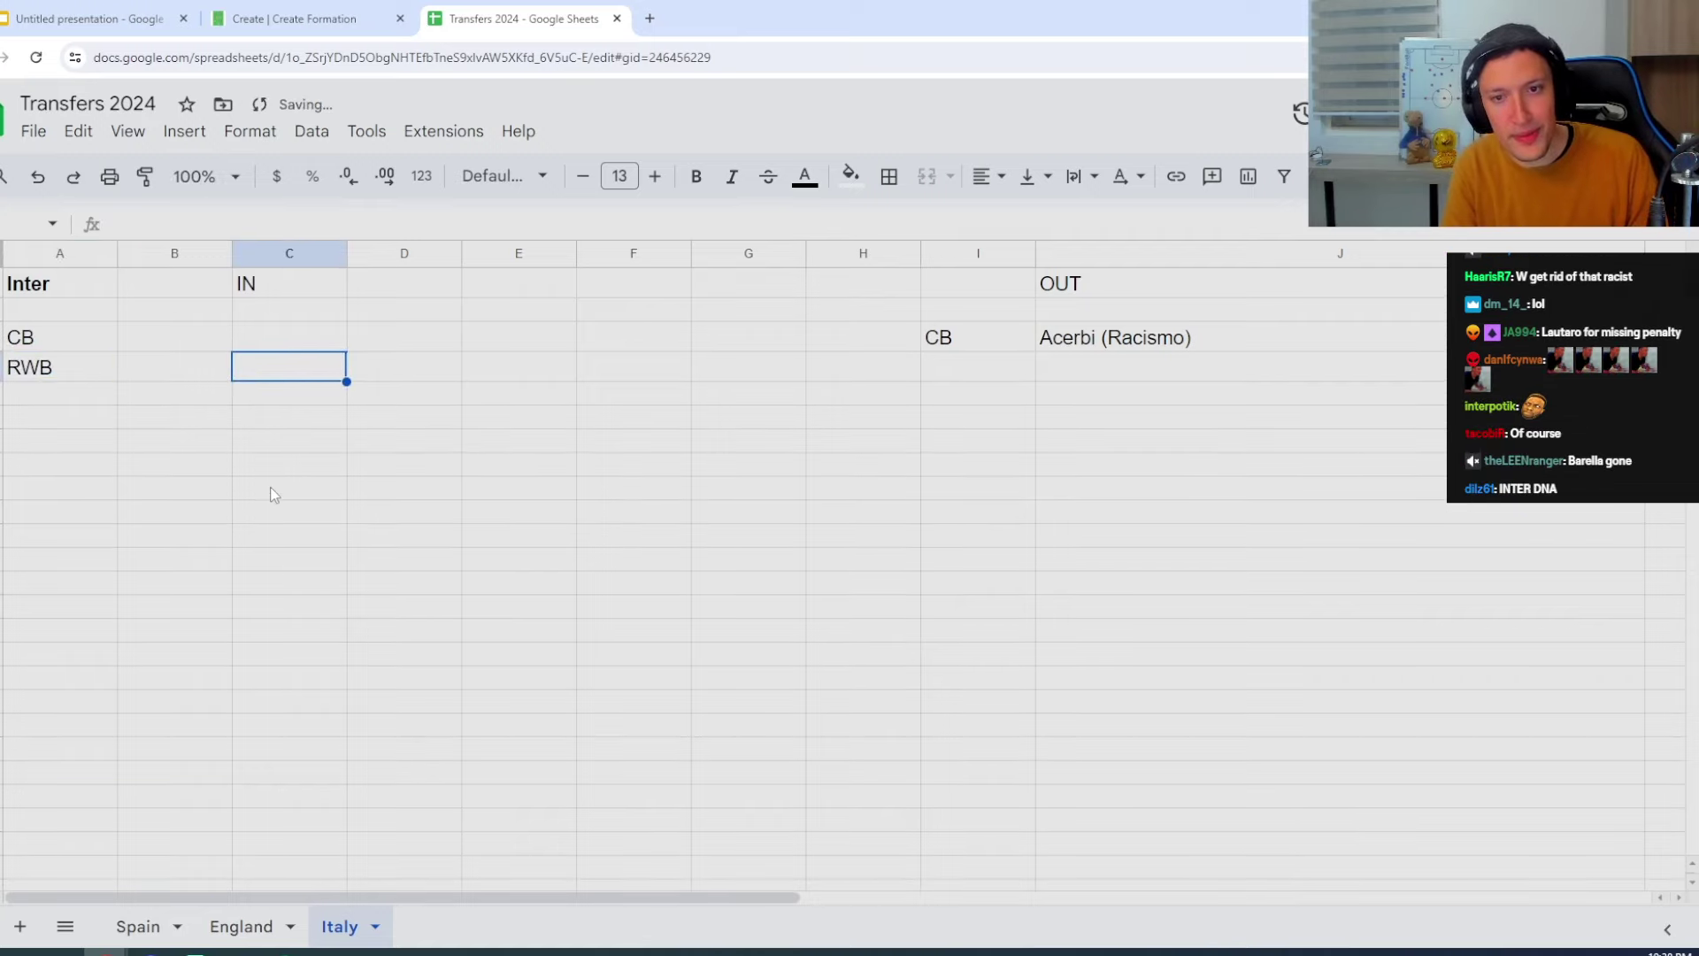
key("Tab")
key("Tab")
key("Tab")
key("Tab")
key("Tab")
key("Tab")
type("RWB")
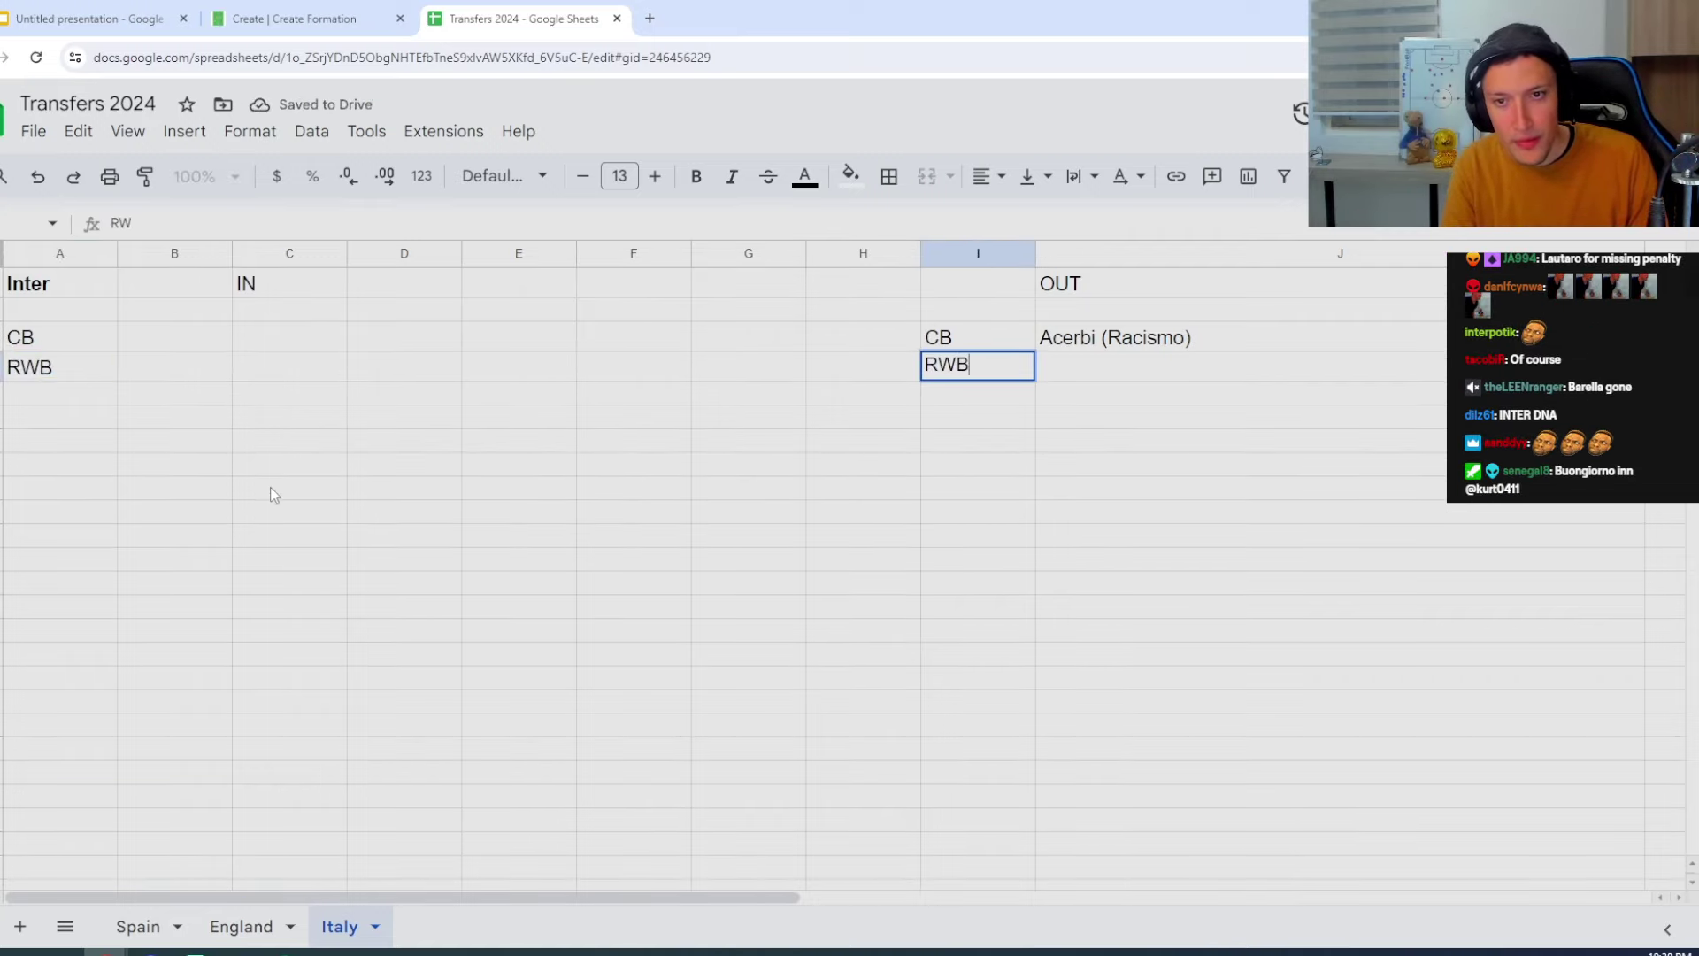
key("Tab")
type("Dum")
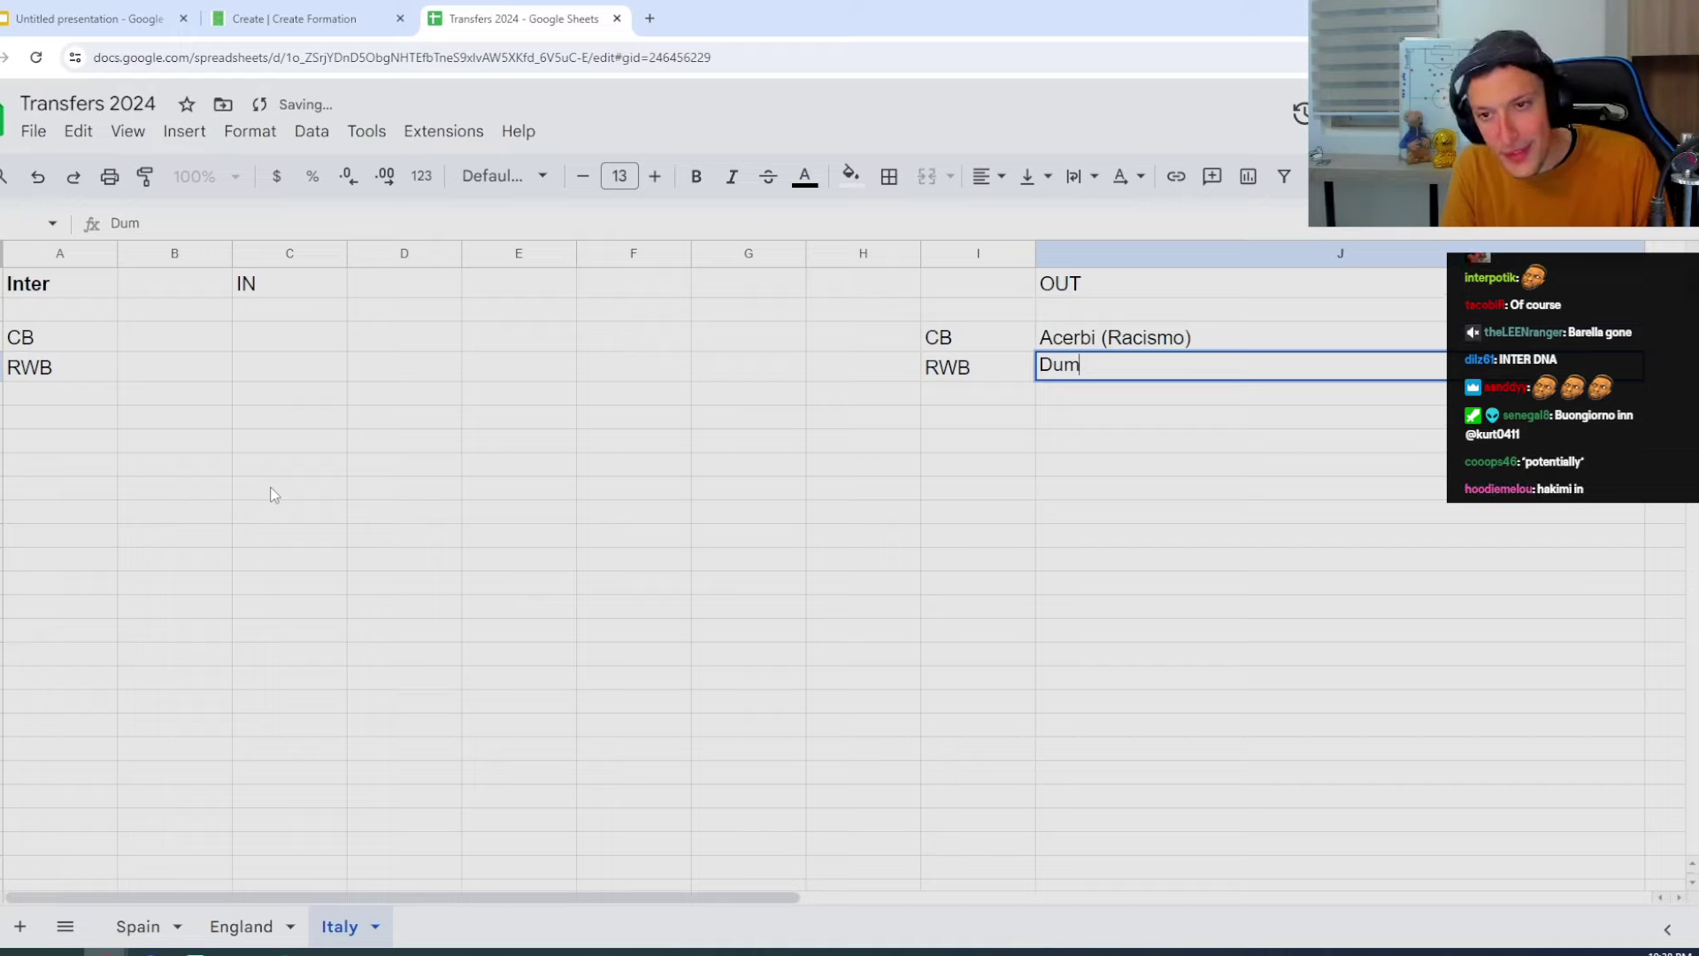
key("BackSpace")
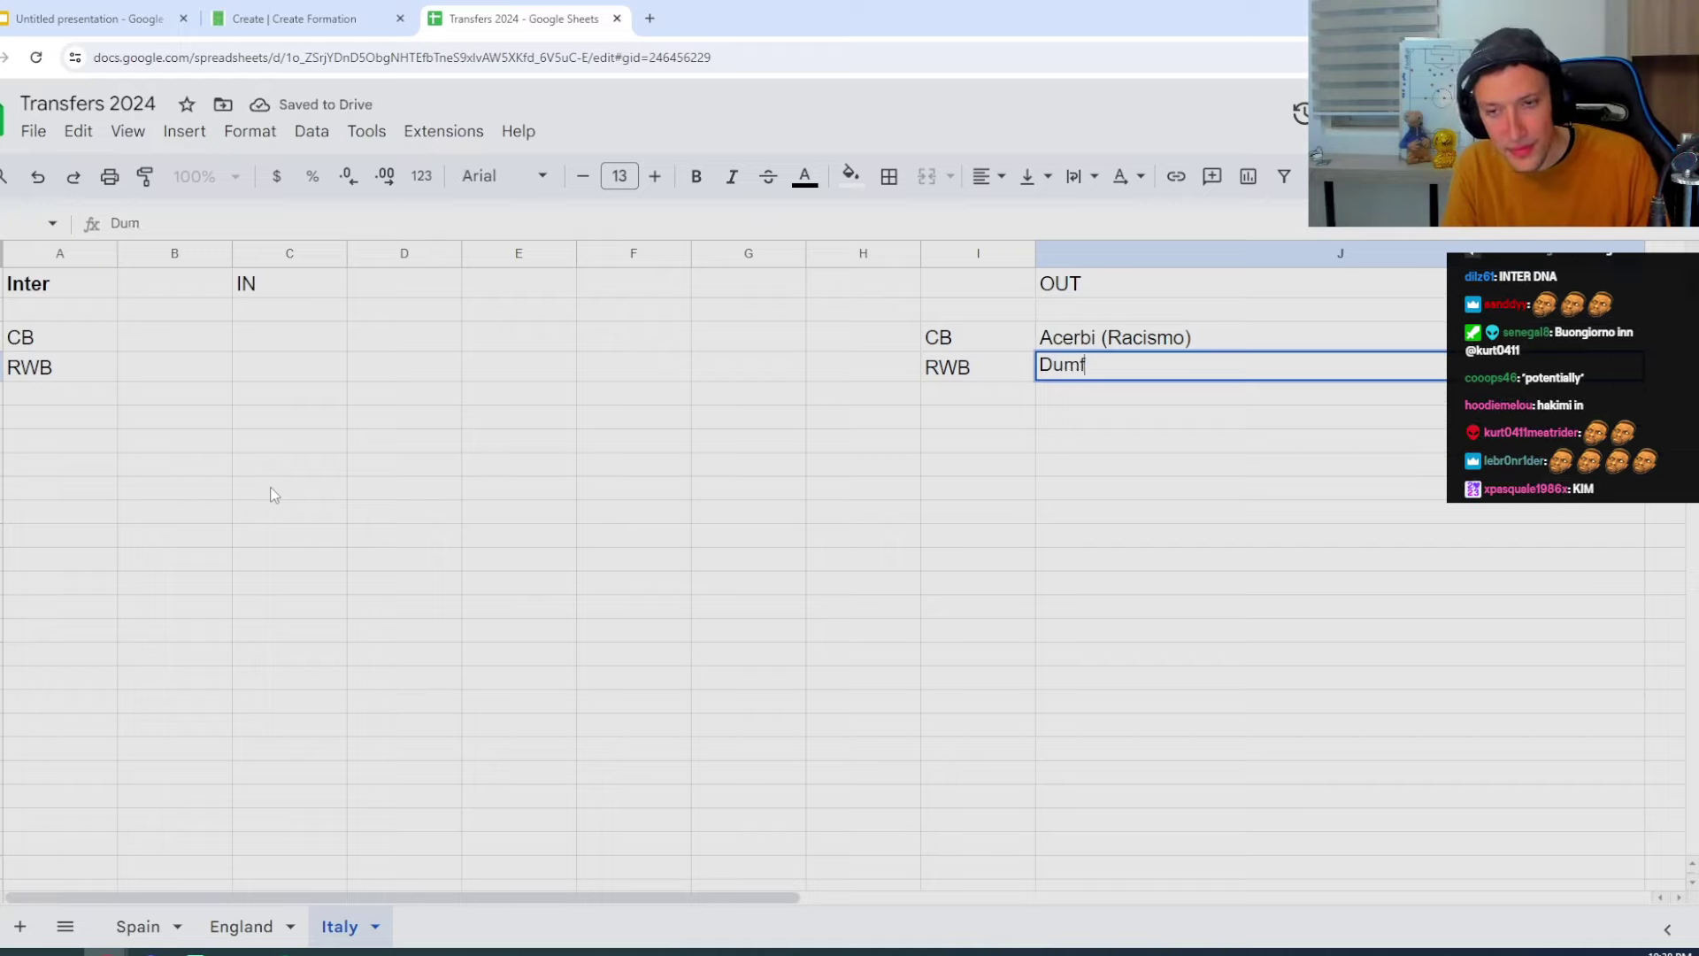
type("ries")
Move the IN heading from C1 to B1, beside Inter
left_click(187, 361)
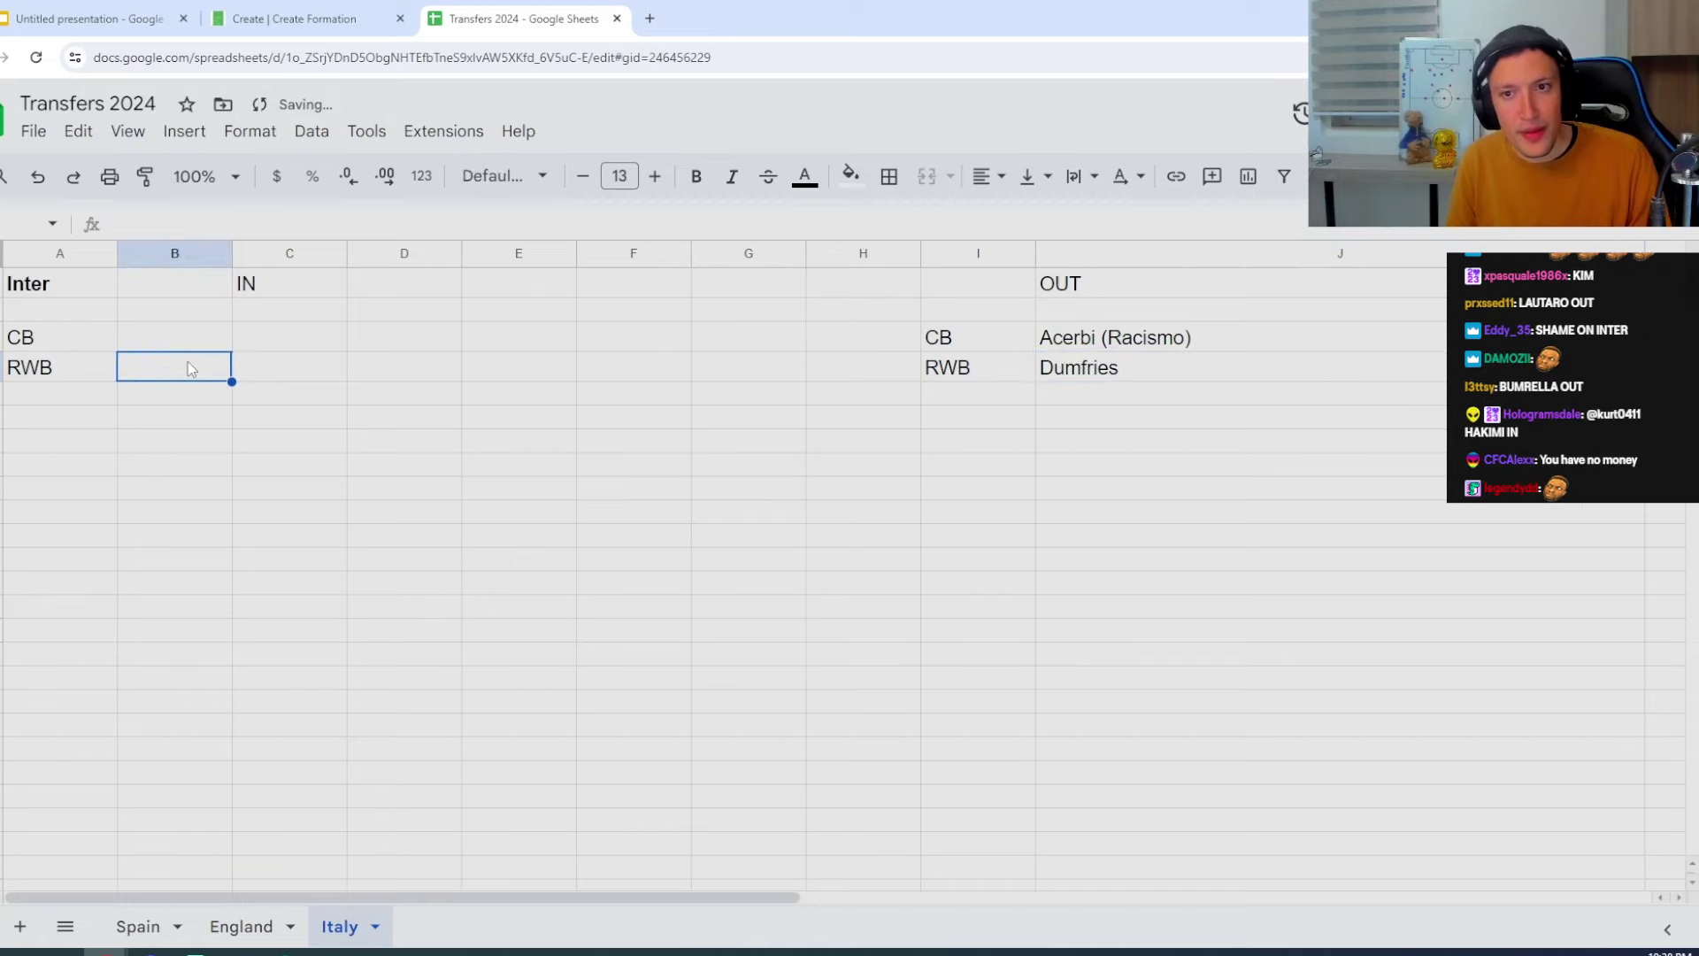
double_click(193, 368)
left_click(266, 283)
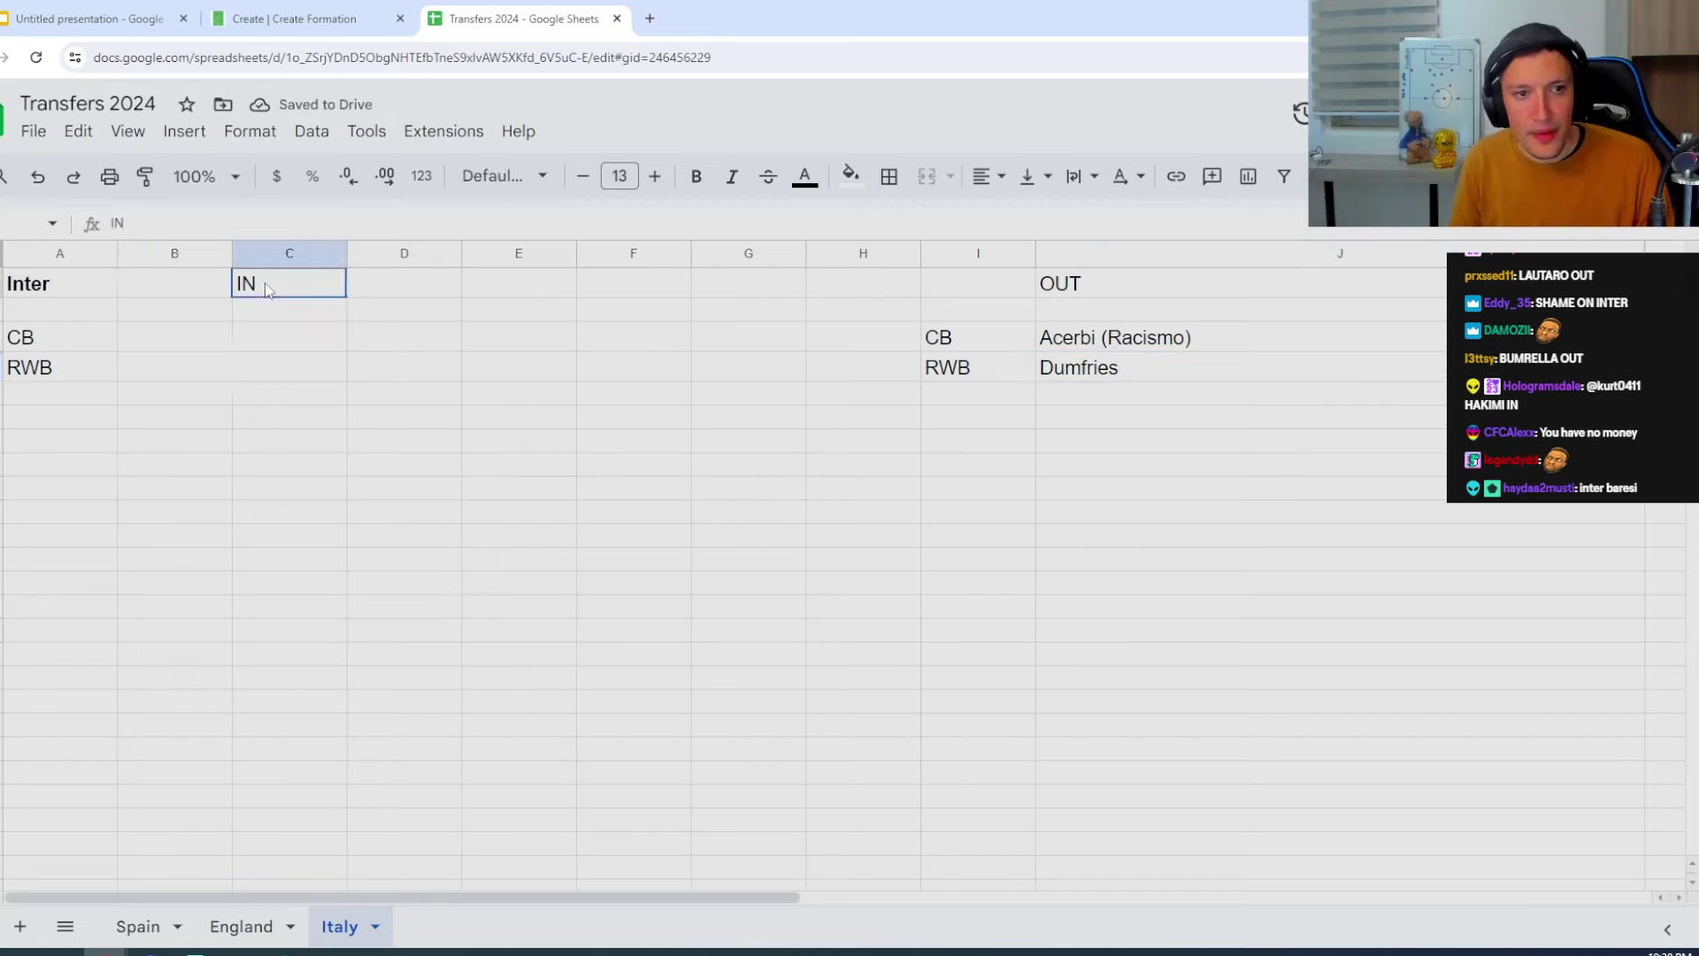
double_click(265, 283)
key("ctrl+x")
left_click(174, 284)
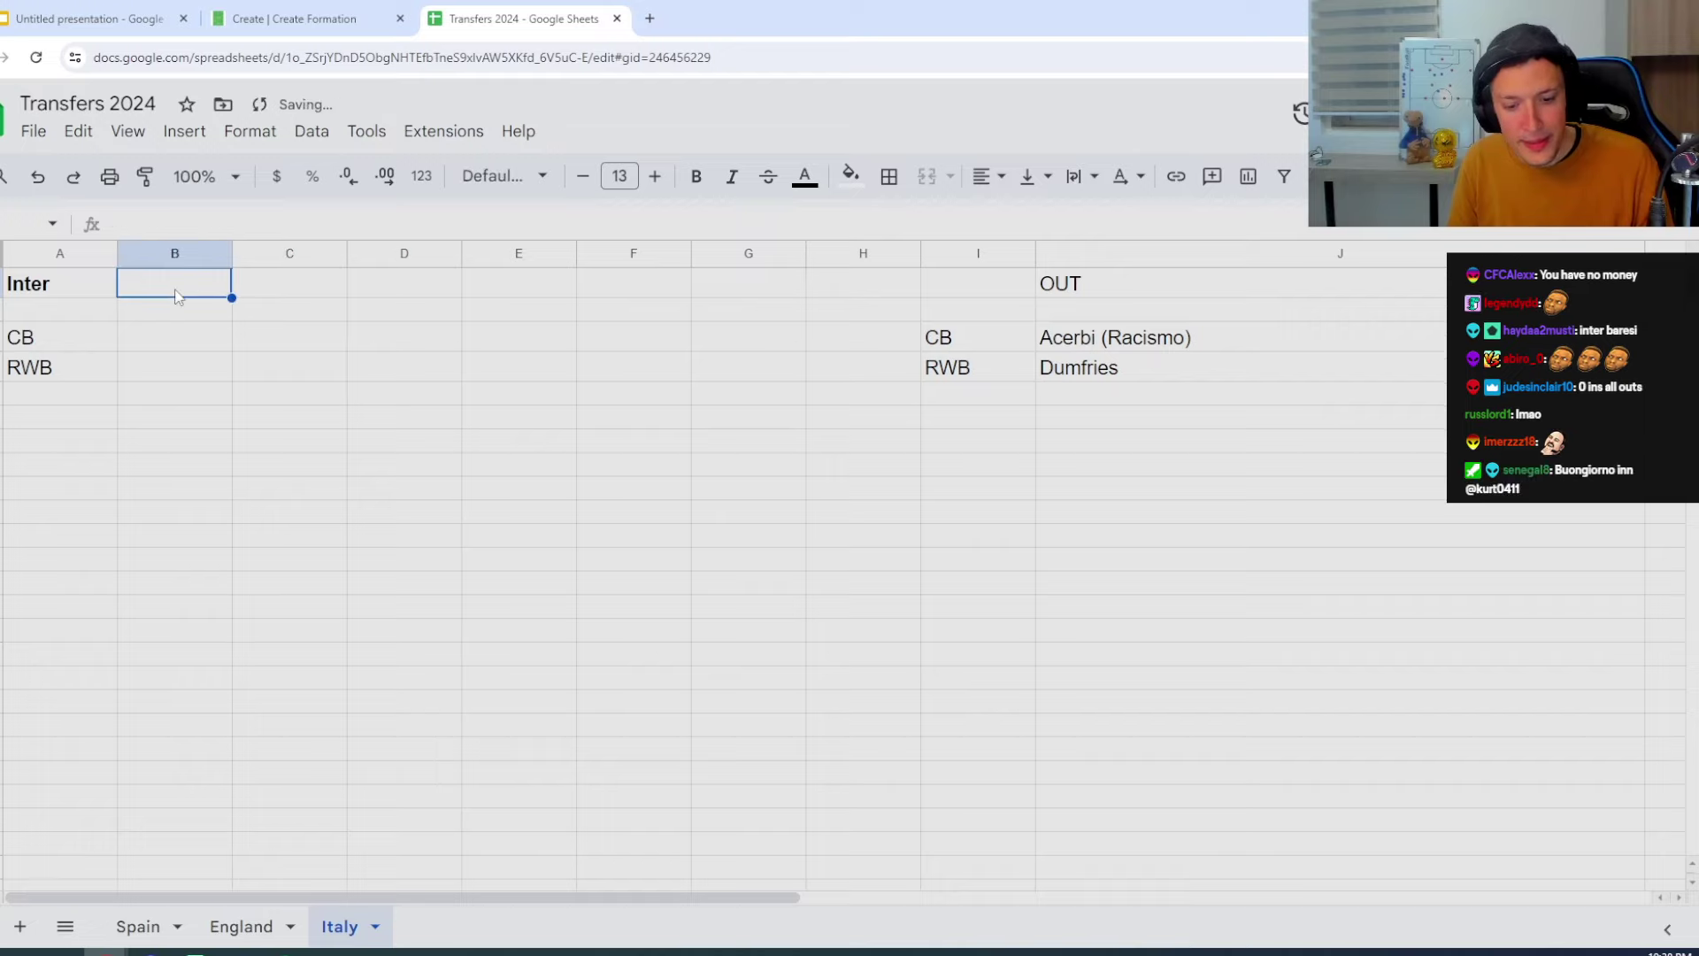
key("ctrl+v")
Enter Hakimi as incoming RWB and append Cuadrado to the Dumfries cell
left_click(184, 347)
key("Down")
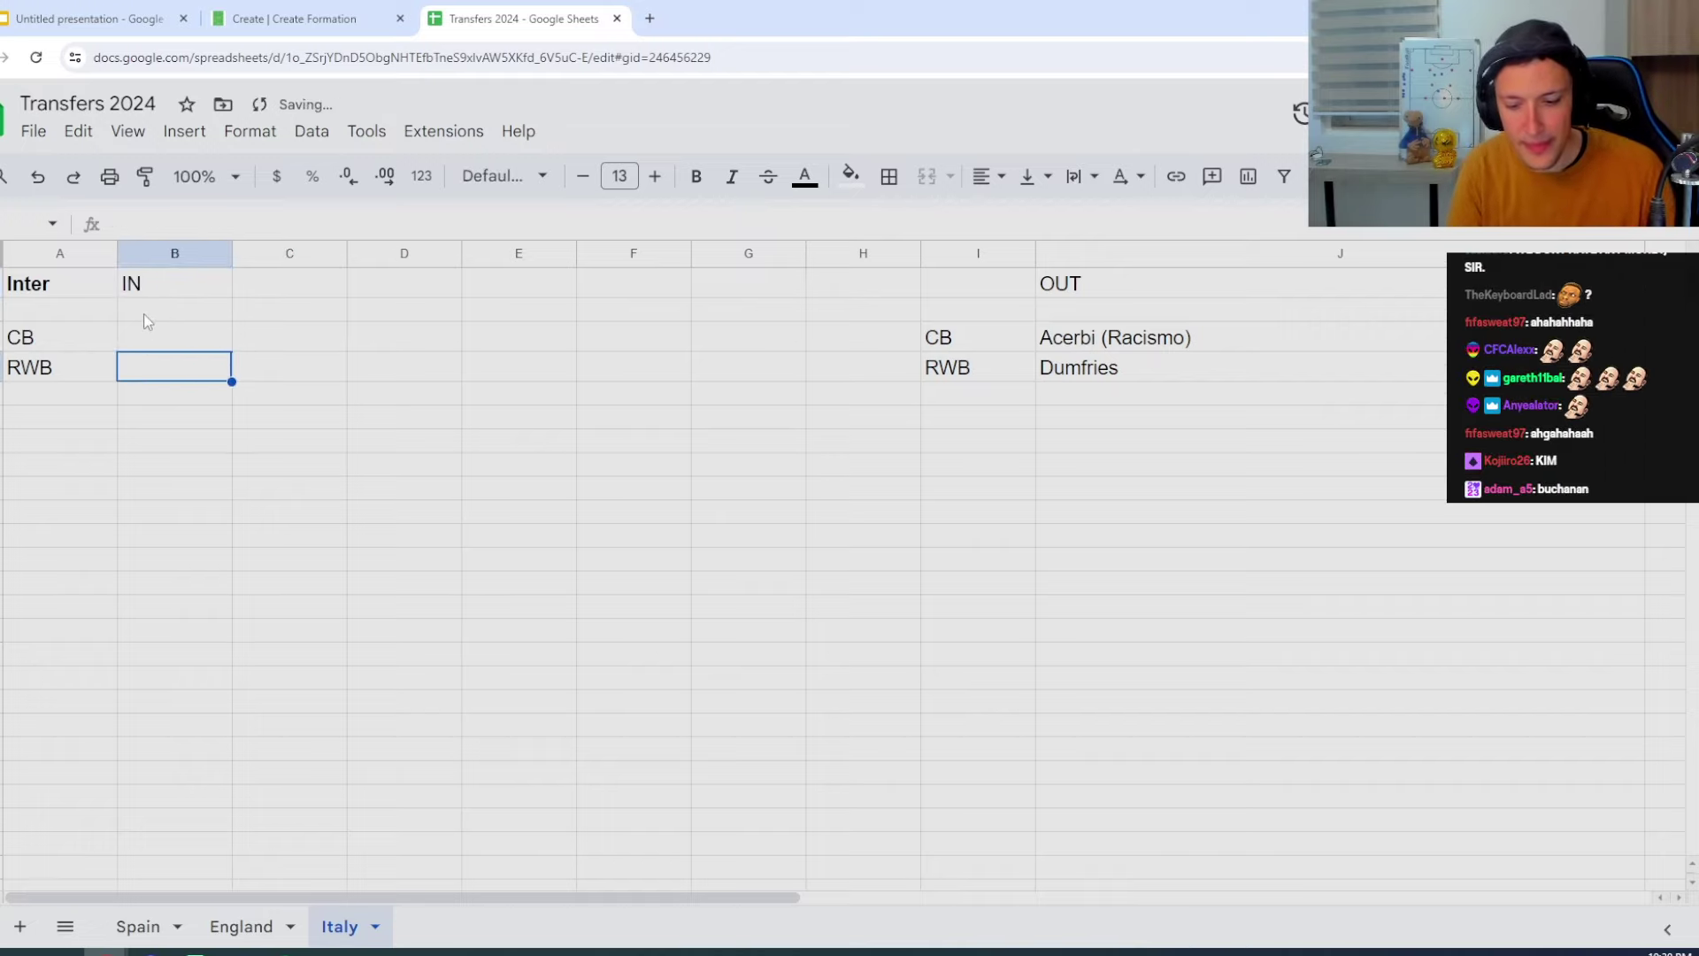
type("Hakik")
key("BackSpace")
type("imi")
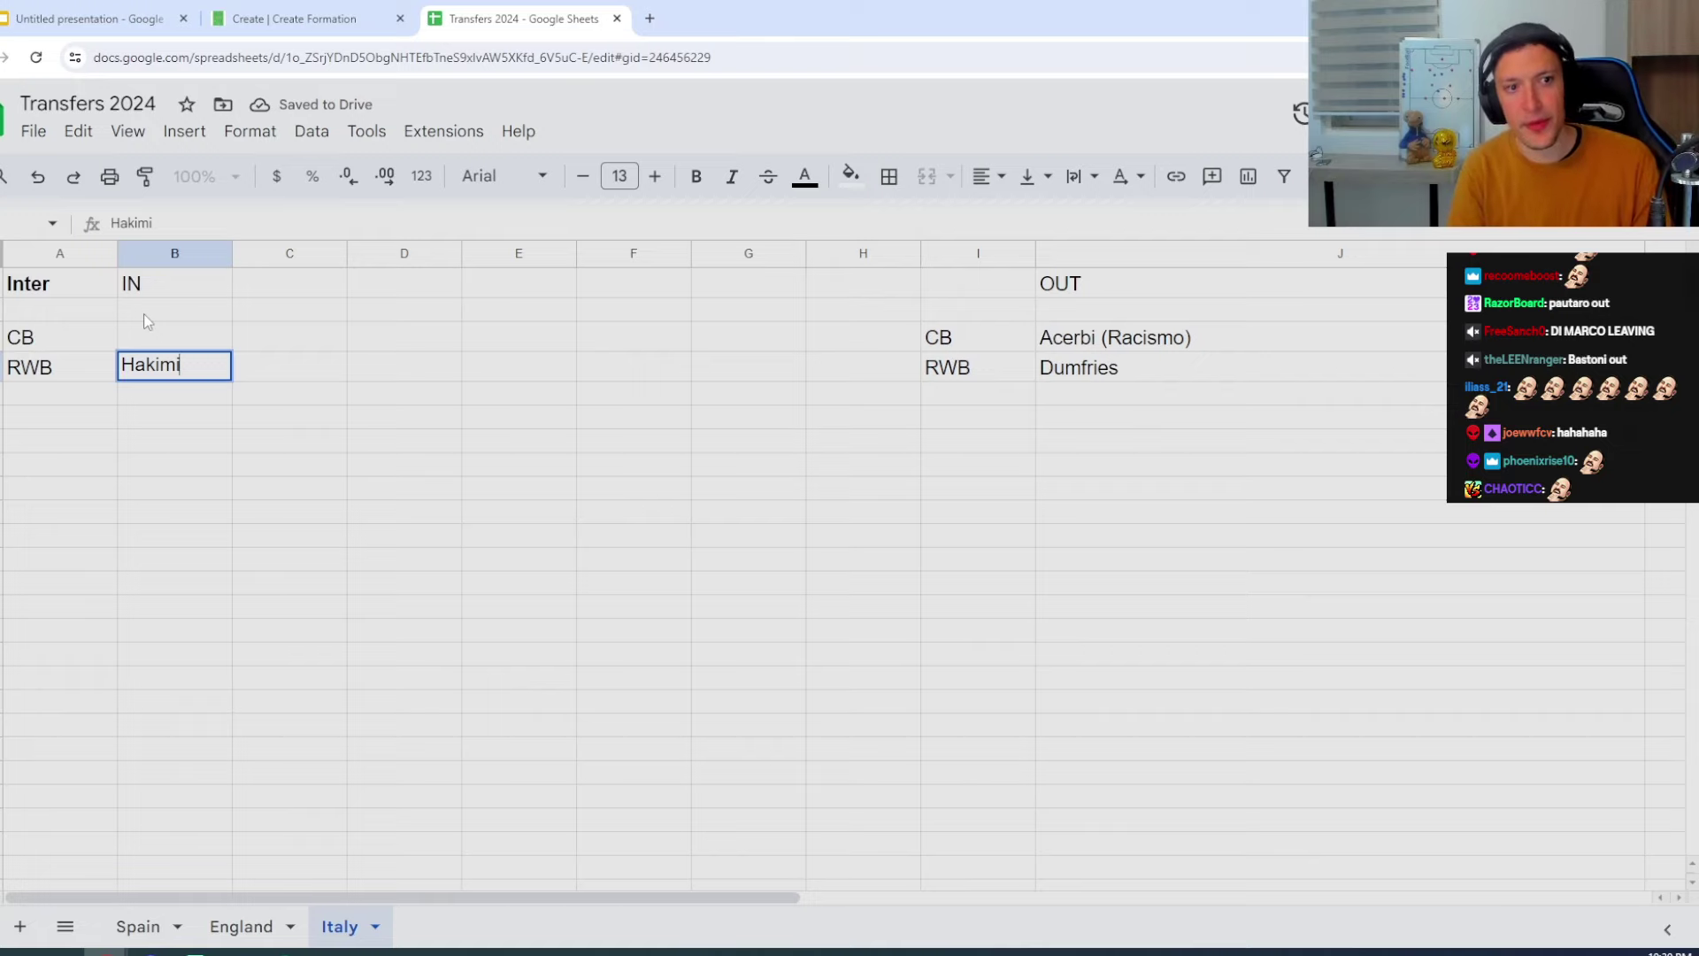
key("Tab")
double_click(1173, 374)
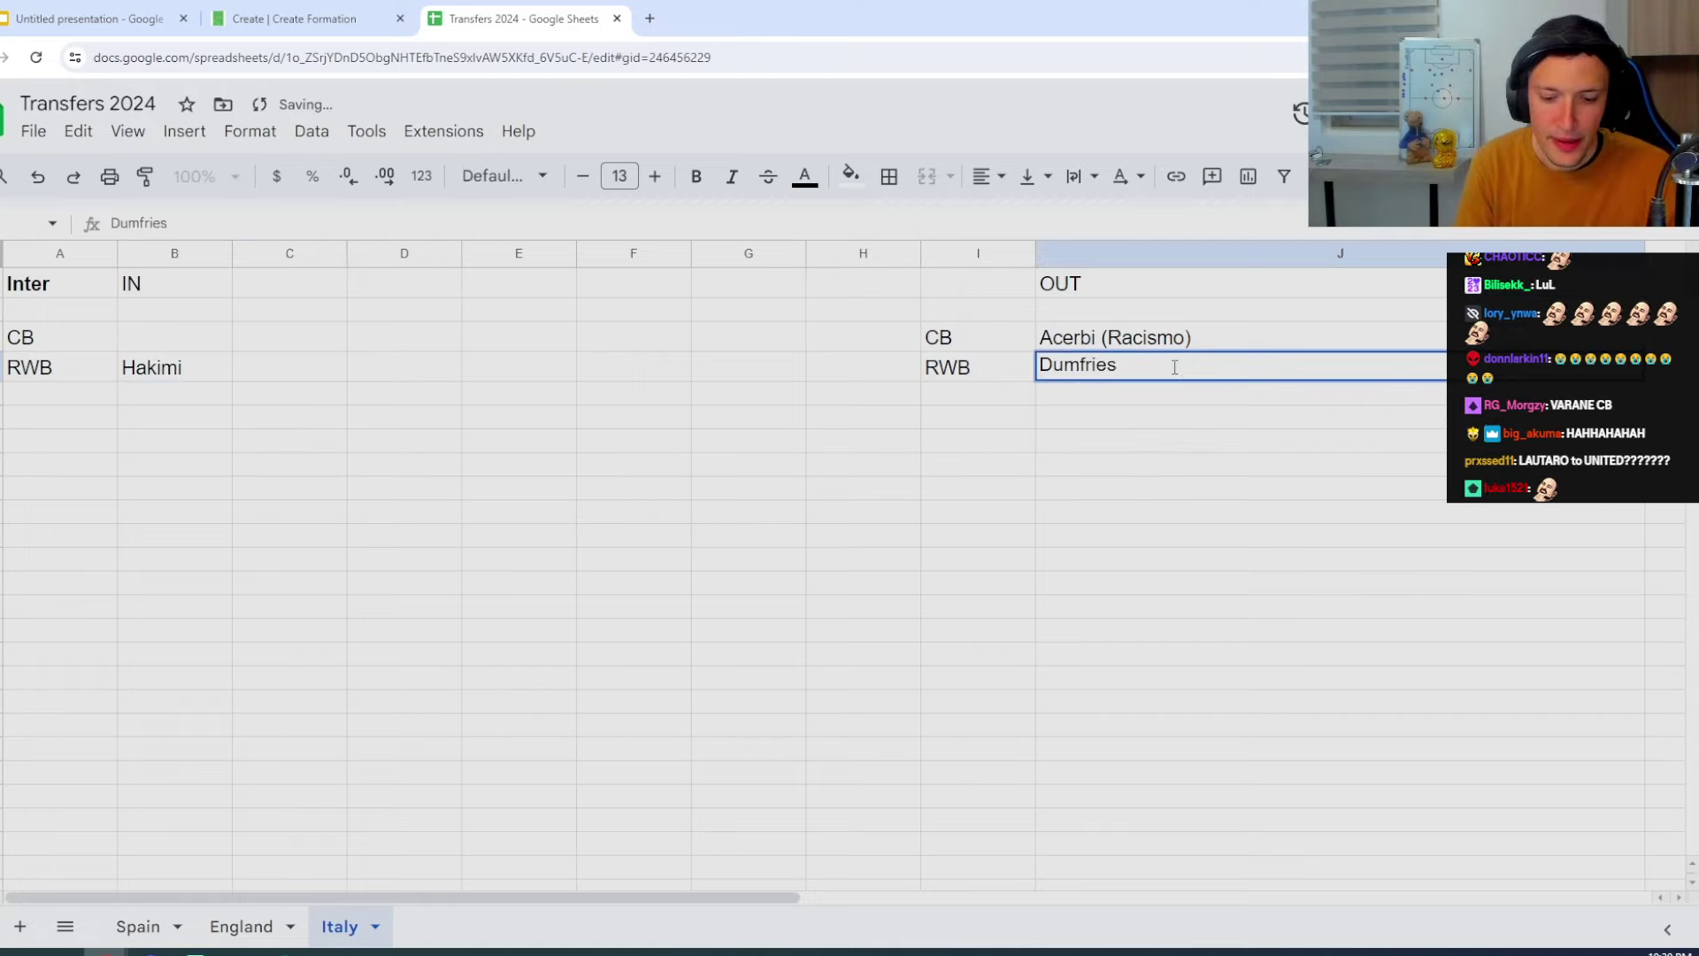
type(", Cuadrad")
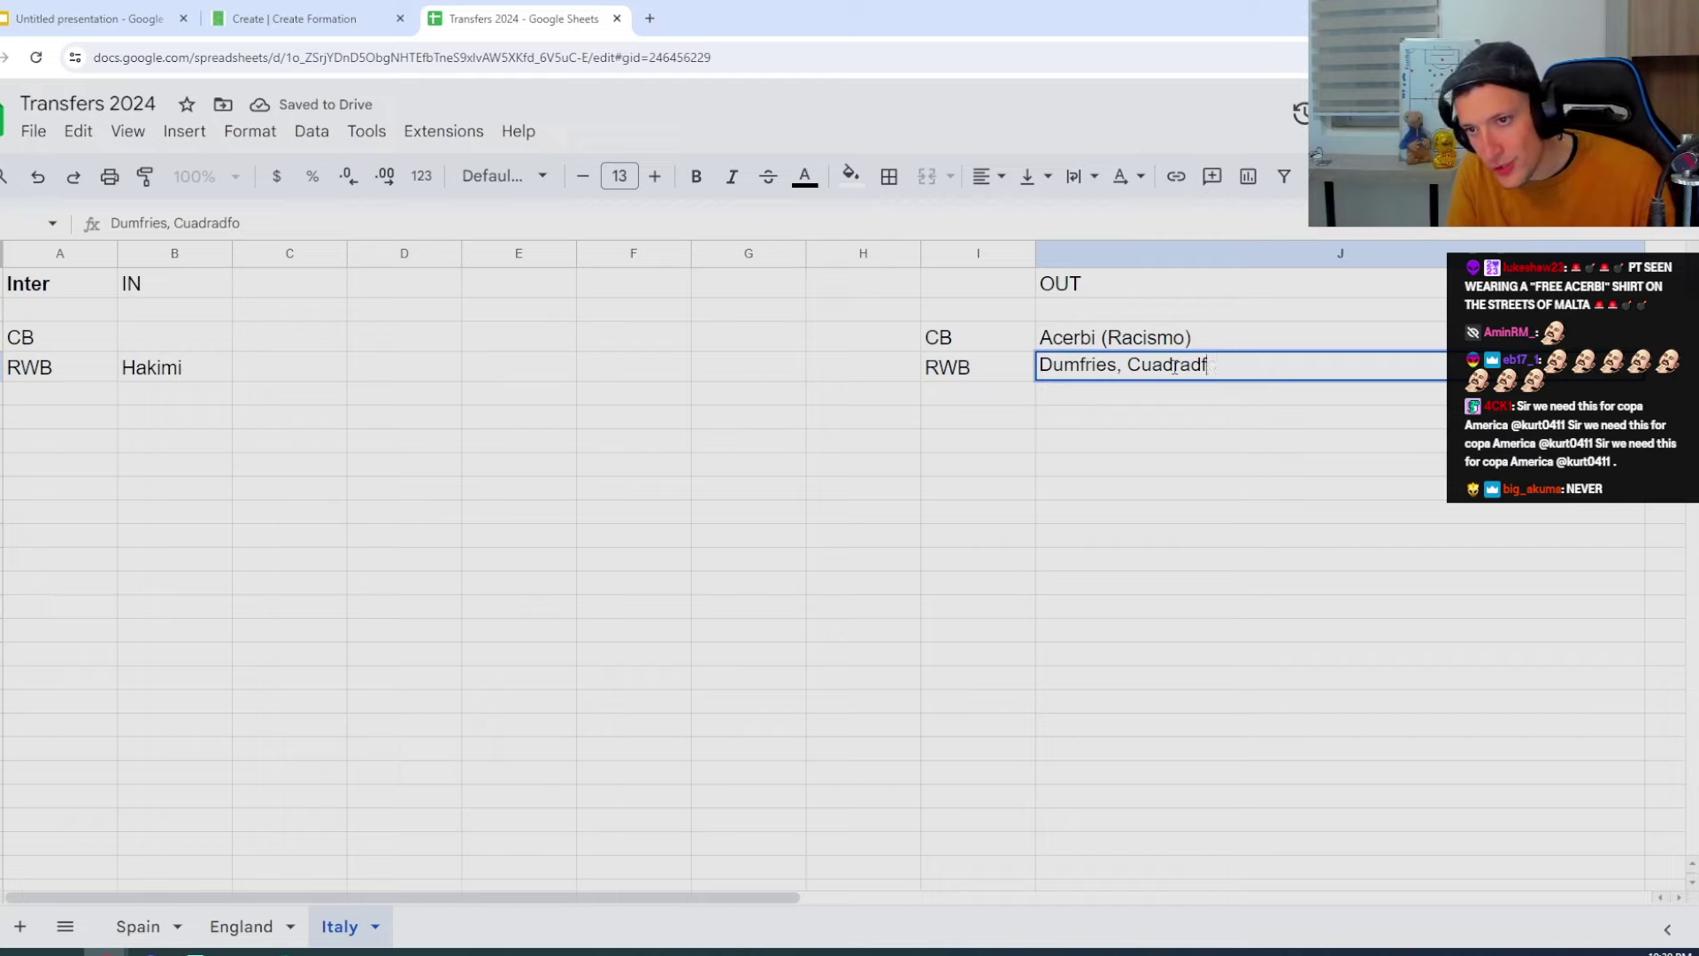
type("o")
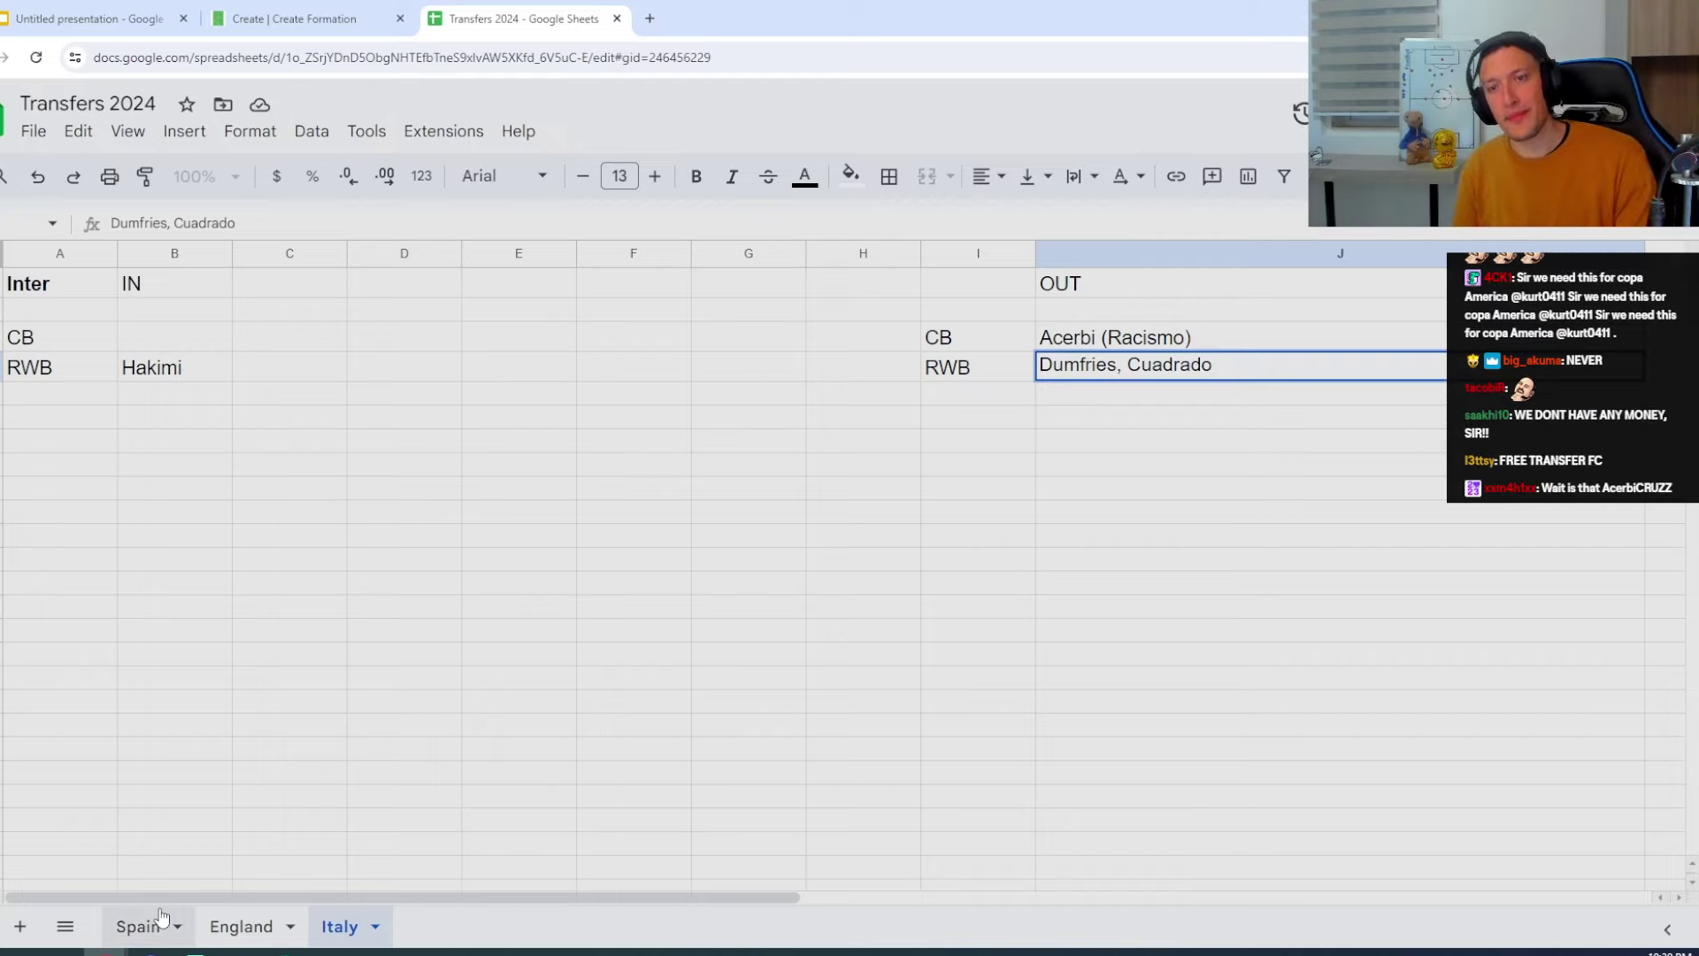
left_click(1377, 440)
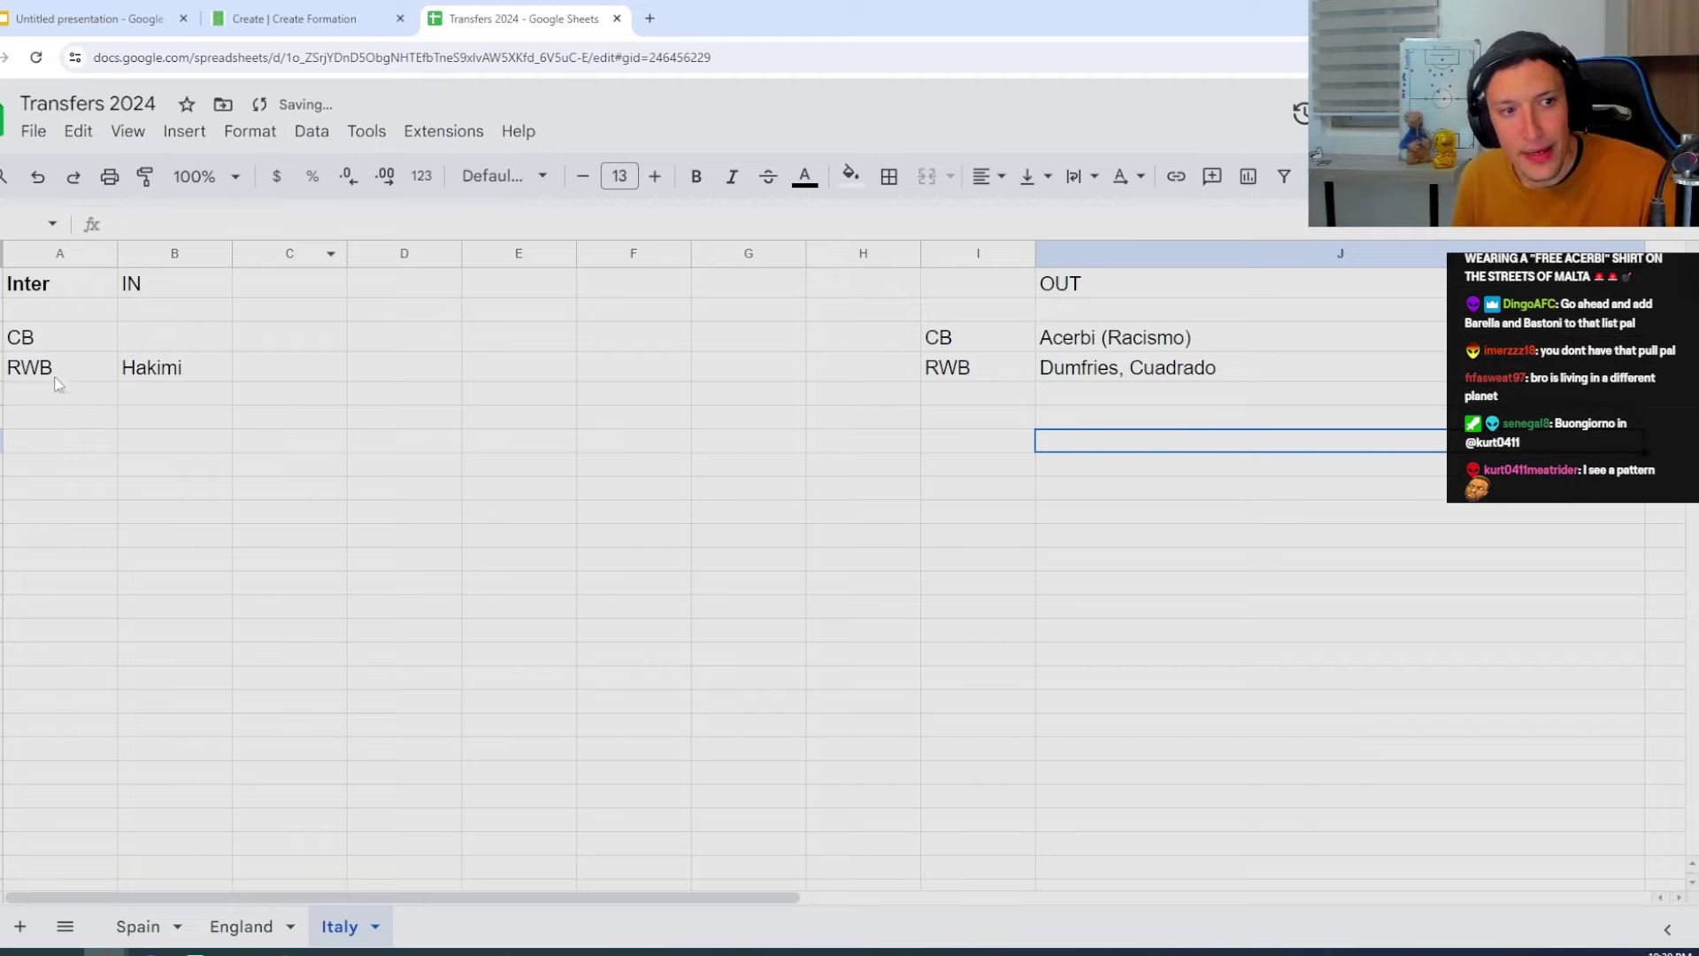
Enter Buongiorno as incoming CB and widen column B to fit
left_click(75, 389)
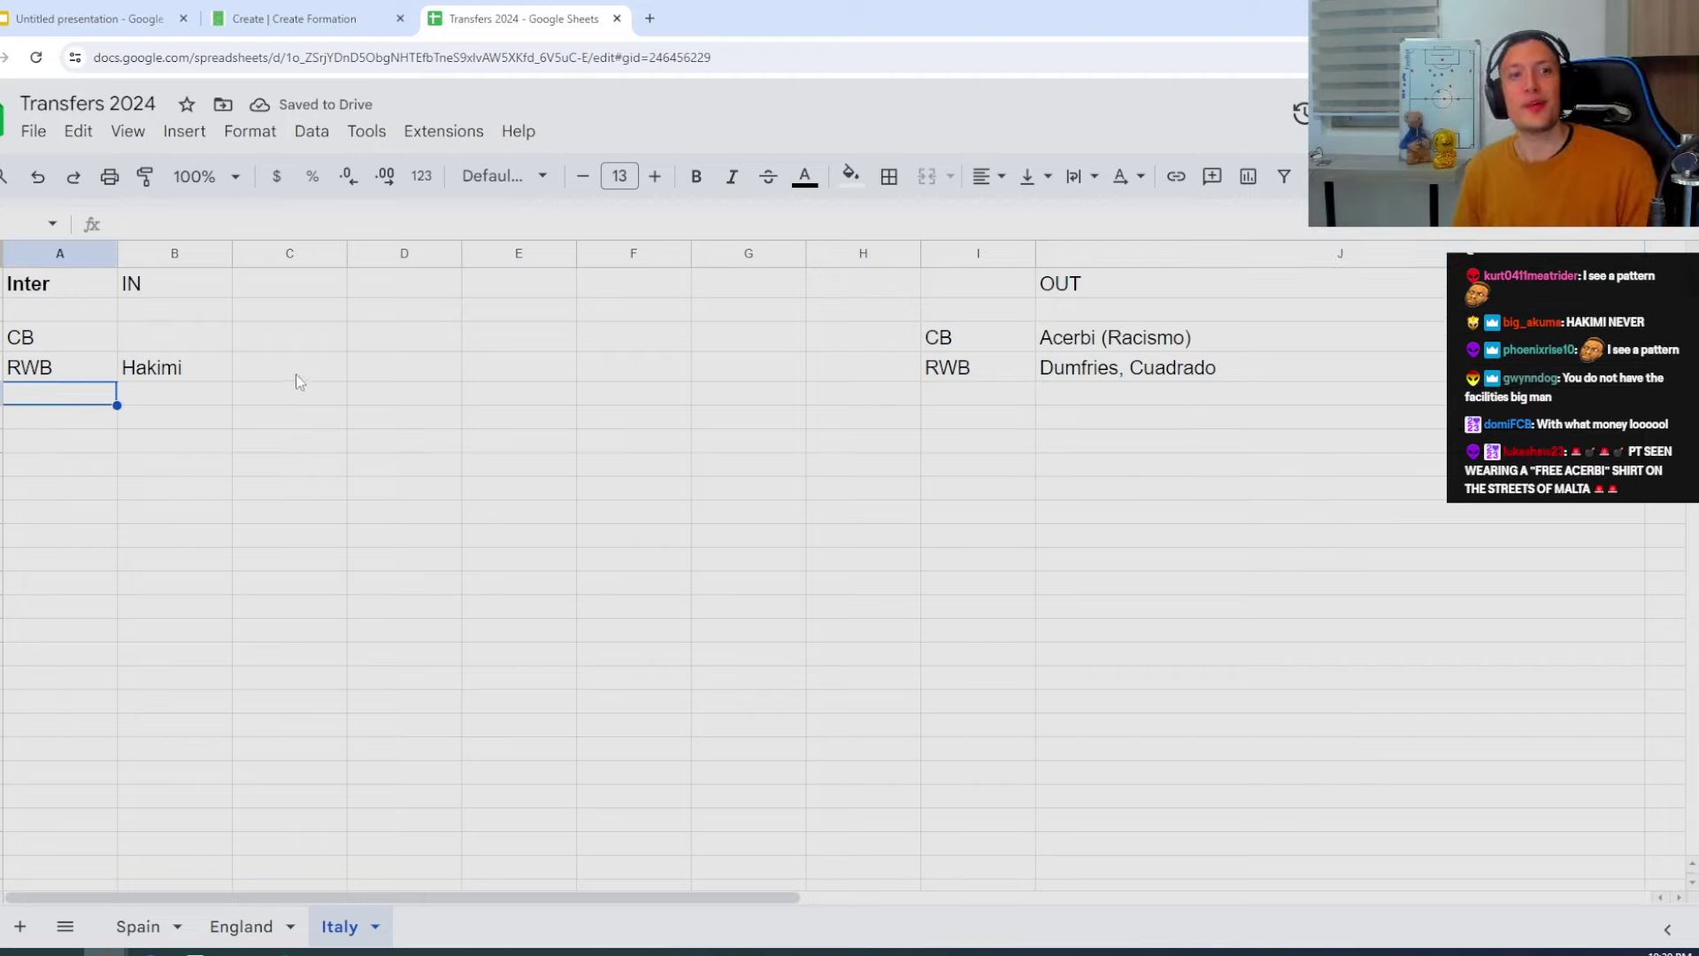
left_click(173, 334)
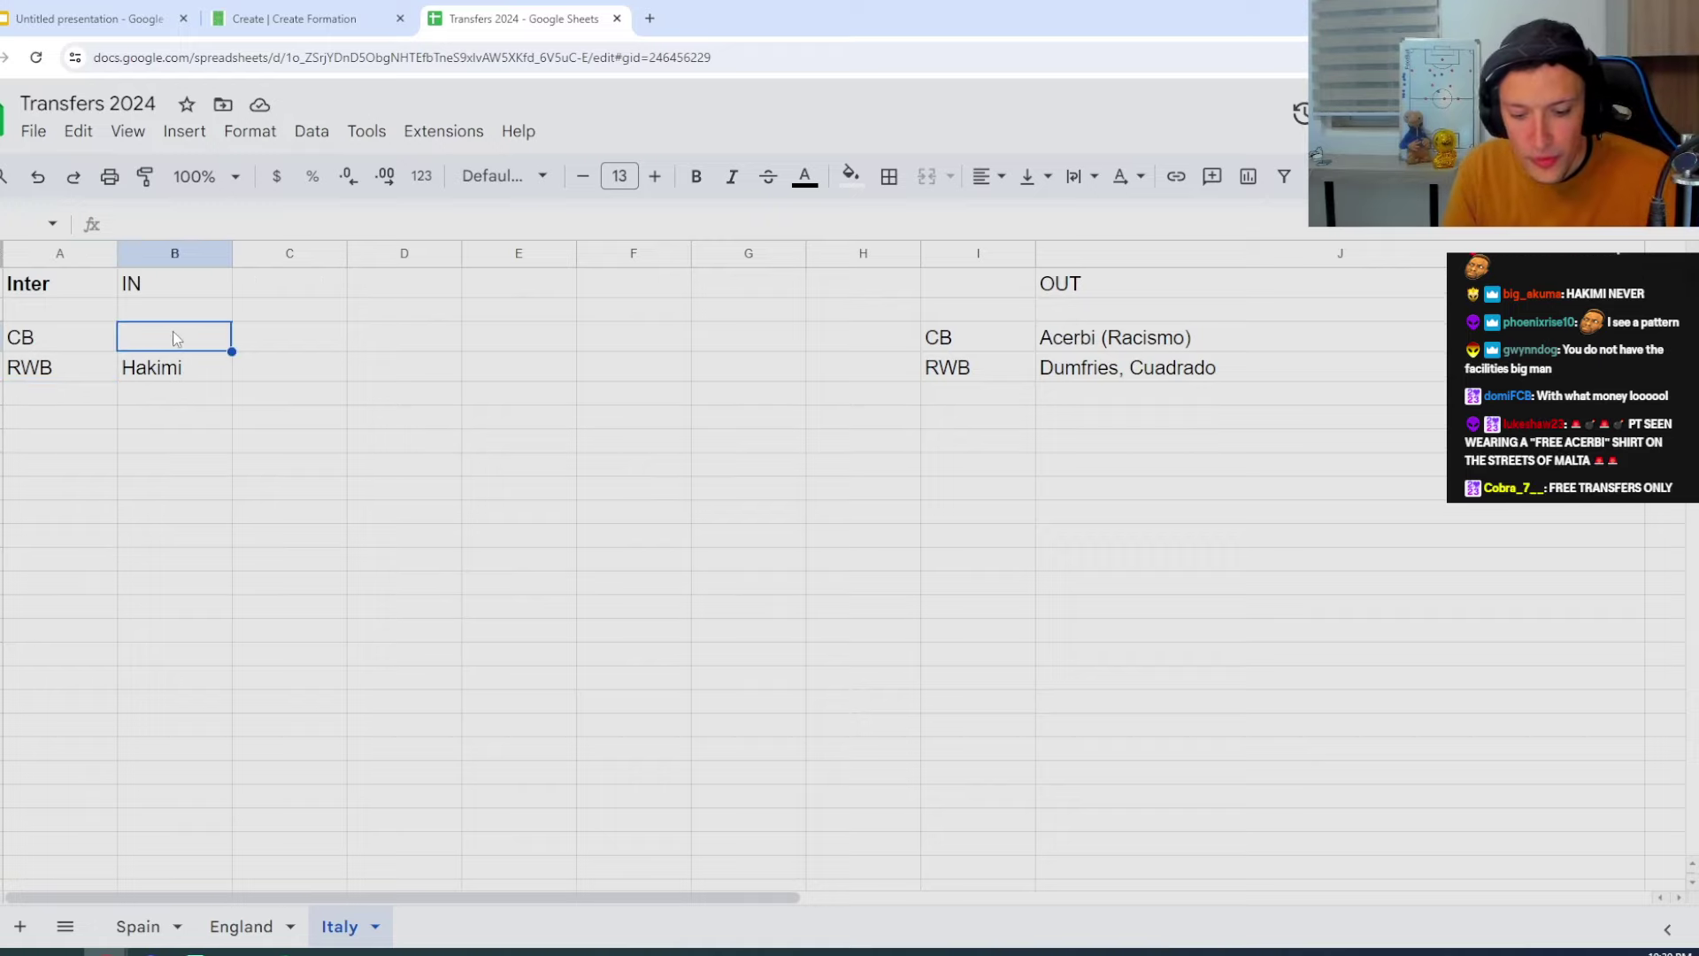
type("Bun")
key("BackSpace")
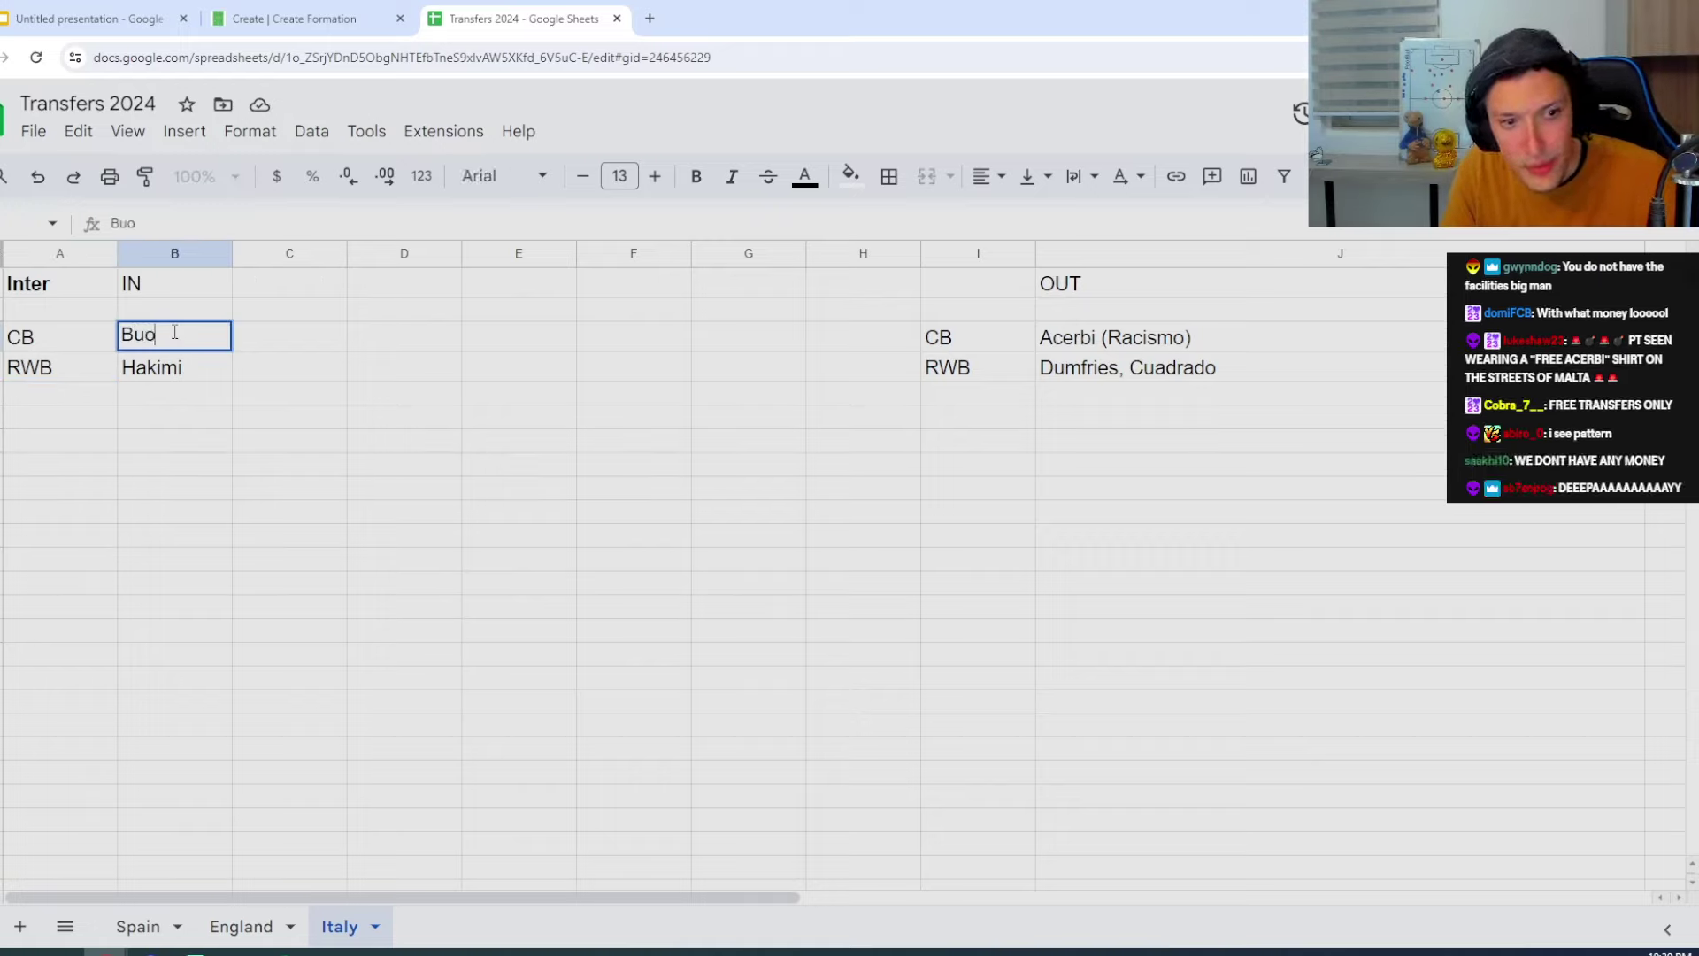
type("ngiorno")
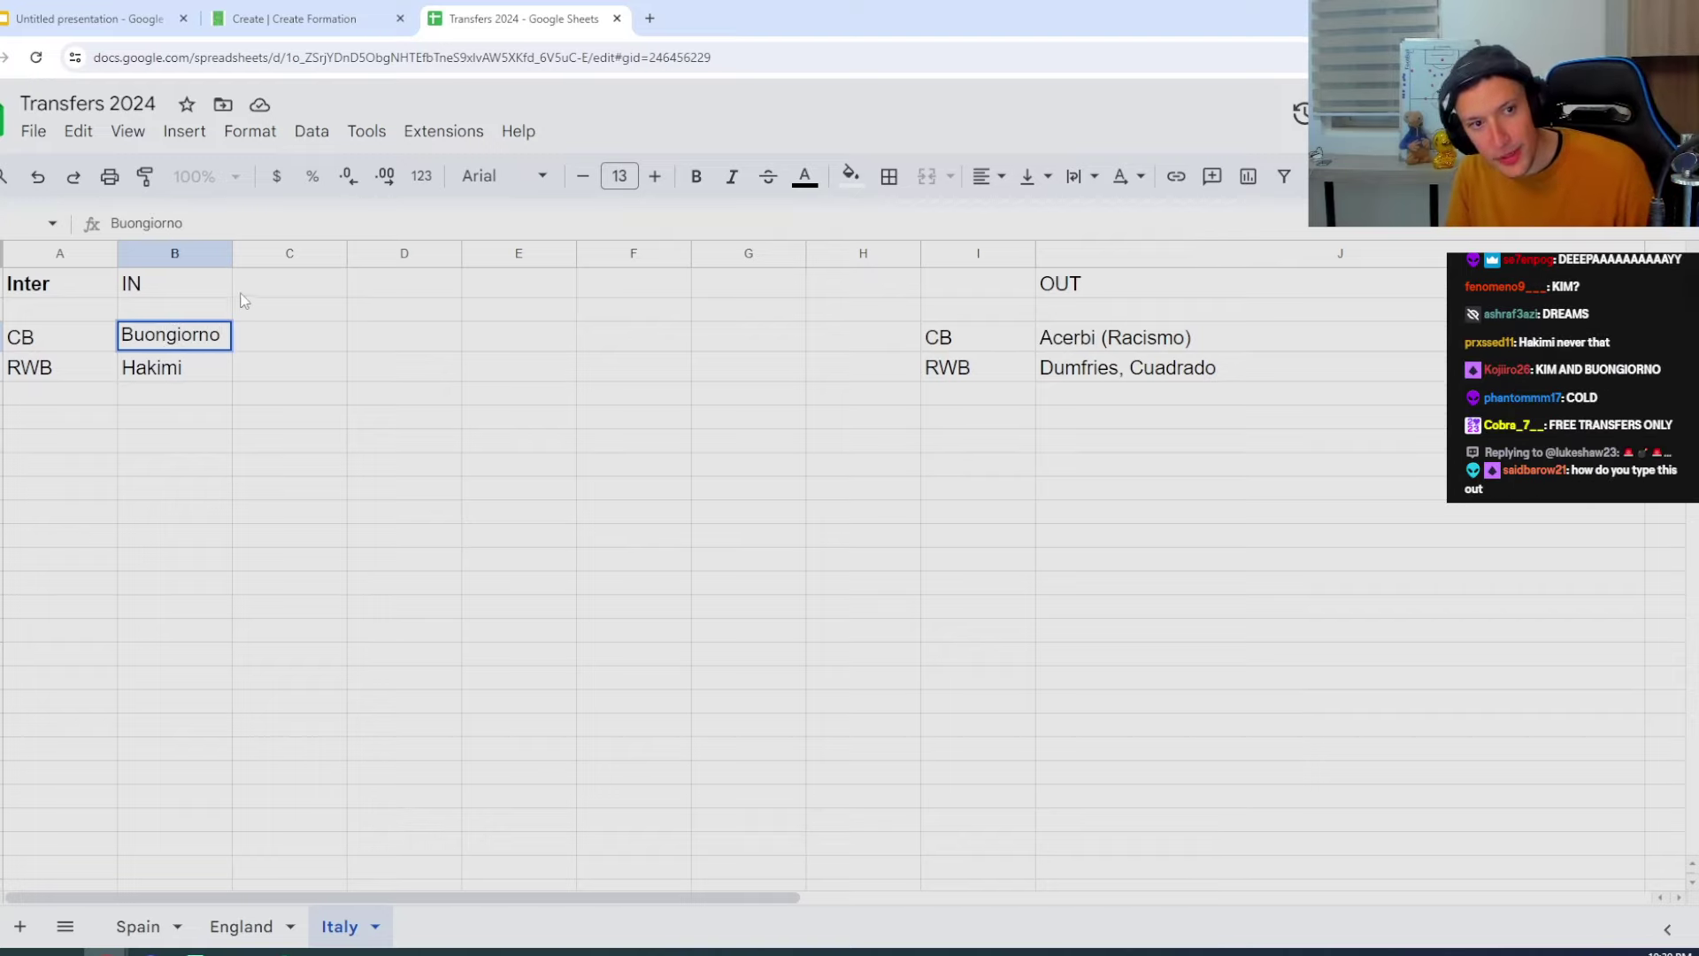
left_click_drag(232, 255, 477, 255)
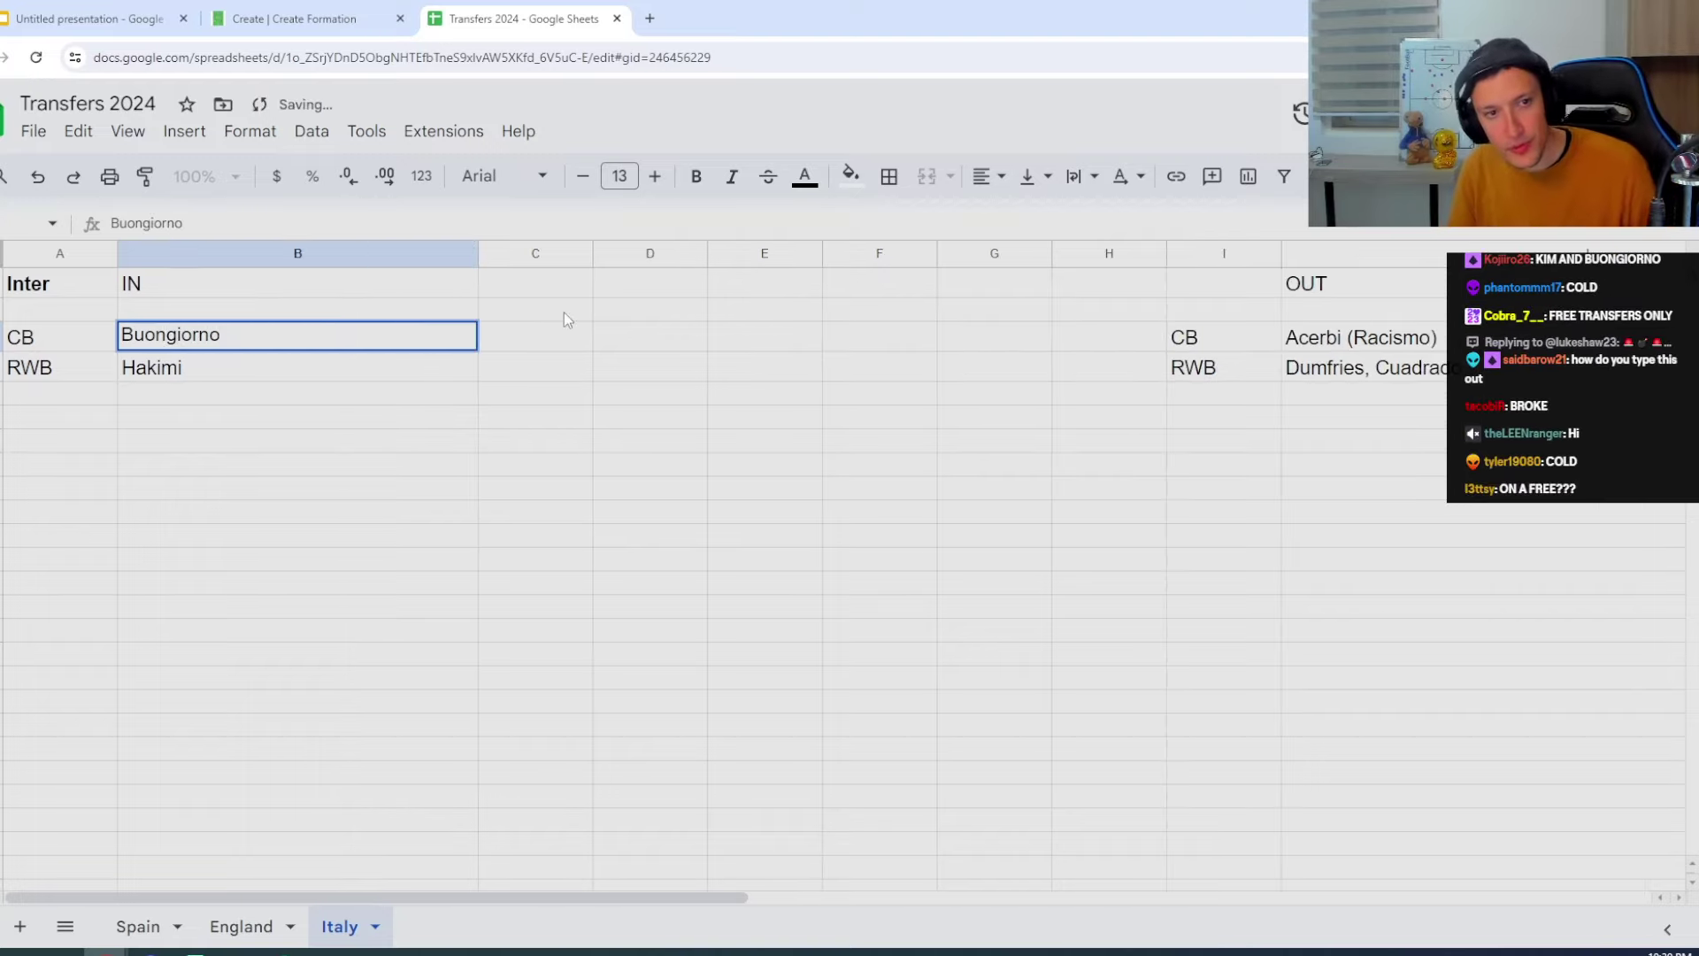
Search X for 'kim inter' and open the Inter Xtra post about Kim Min-Jae
left_click(647, 18)
left_click(106, 89)
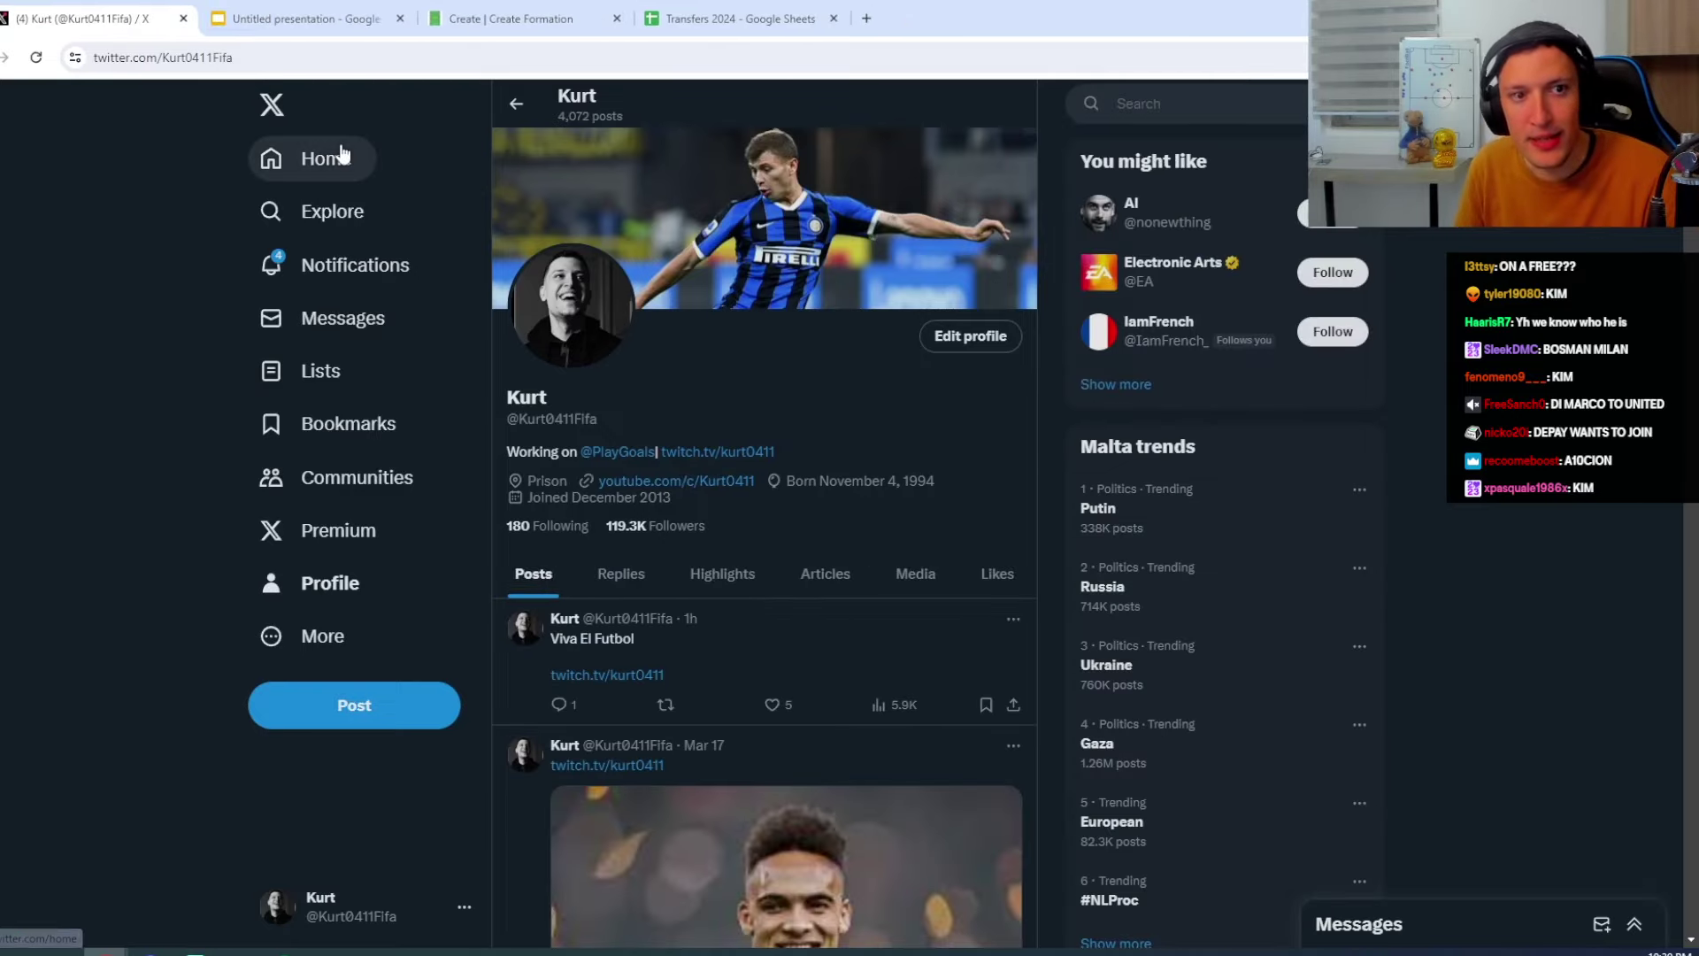
left_click(341, 153)
left_click(1206, 103)
type("kim")
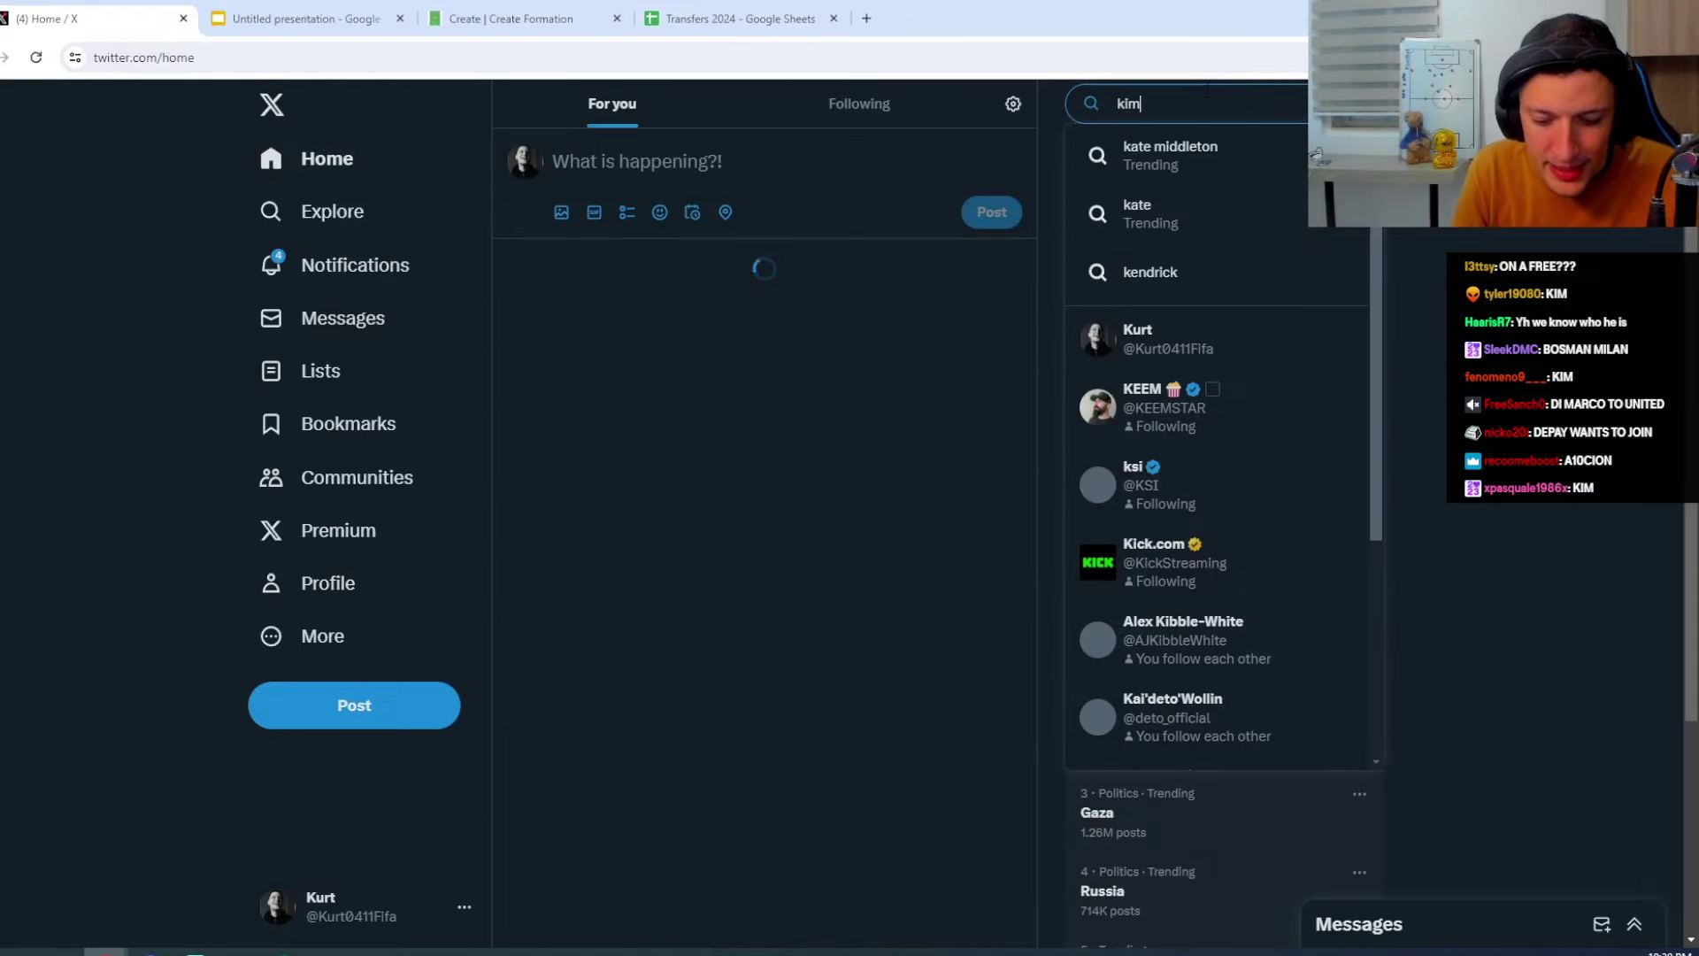
type(" inter")
key("Return")
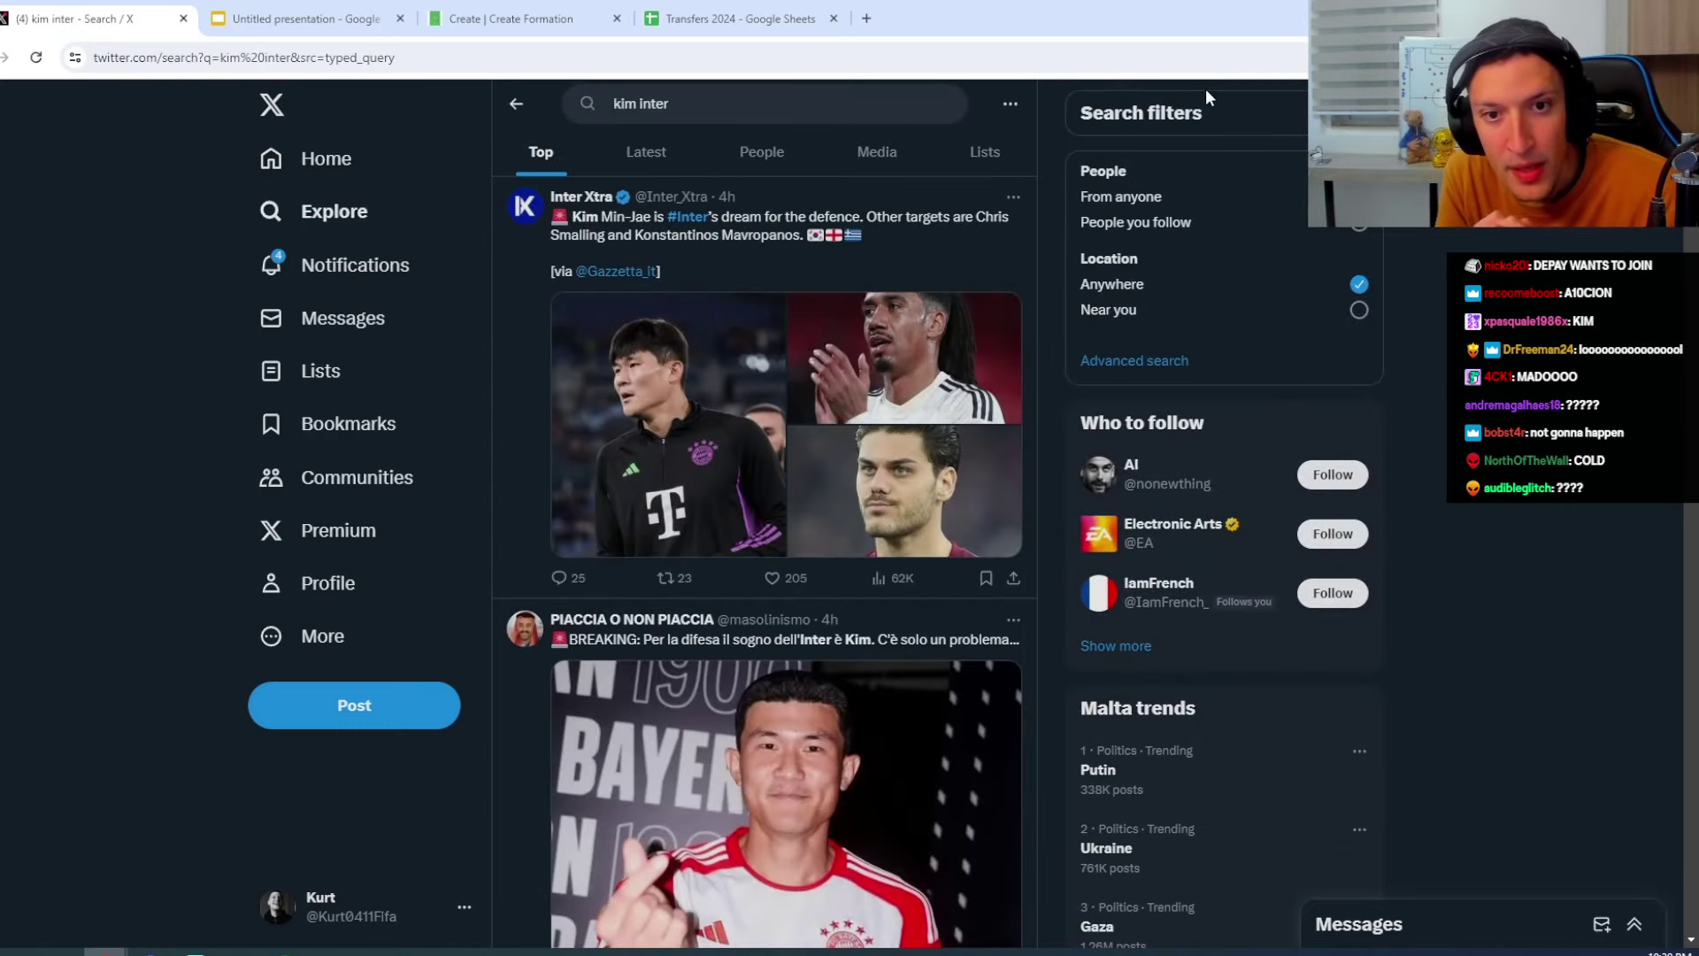
left_click(907, 220)
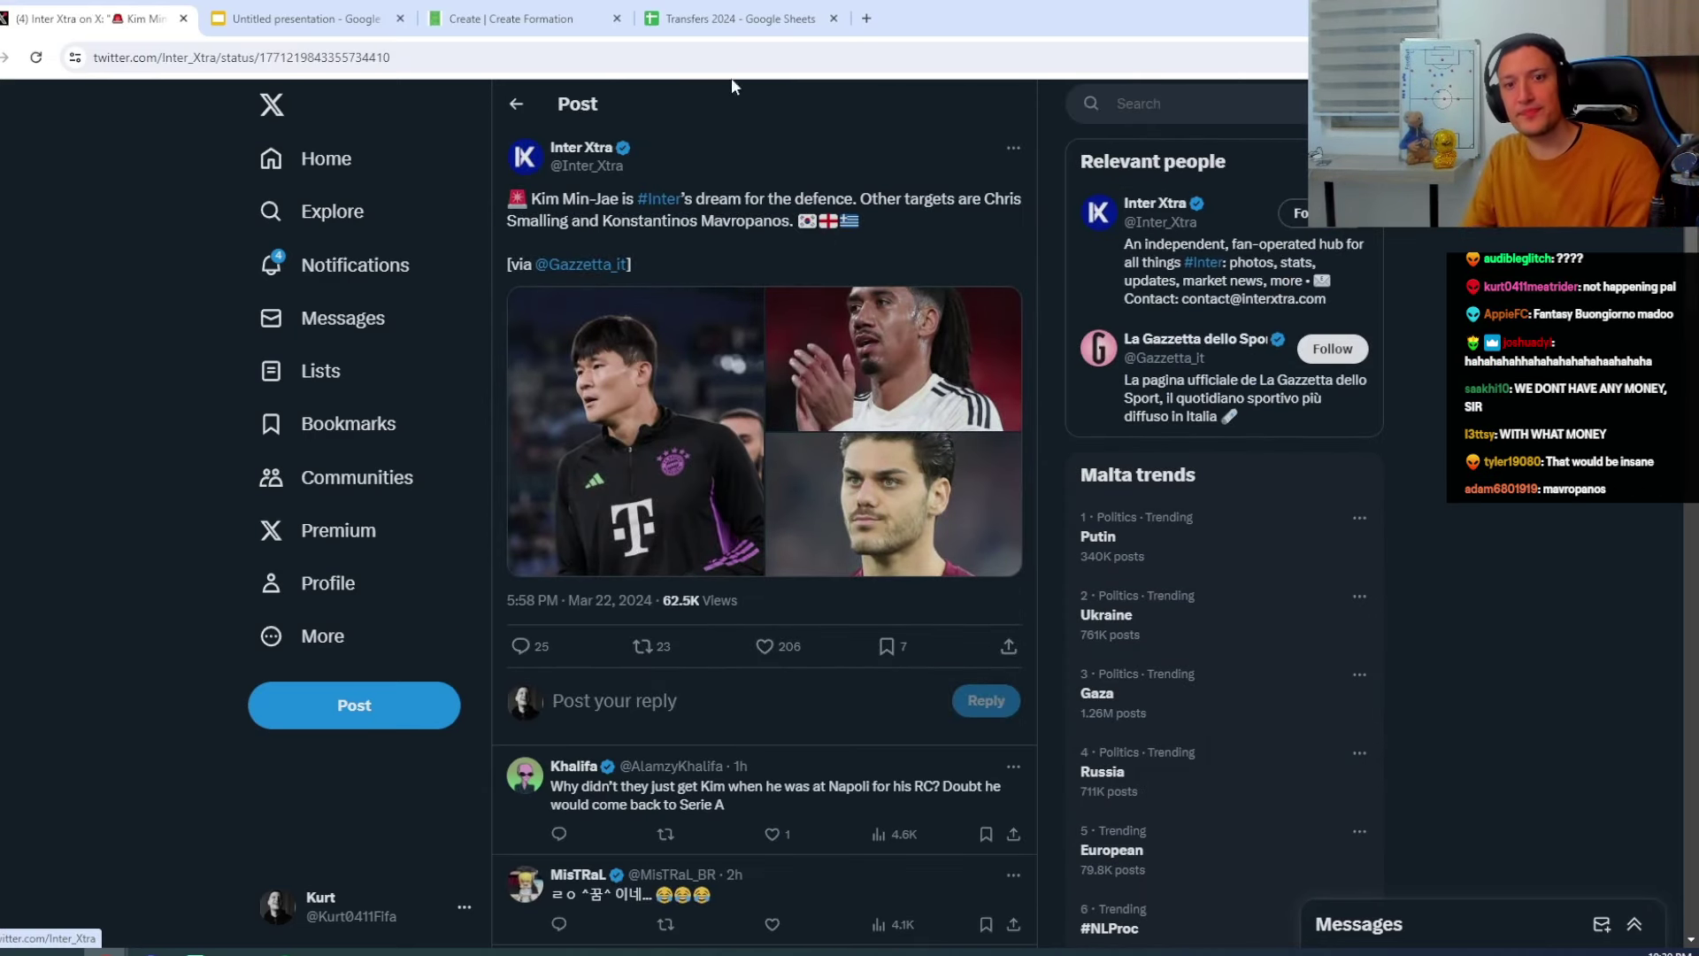
Append Kim and Smalling to incoming CBs and add a CM row with Zielinski in
left_click(737, 19)
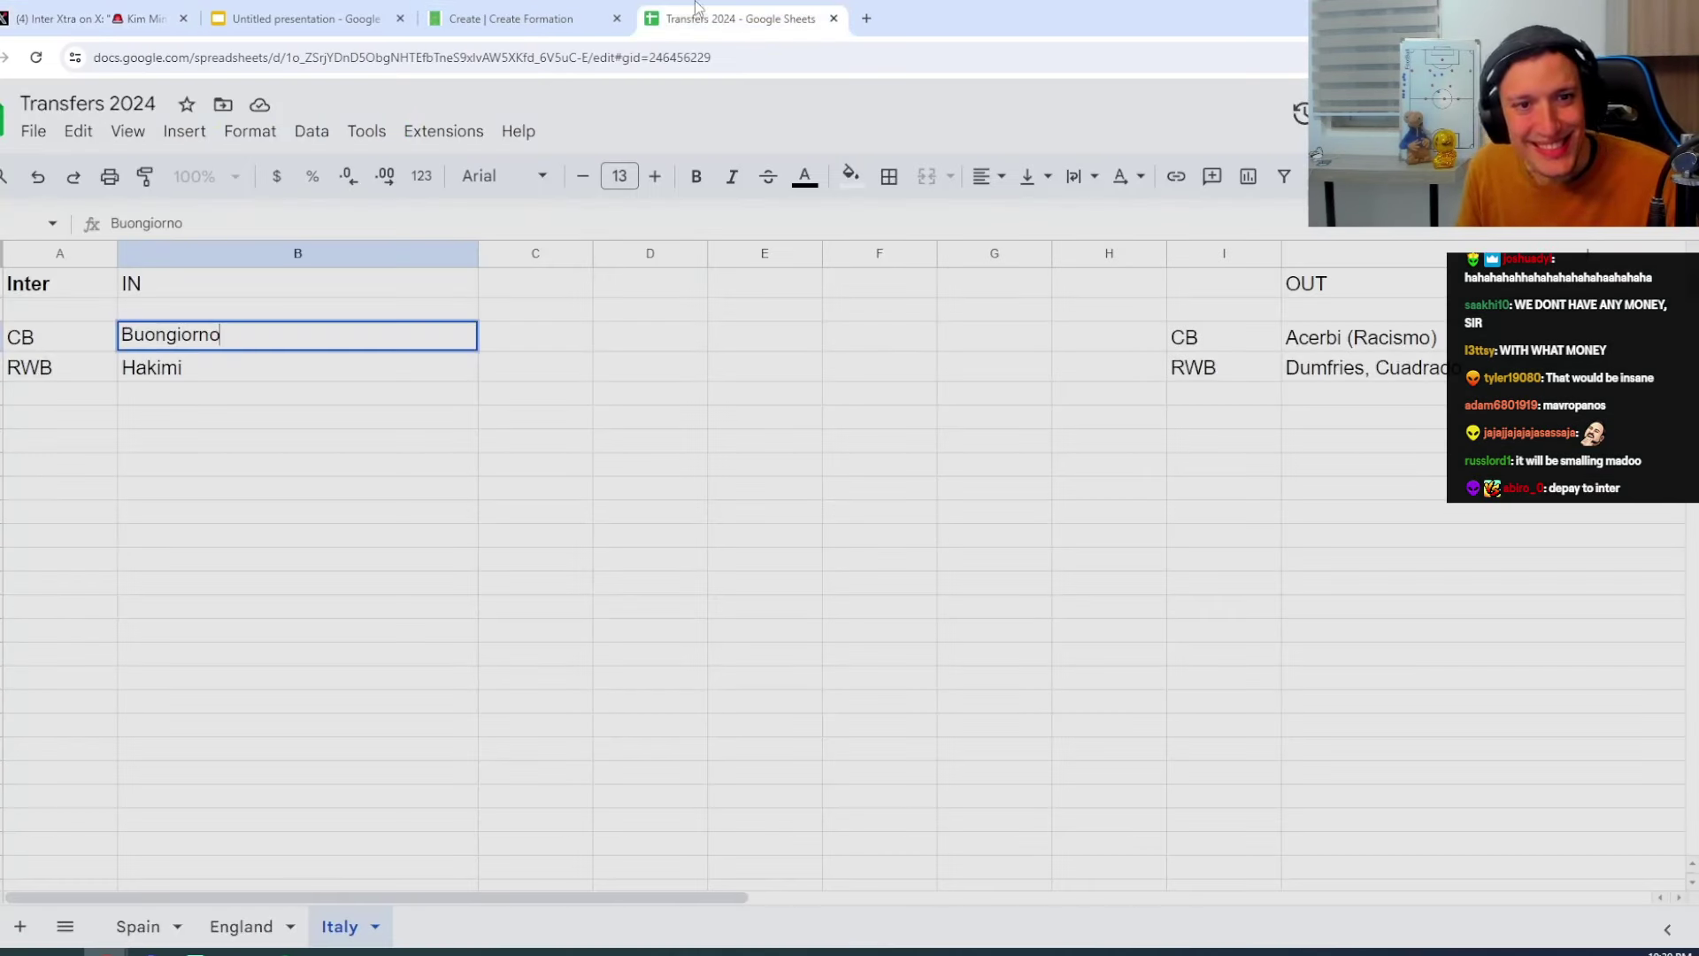
type(", Ki")
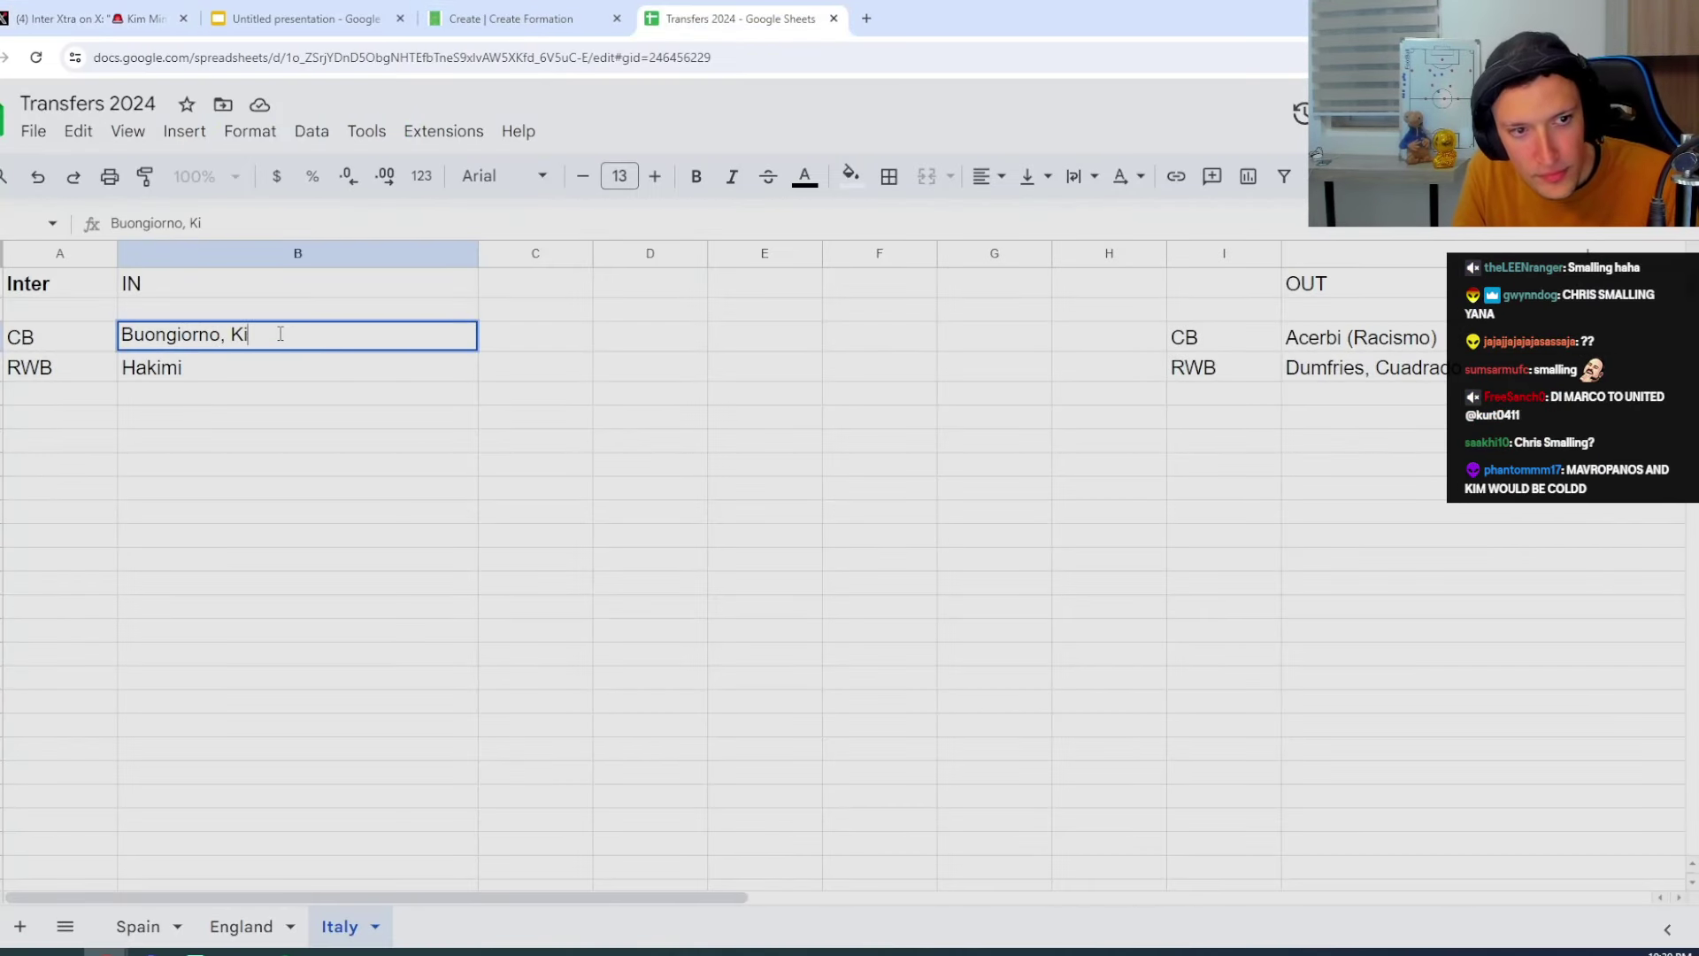
type("m, SMA")
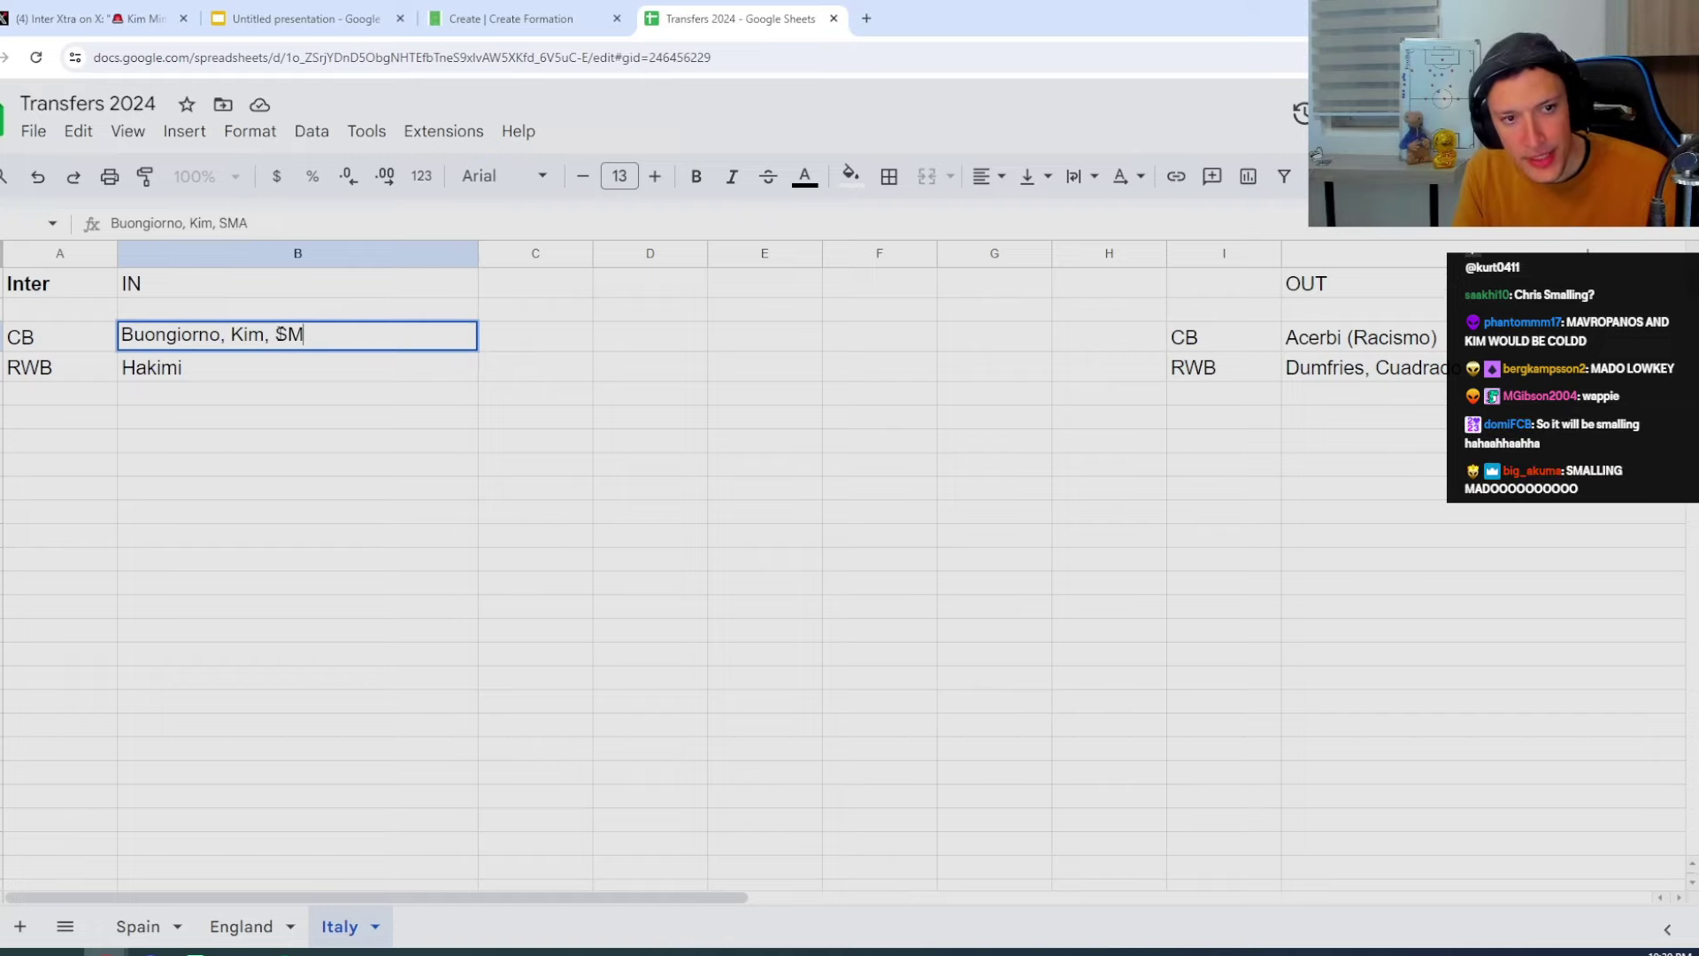
type("ing")
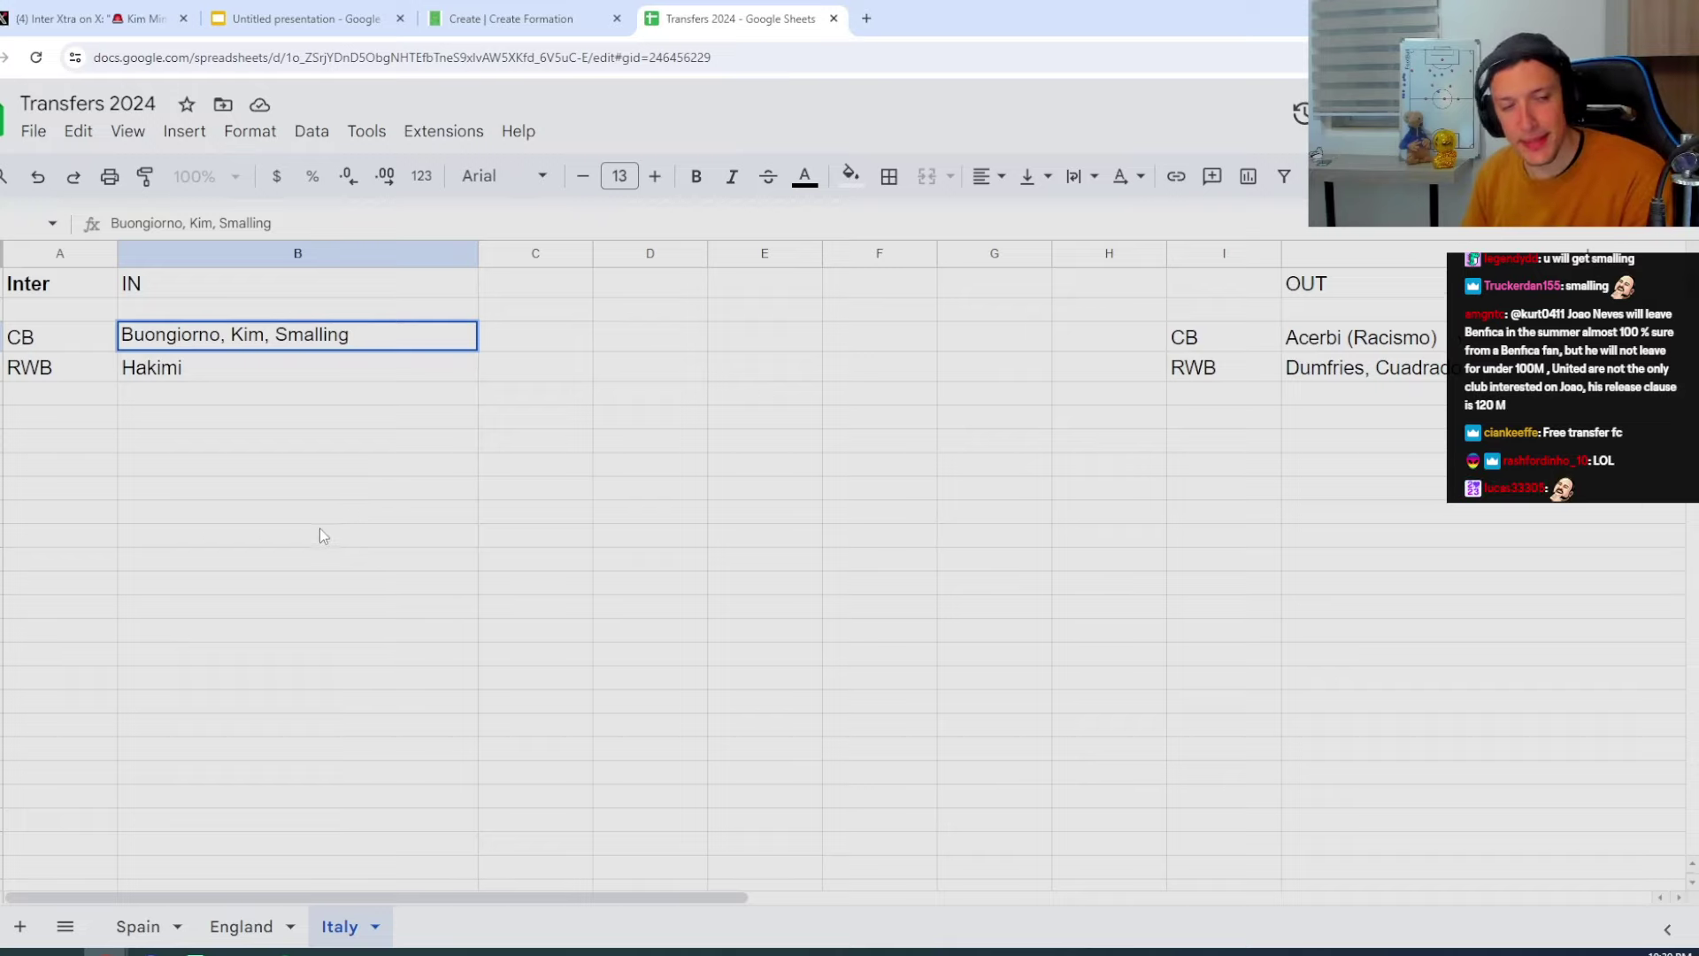
left_click(94, 394)
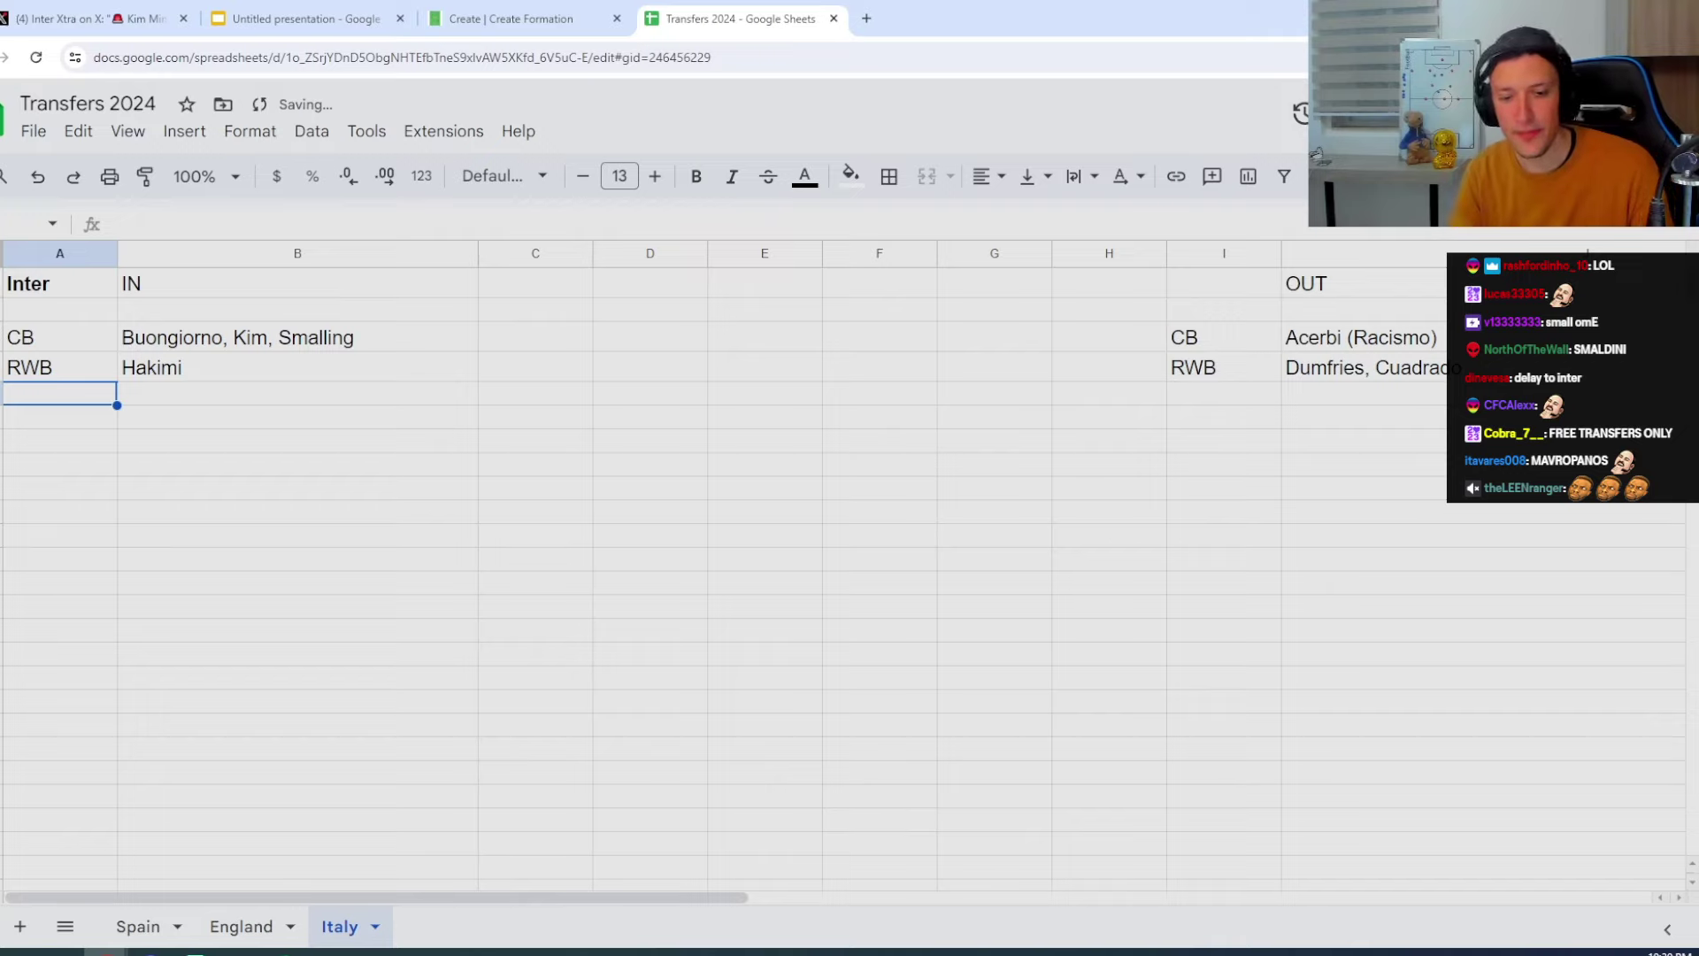
type("CM")
key("Tab")
type("Z")
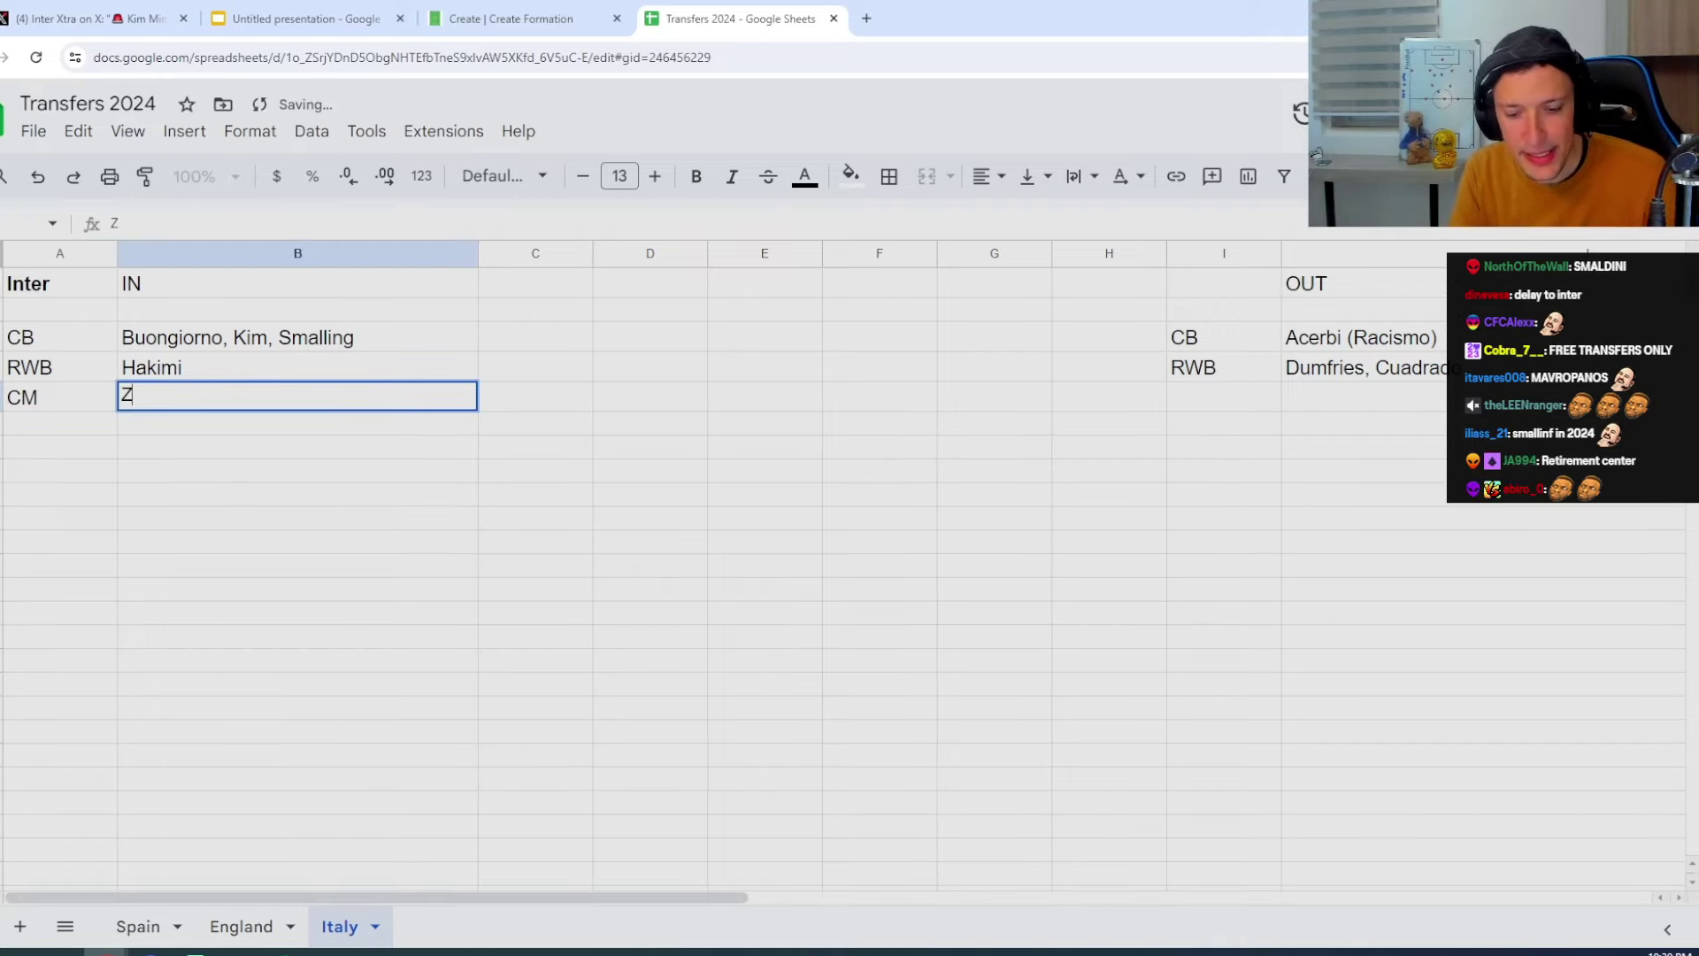
type("ielin")
key("Tab")
key("Tab")
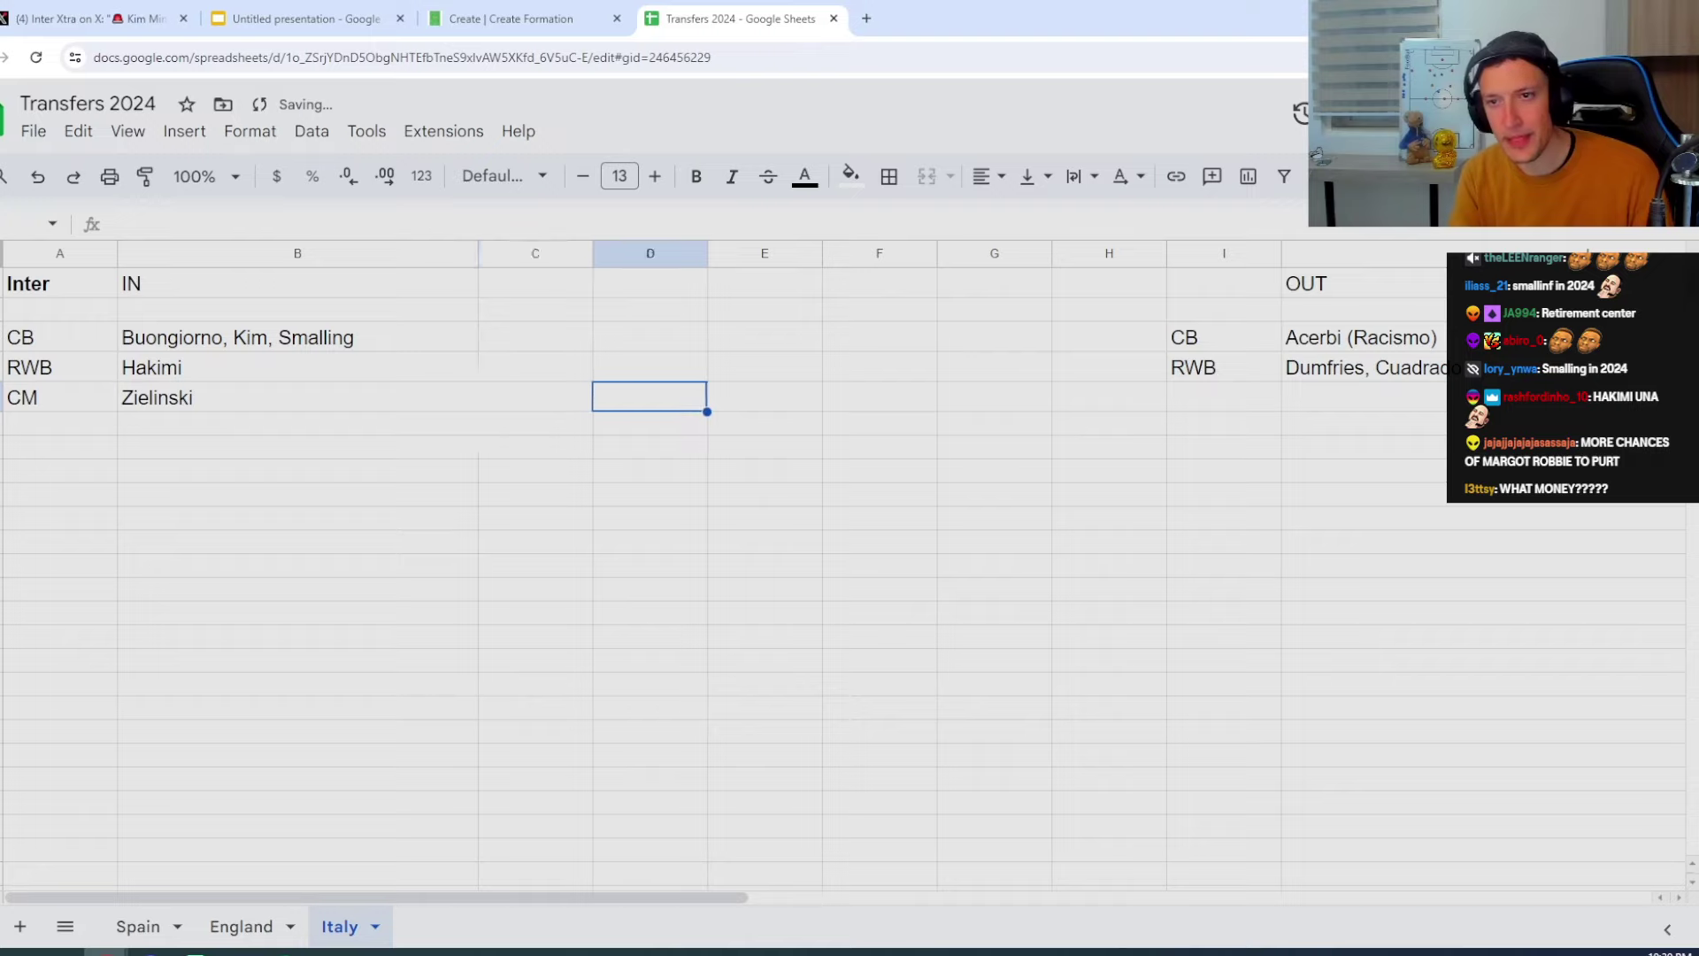
Enter Klassen as the outgoing CM, then move to the empty row below
key("Tab")
key("Tab")
key("Tab")
key("Tab")
key("Tab")
type("CM")
key("Tab")
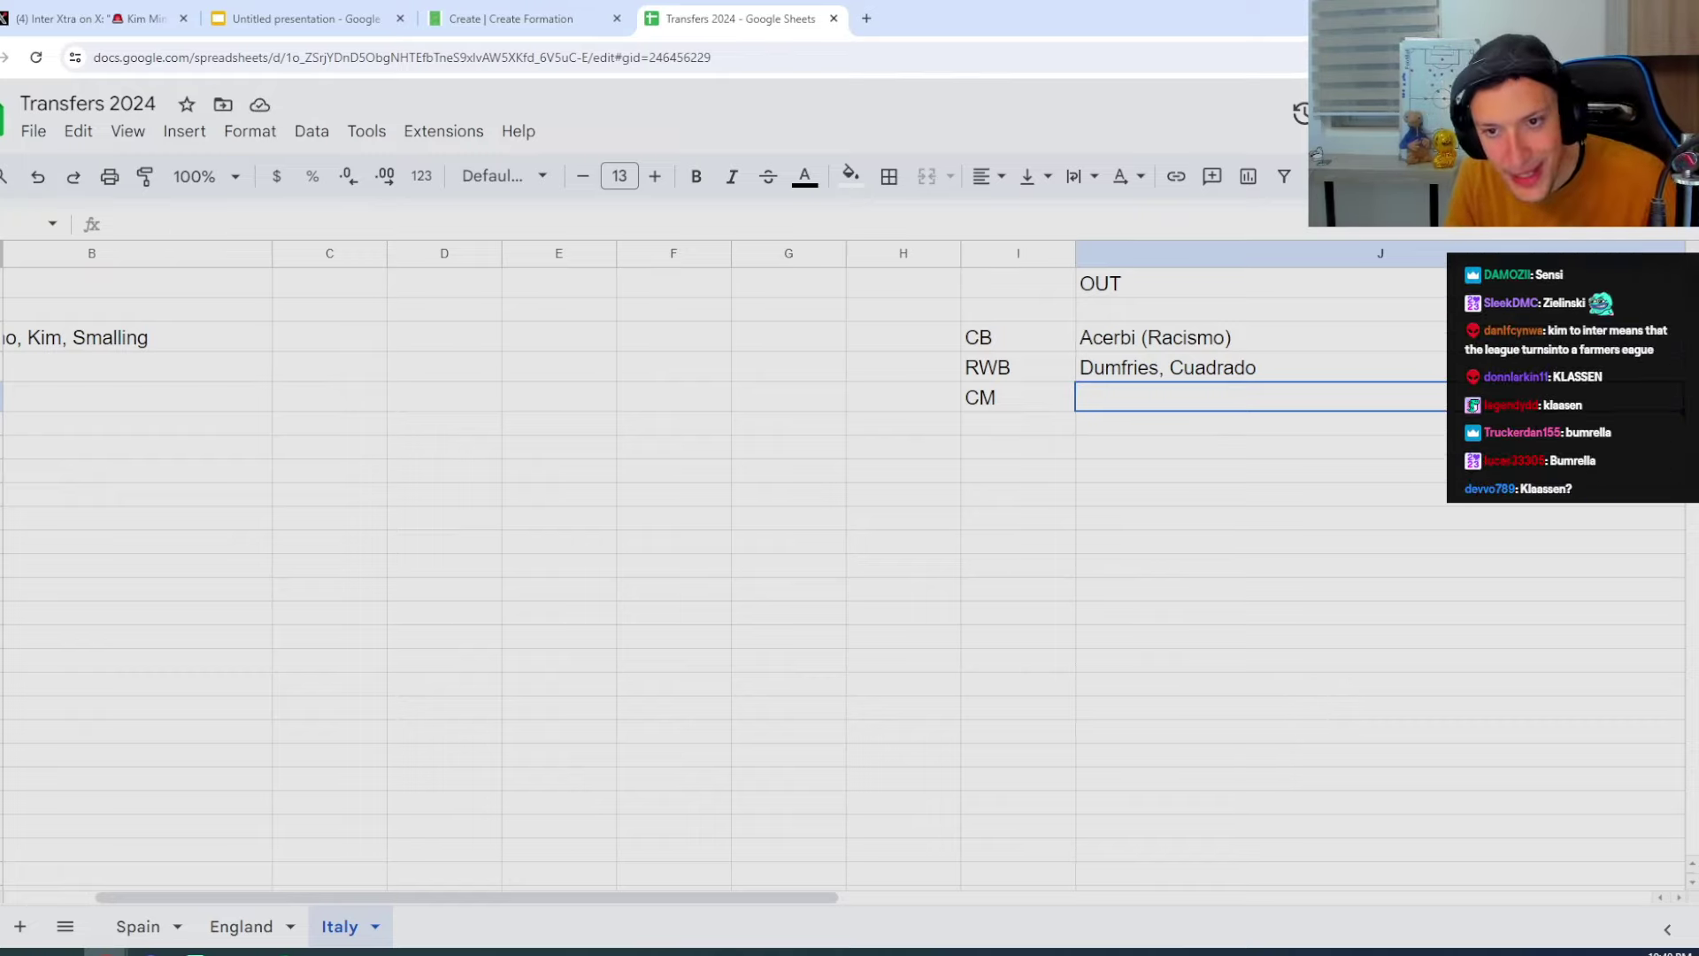
key("Left")
key("Left")
key("Right")
key("Right")
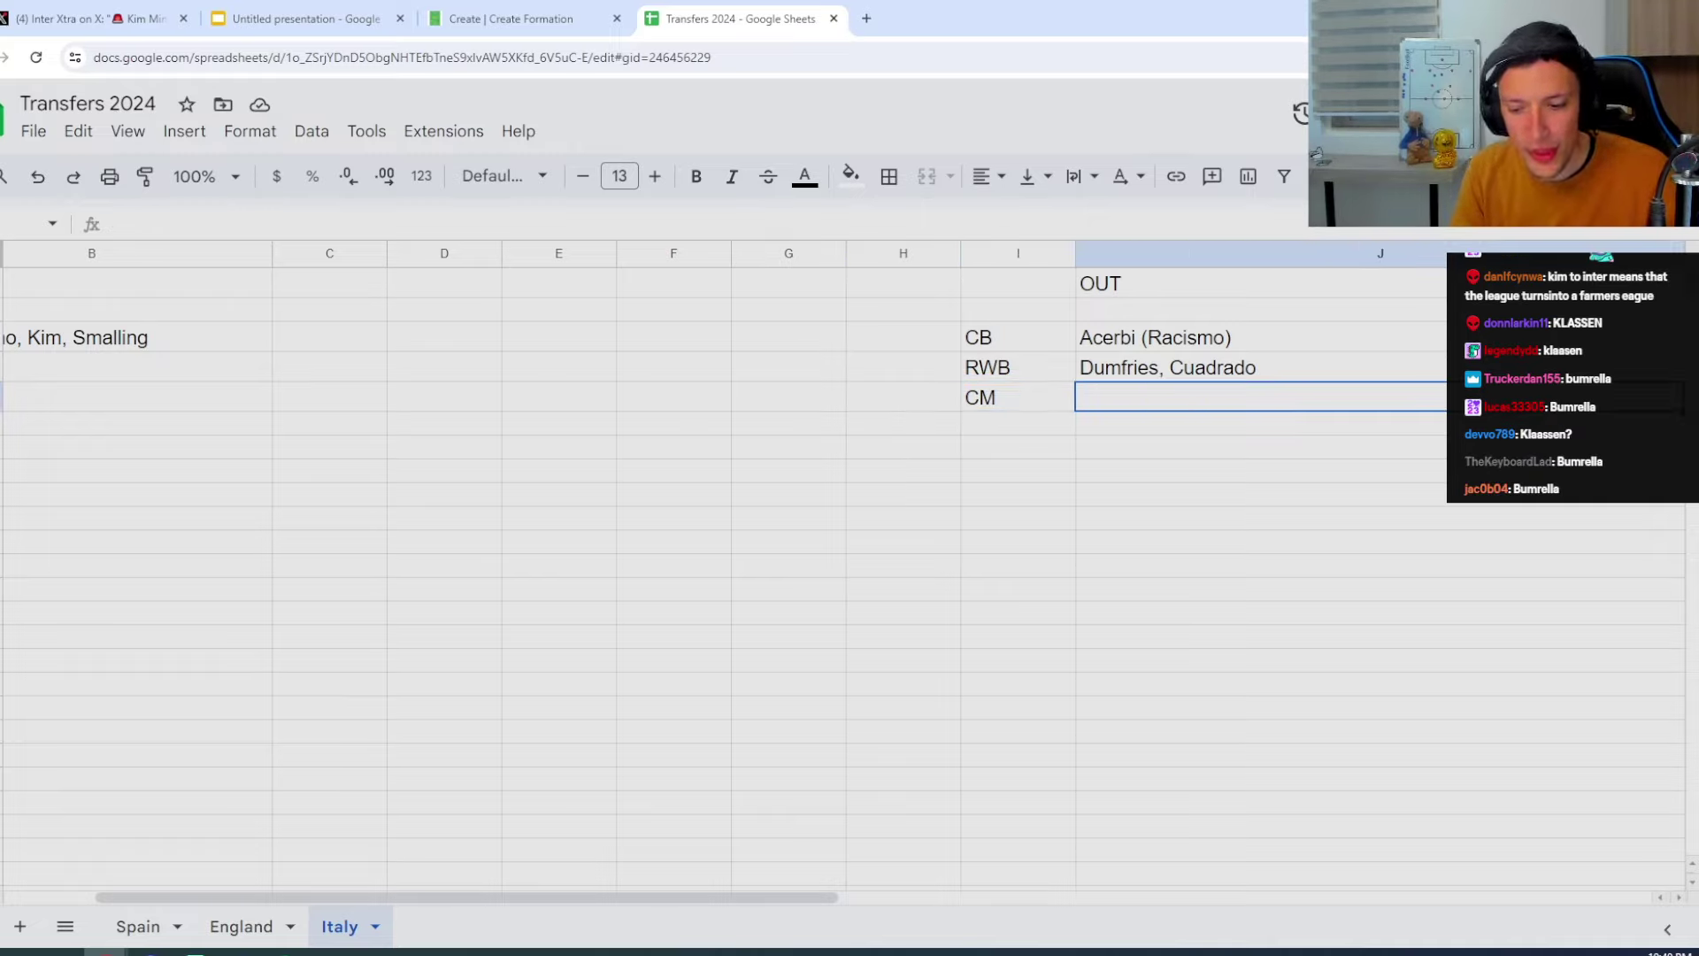
type("Klasse")
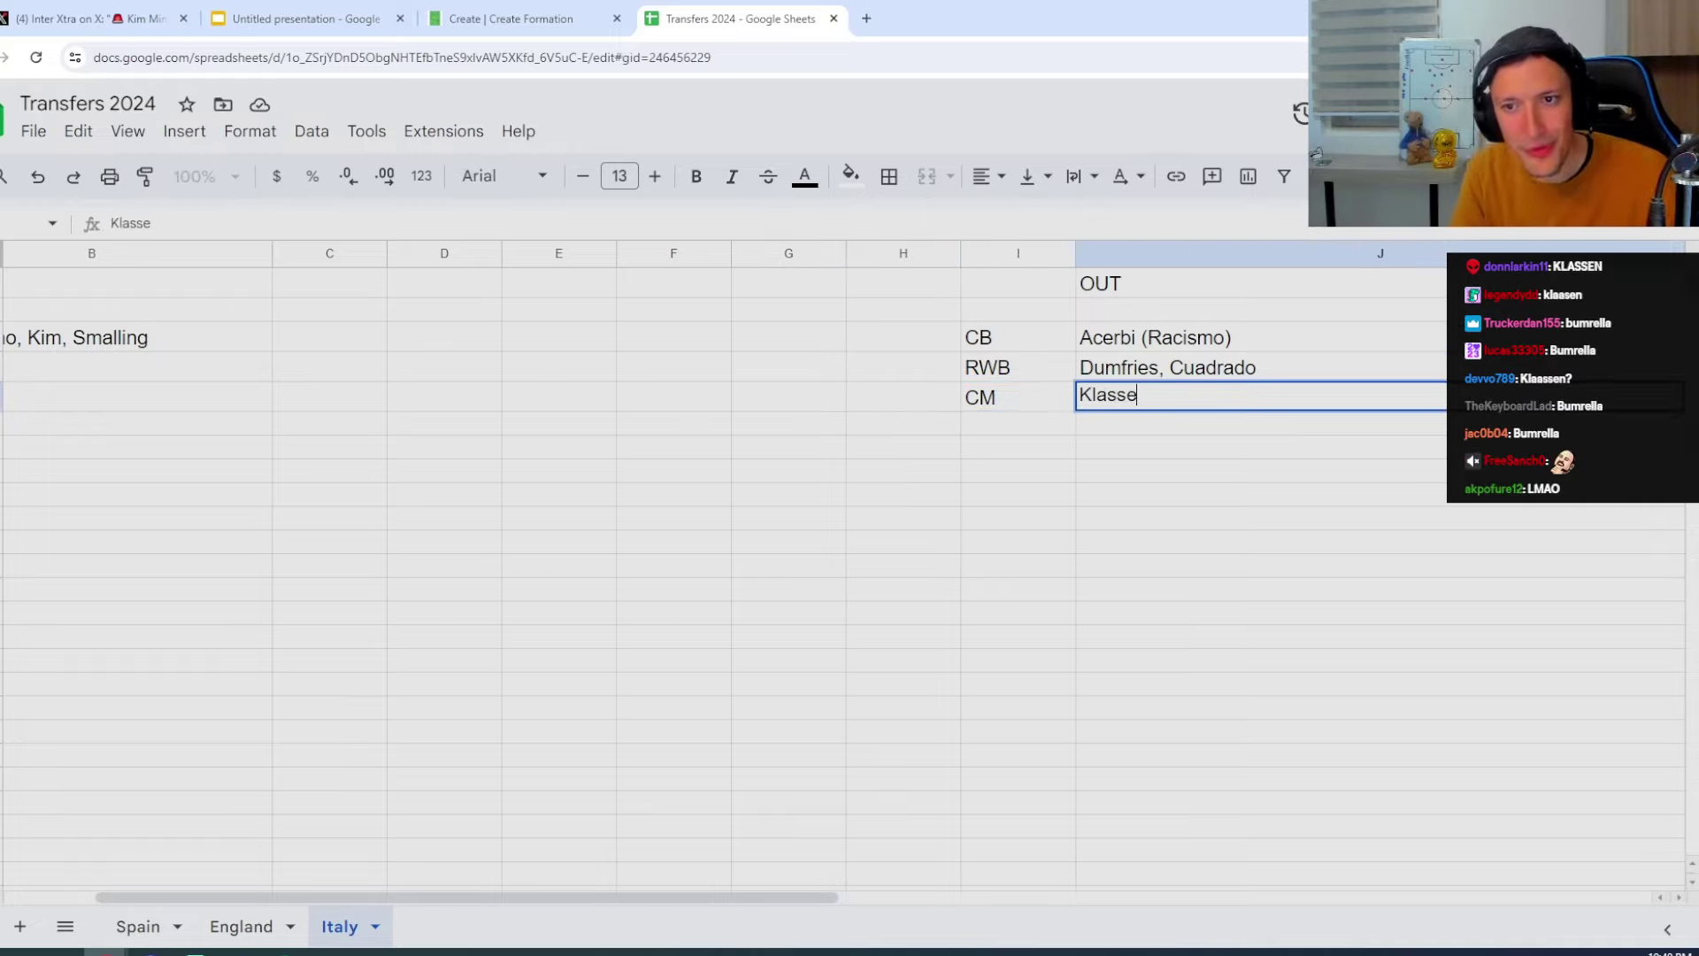
type("n,")
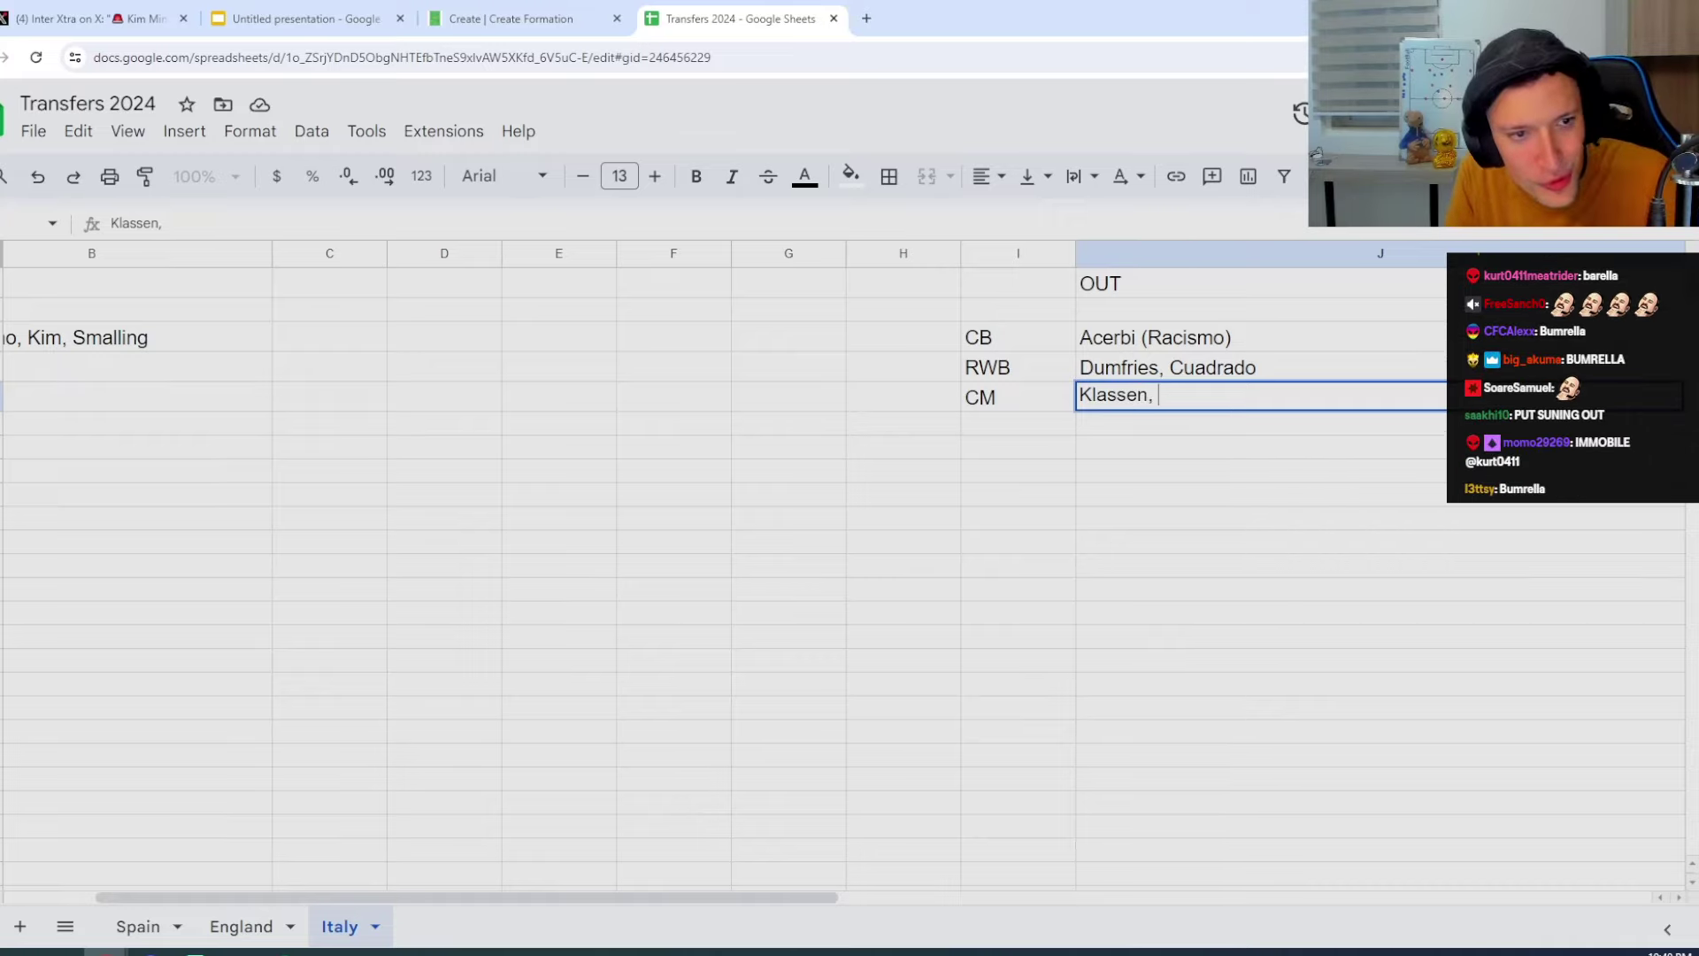
key("Return")
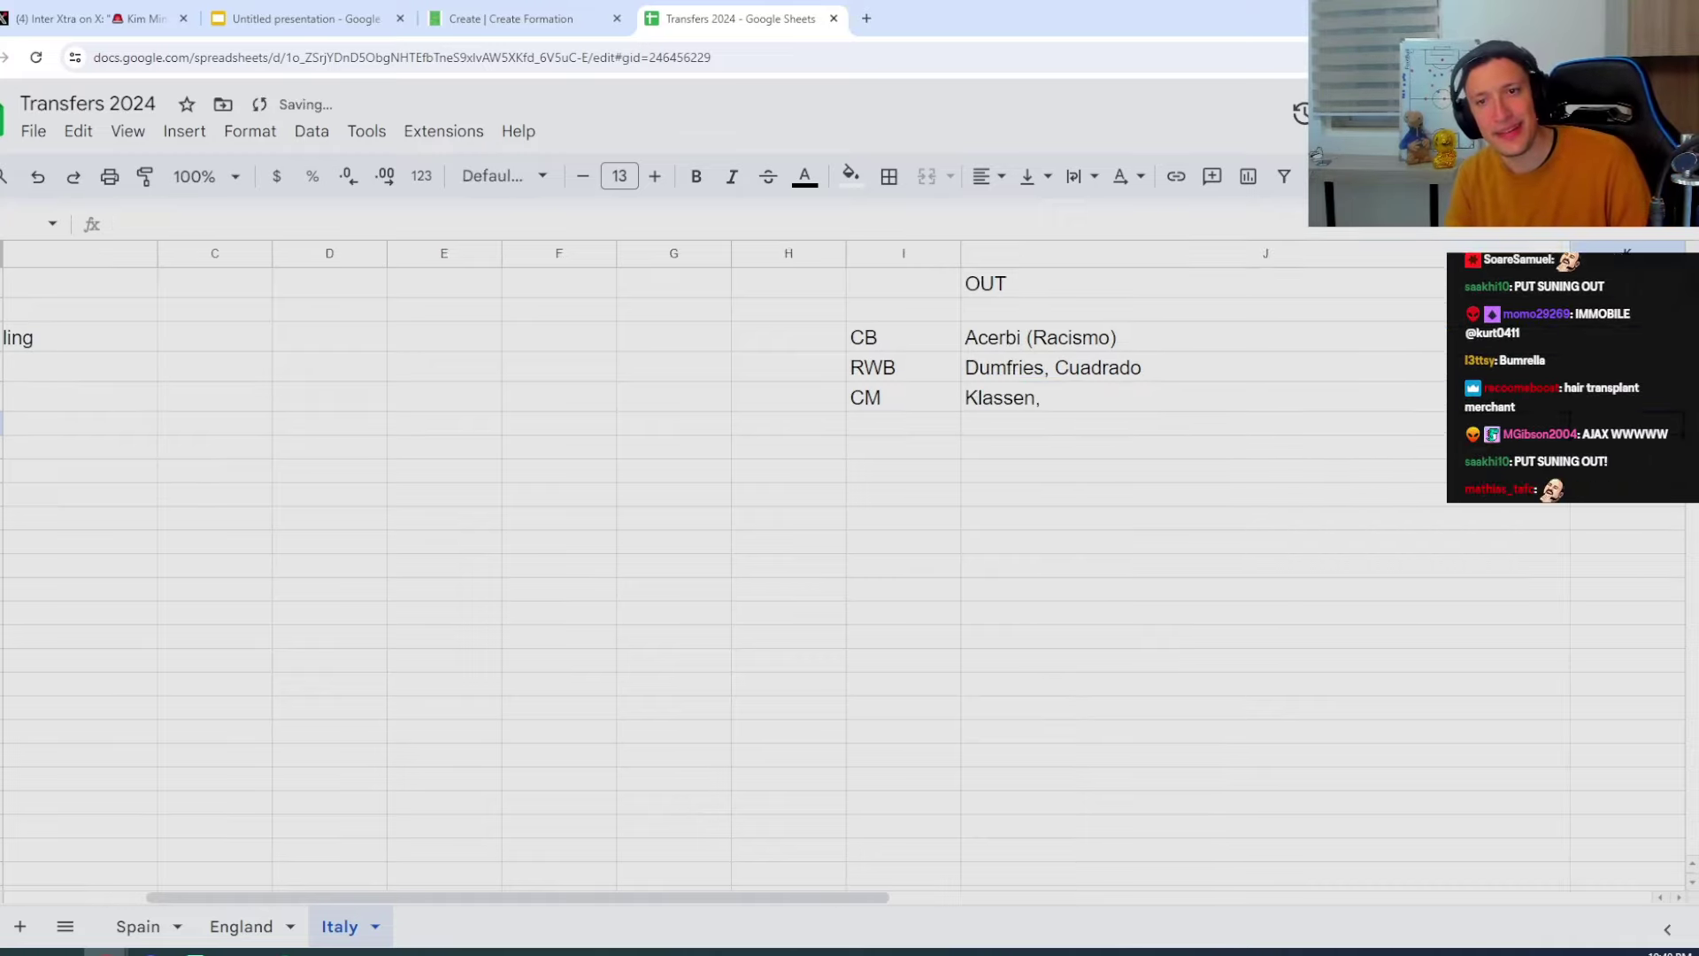
key("Up")
key("Left")
key("ctrl+Left")
key("Left")
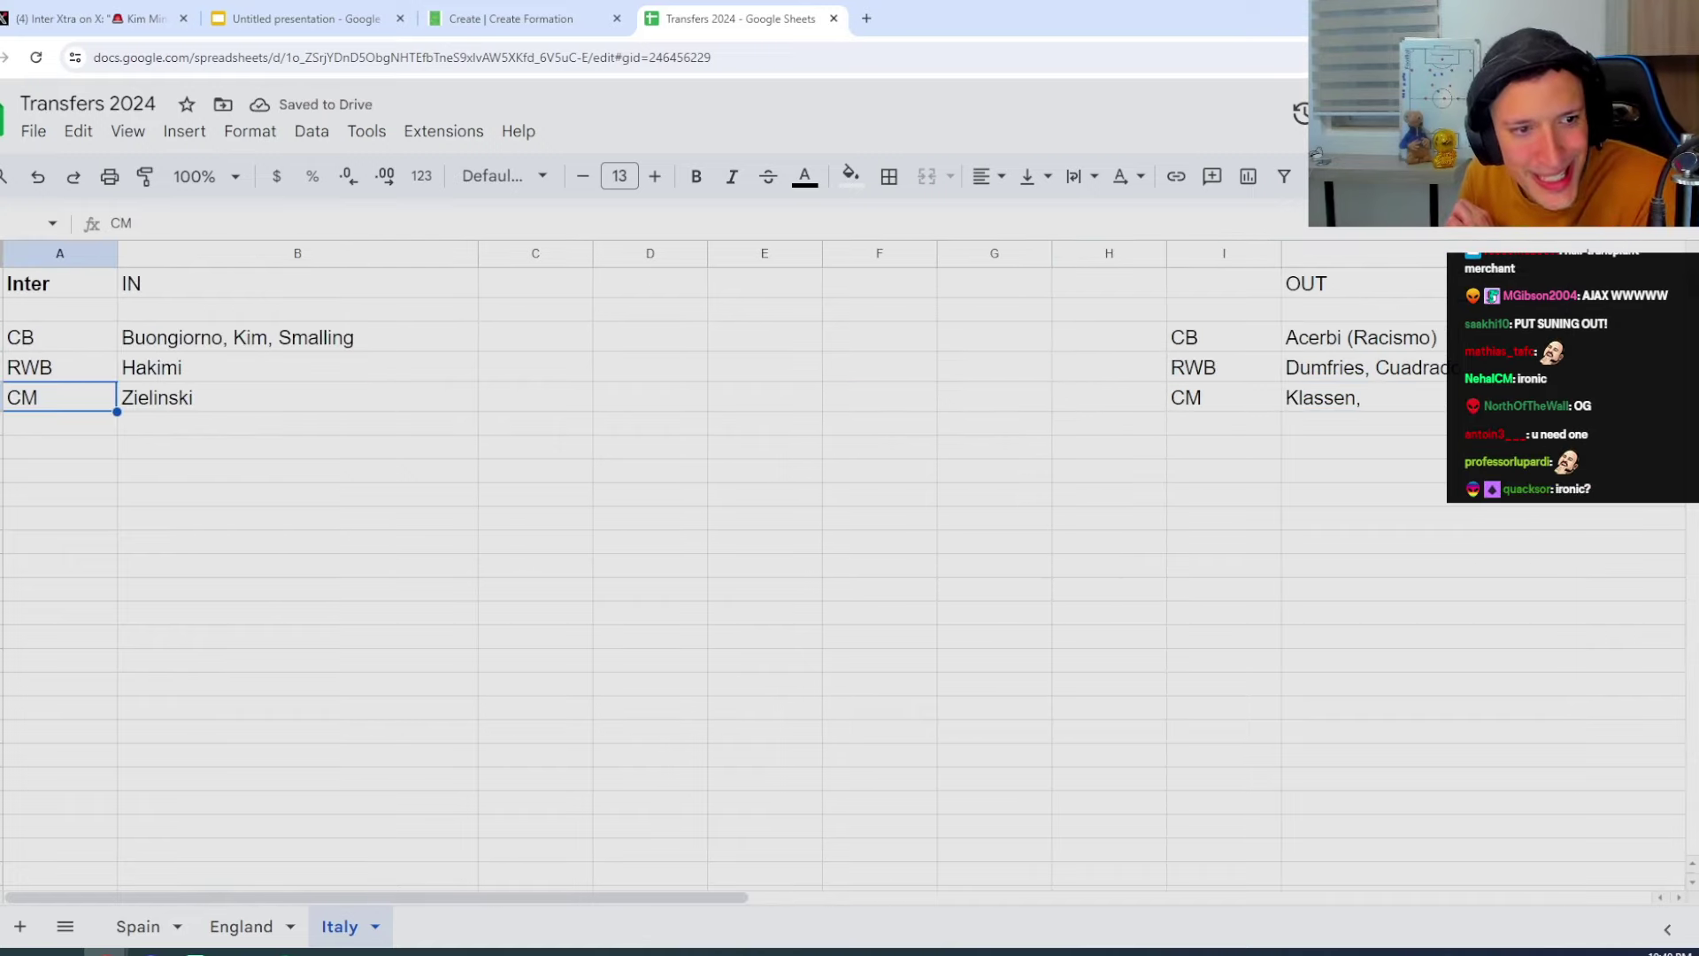
key("Down")
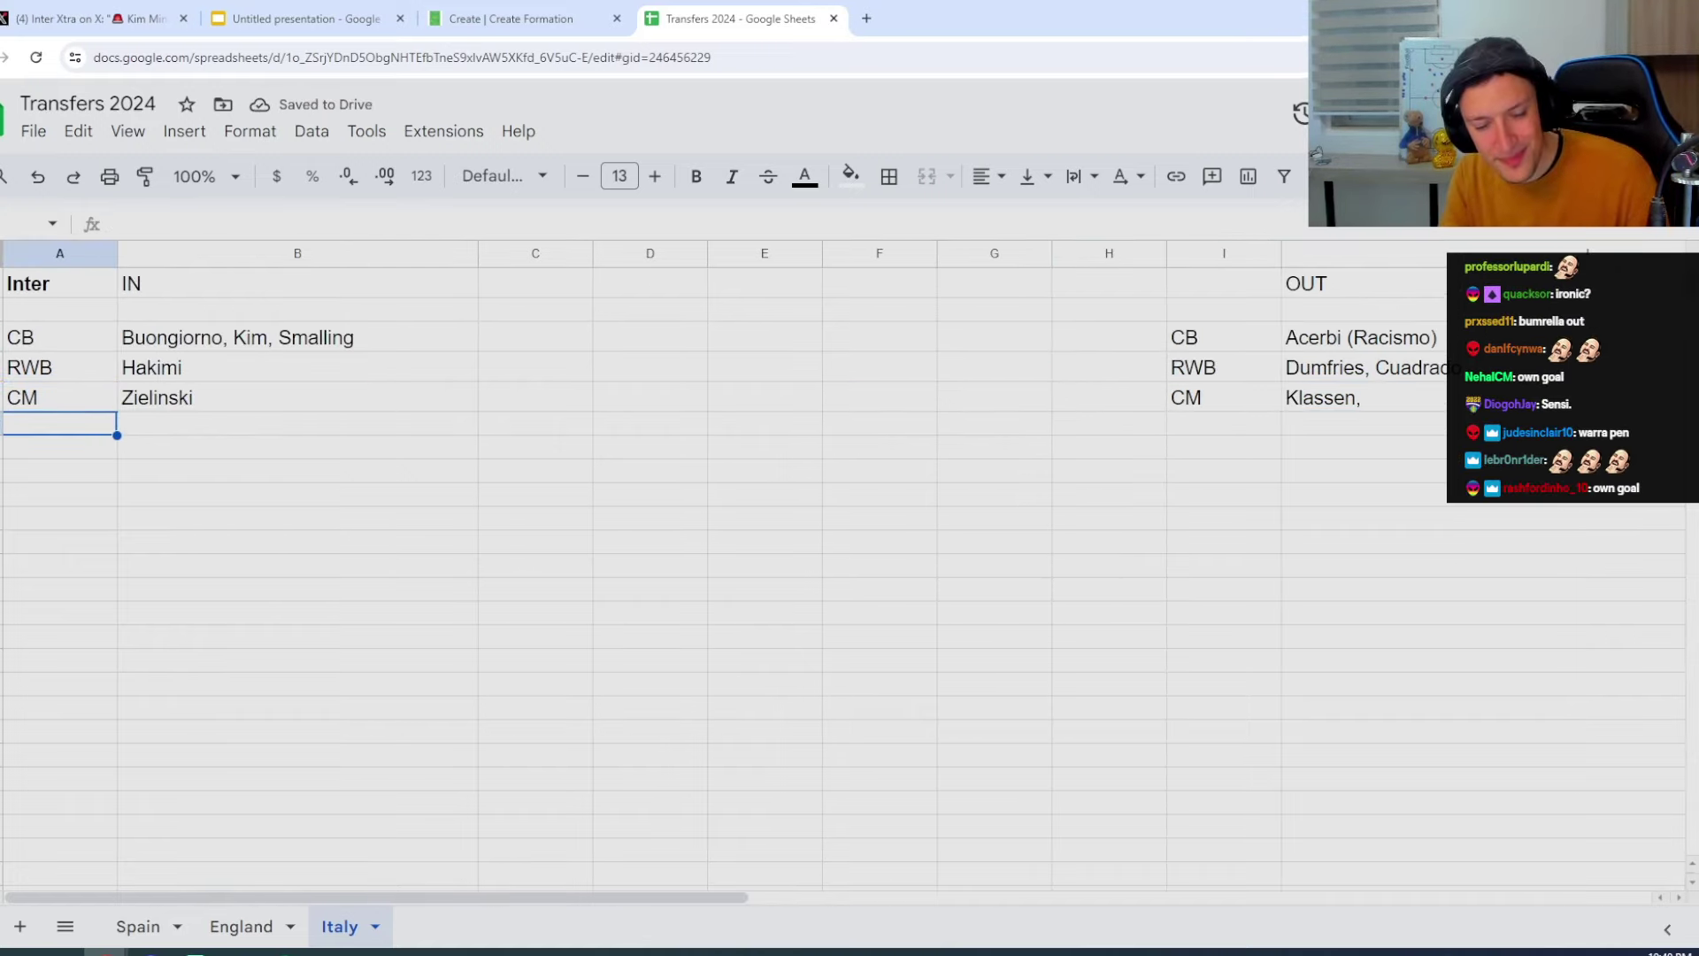
key("Up")
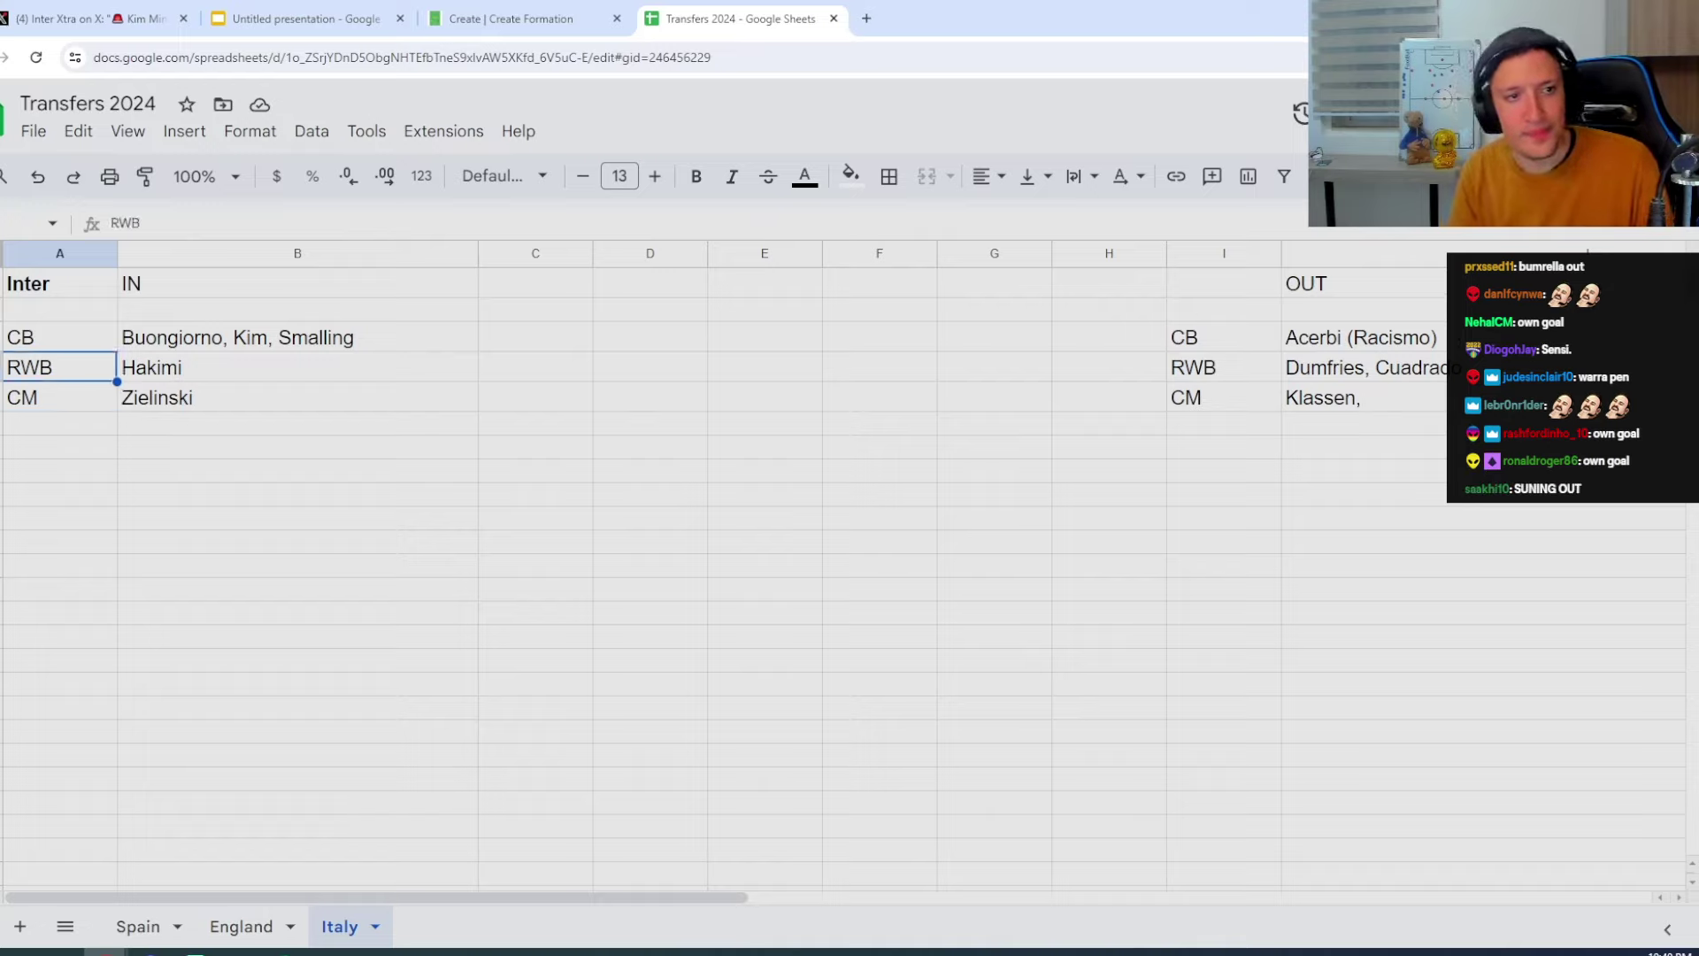
key("Down")
key("Down")
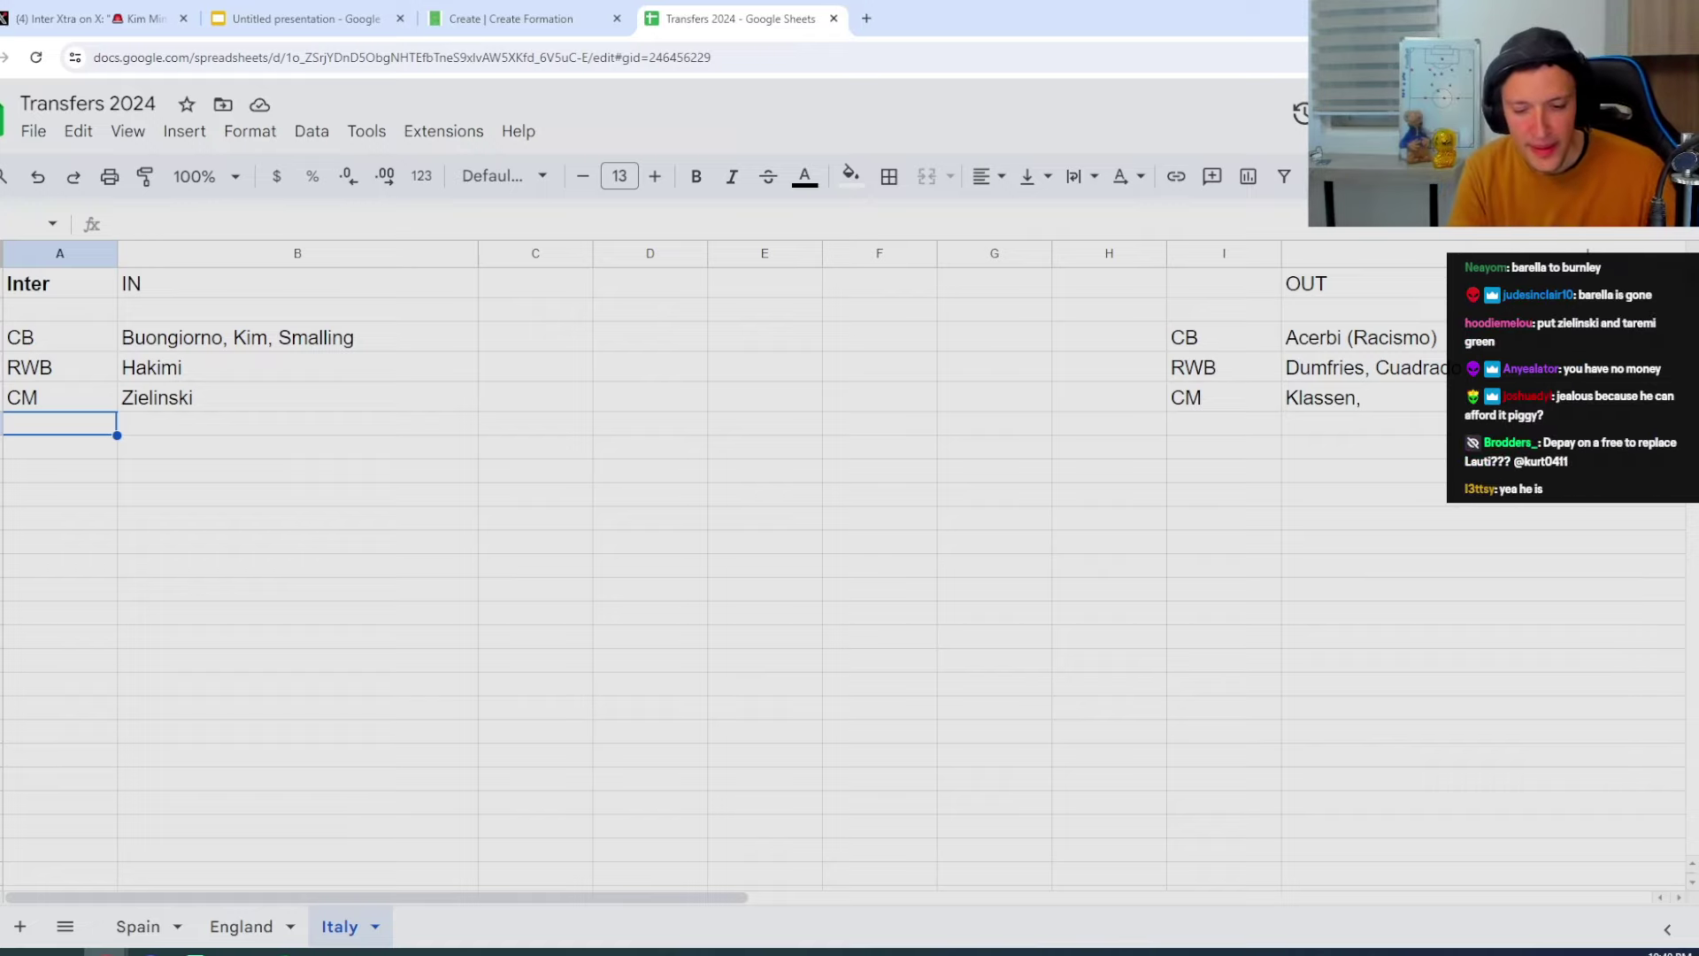
type("T")
Add an ST row with Arnautovic, Sanchez outgoing and Taremi incoming
key("Tab")
key("Tab")
key("Tab")
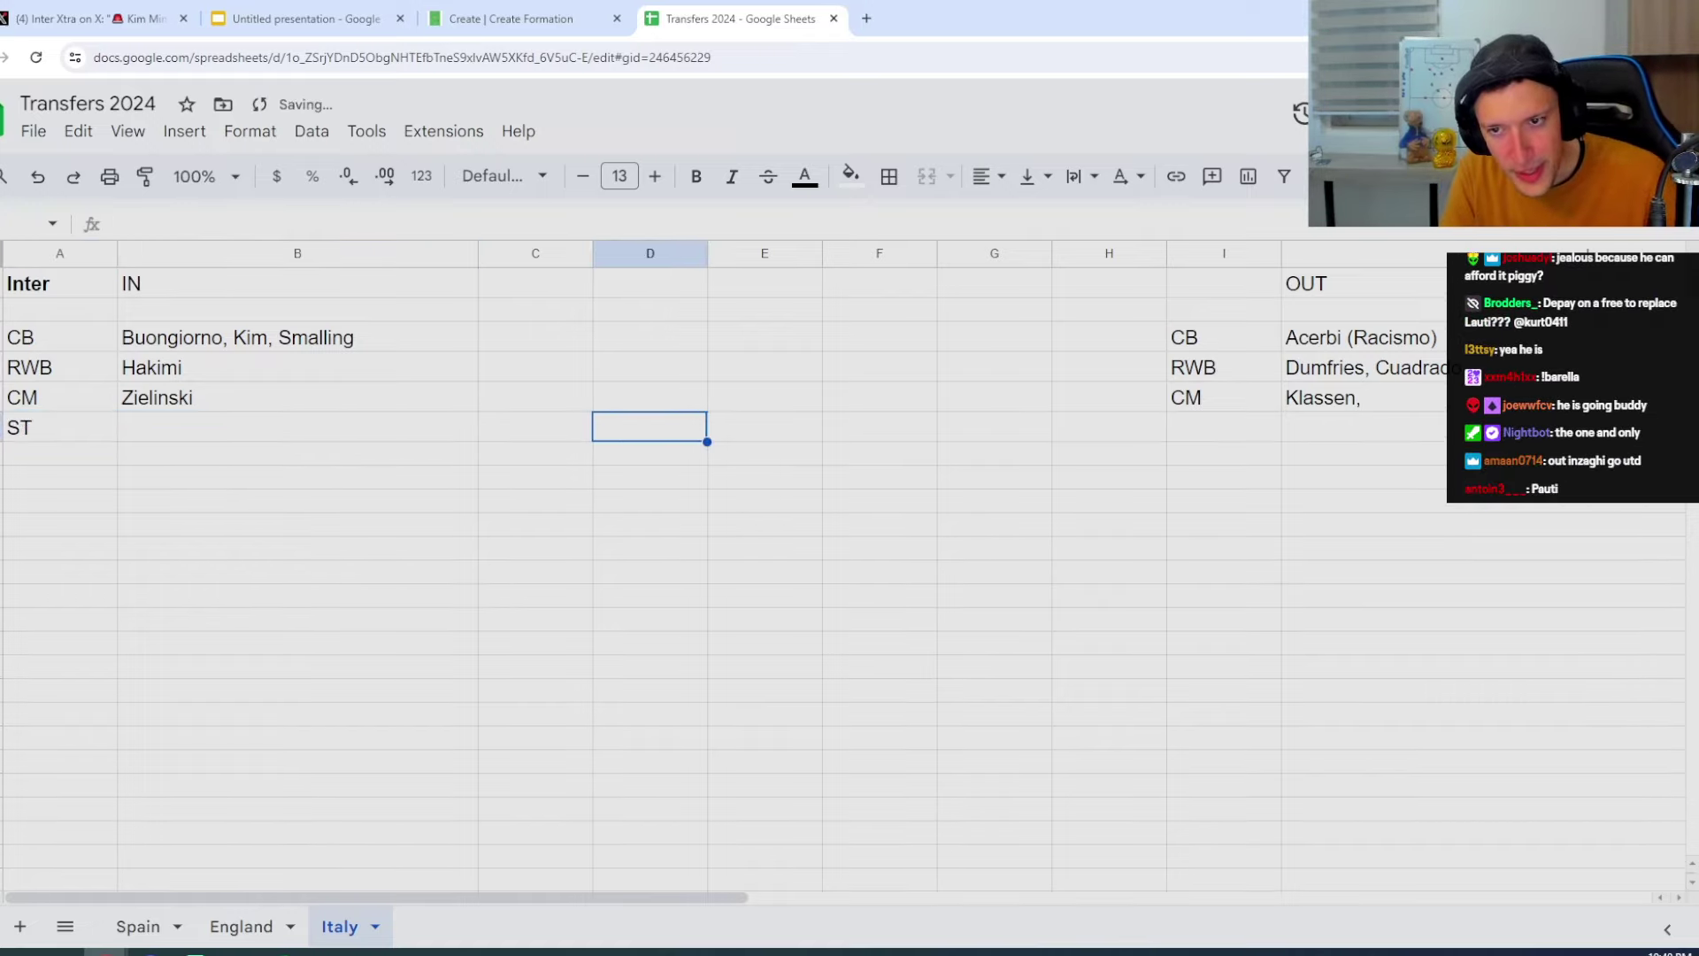
key("Tab")
key("Tab")
key("Tab")
key("Tab")
key("Tab")
type("SY")
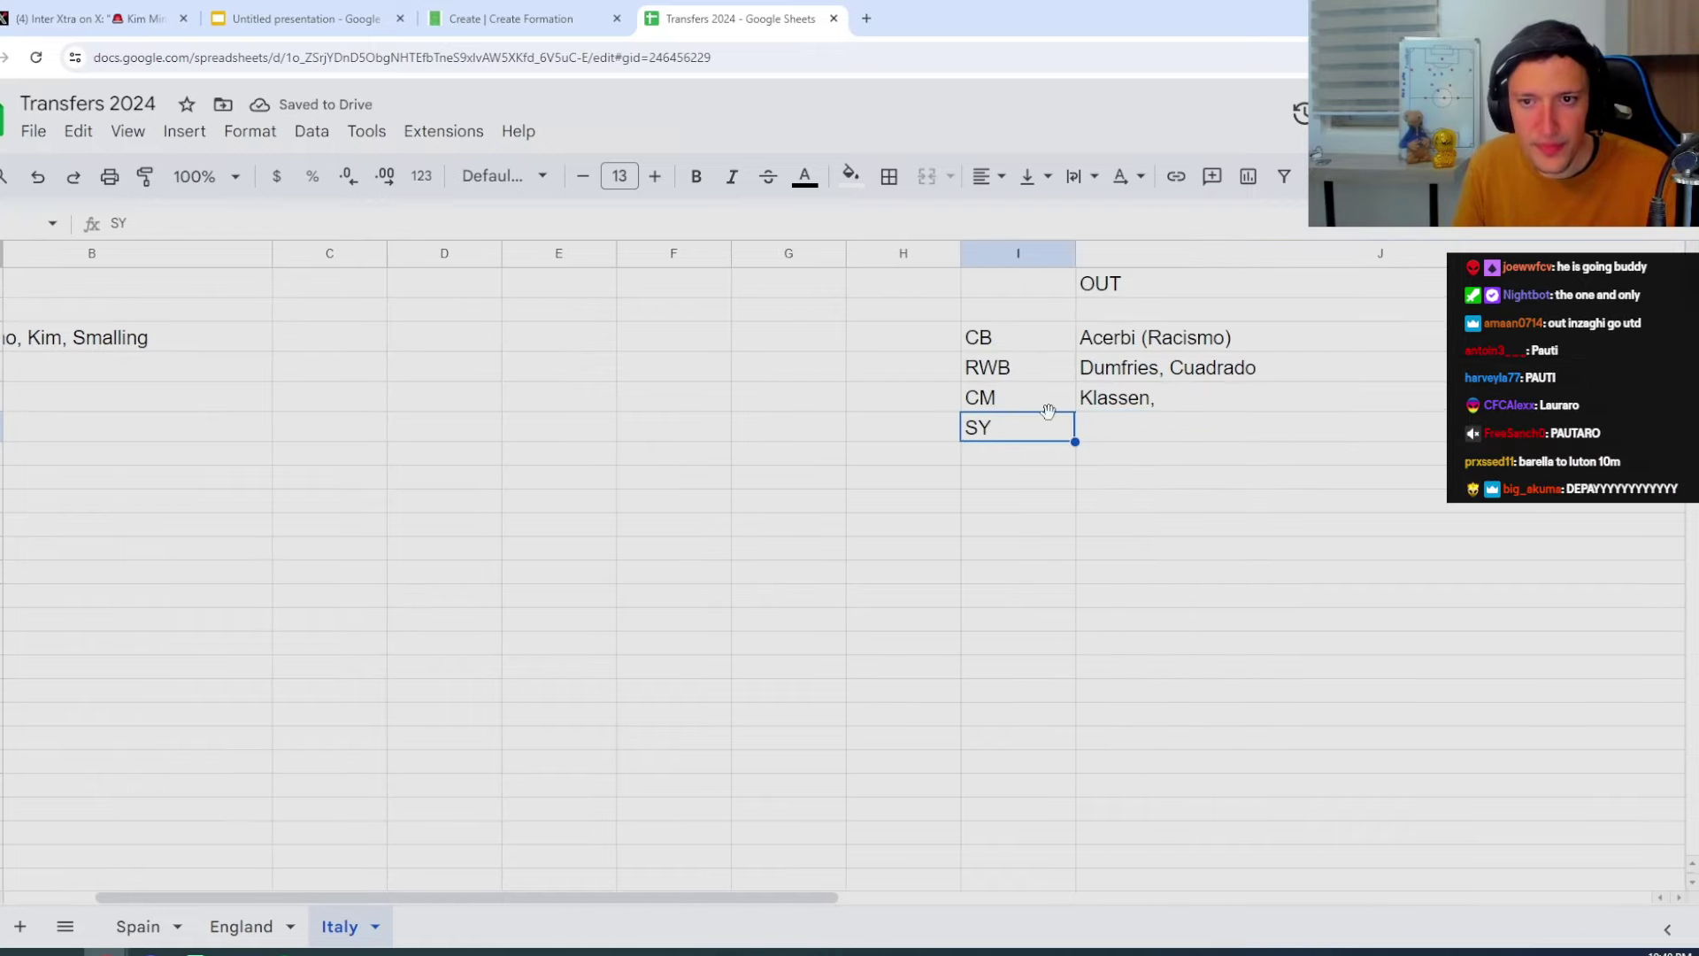
key("BackSpace")
type("T")
key("Tab")
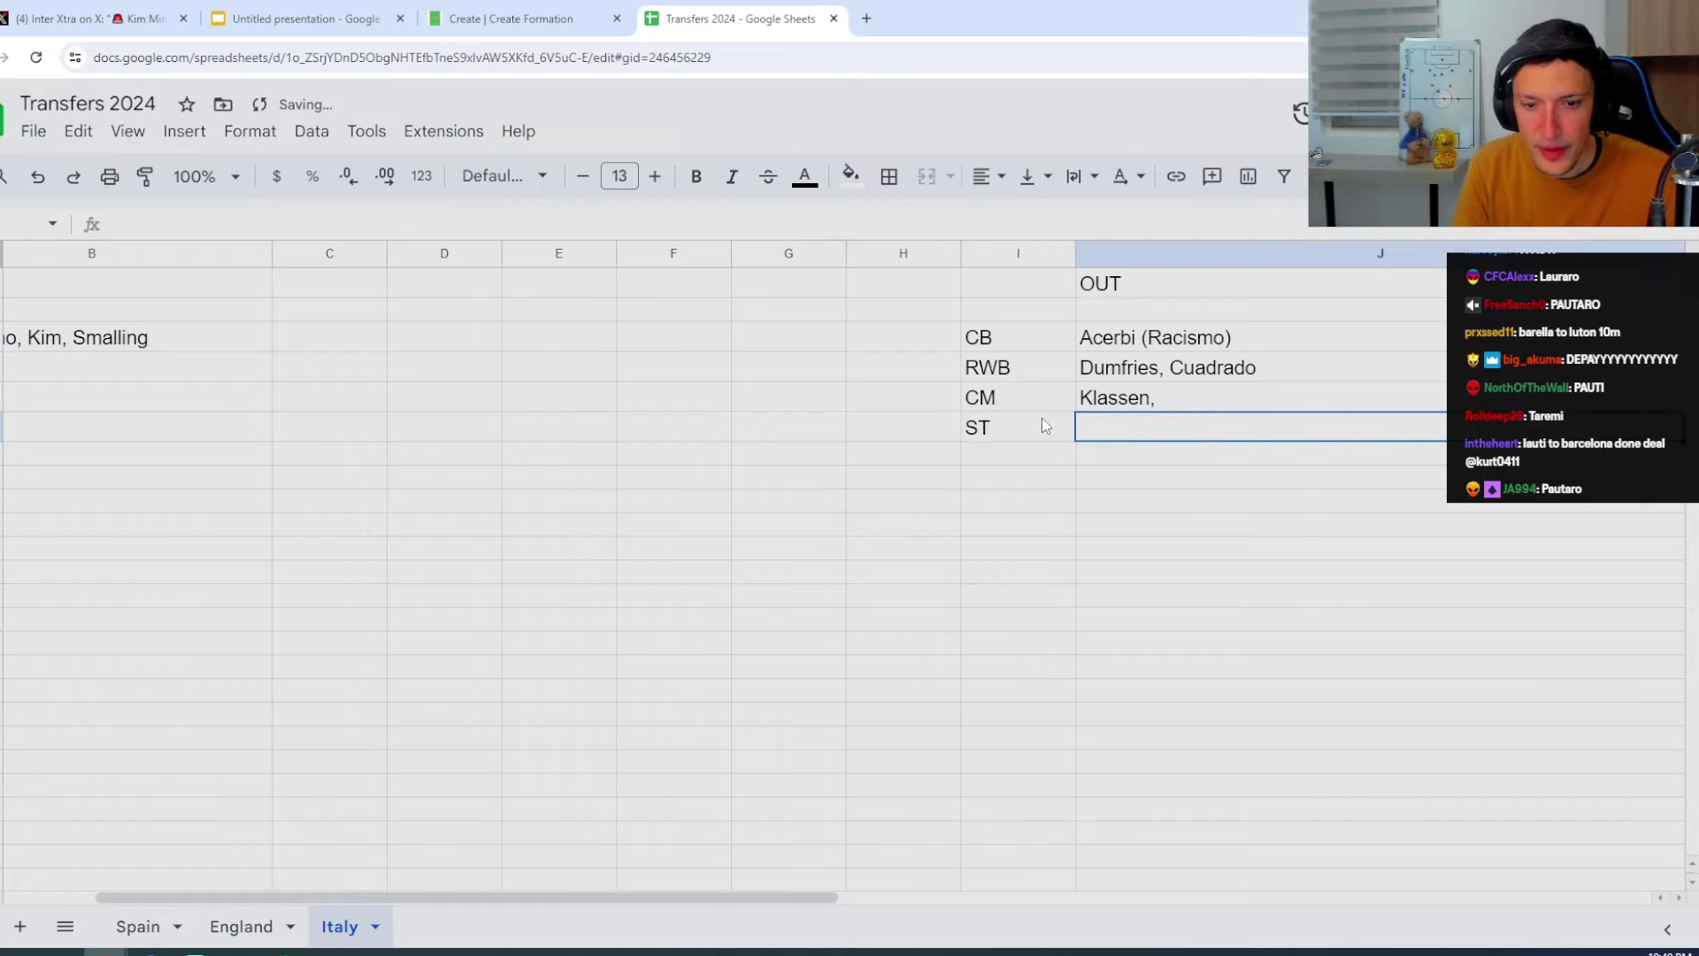
type("Arnauto")
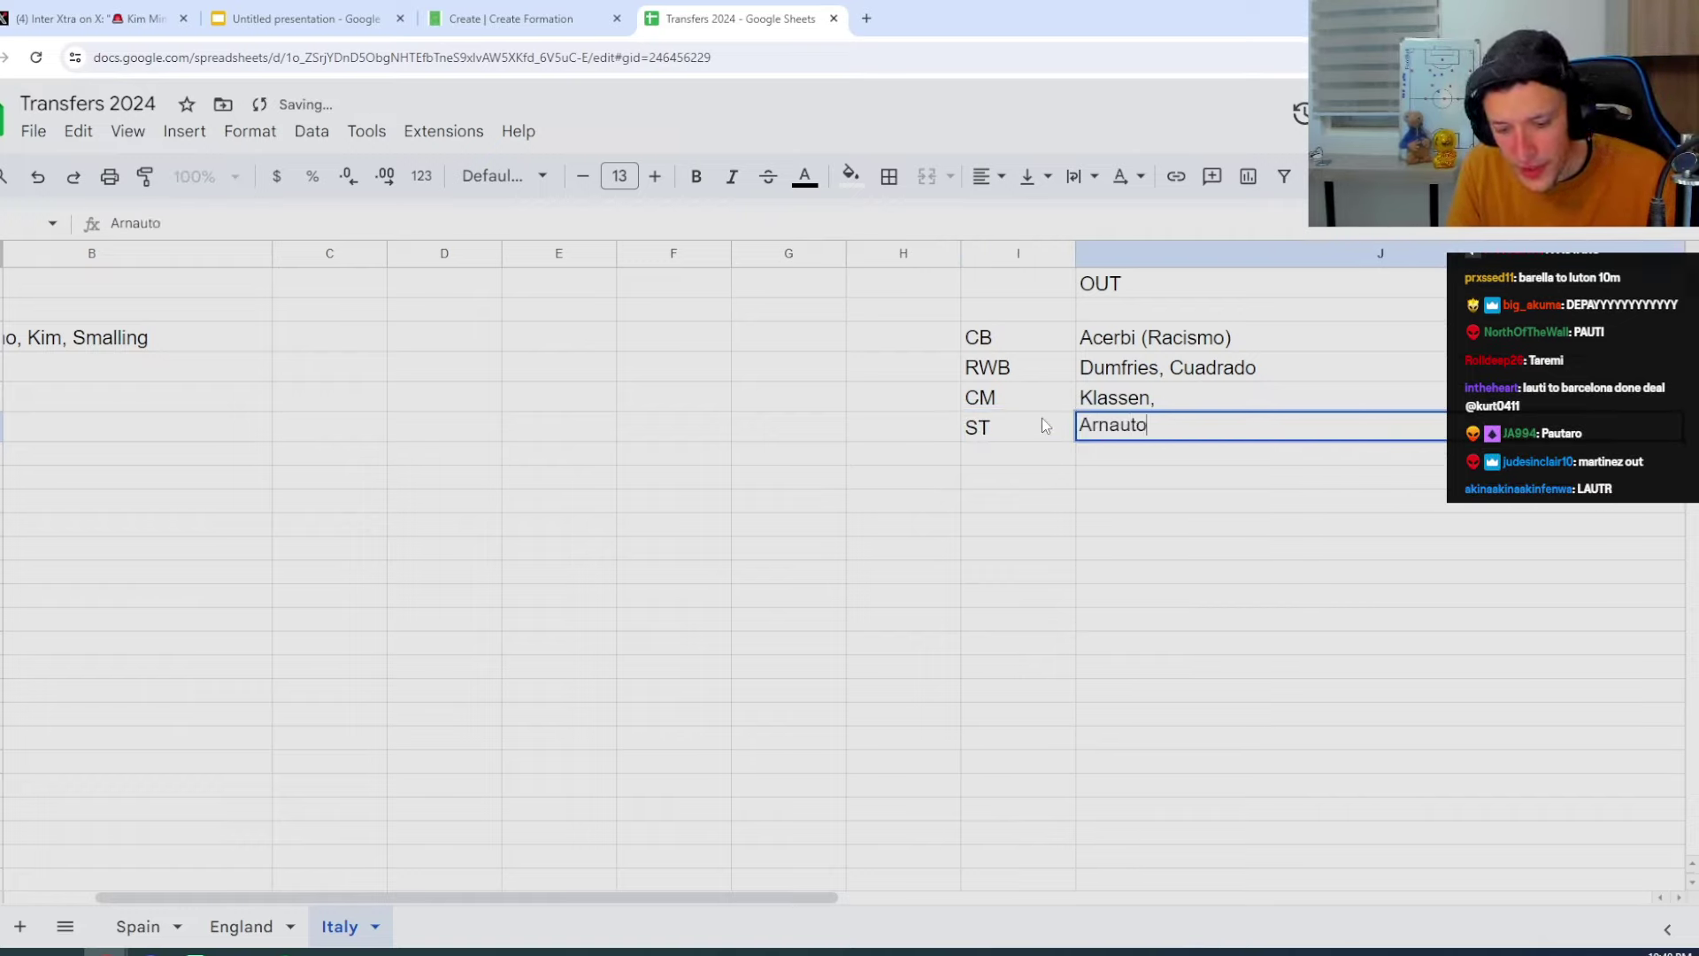
type("vic, ")
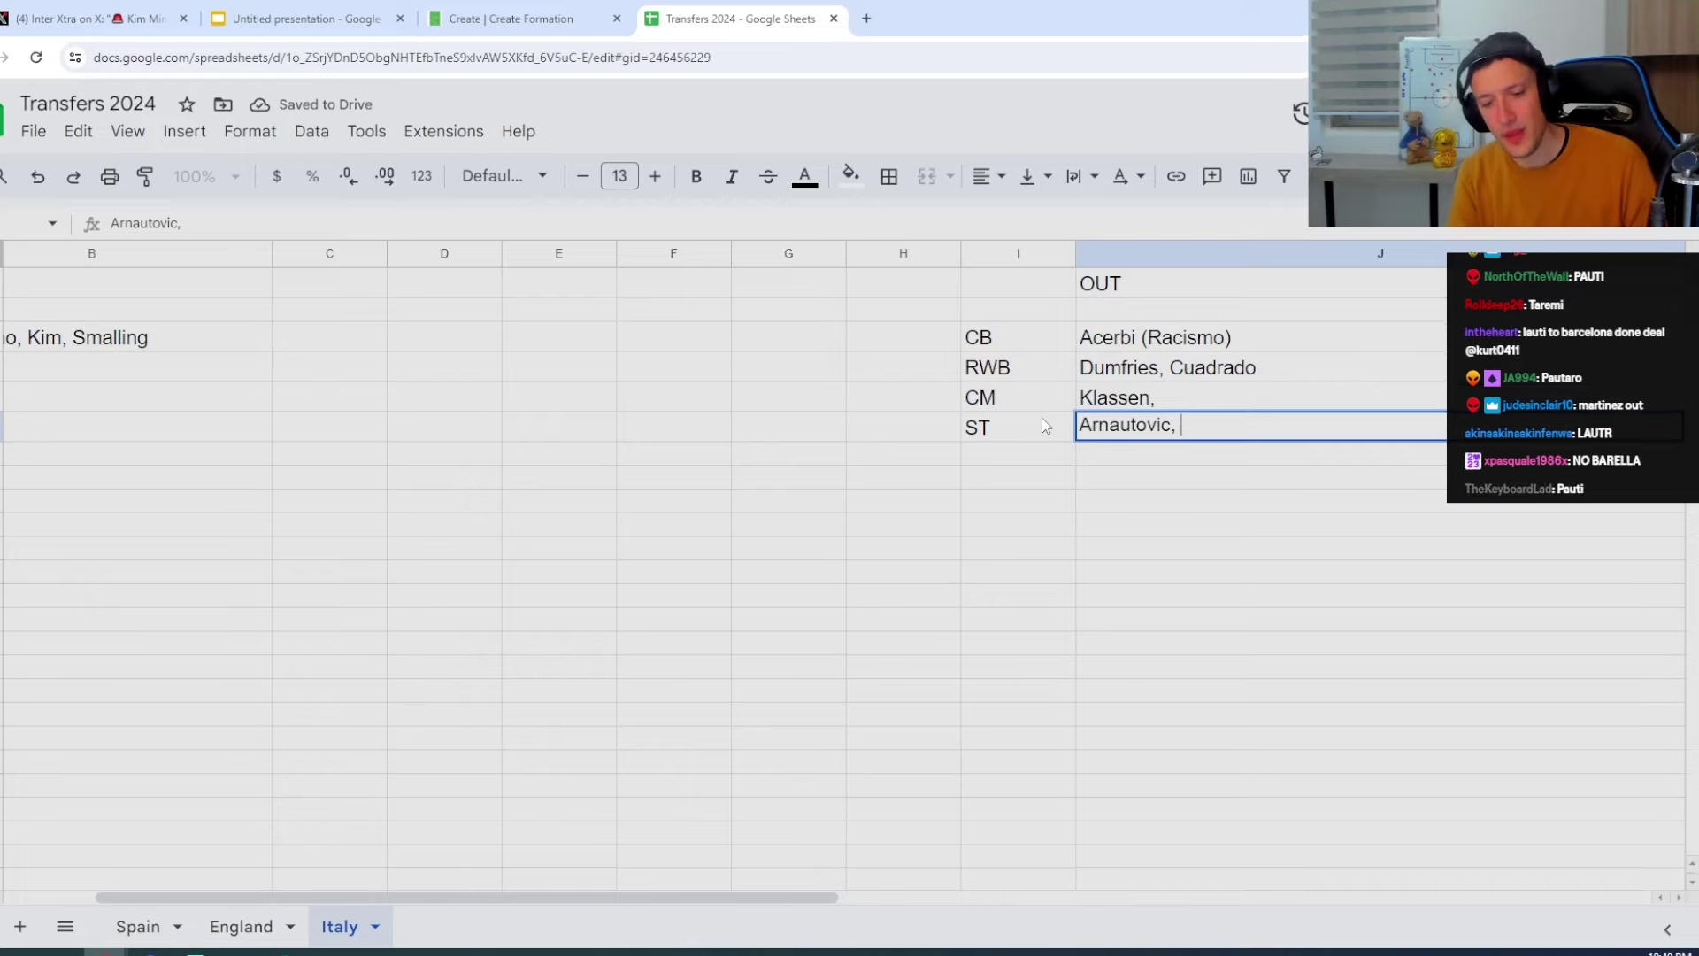
type("Sanchez")
key("Tab")
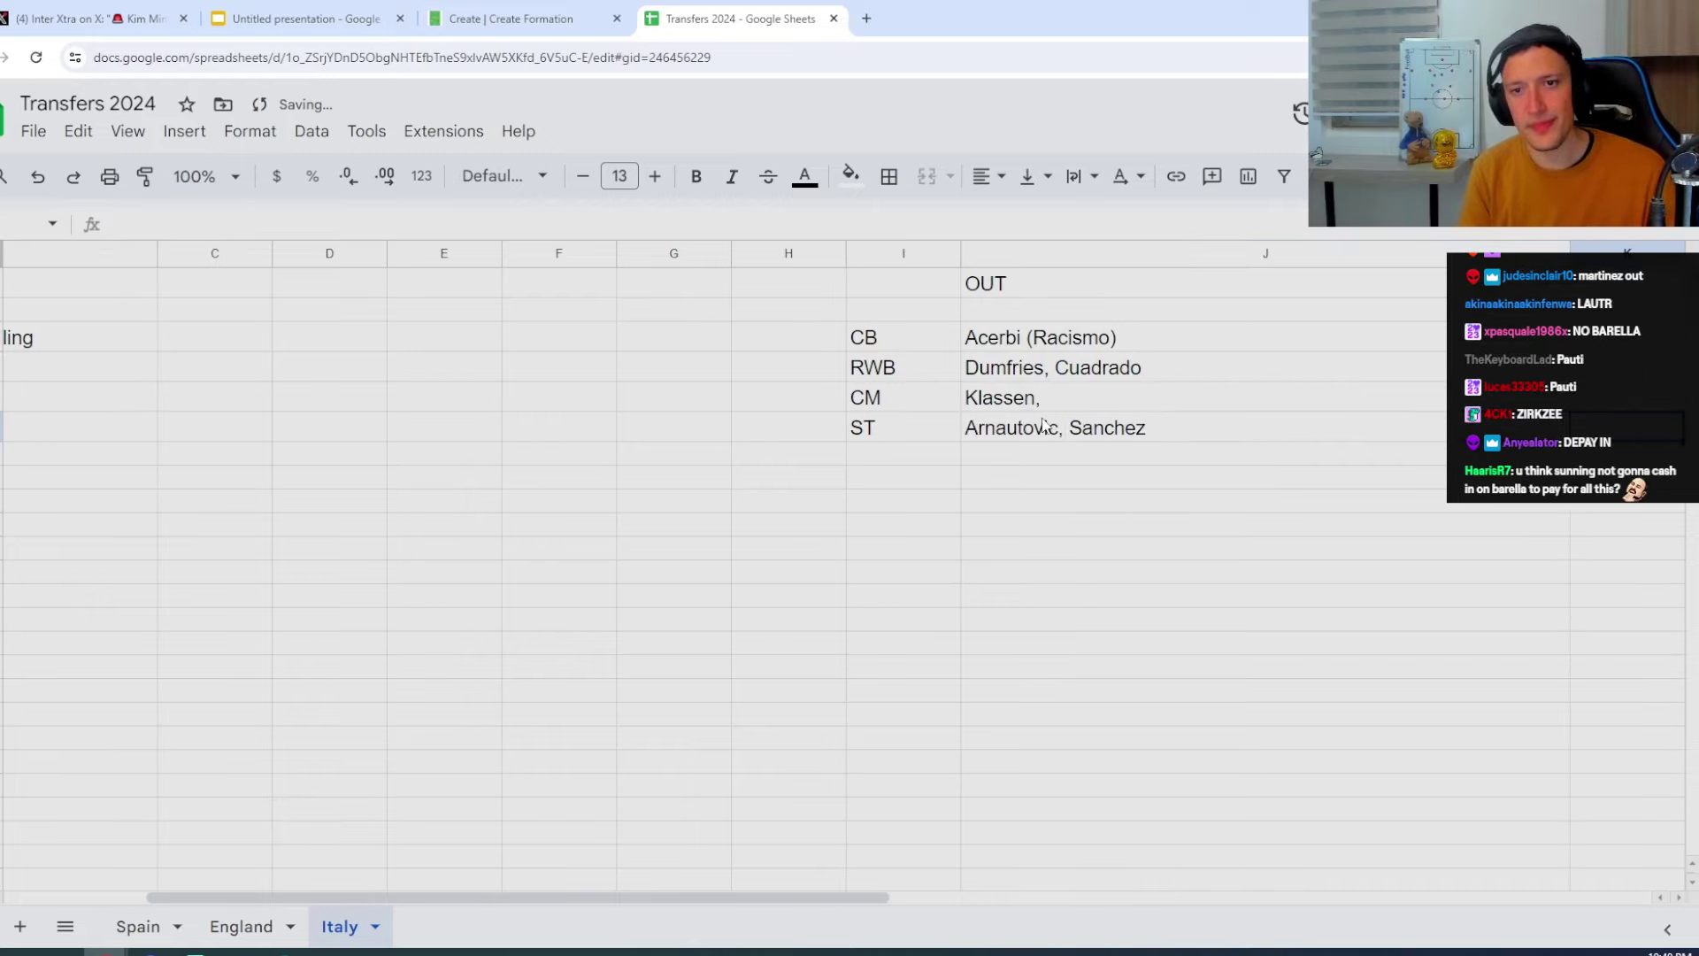
key("Left")
key("Left")
key("Left")
key("Left")
key("Left")
key("Left")
key("Left")
key("Left")
key("Left")
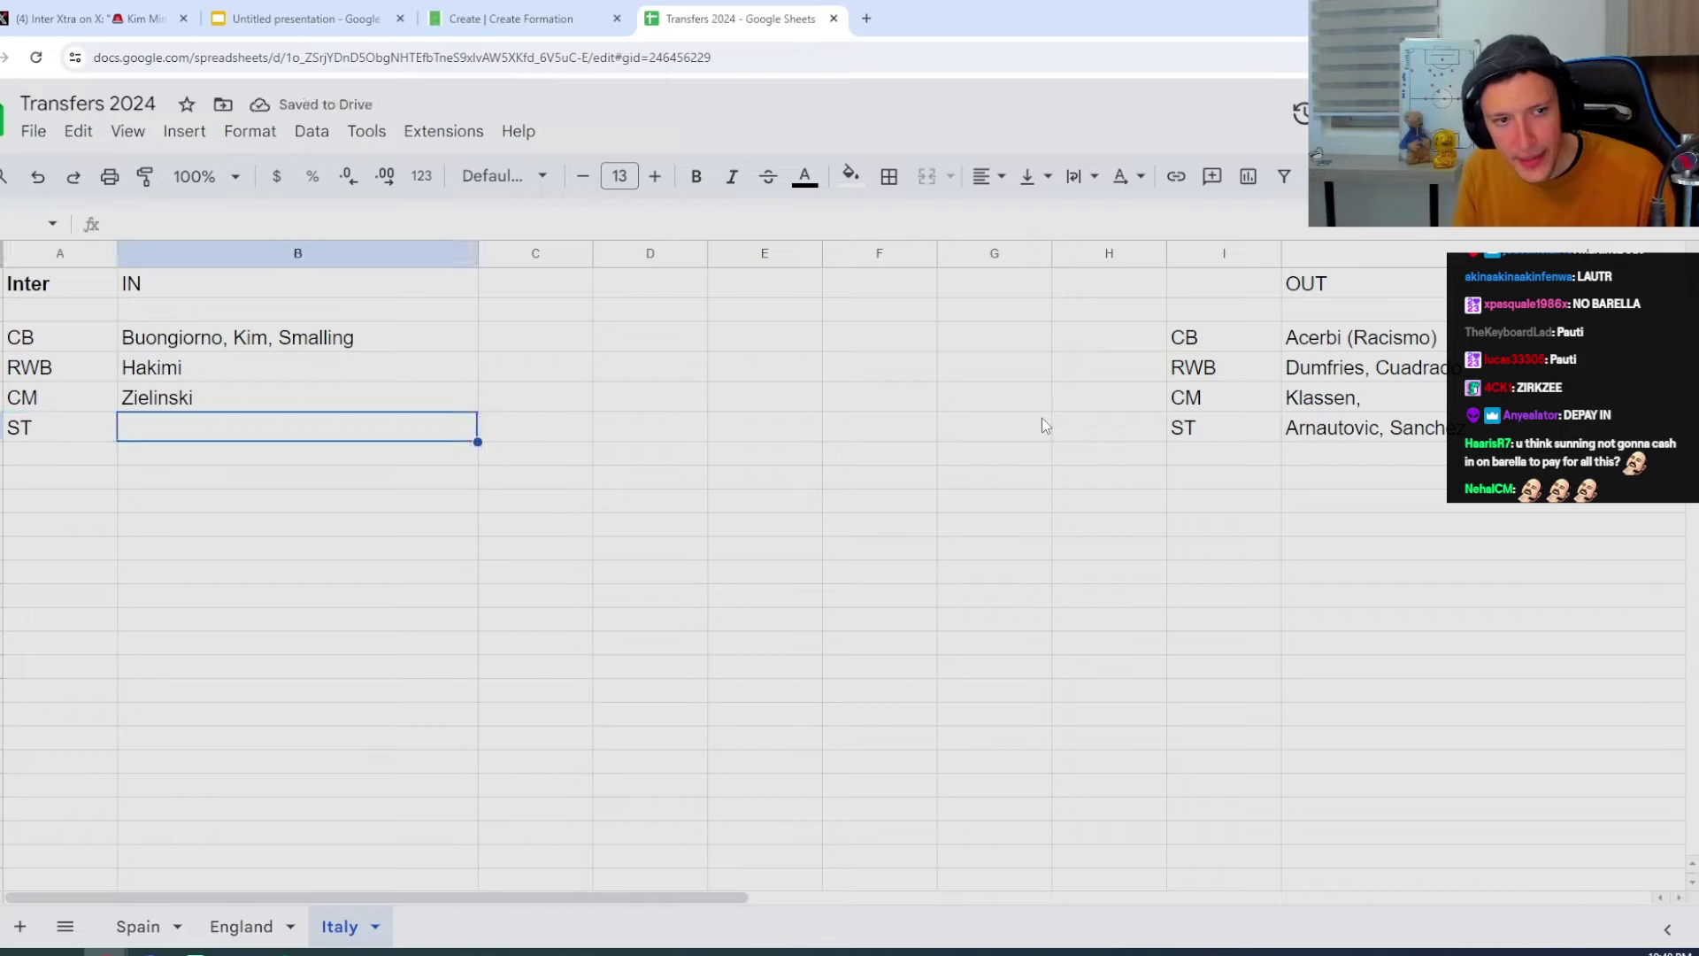
type("Tae")
key("BackSpace")
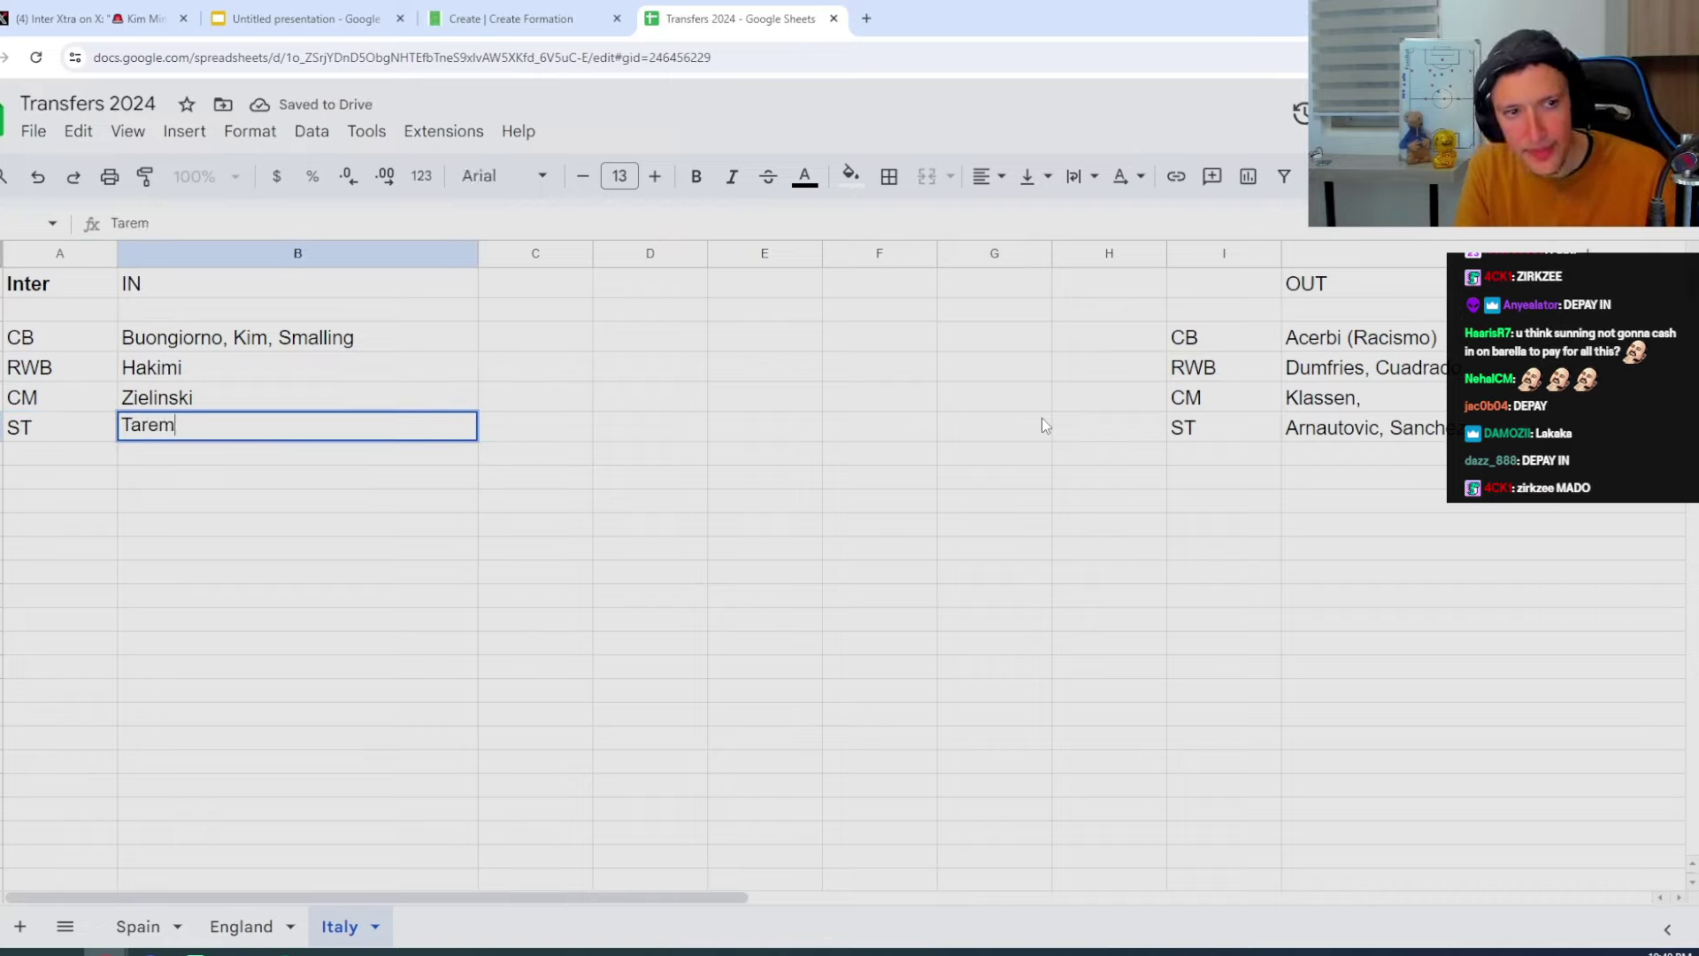
Colour the Zielinski and Taremi text green
left_click(156, 396)
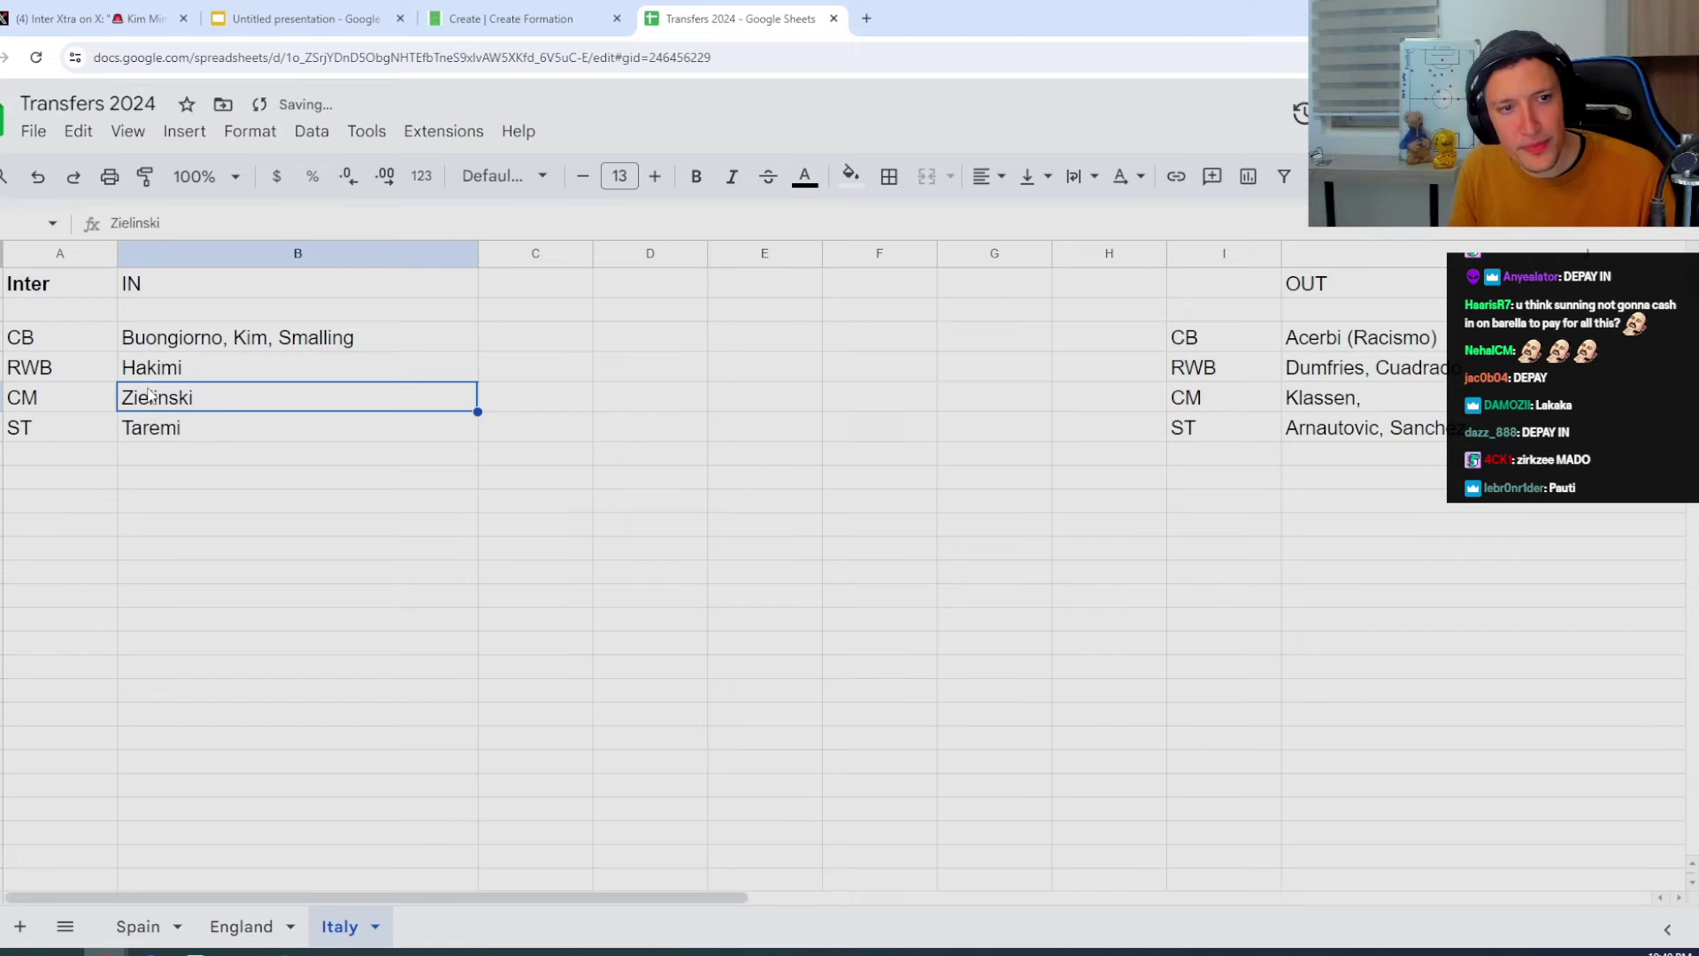
double_click(158, 395)
left_click(804, 176)
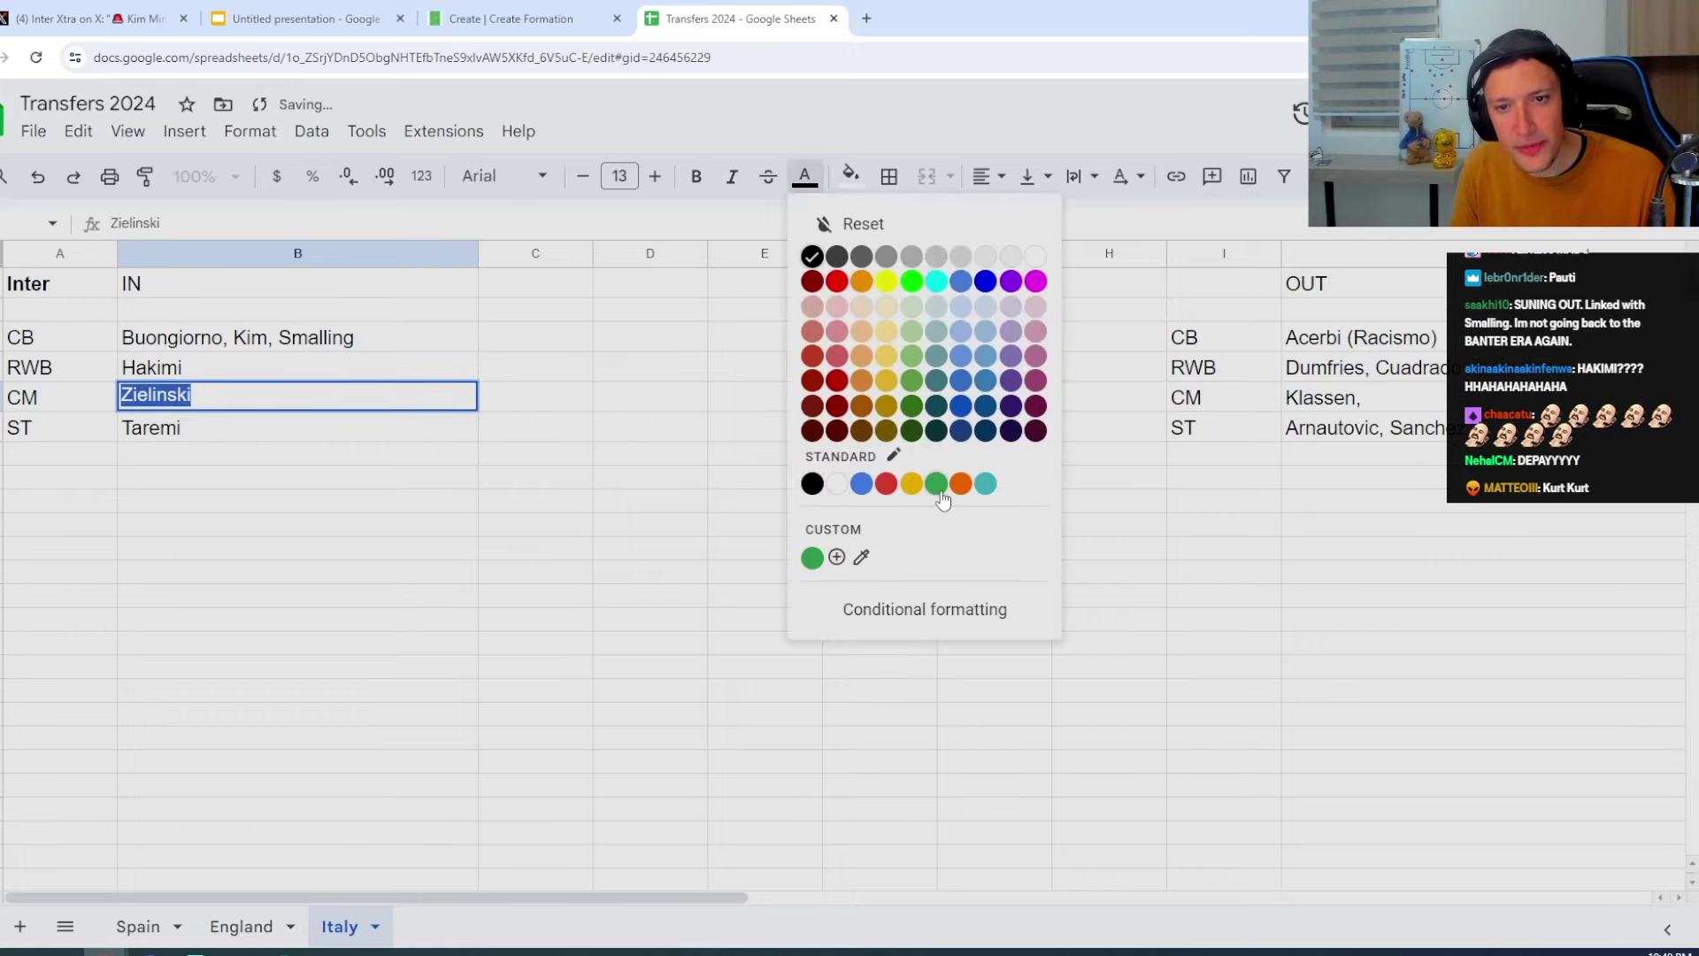
left_click(810, 557)
double_click(189, 436)
left_click(804, 177)
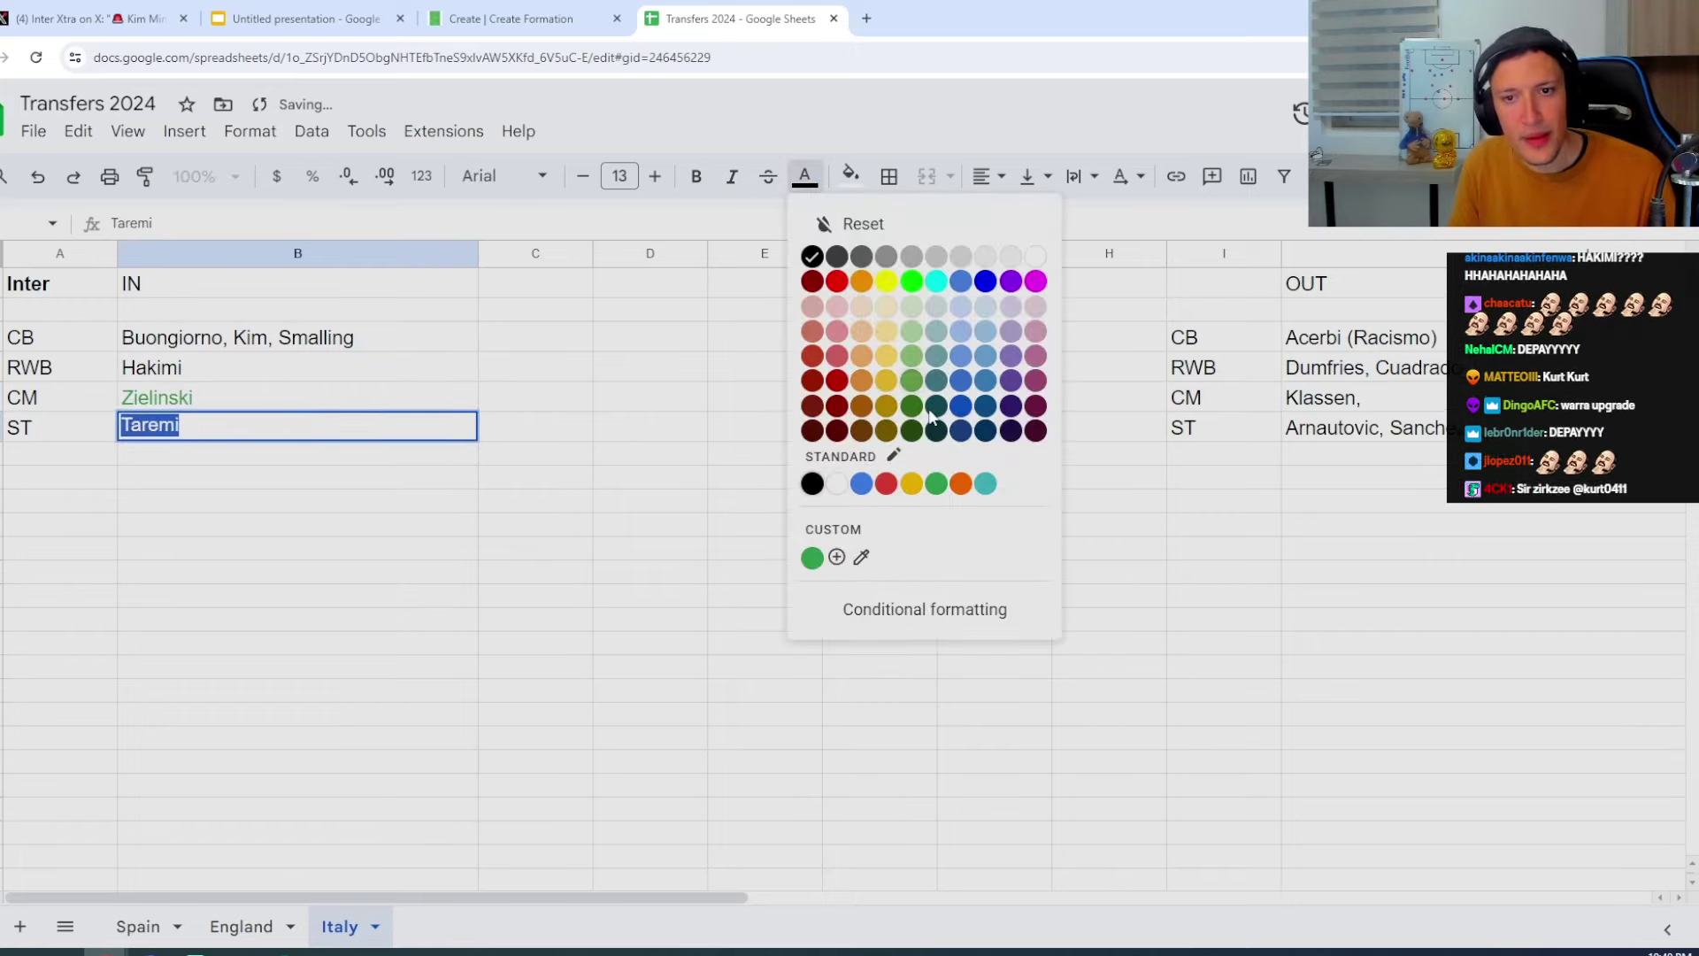
left_click(810, 557)
left_click(535, 524)
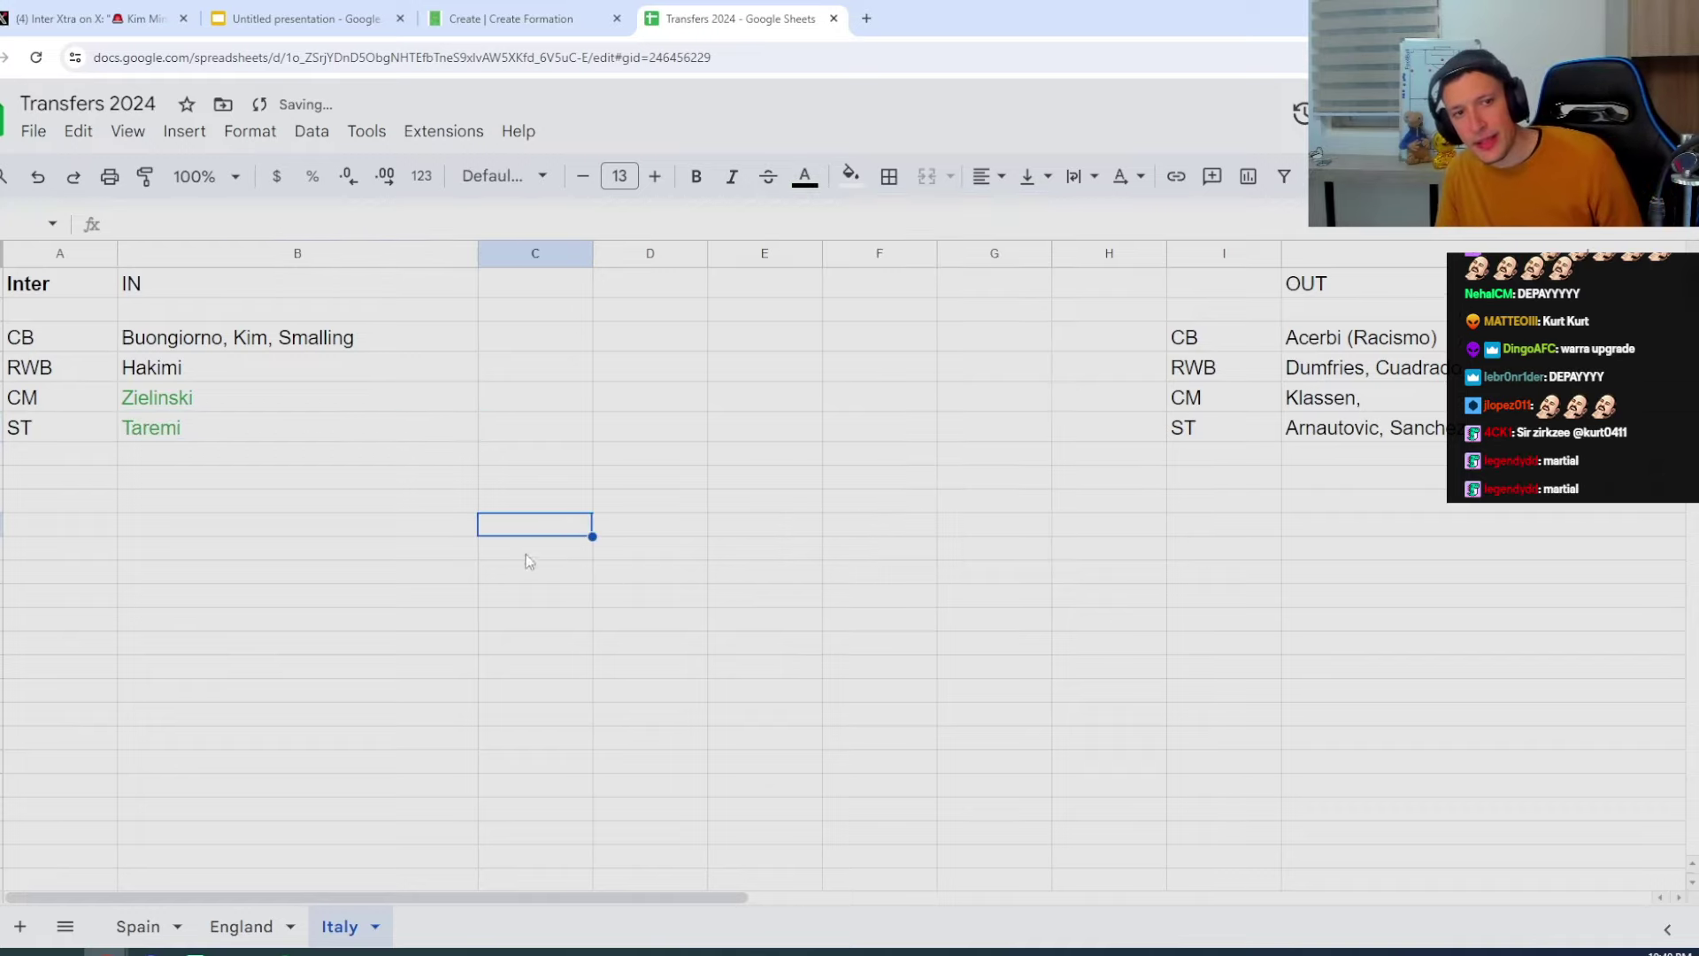
Add Mbappe in black to the striker row and tag Zielinski and Taremi (Free)
double_click(360, 423)
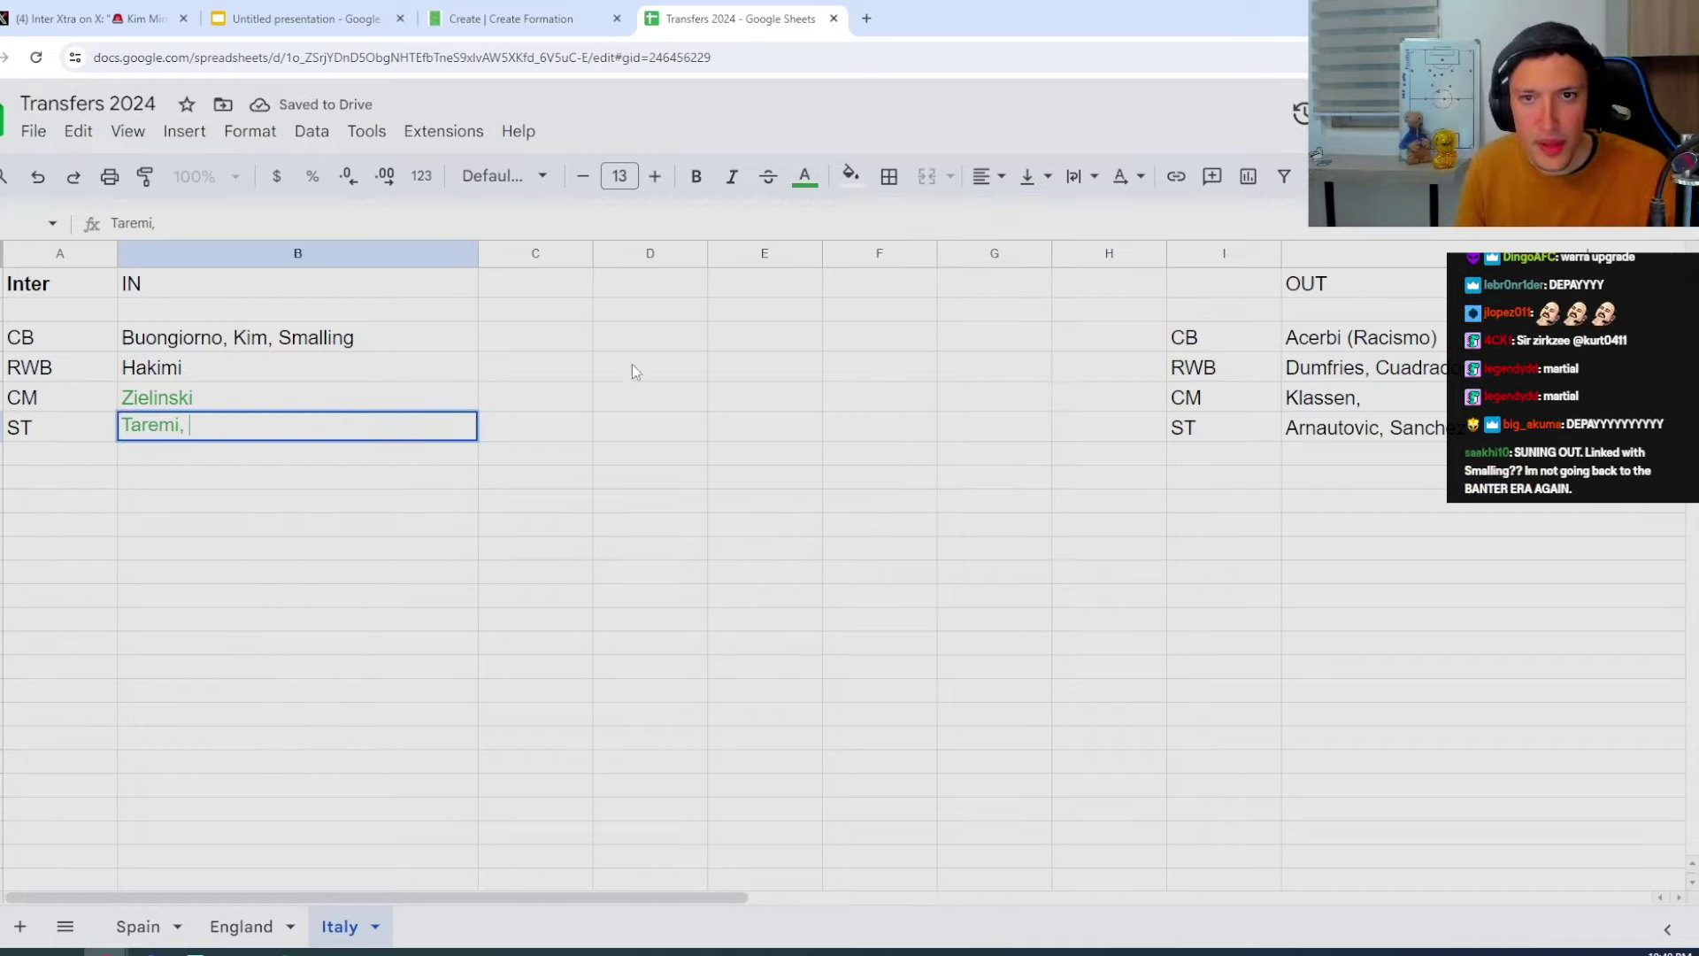
left_click(806, 177)
left_click(817, 259)
mouse_move(763, 252)
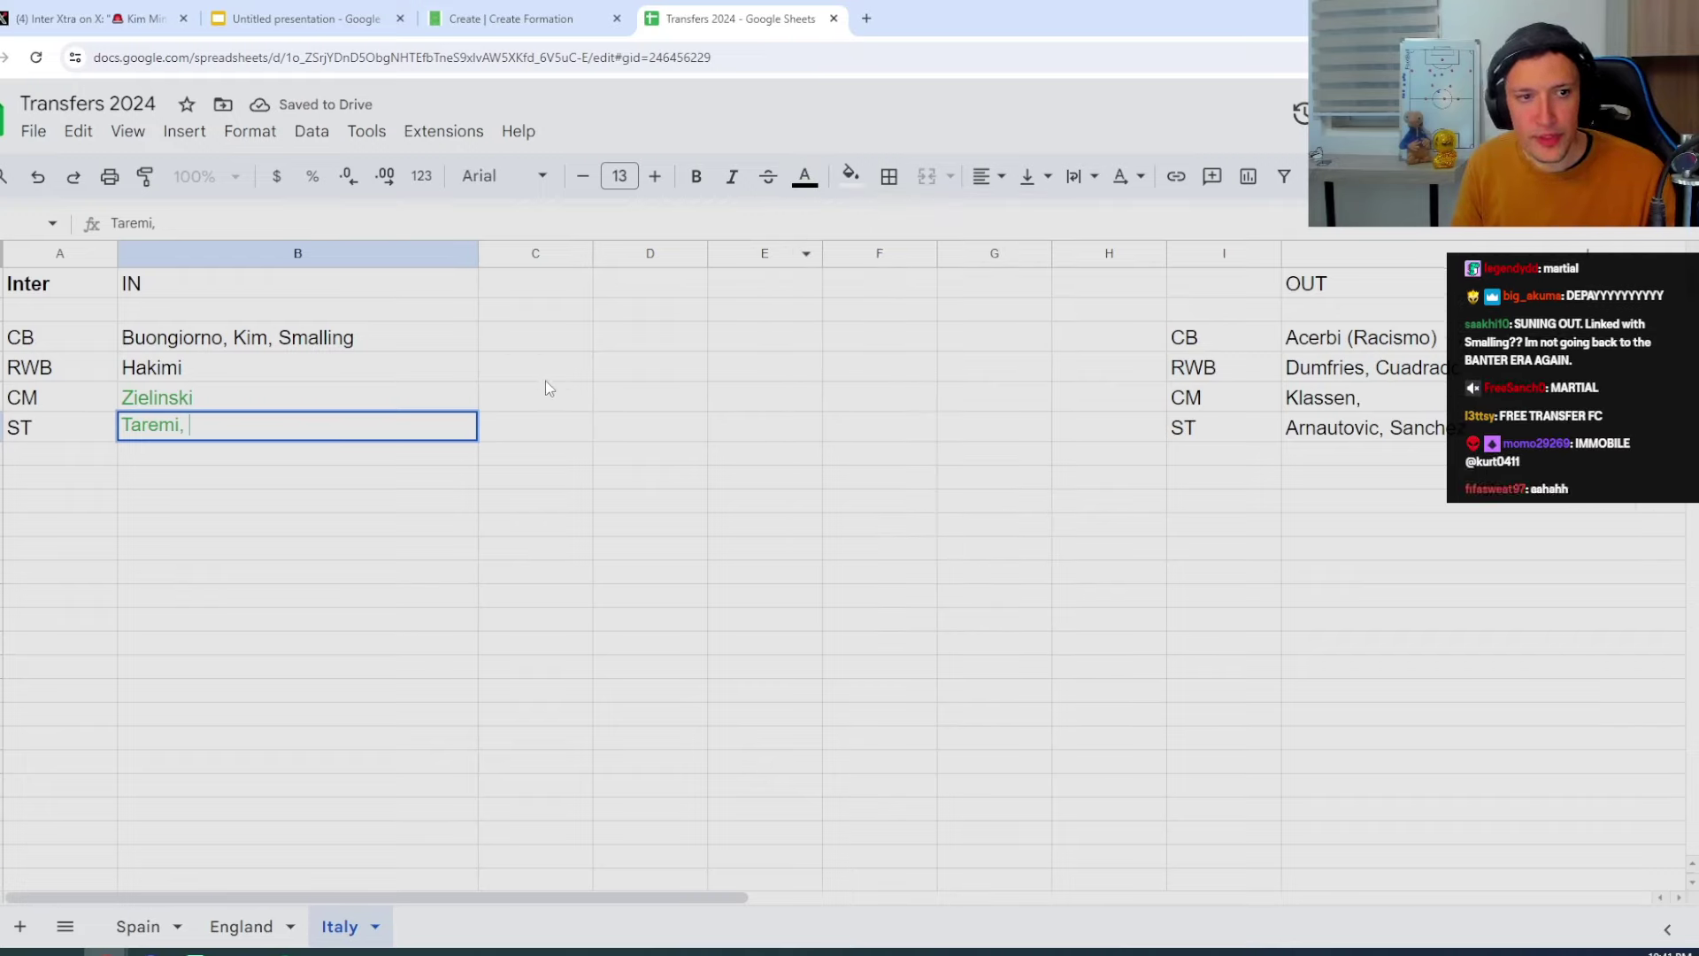
type("Mbappe (Free")
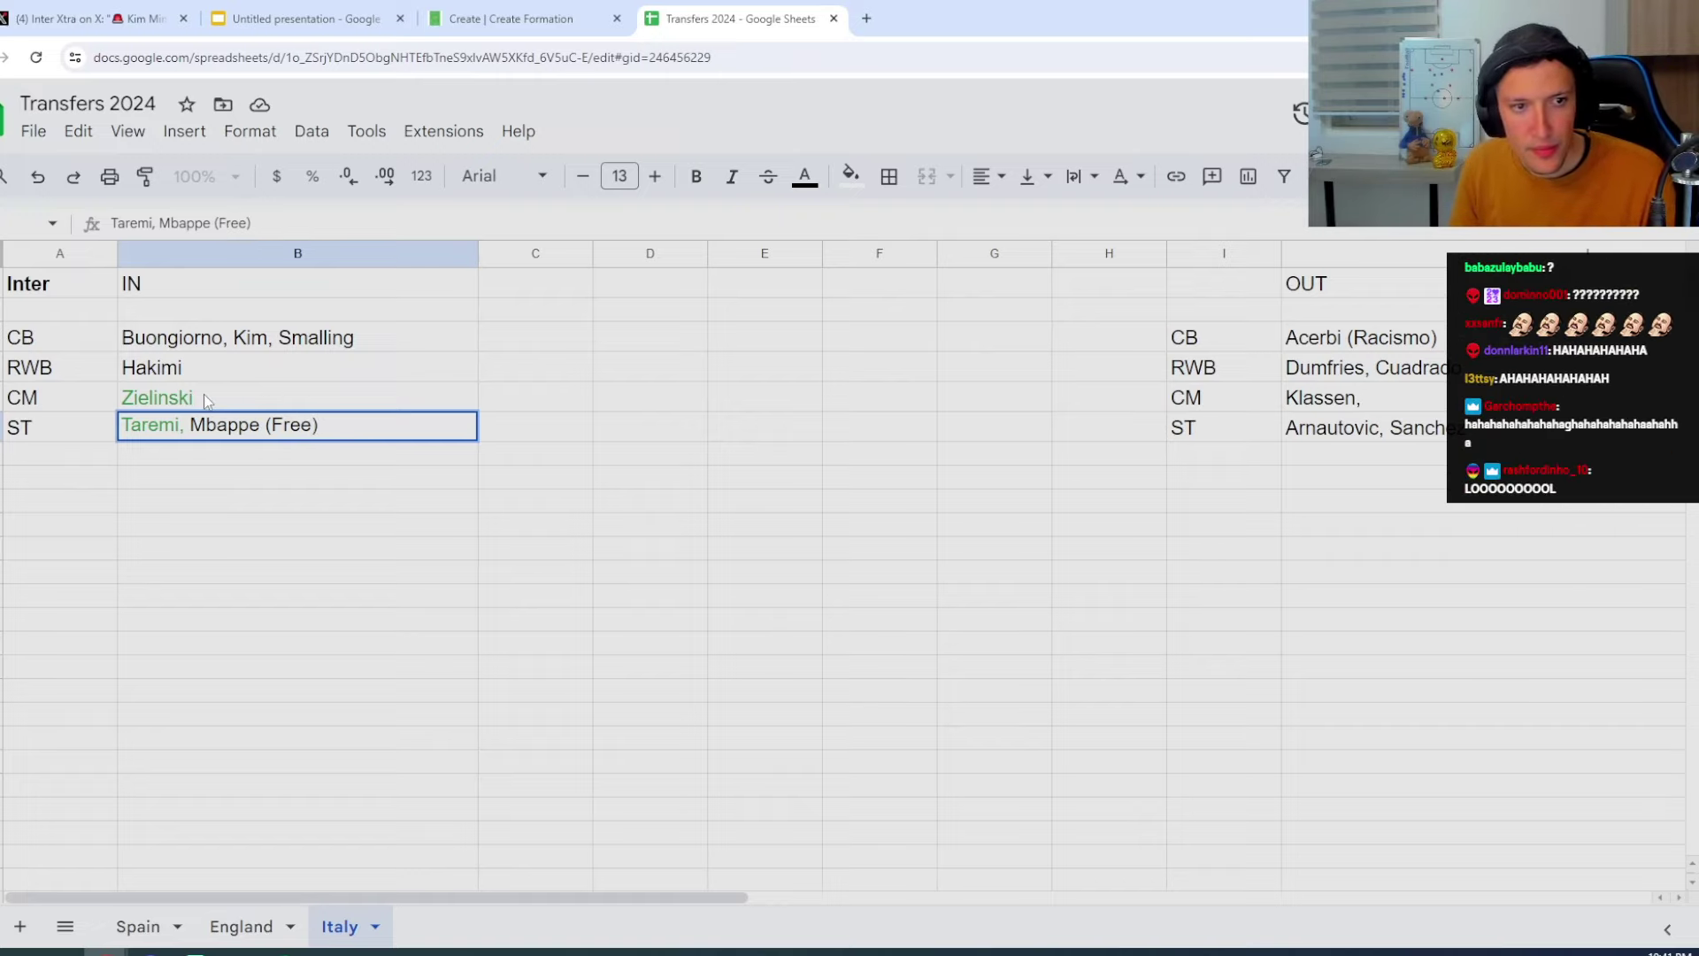
double_click(205, 395)
type("(Free)")
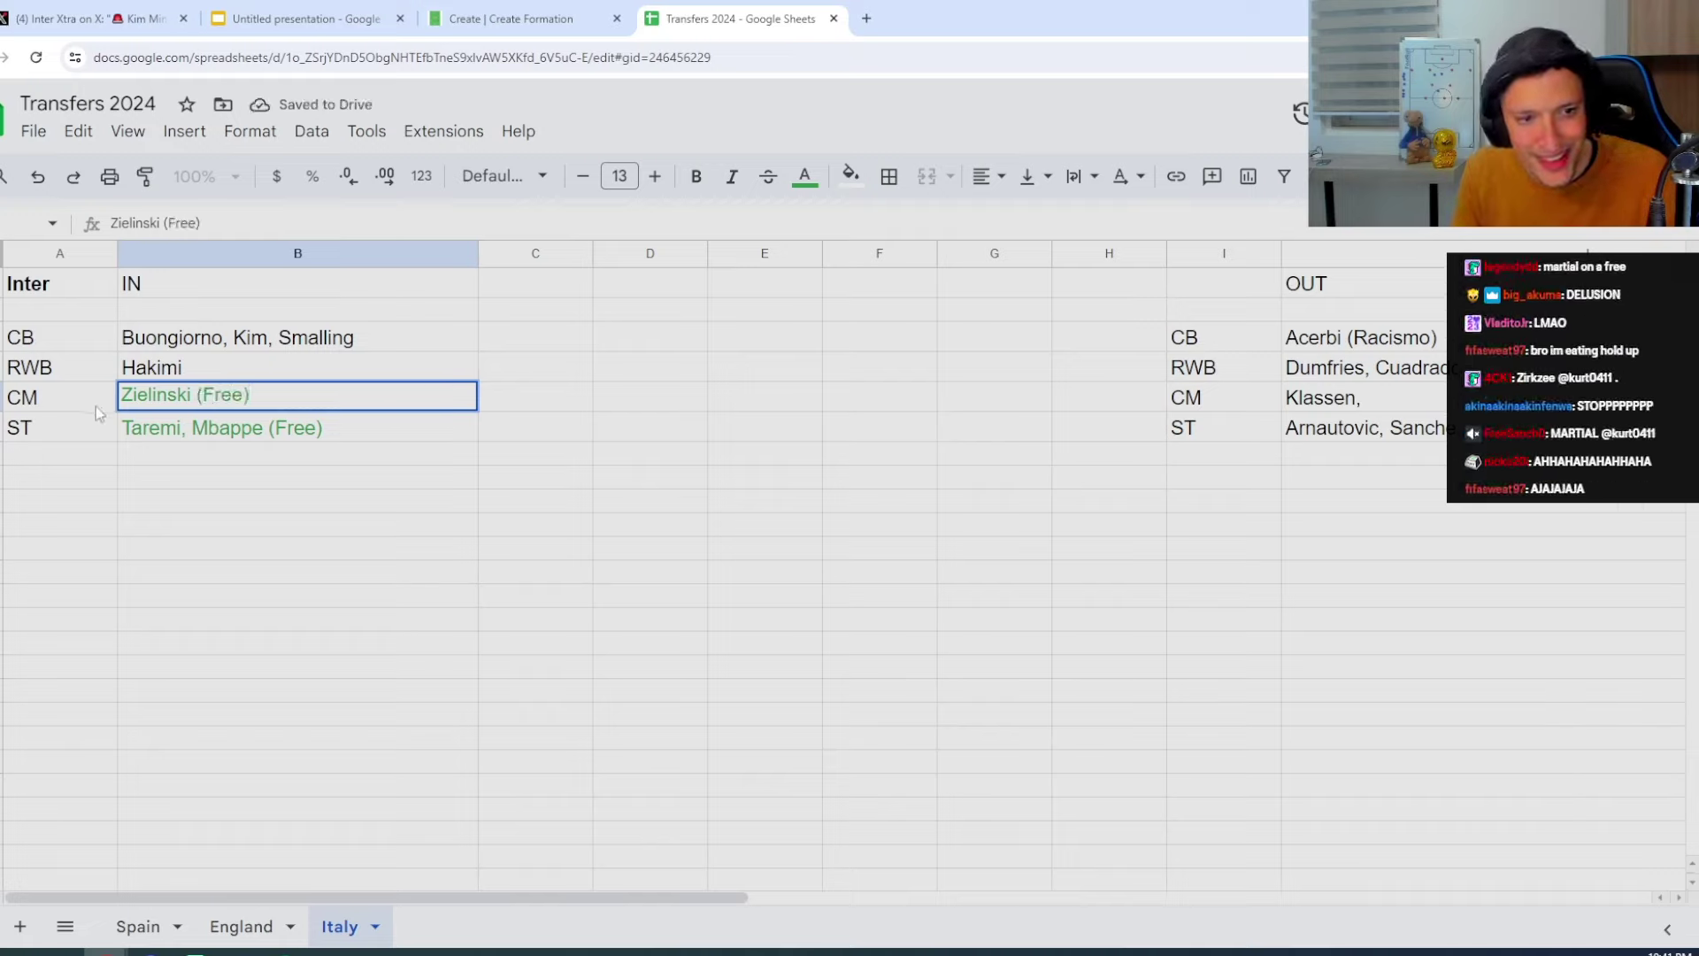
double_click(187, 429)
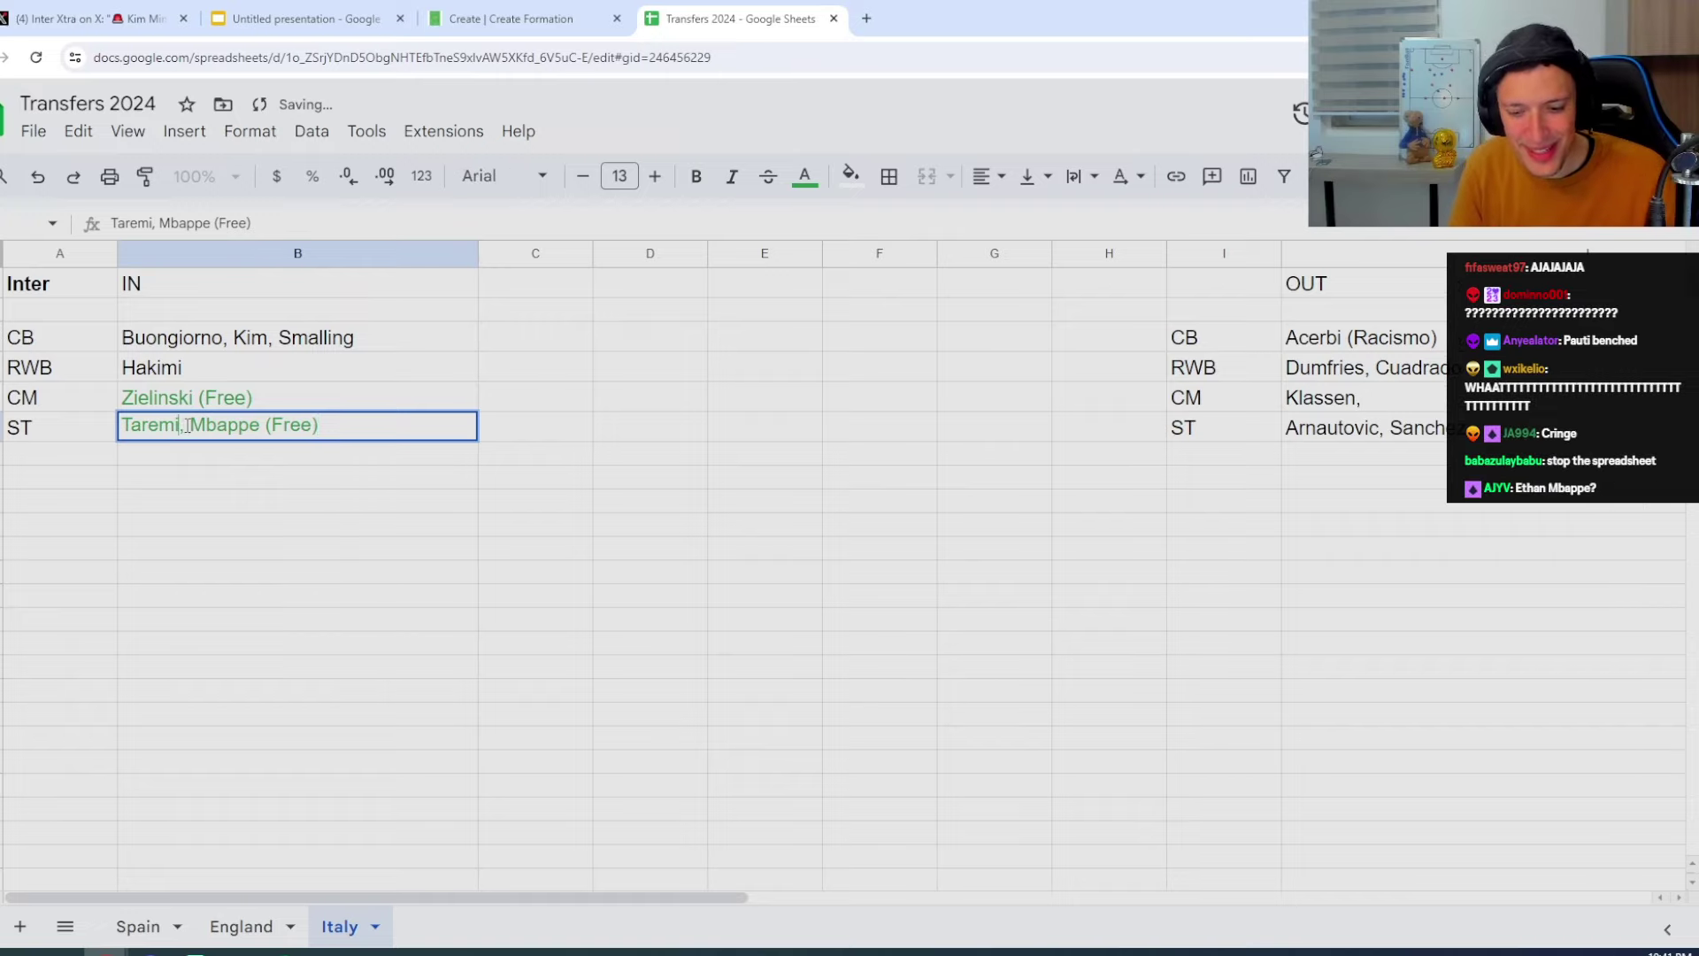
type("(FR")
key("BackSpace")
key("BackSpace")
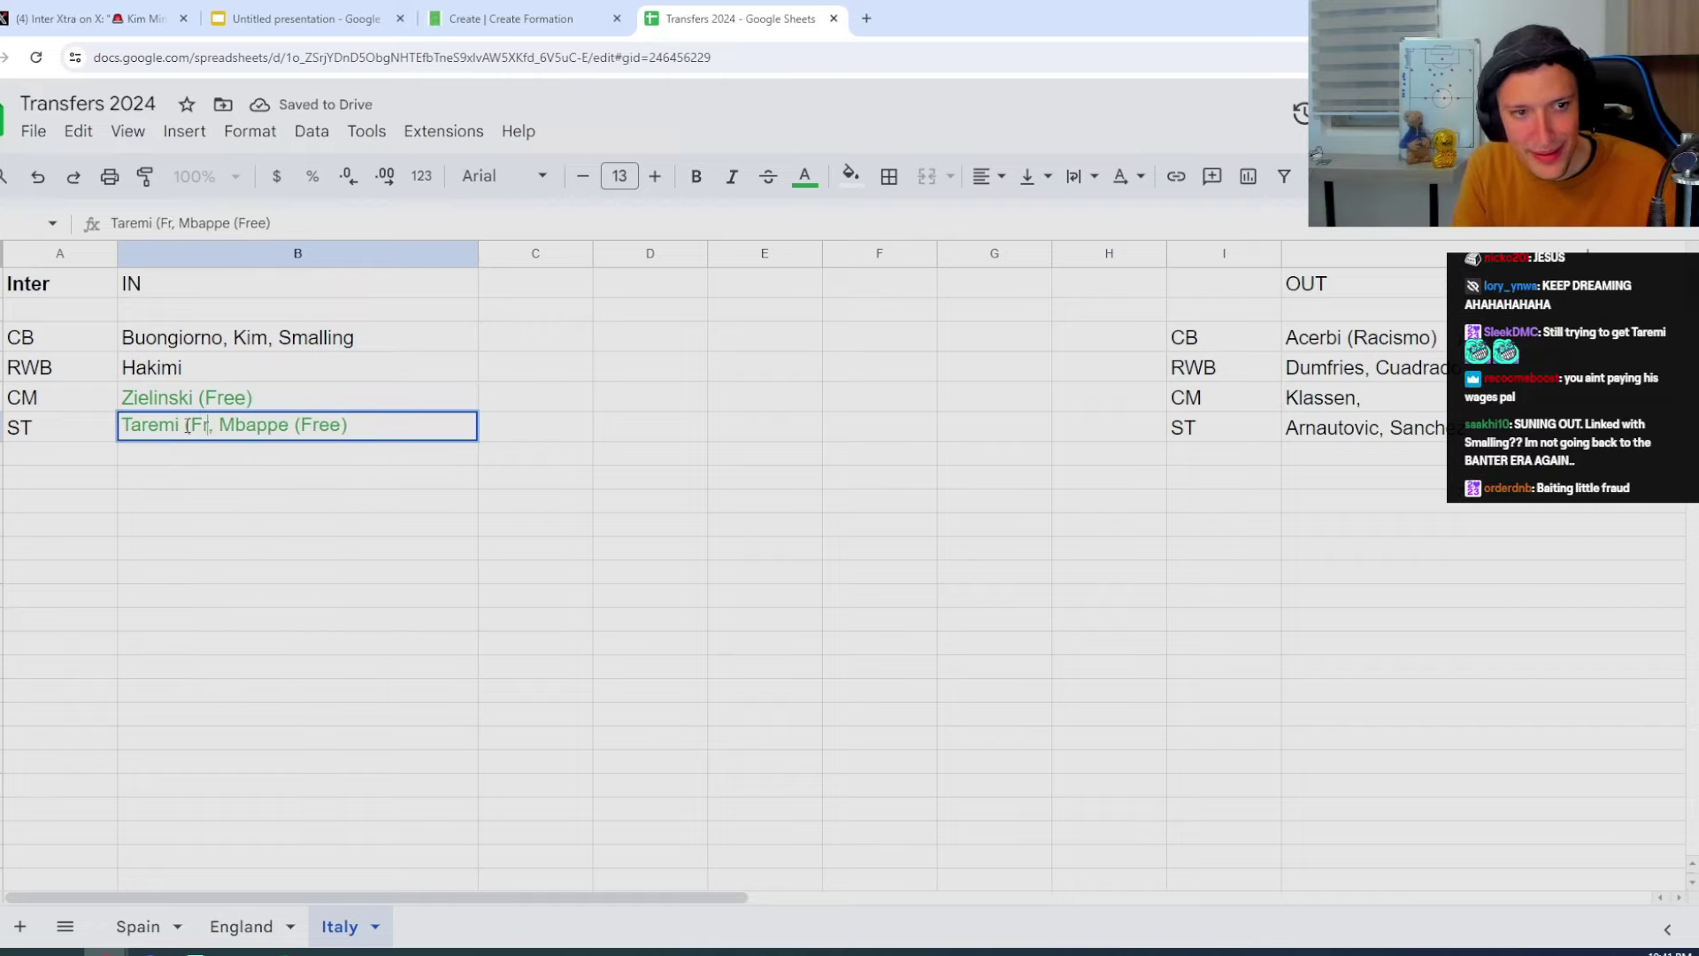
type("ree)")
Adjust the text colour of the Mbappe (Free) portion several times
left_click_drag(421, 425, 271, 428)
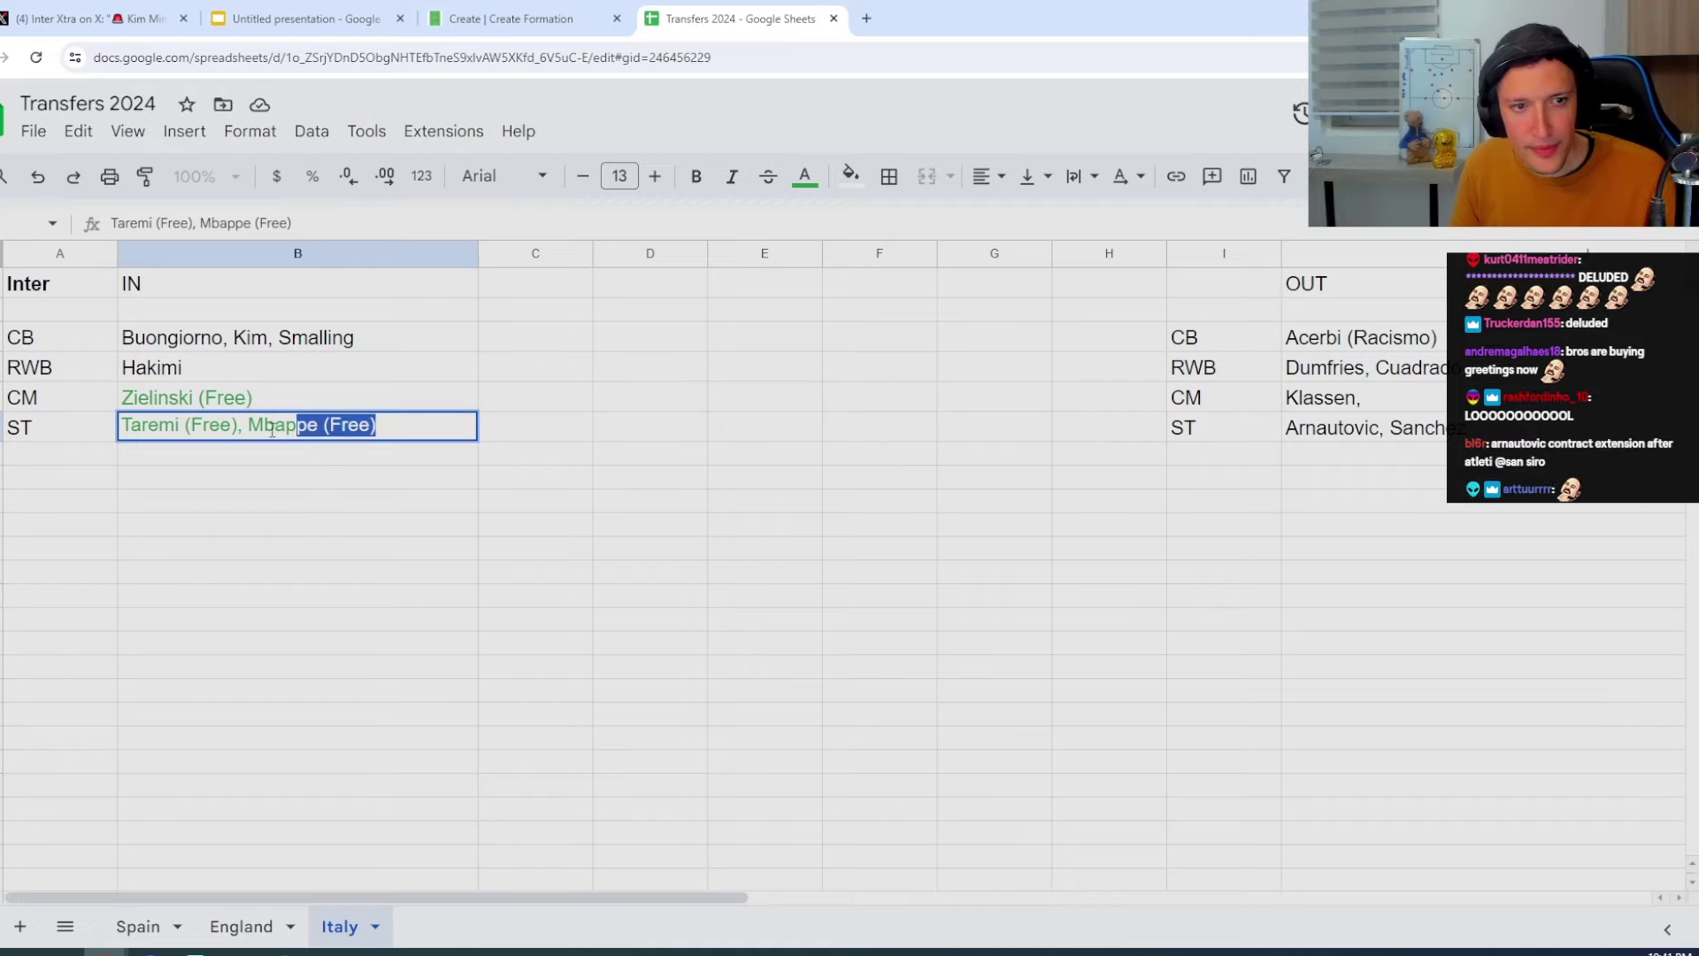
left_click(805, 176)
left_click(807, 253)
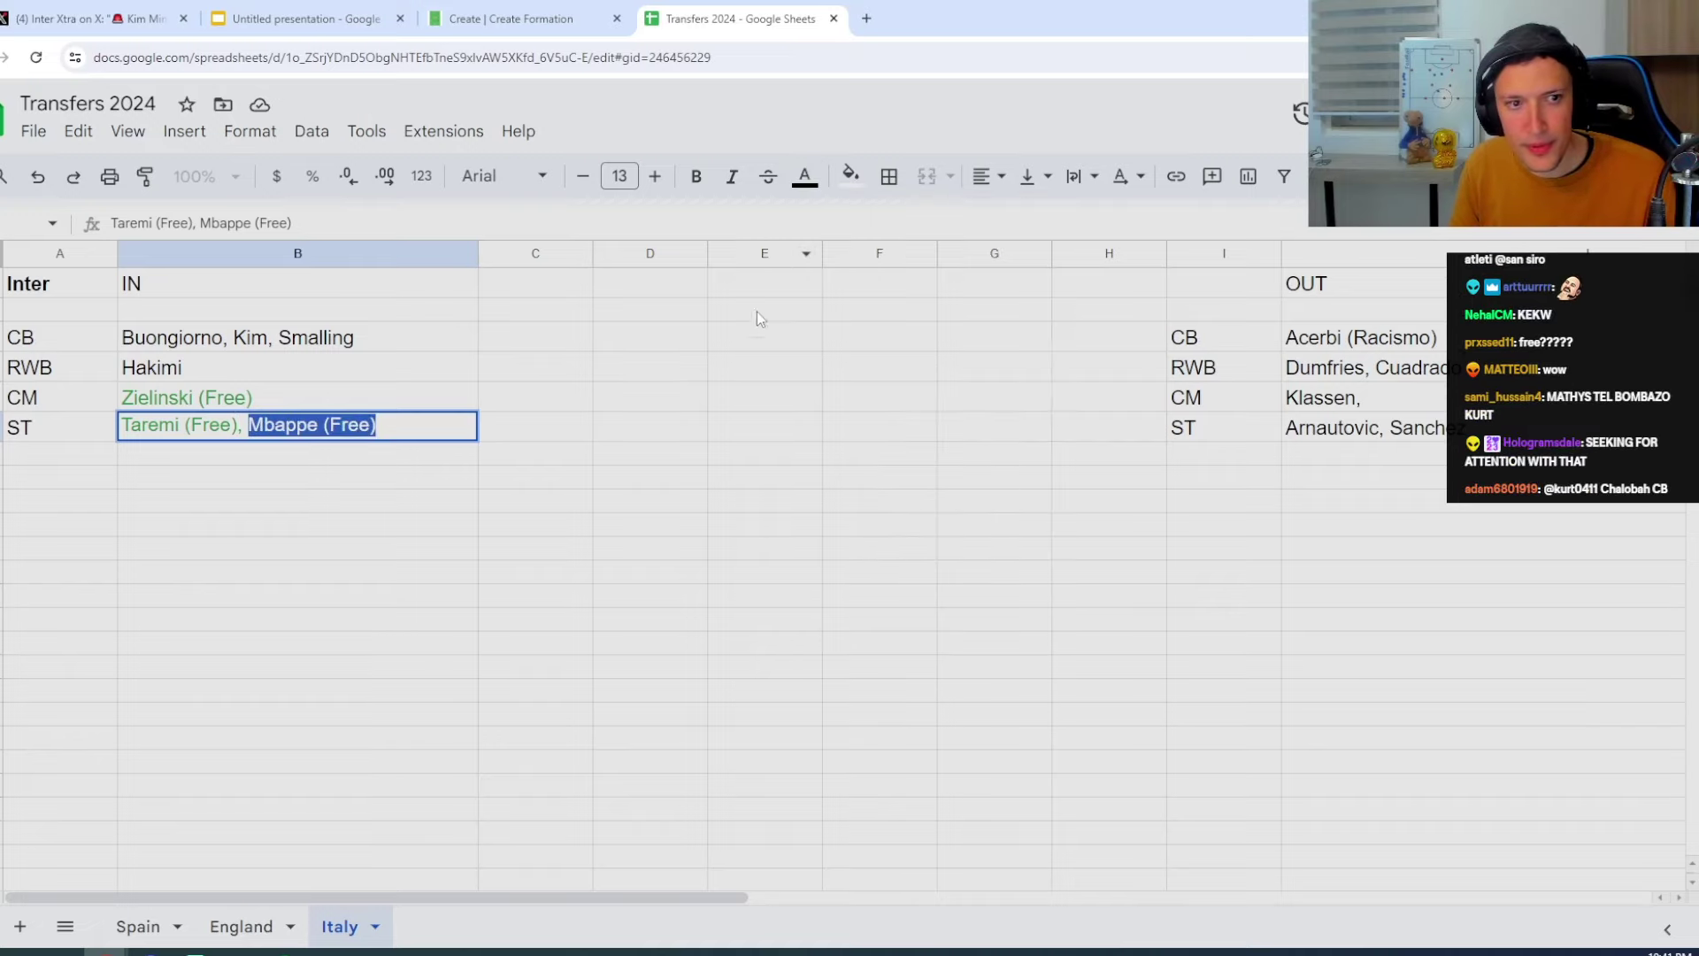
left_click(642, 439)
double_click(448, 428)
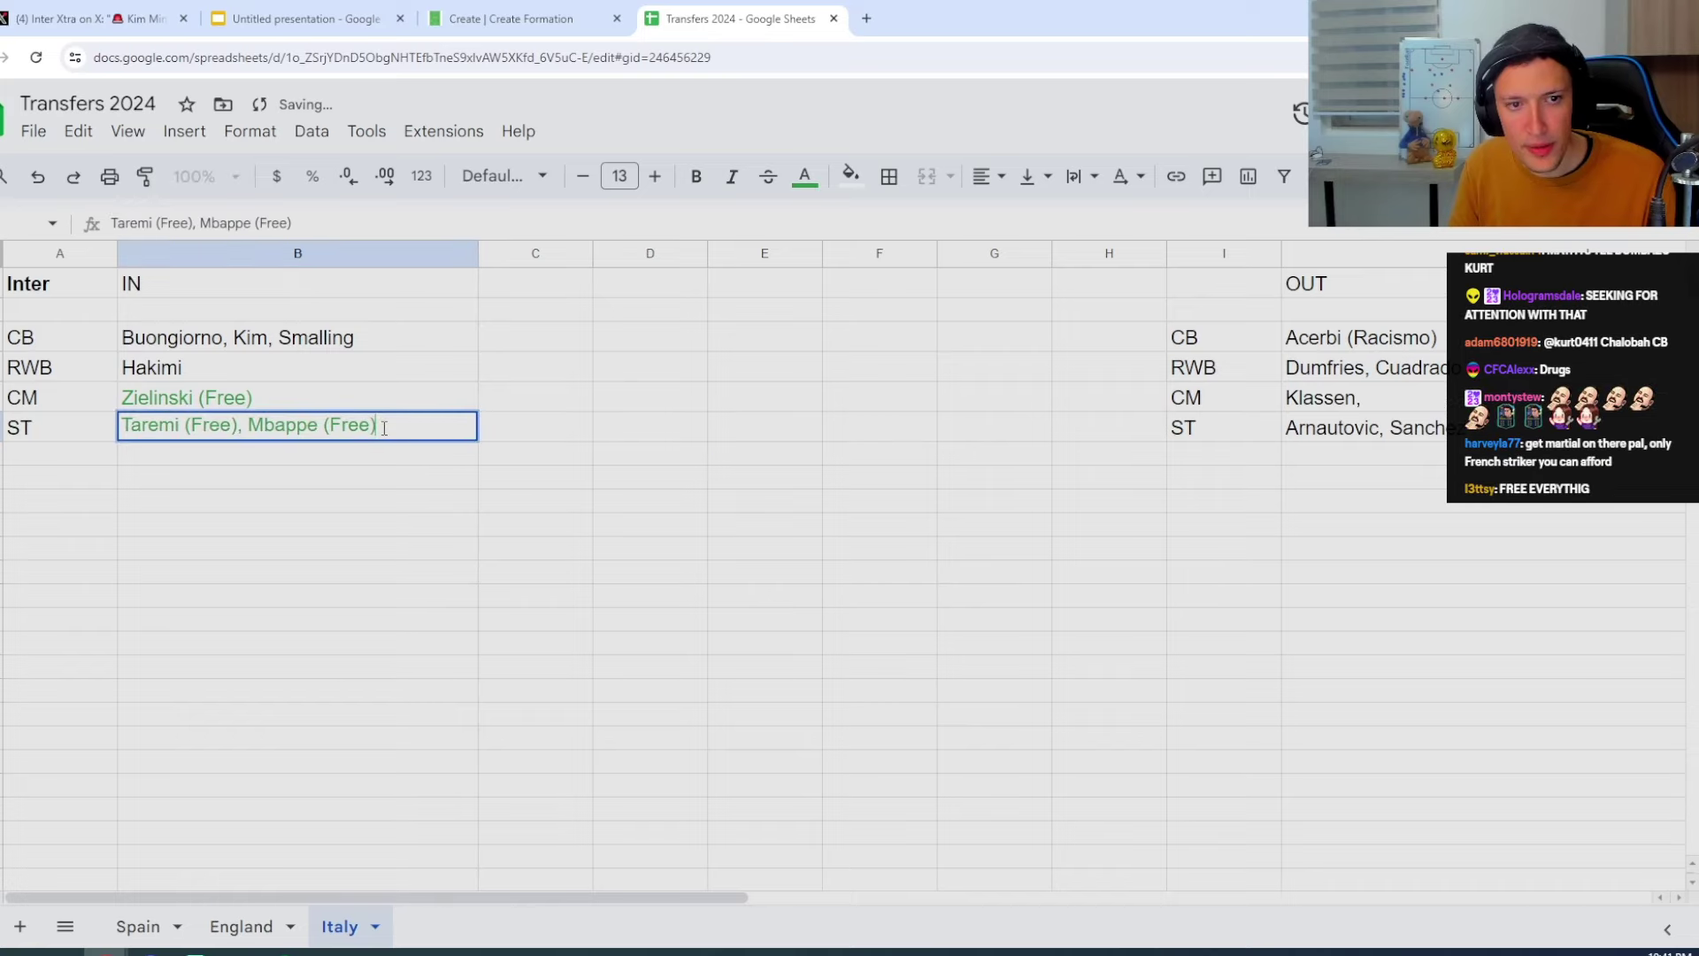
left_click_drag(399, 426, 264, 425)
left_click(805, 175)
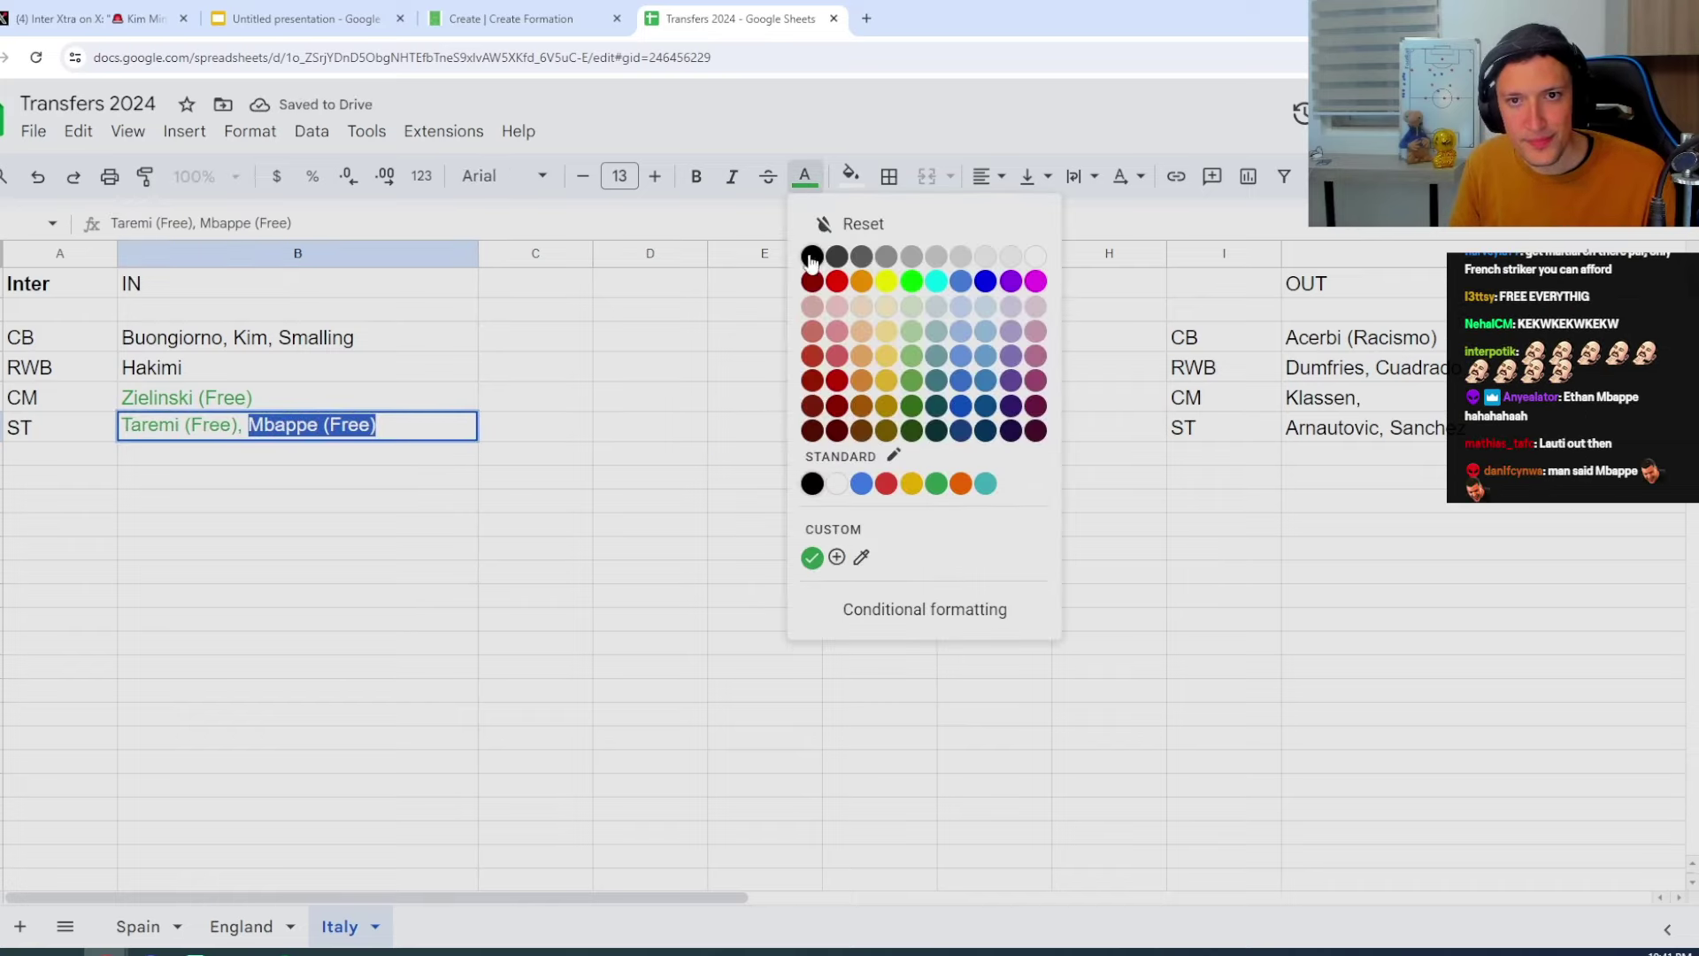
left_click(807, 553)
left_click(515, 376)
double_click(411, 422)
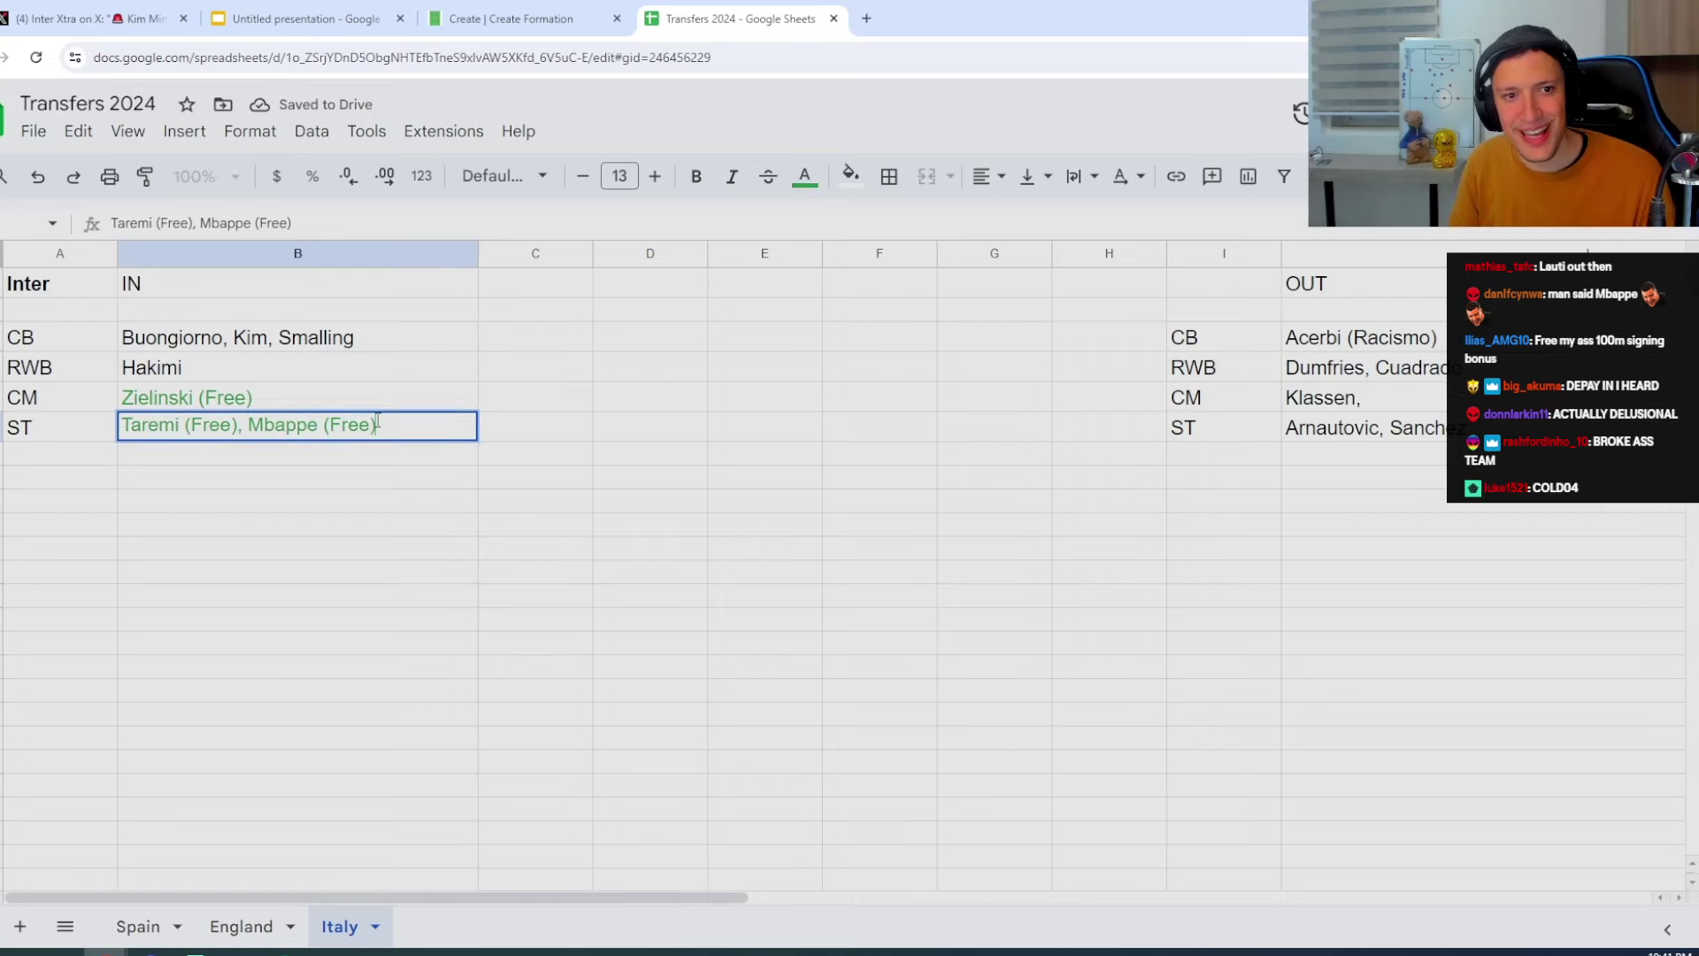
left_click_drag(399, 425, 262, 424)
left_click(804, 176)
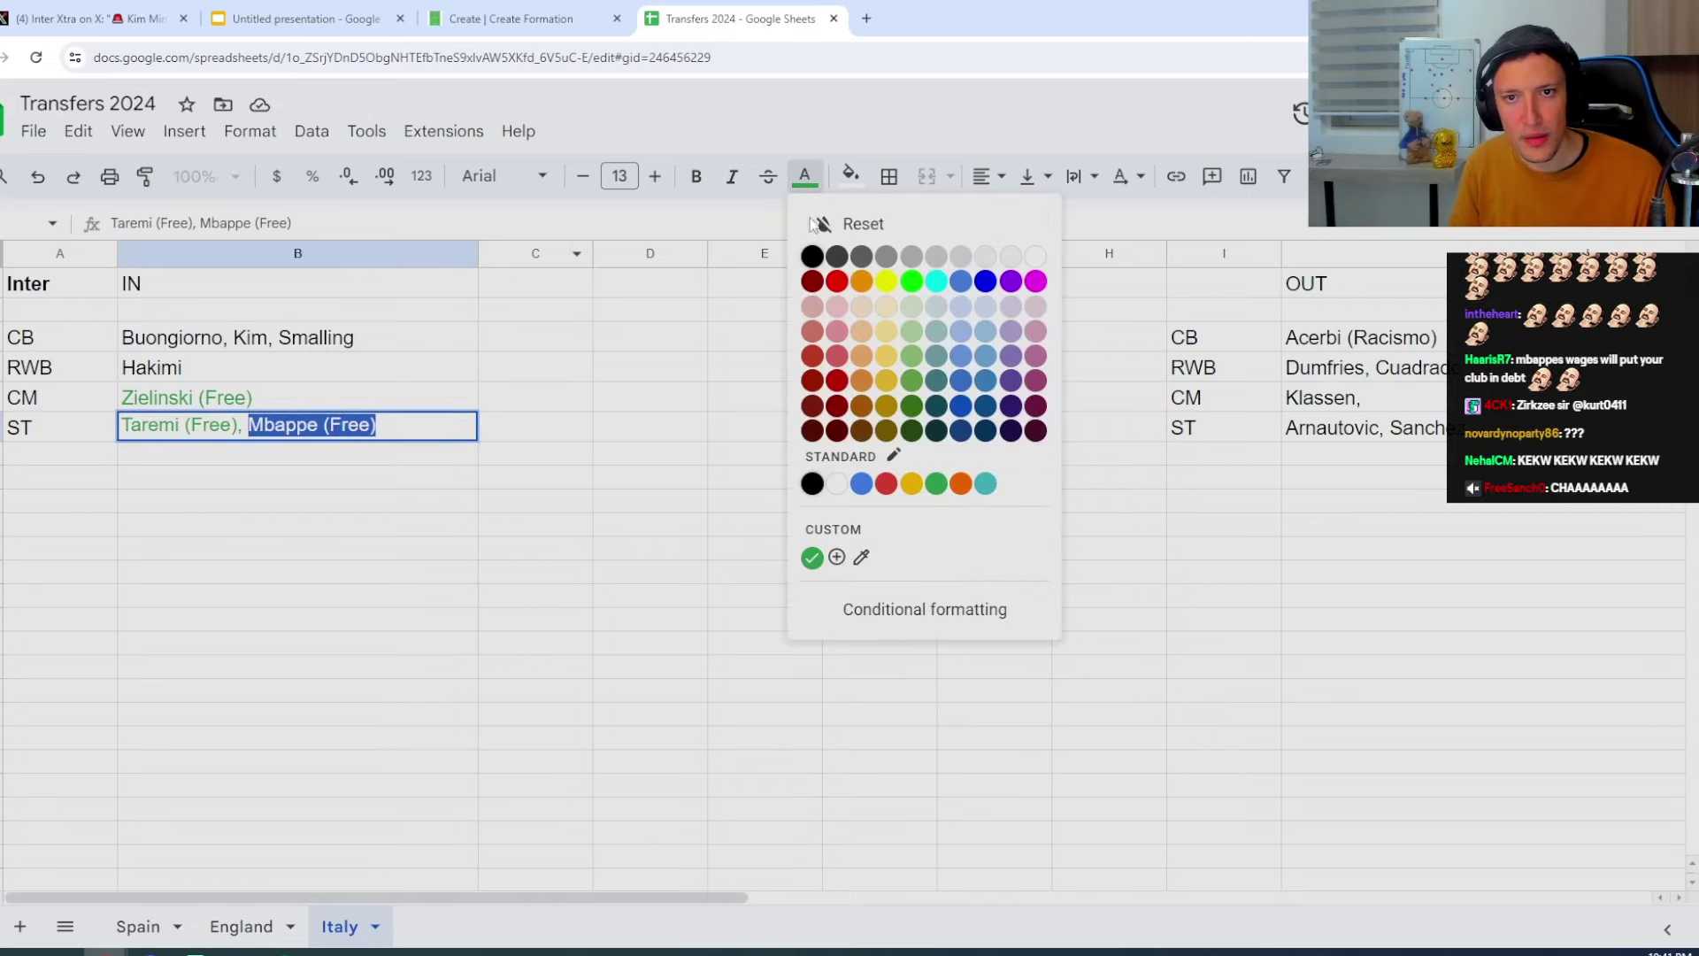
left_click(811, 557)
left_click(533, 426)
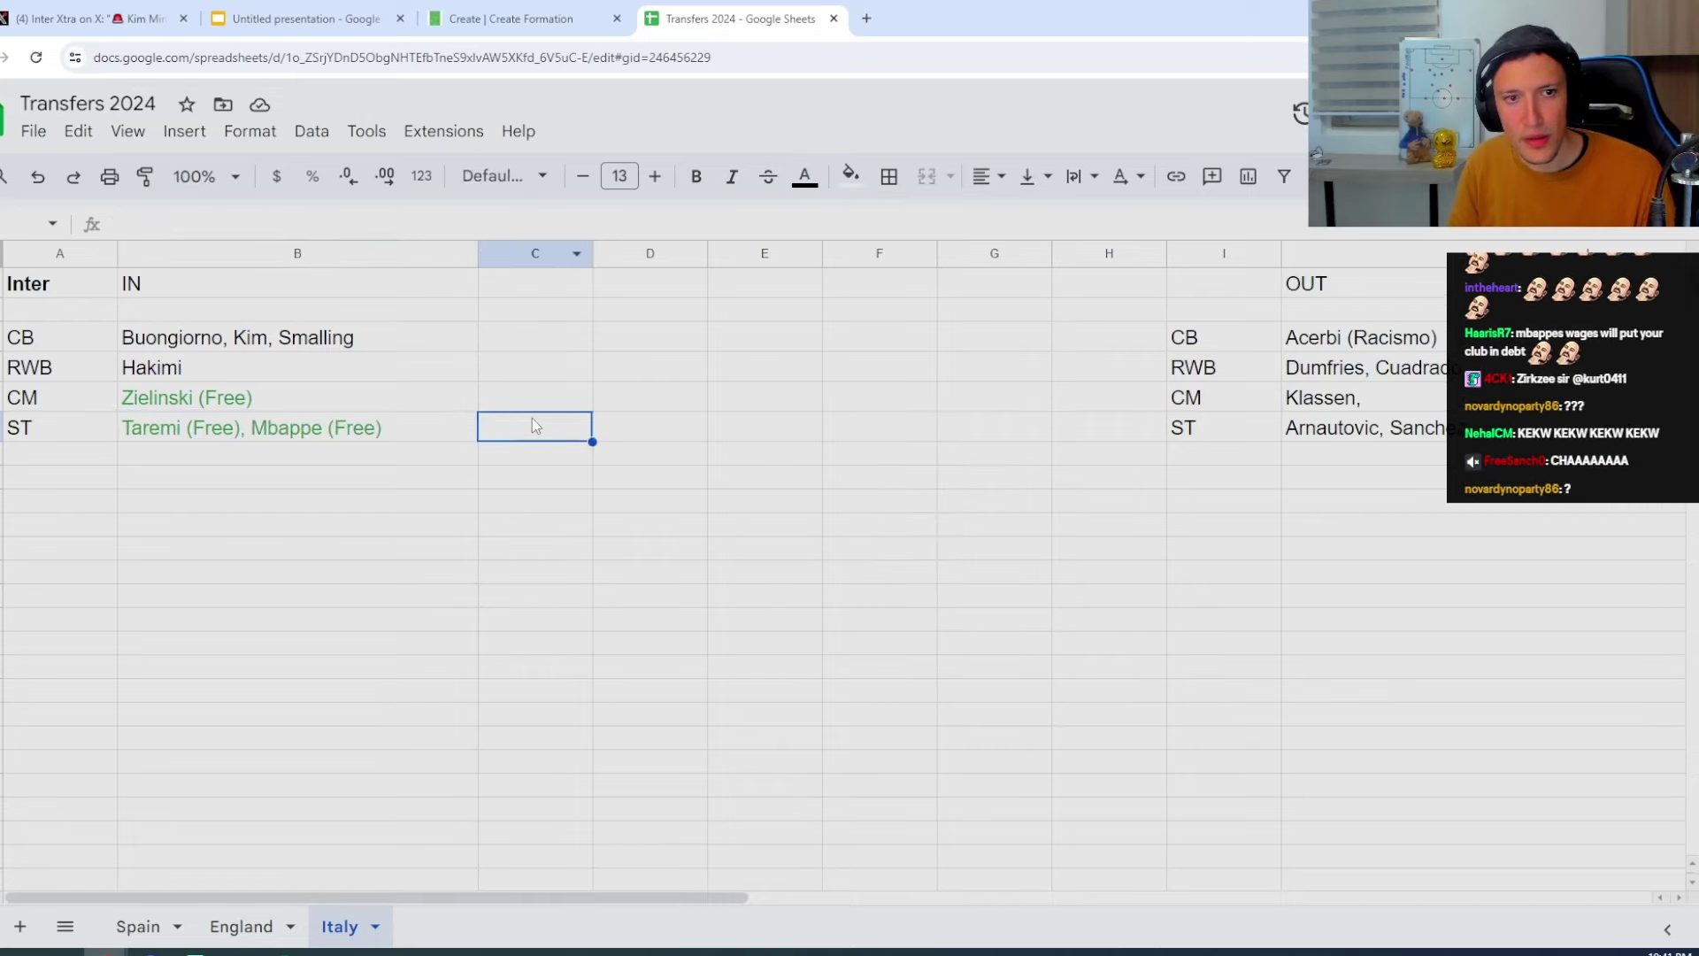
Set Mbappe (Free) in the striker cell to black
left_click(399, 432)
double_click(399, 424)
double_click(283, 425)
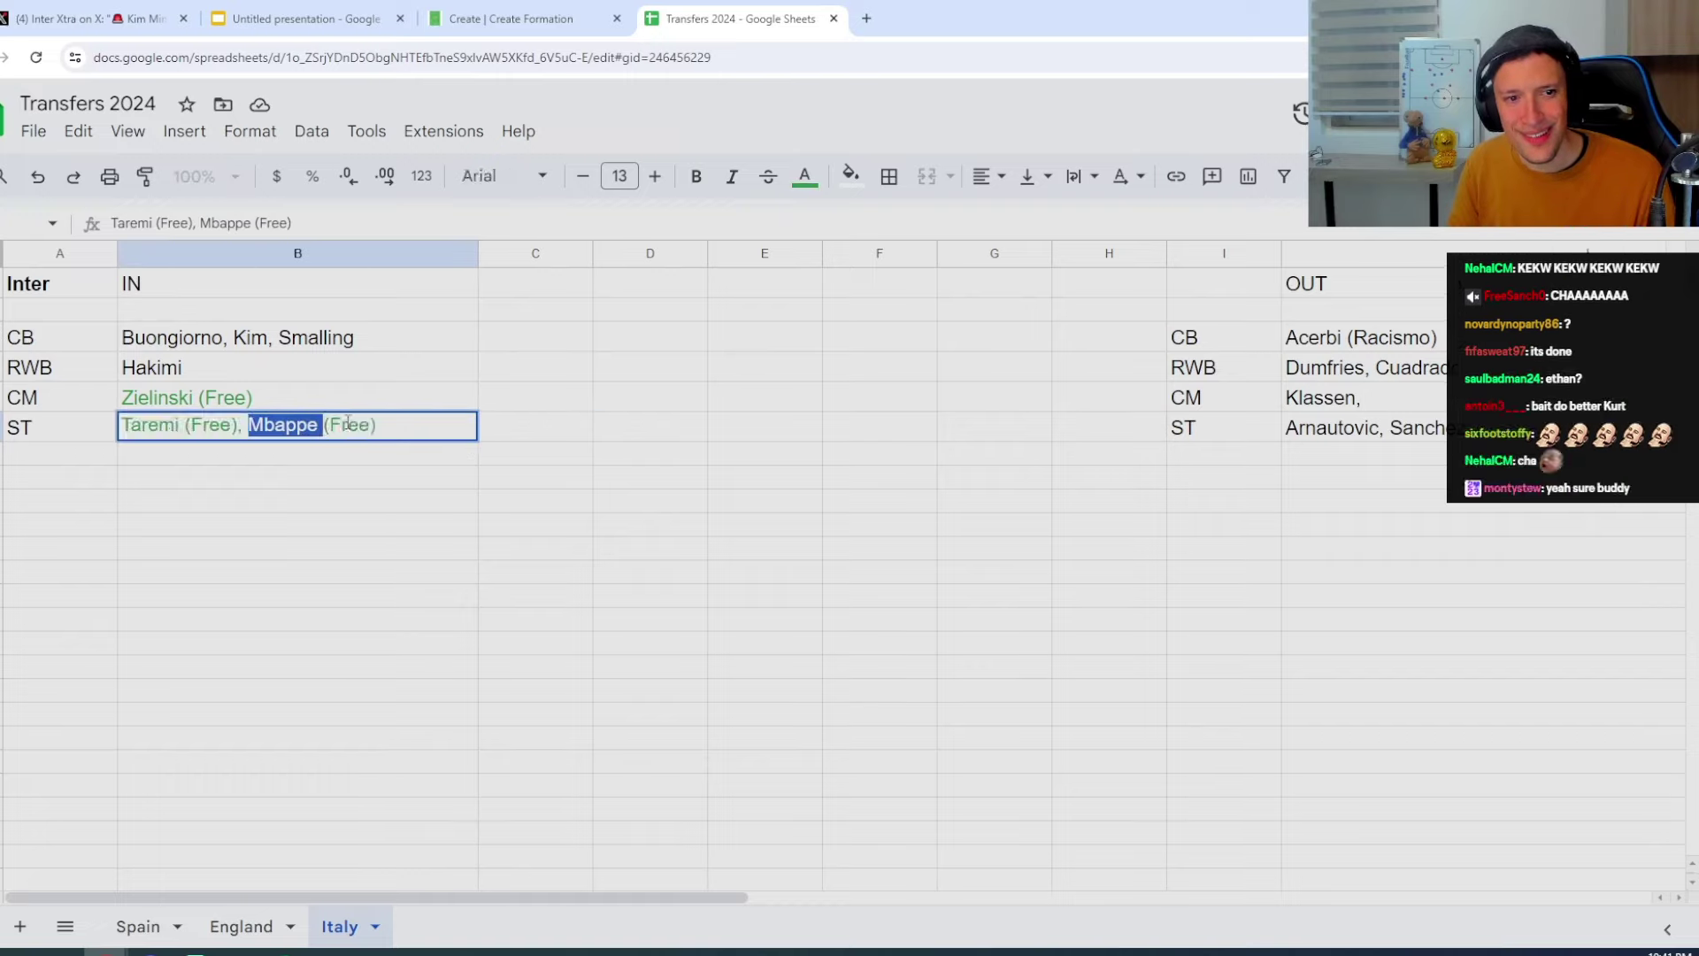
left_click_drag(379, 426, 309, 424)
left_click(804, 176)
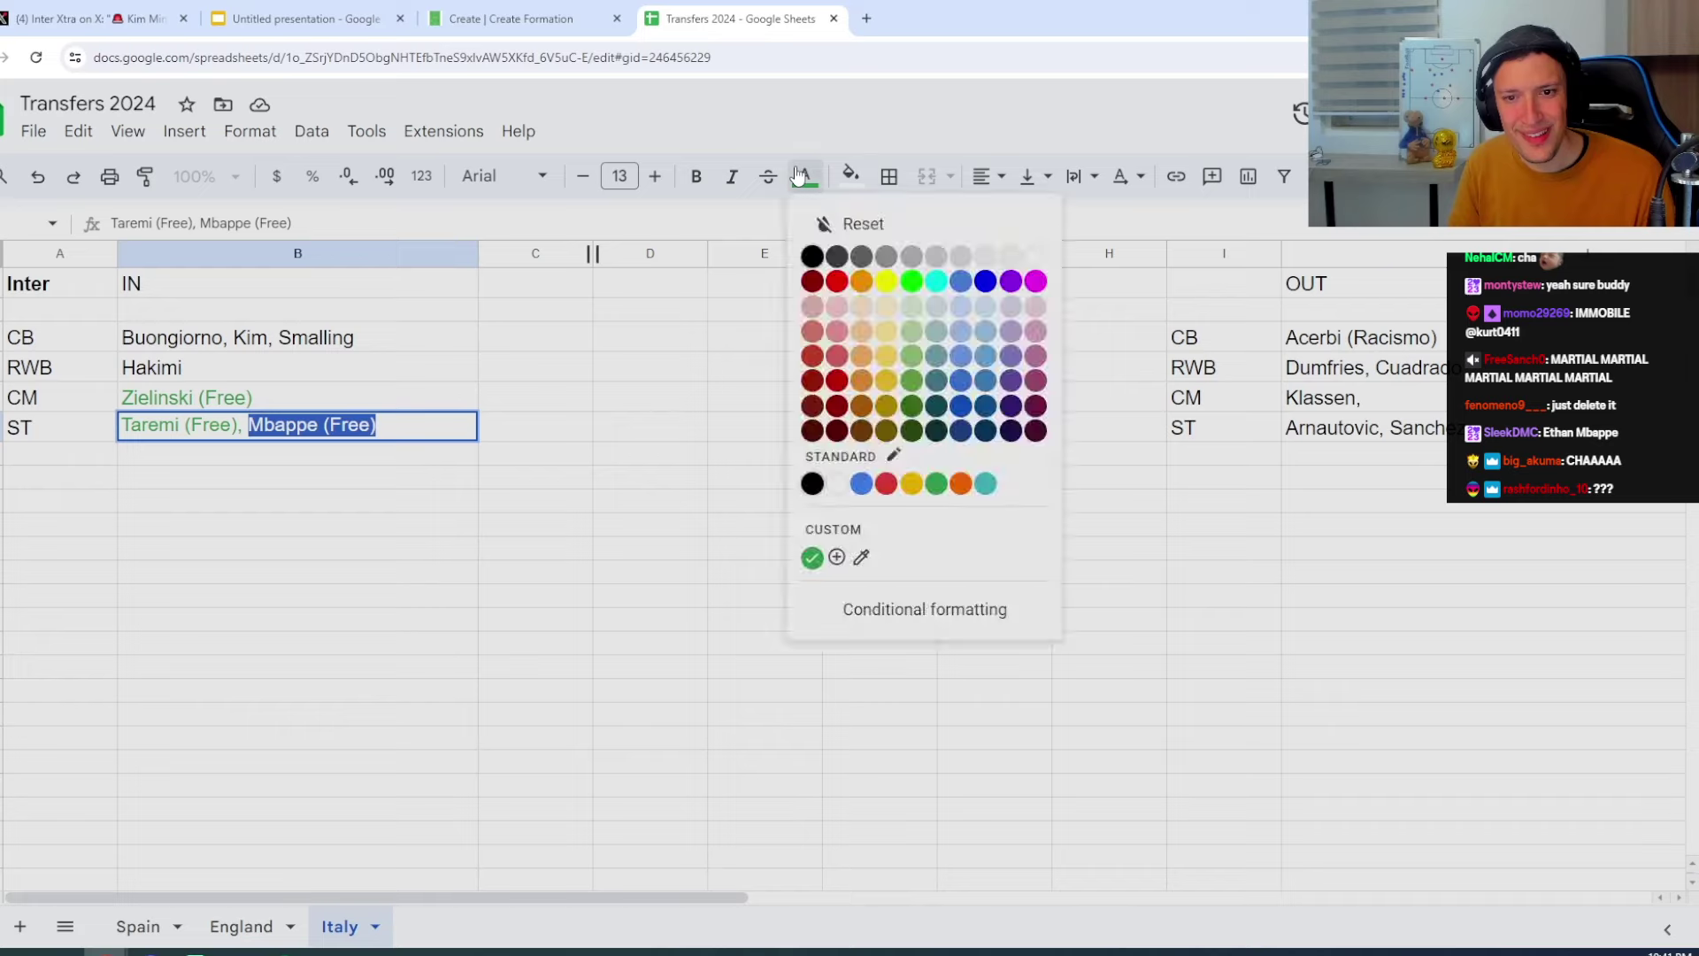
left_click(809, 482)
left_click(438, 451)
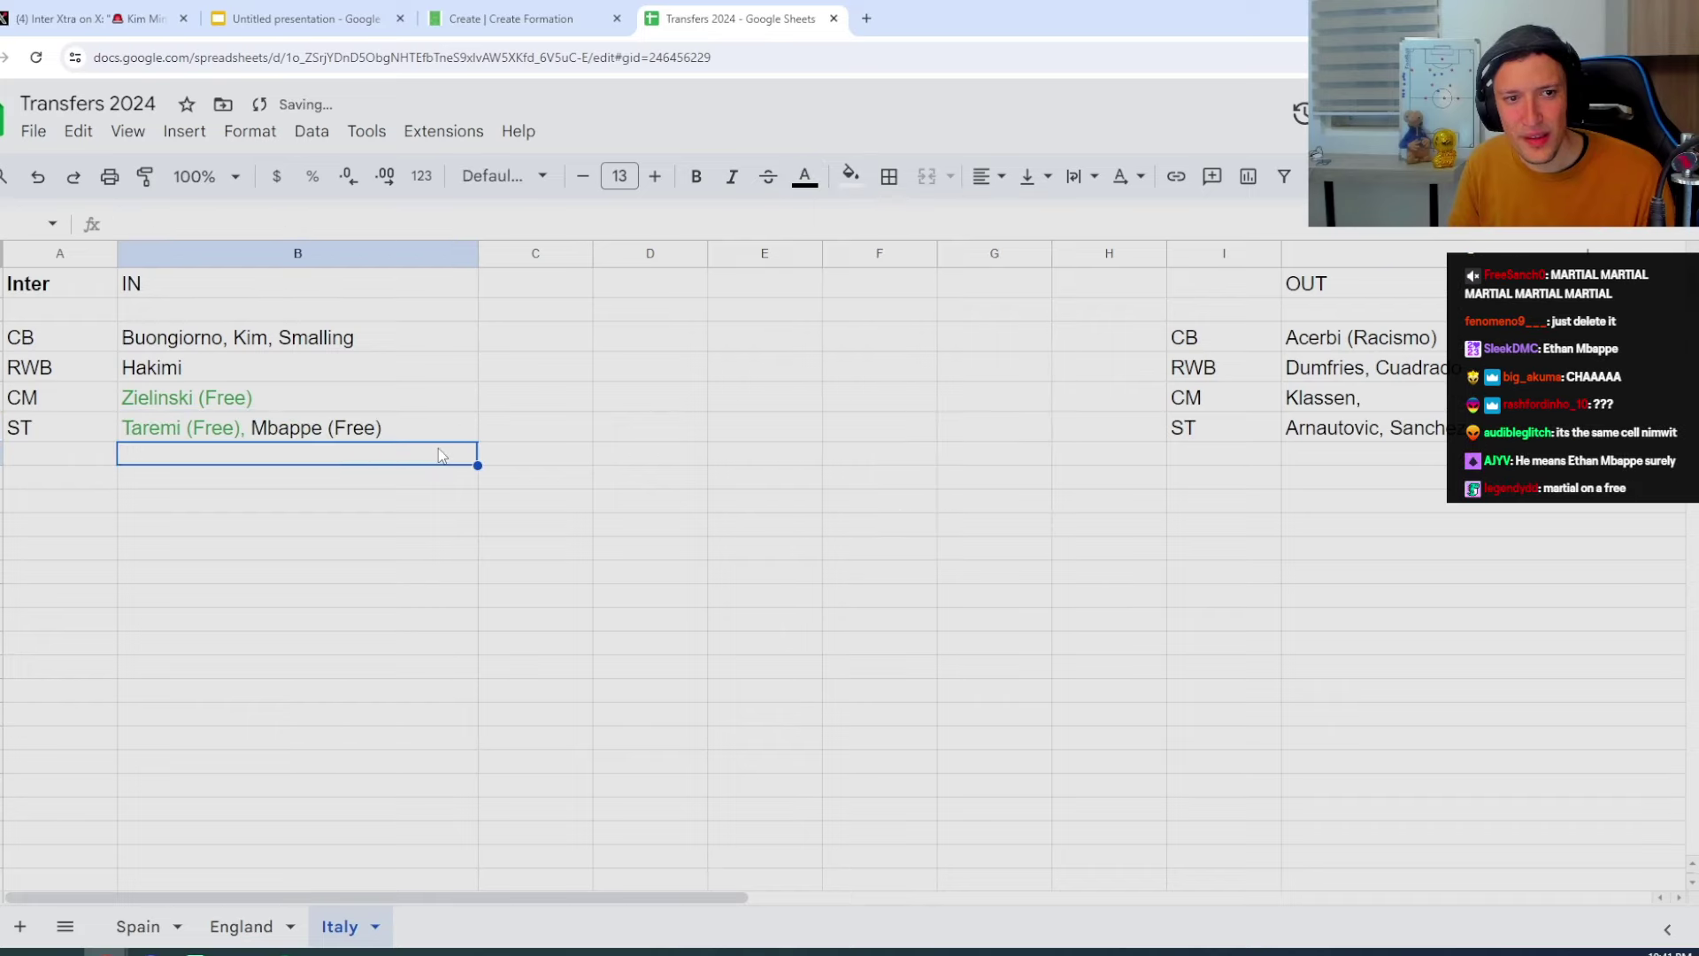
left_click(1377, 457)
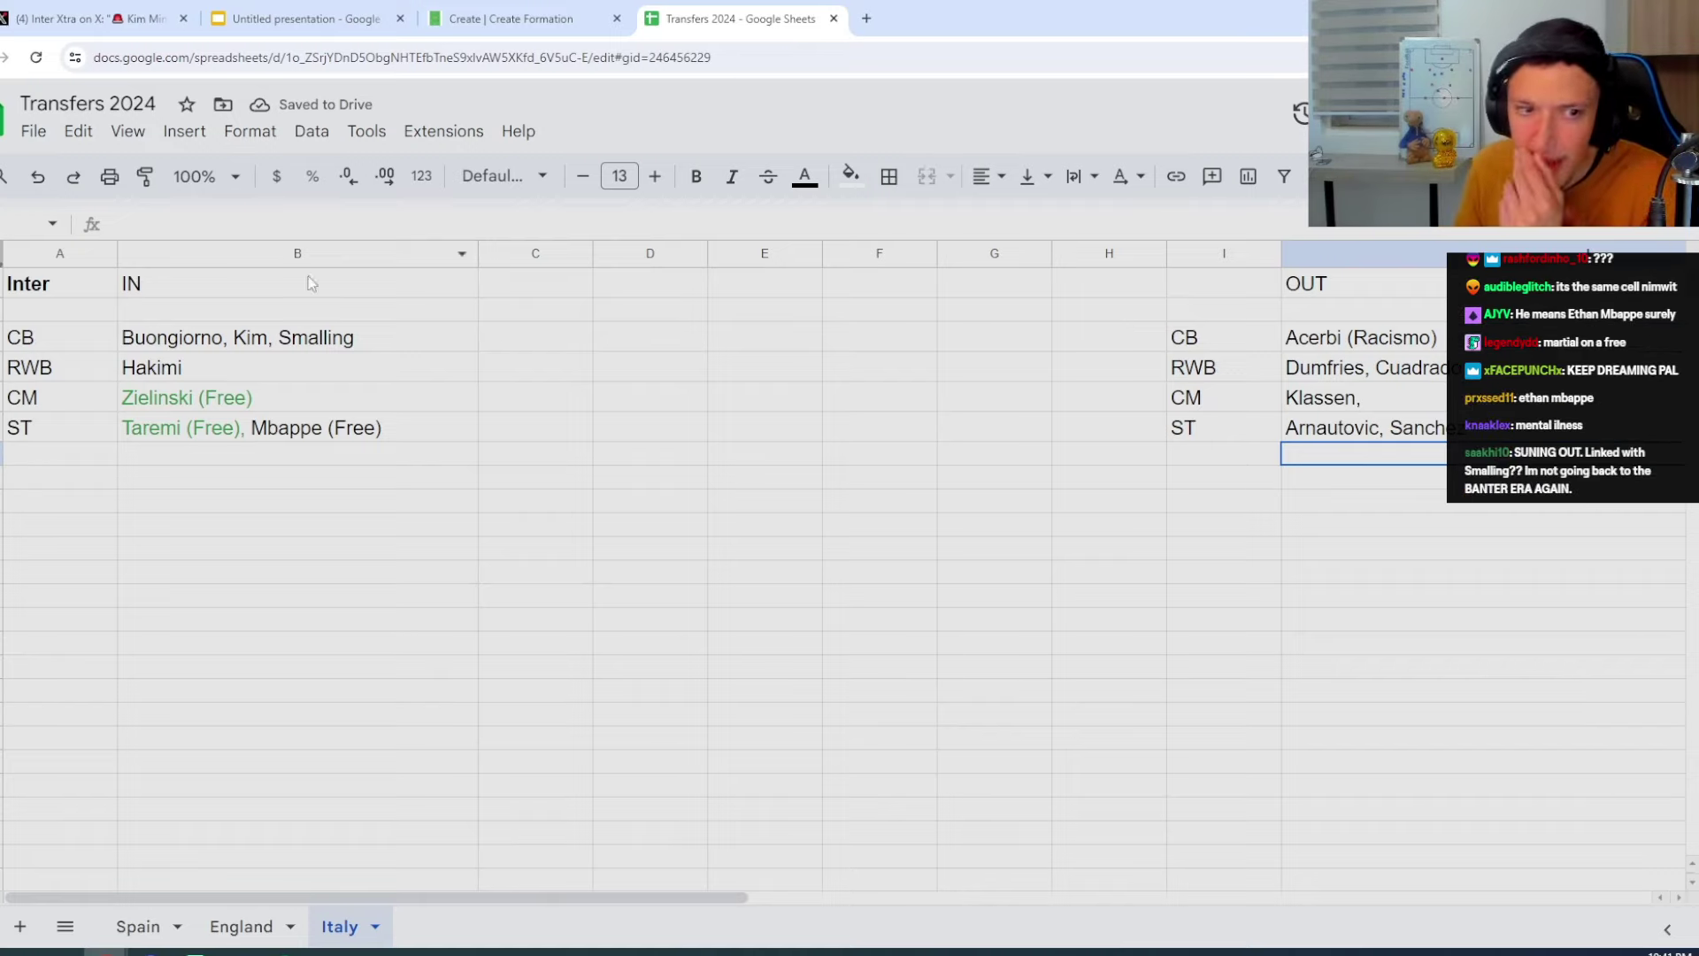
Append Zirkzee to the incoming strikers and widen column B
left_click(400, 424)
key("Return")
type(", ")
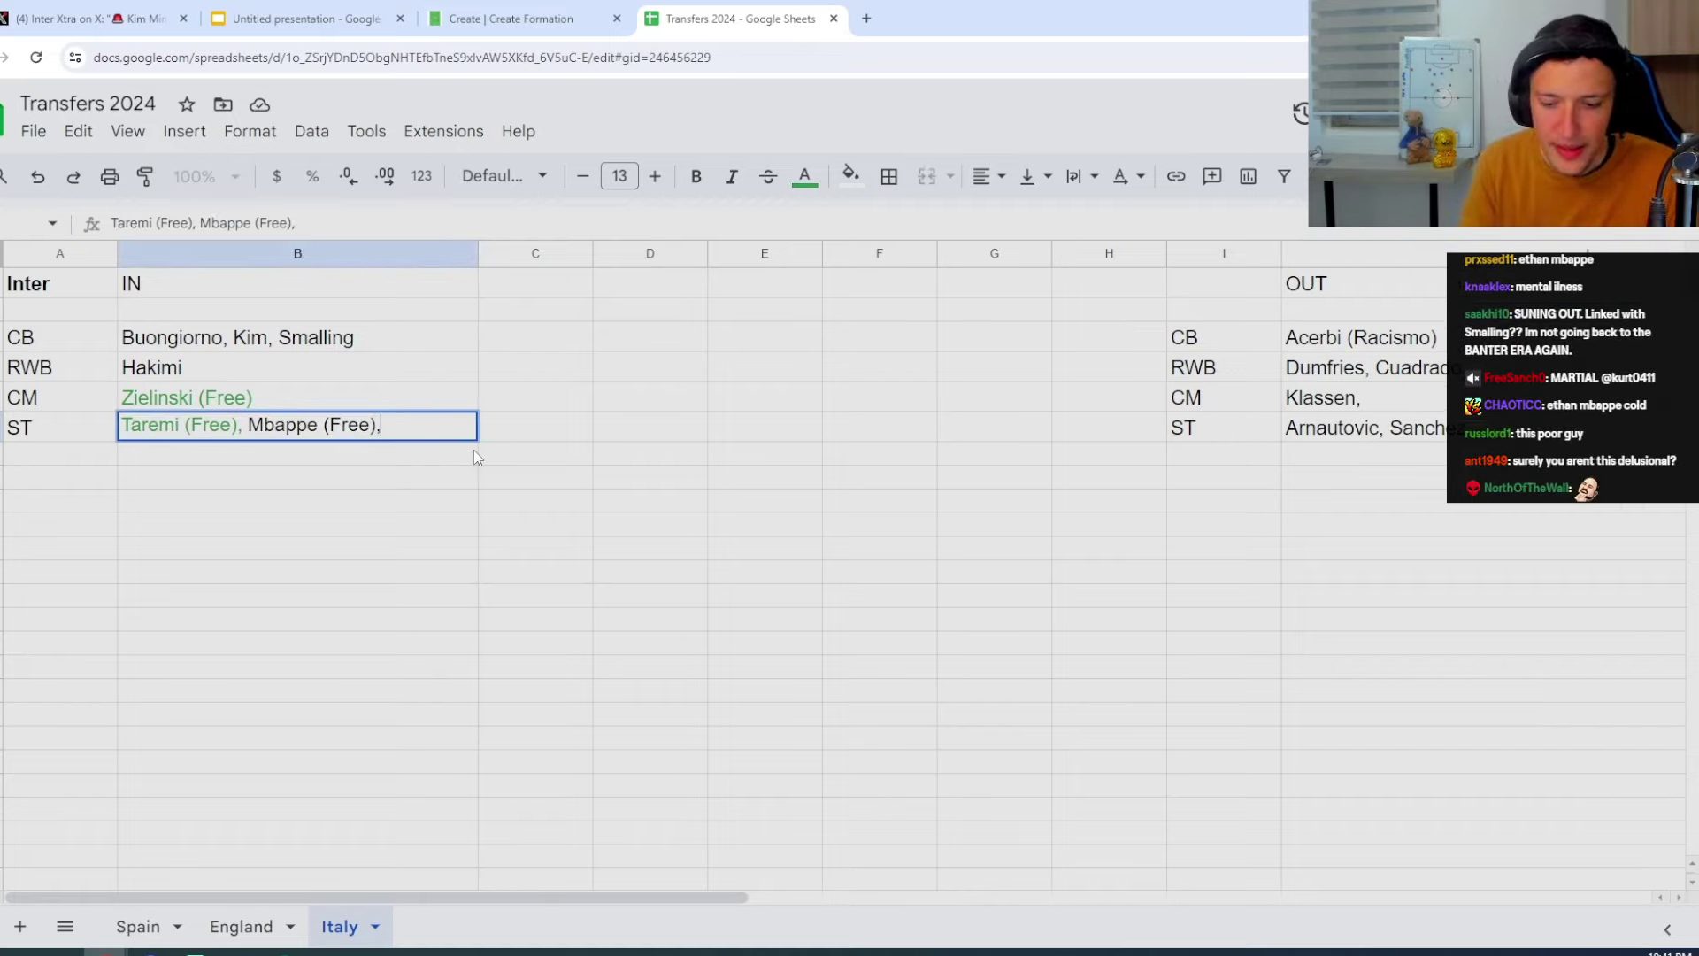
type("Zirkz")
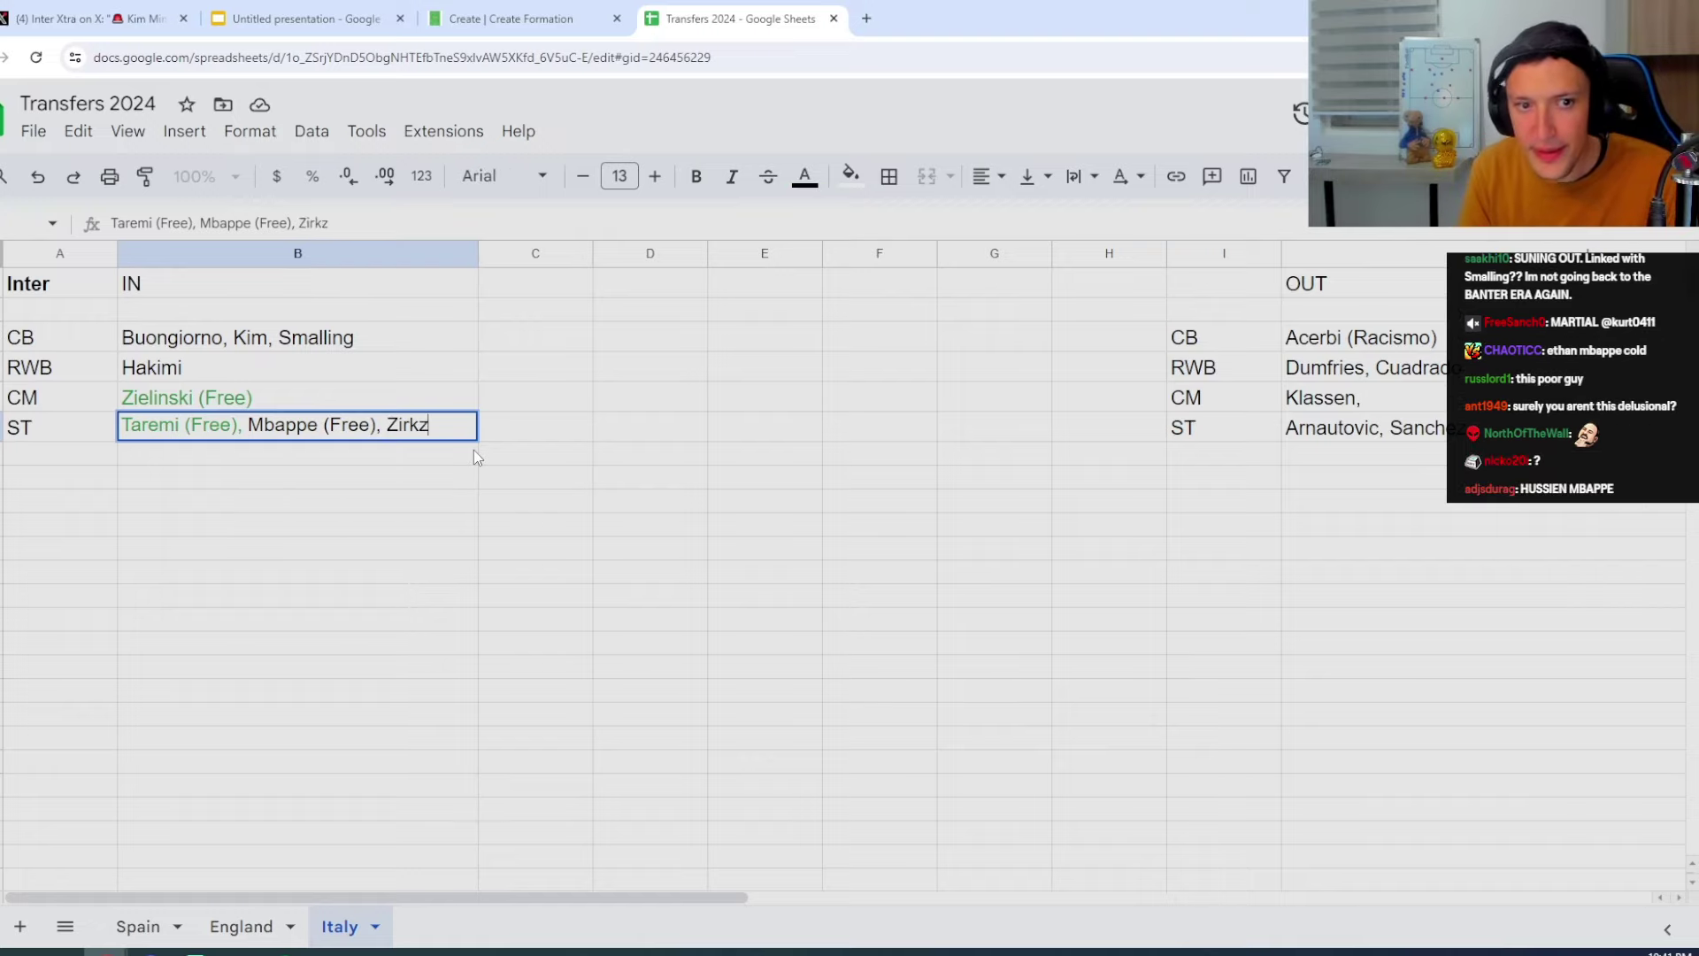
type("ee")
left_click_drag(478, 254, 753, 270)
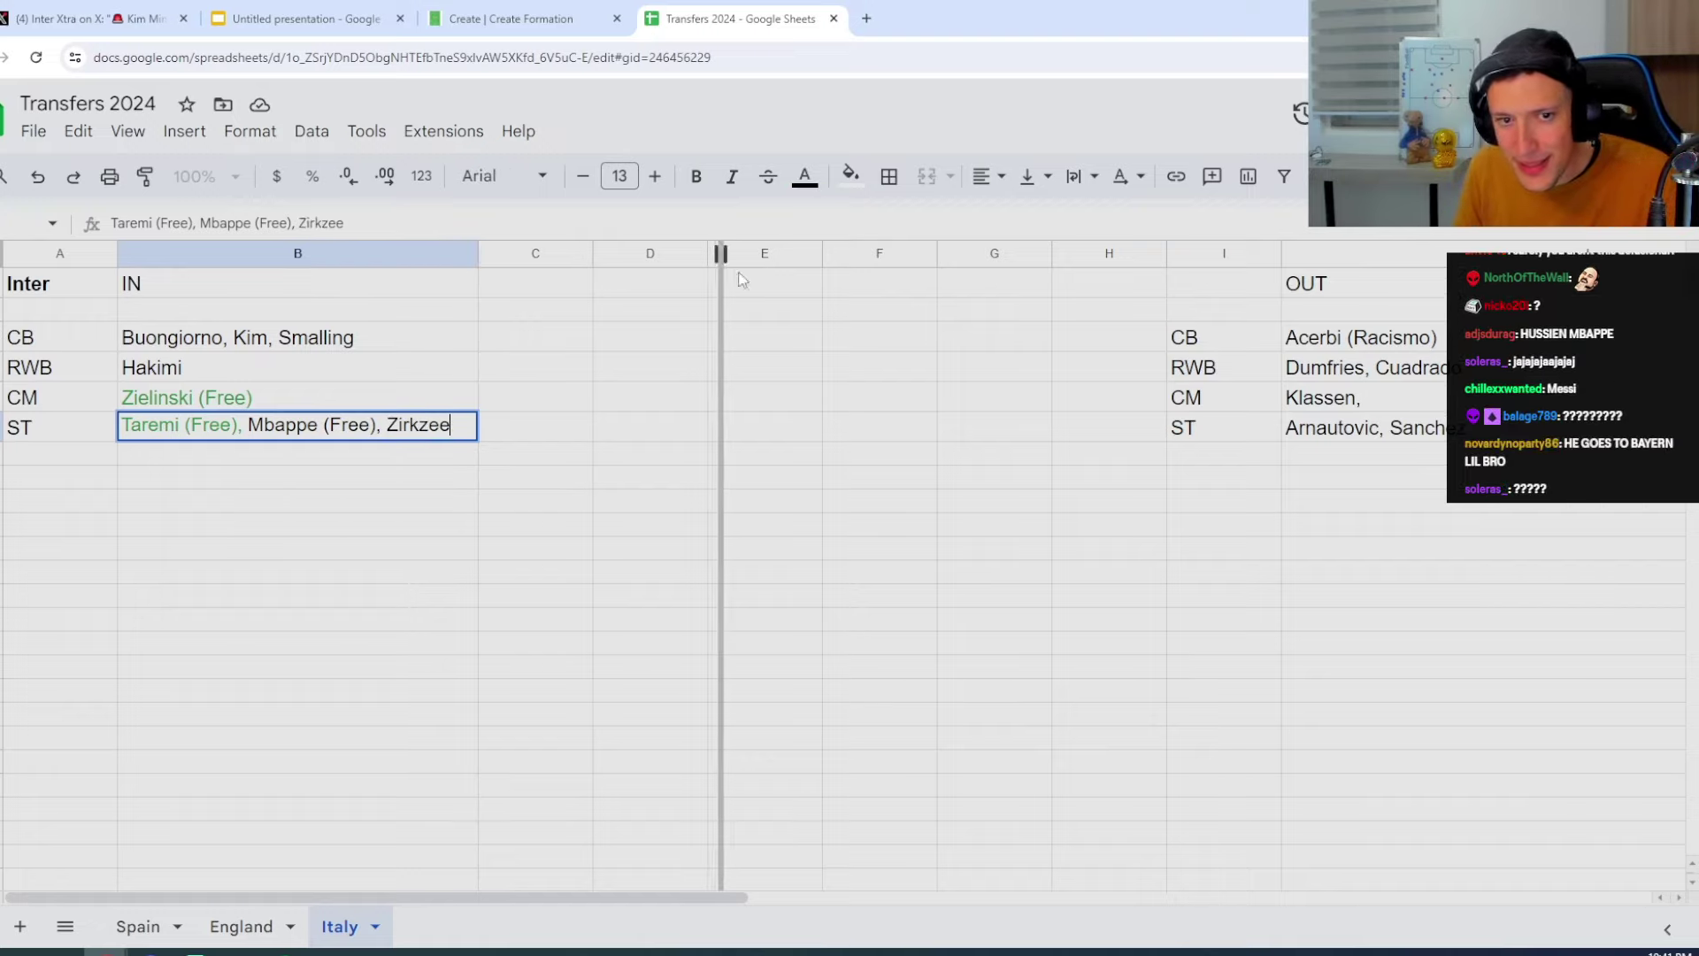
Move the OUT list from H1:J7 to E1 and widen column G
left_click_drag(1384, 282, 1461, 457)
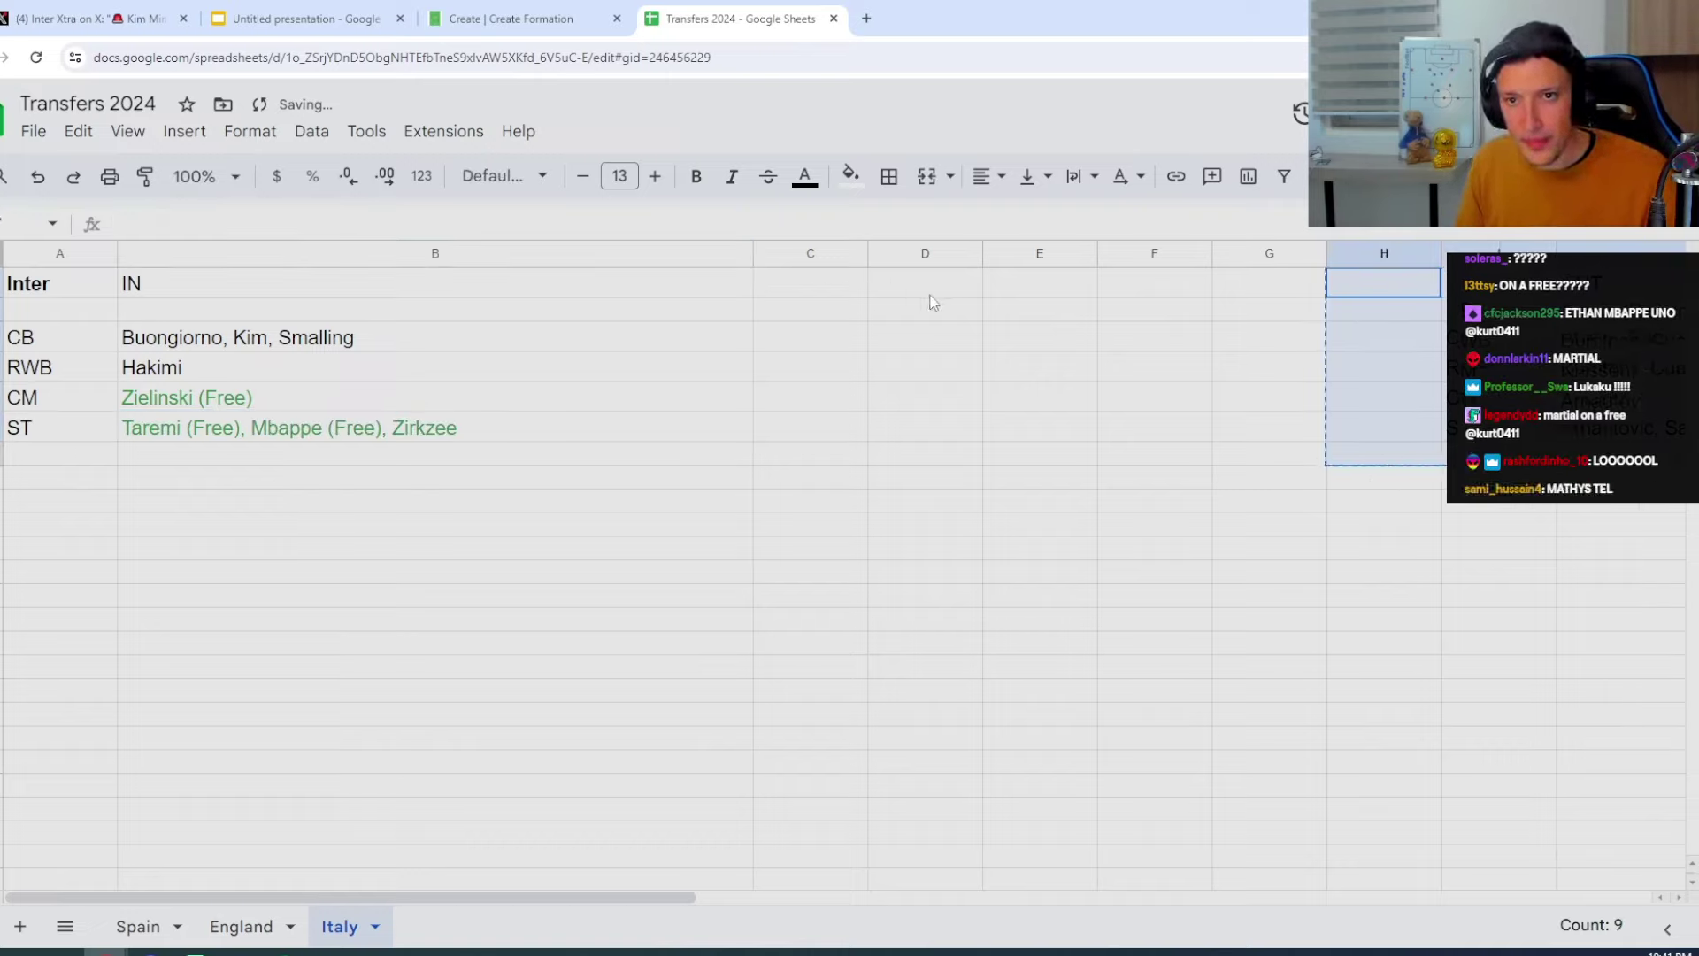
left_click(1021, 291)
type("OUT  \tCB\tAcerbi (Racismo) \tRWB\tDumfries, Cuadrado \tCM\tKlassen, \tST\tArnautovic, Sanchez")
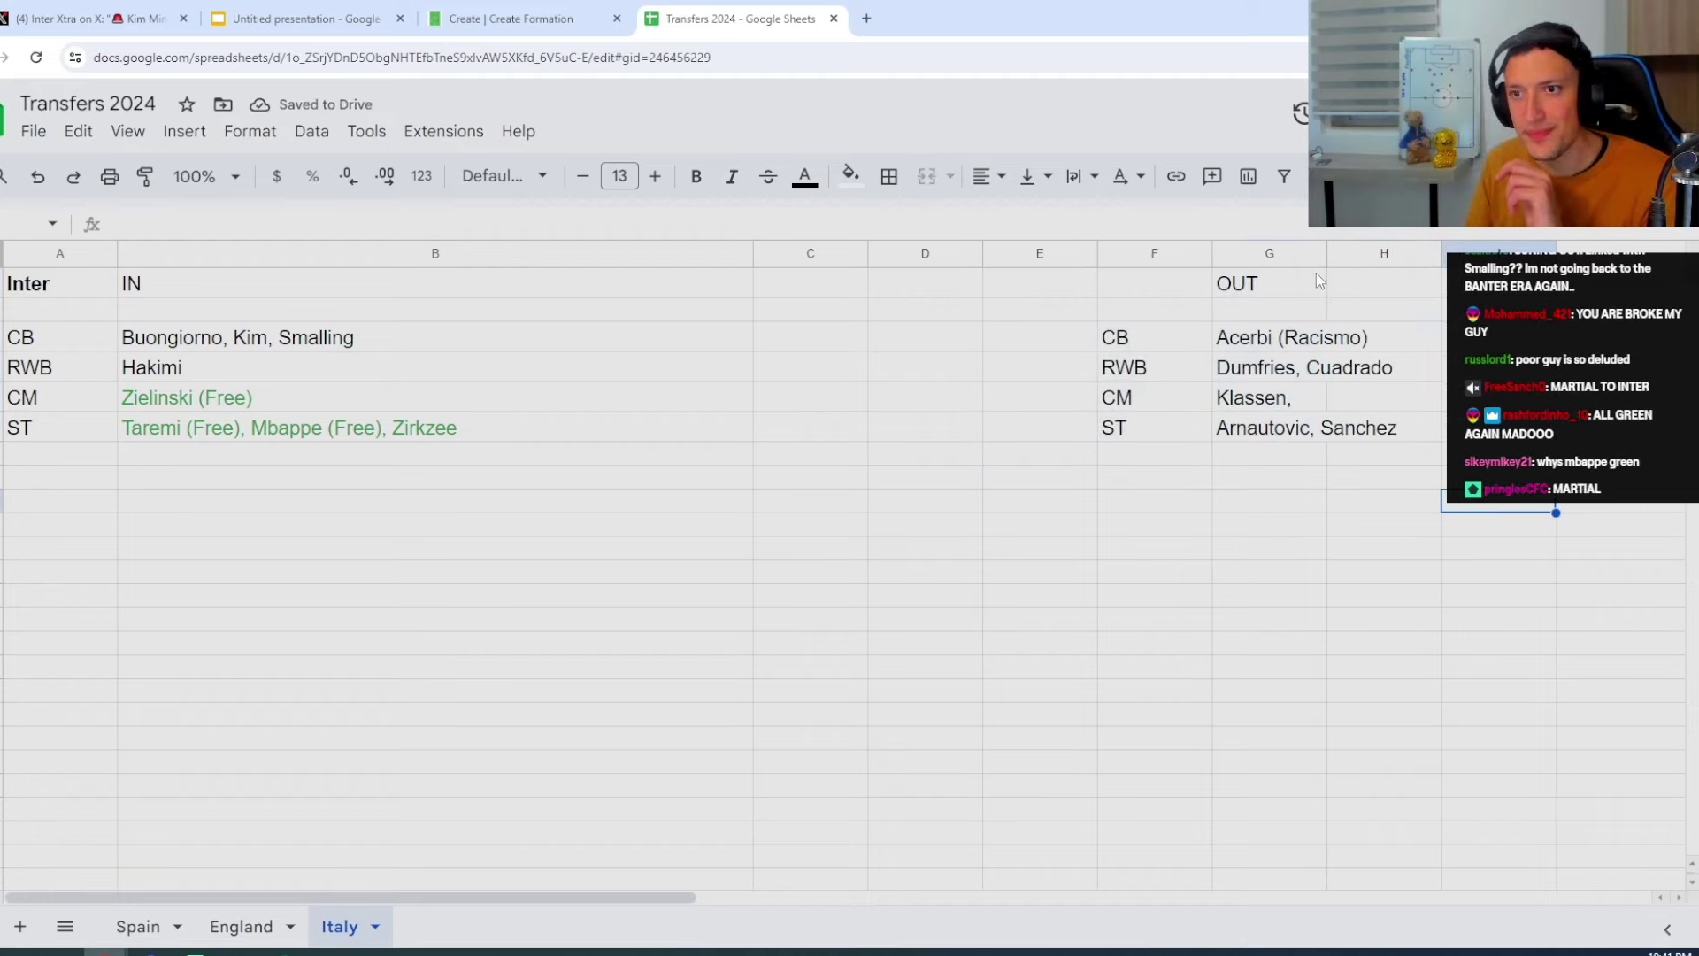
left_click_drag(1328, 252, 1564, 253)
left_click(1366, 454)
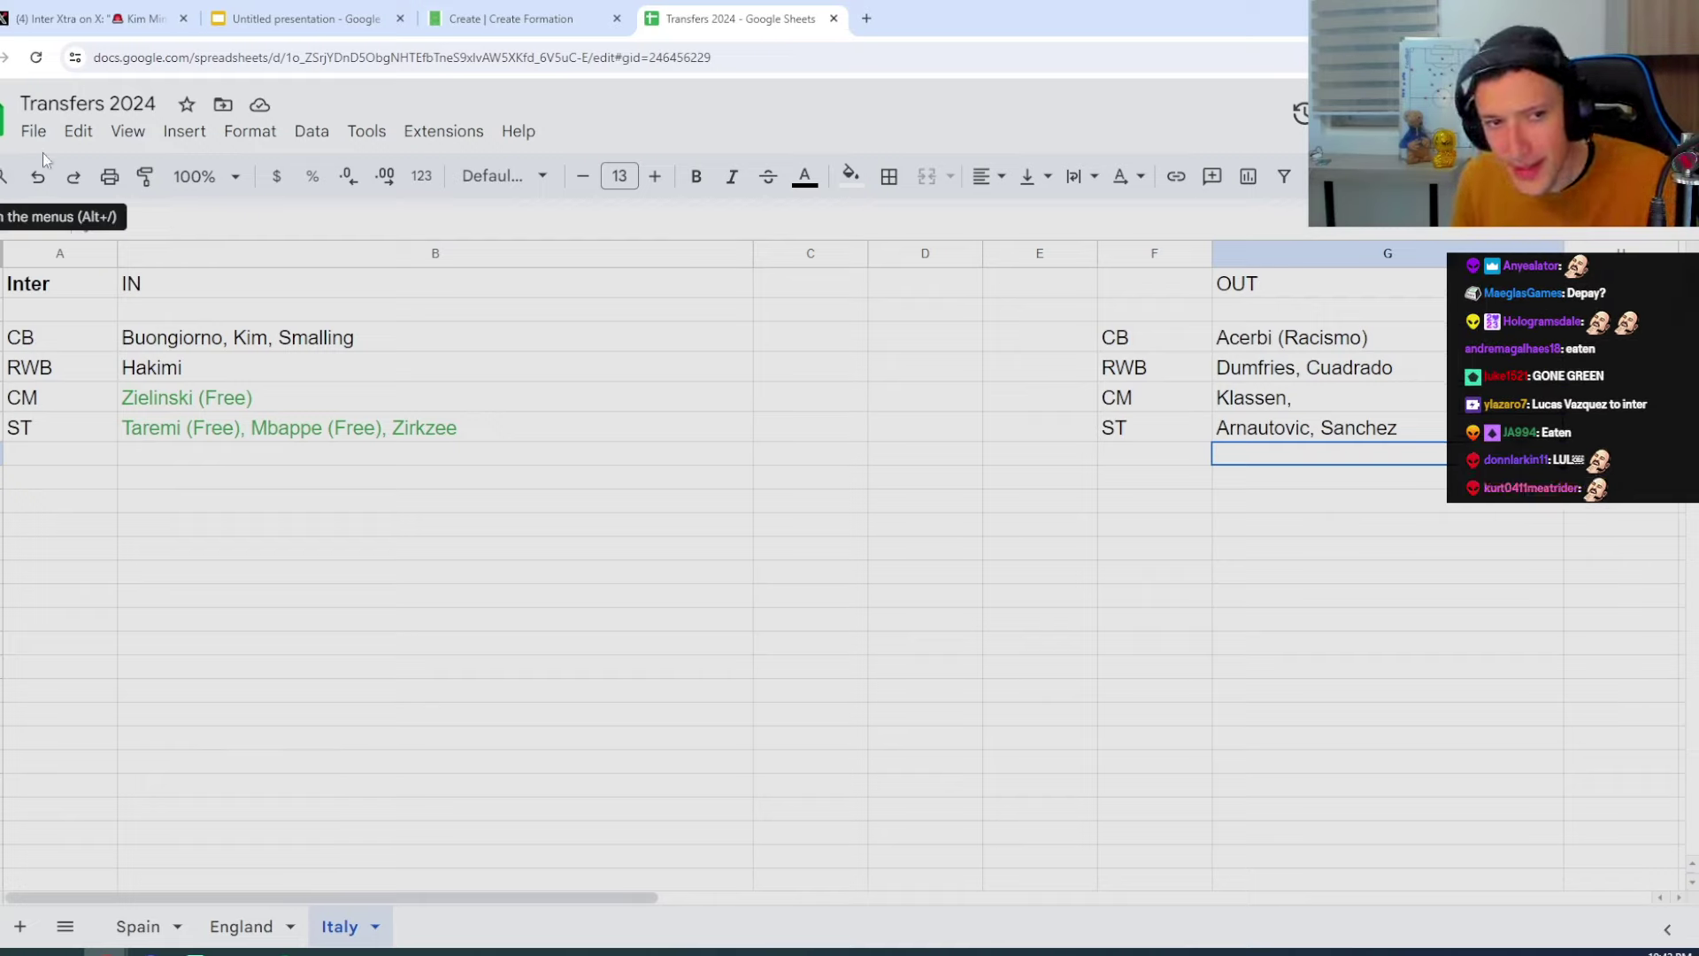
Set 'Mbappe (Free), Zirkzee' in the striker cell to black
left_click(452, 428)
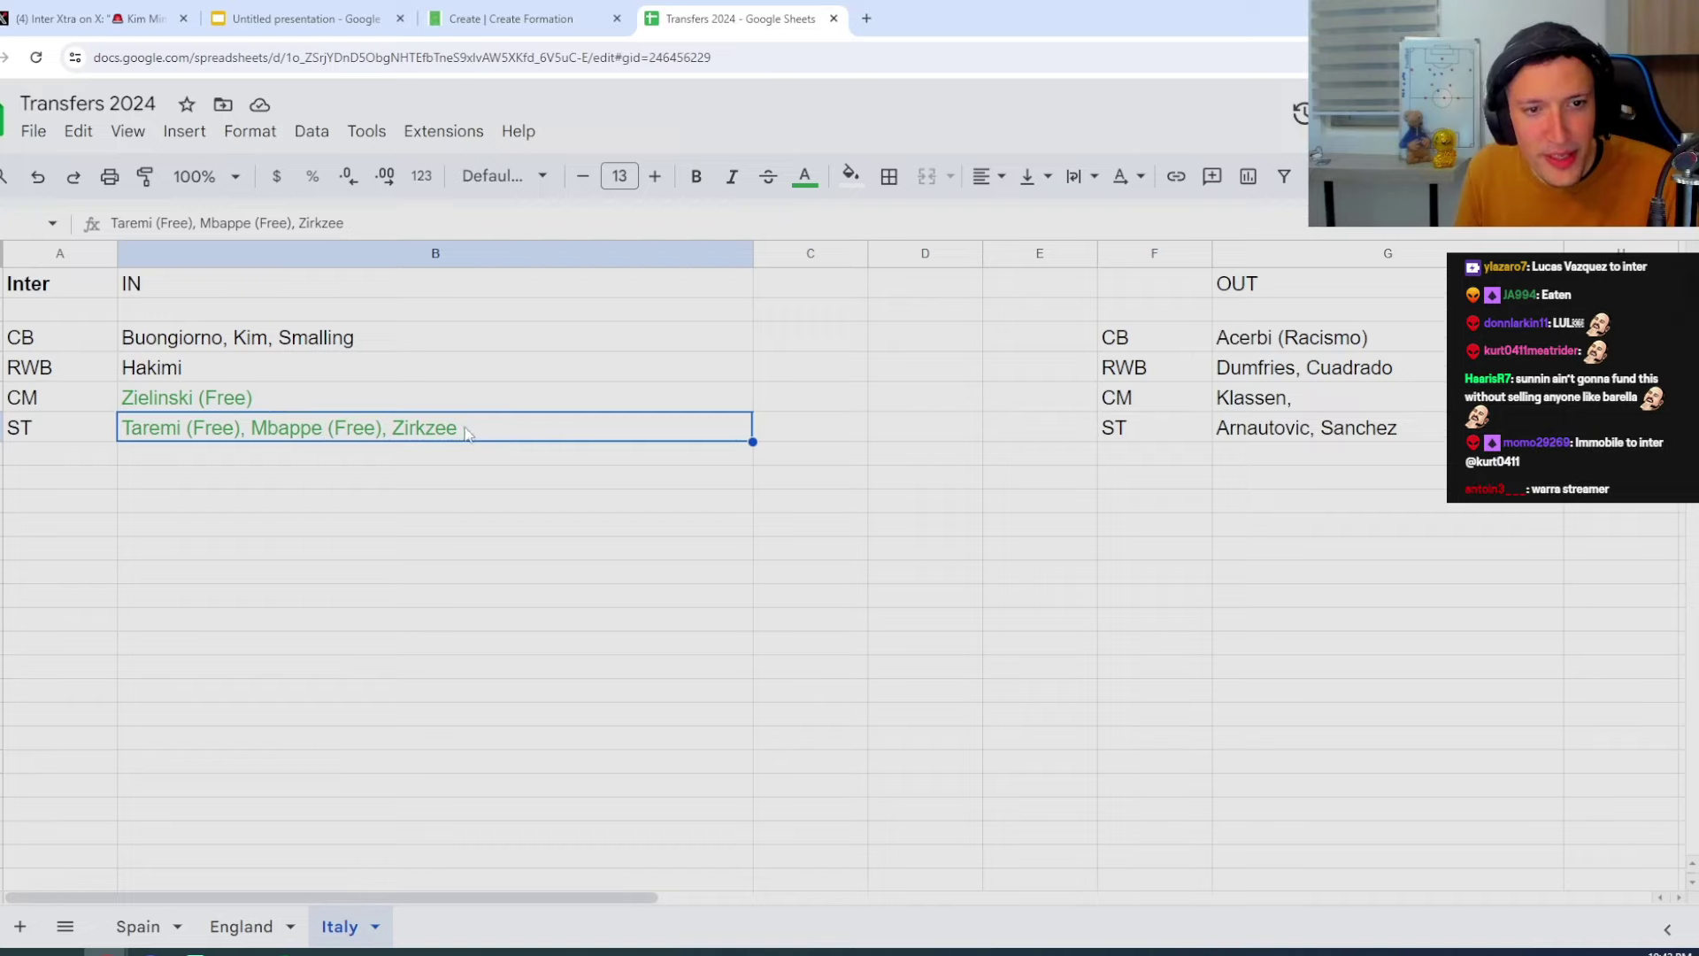
double_click(465, 431)
triple_click(320, 432)
left_click(320, 432)
left_click_drag(452, 425, 248, 426)
left_click(804, 175)
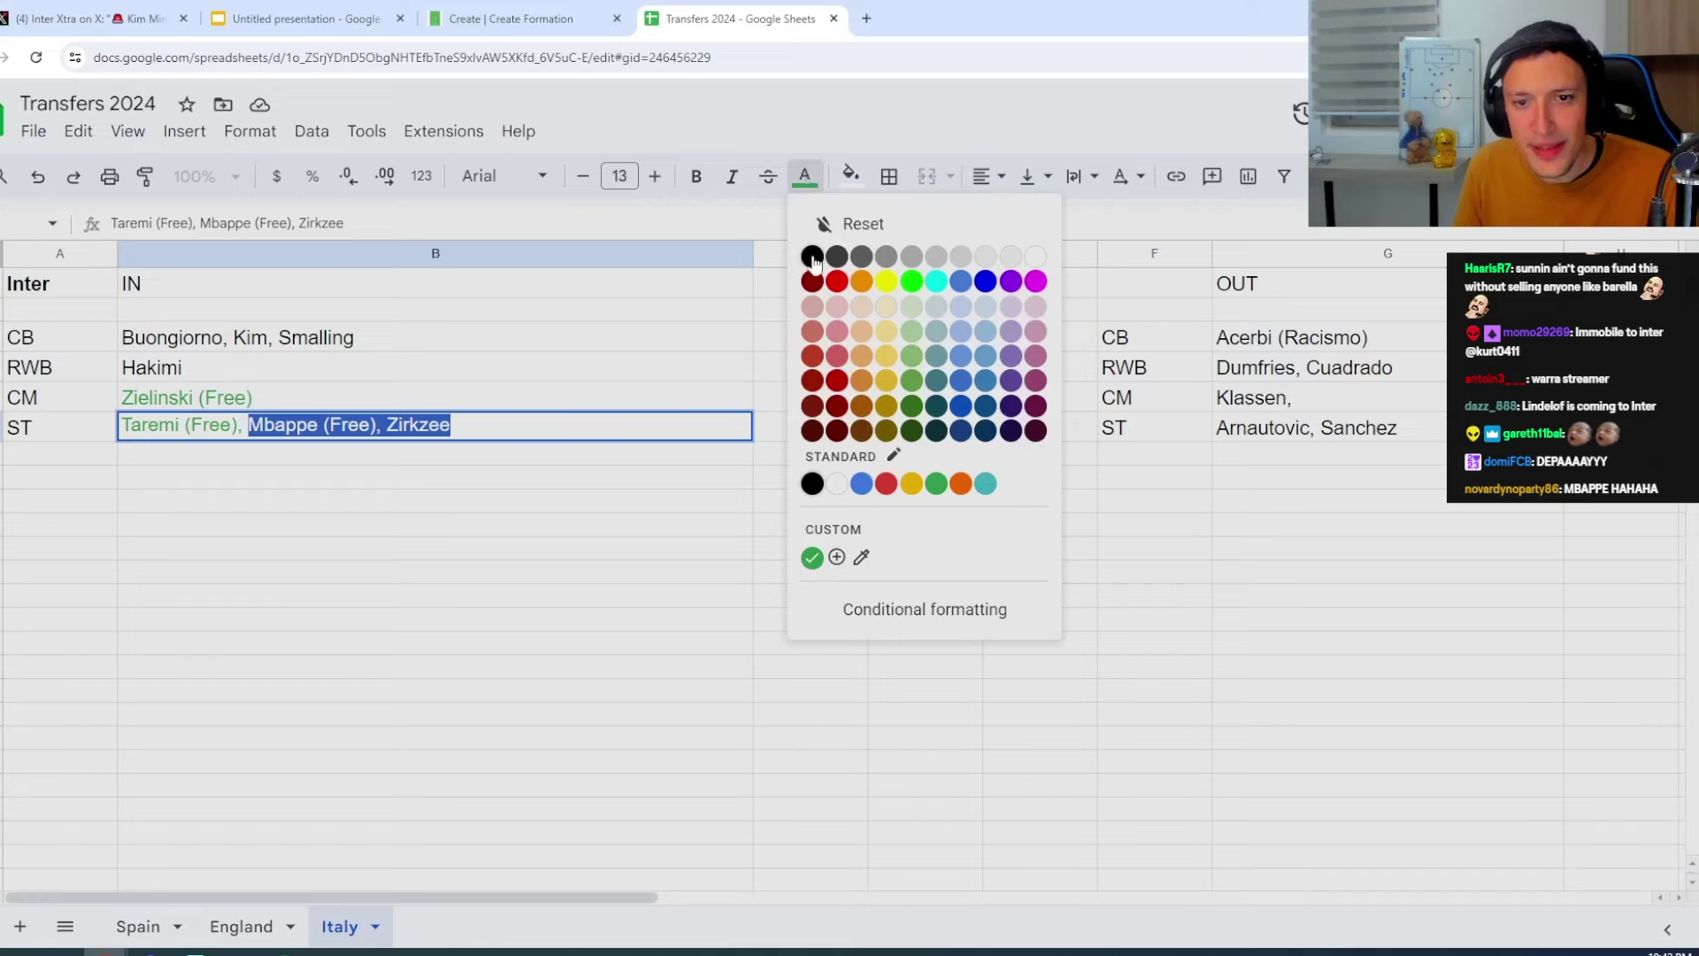
left_click(812, 484)
left_click(700, 462)
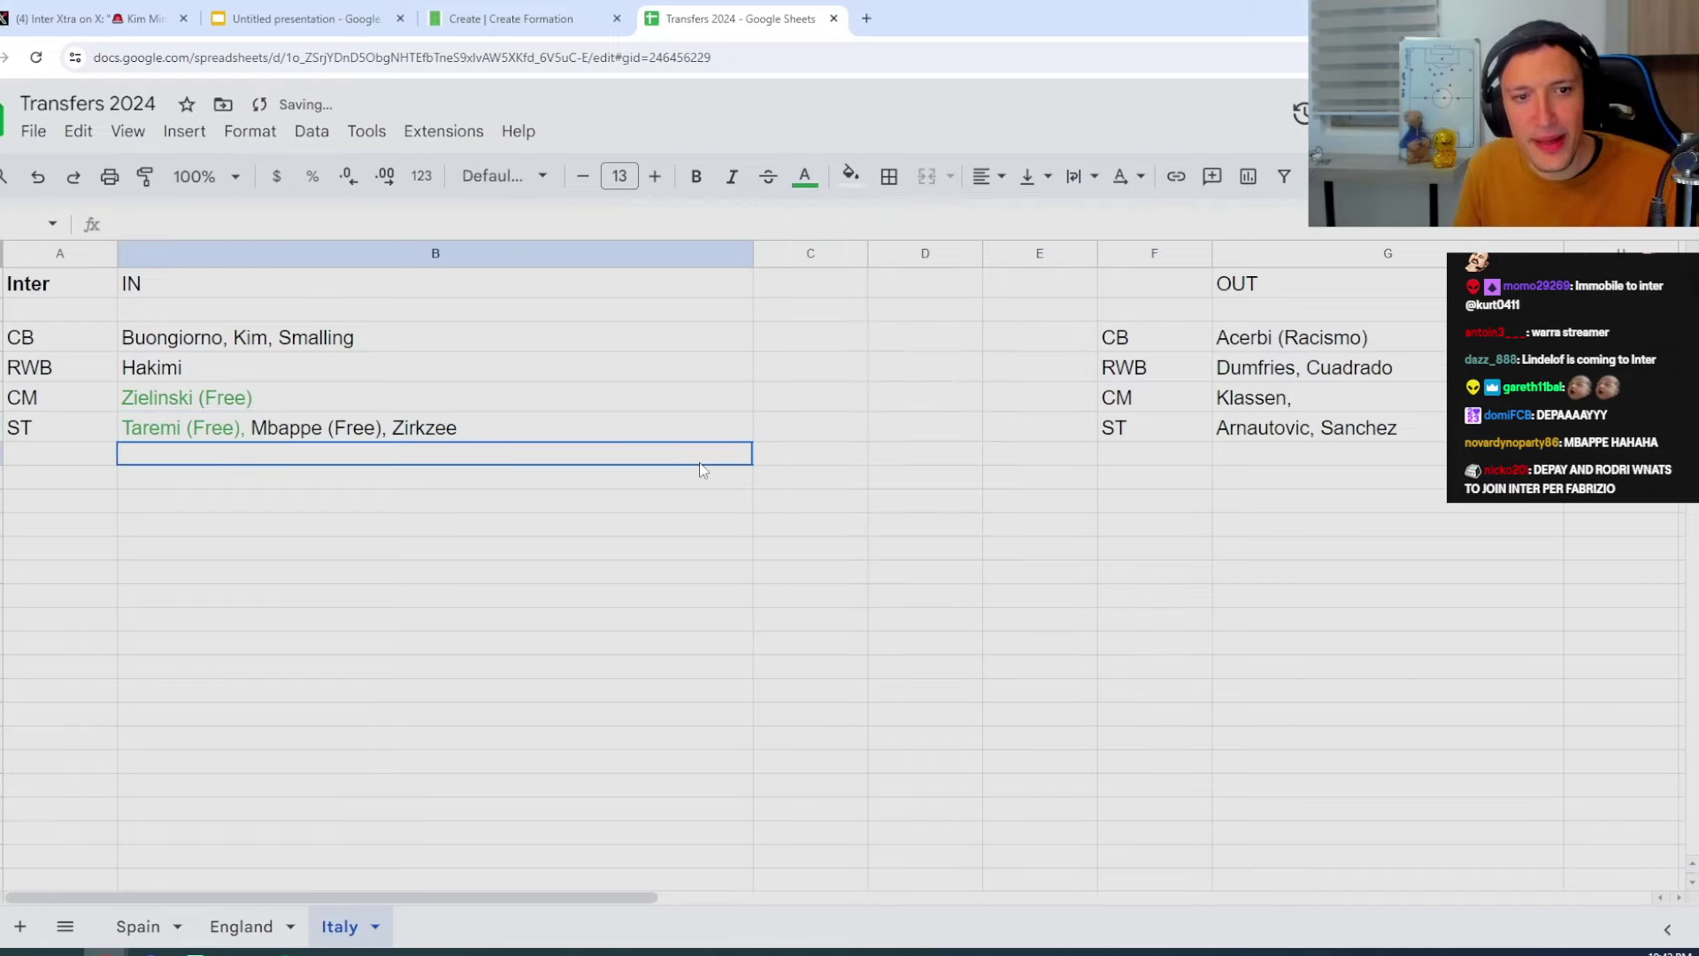
left_click(21, 454)
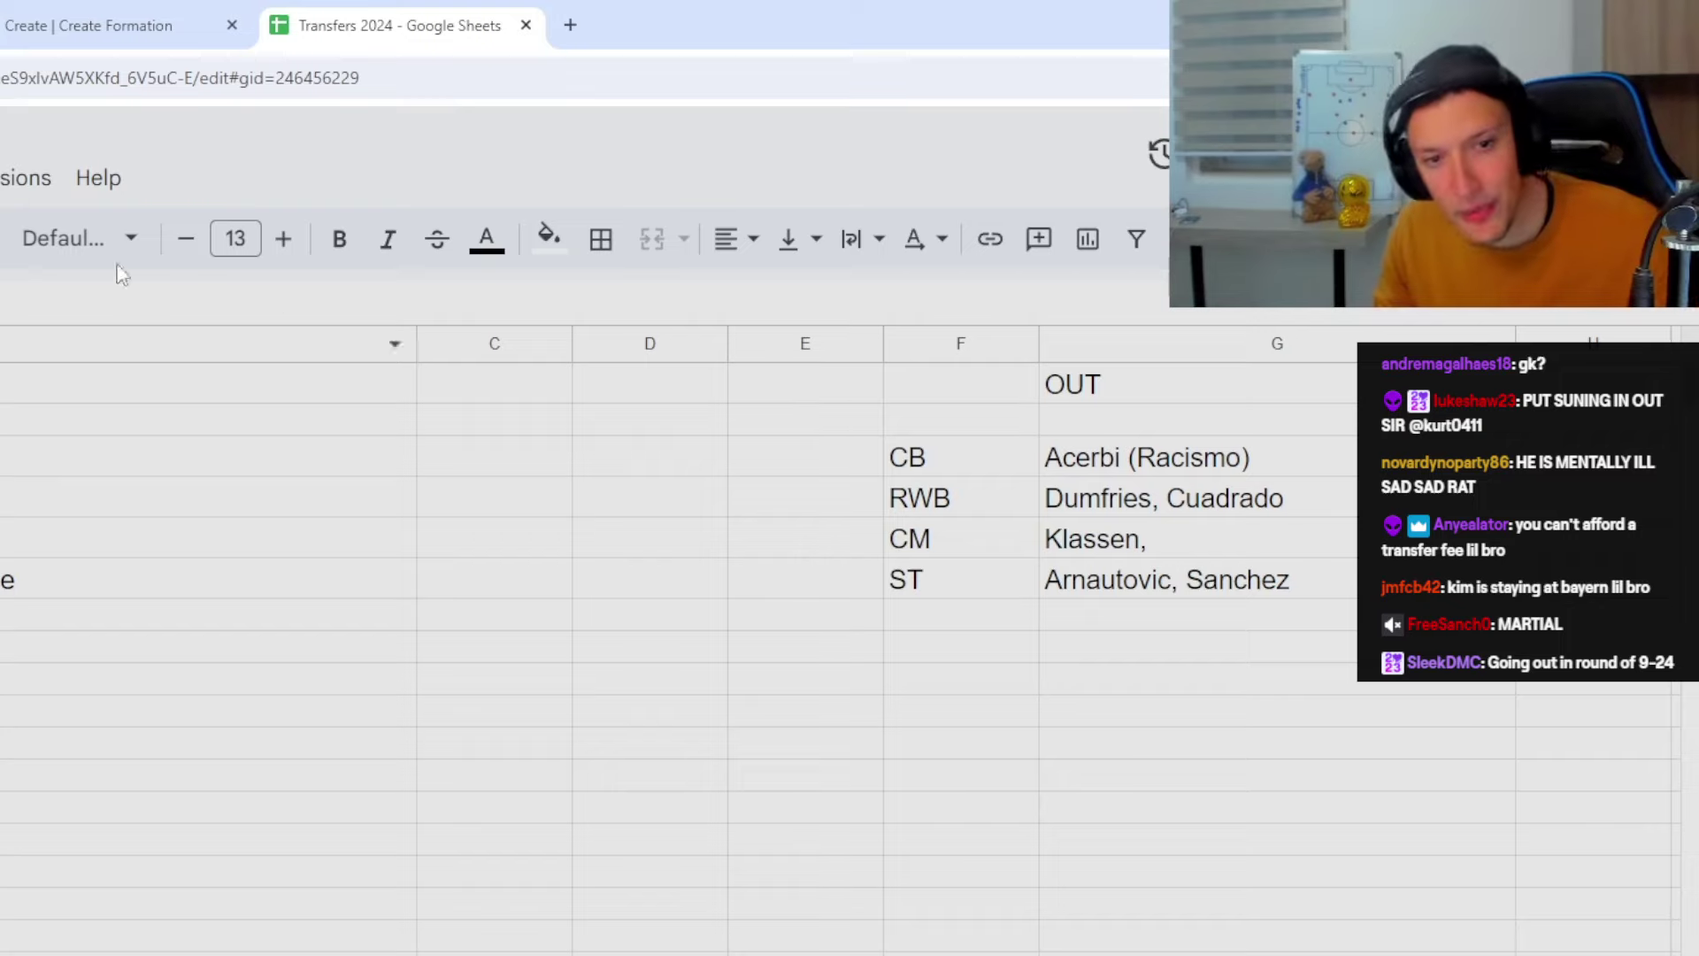
Append Dybala, Raspadori and Gudmonsson to the strikers and widen column B
double_click(84, 582)
type(", Ras")
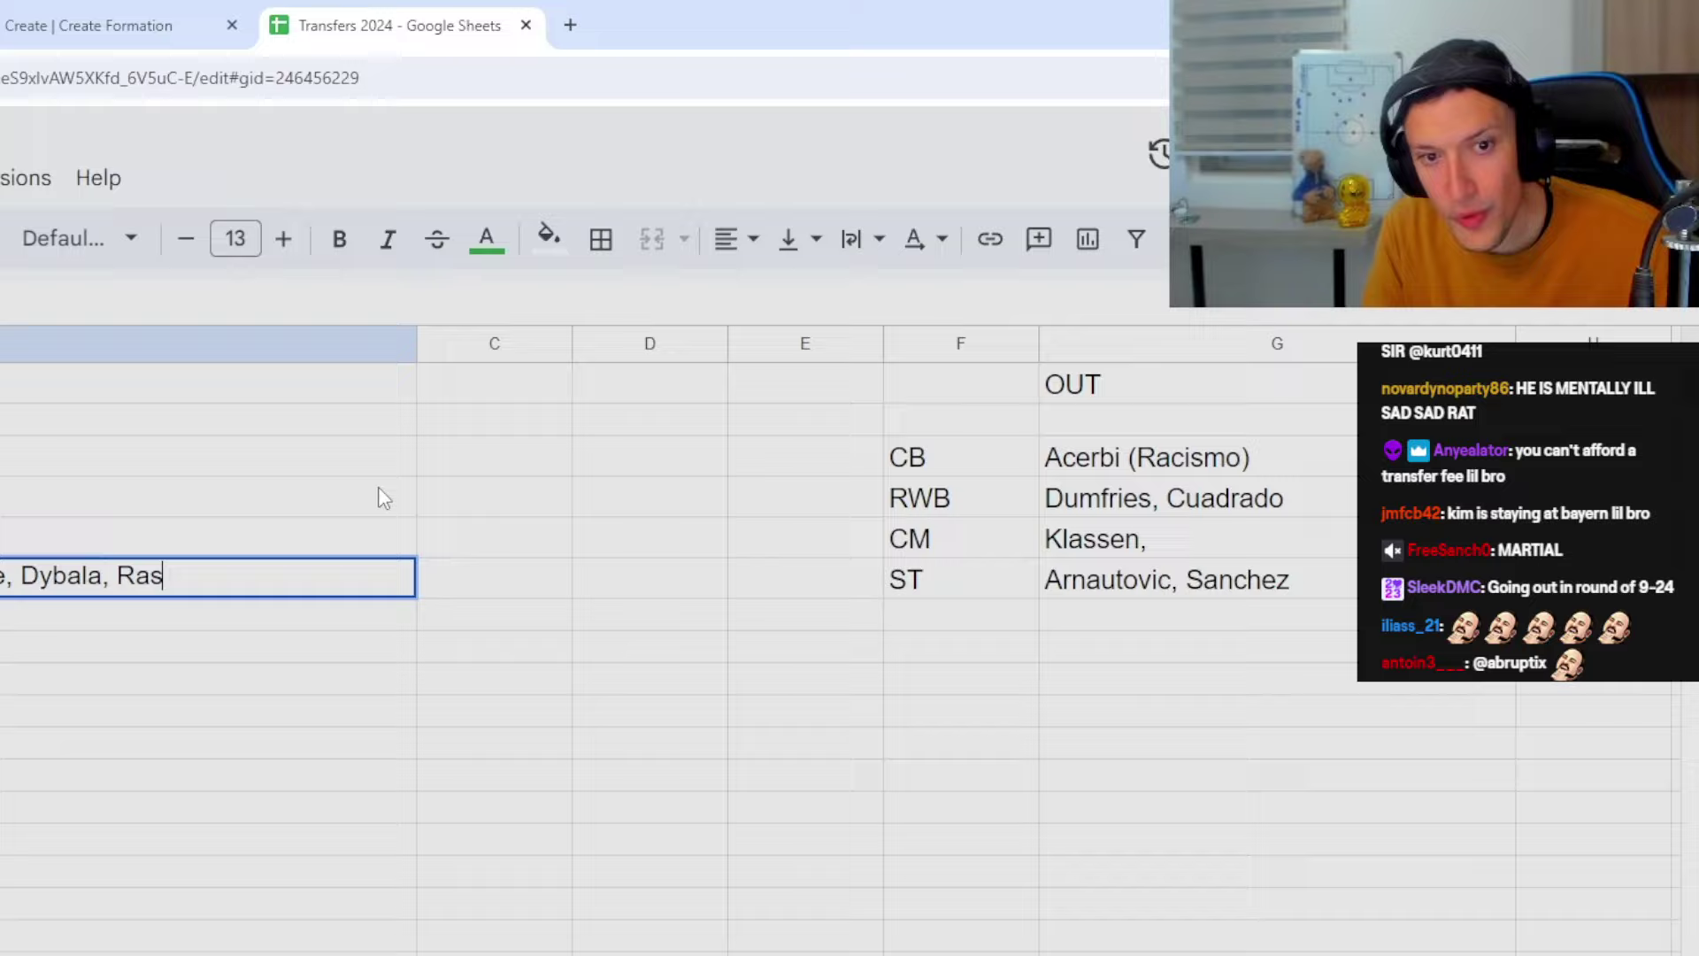
type("padori")
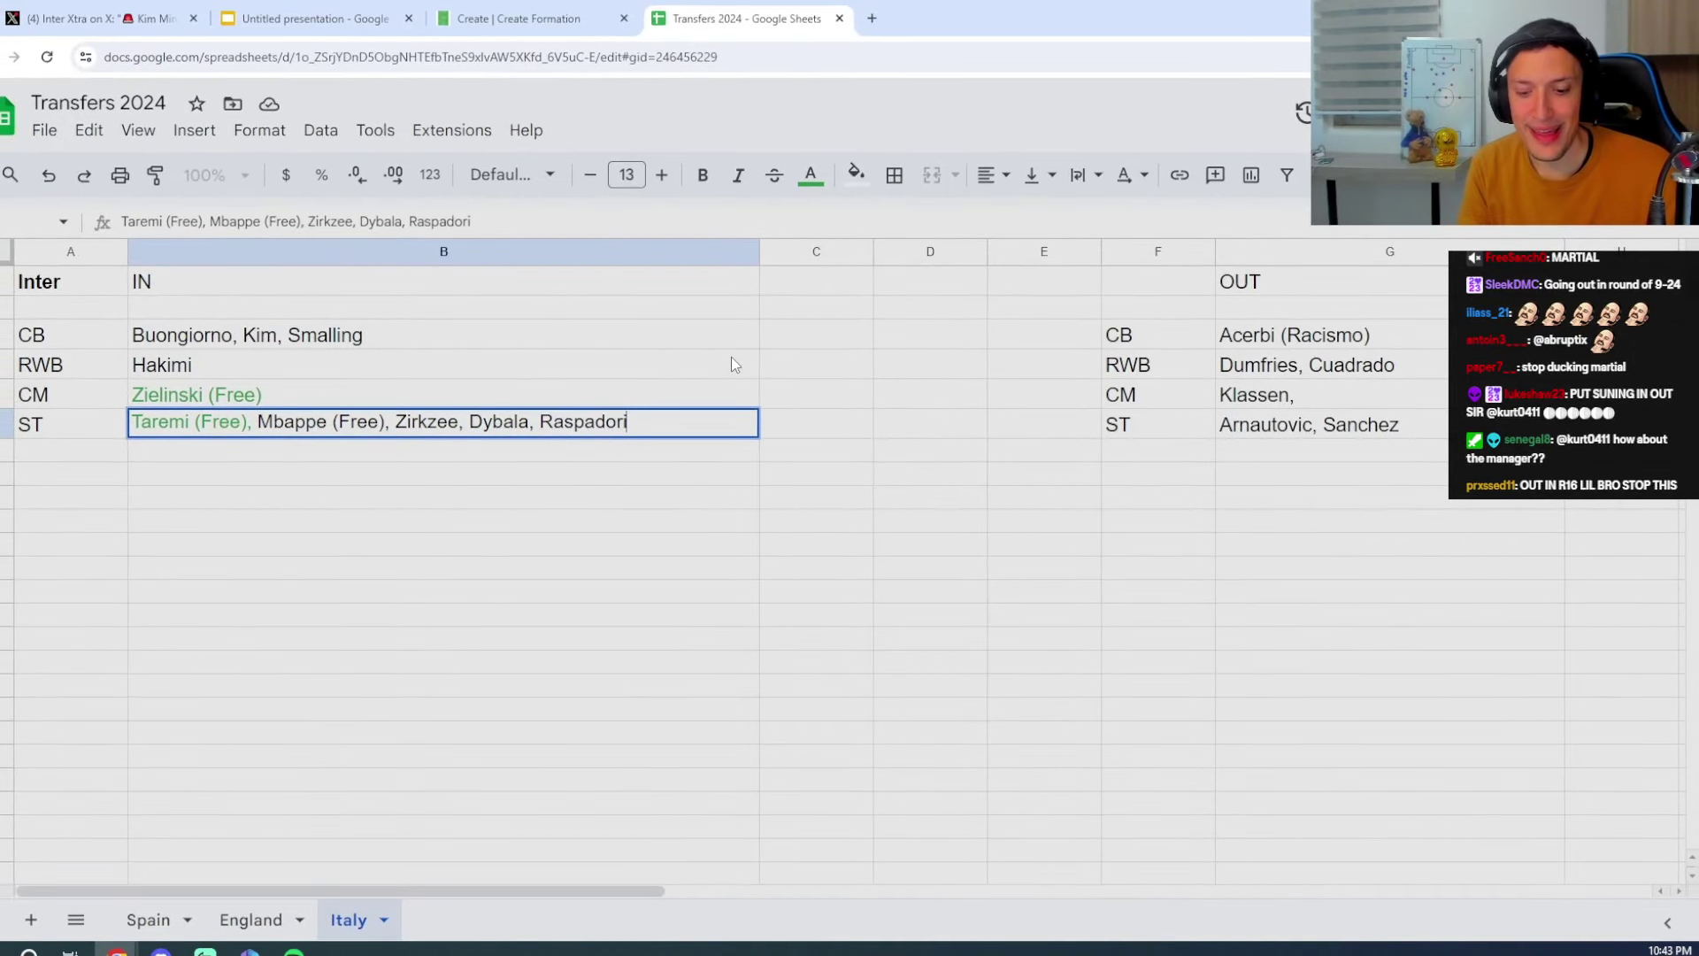
type(", Gu")
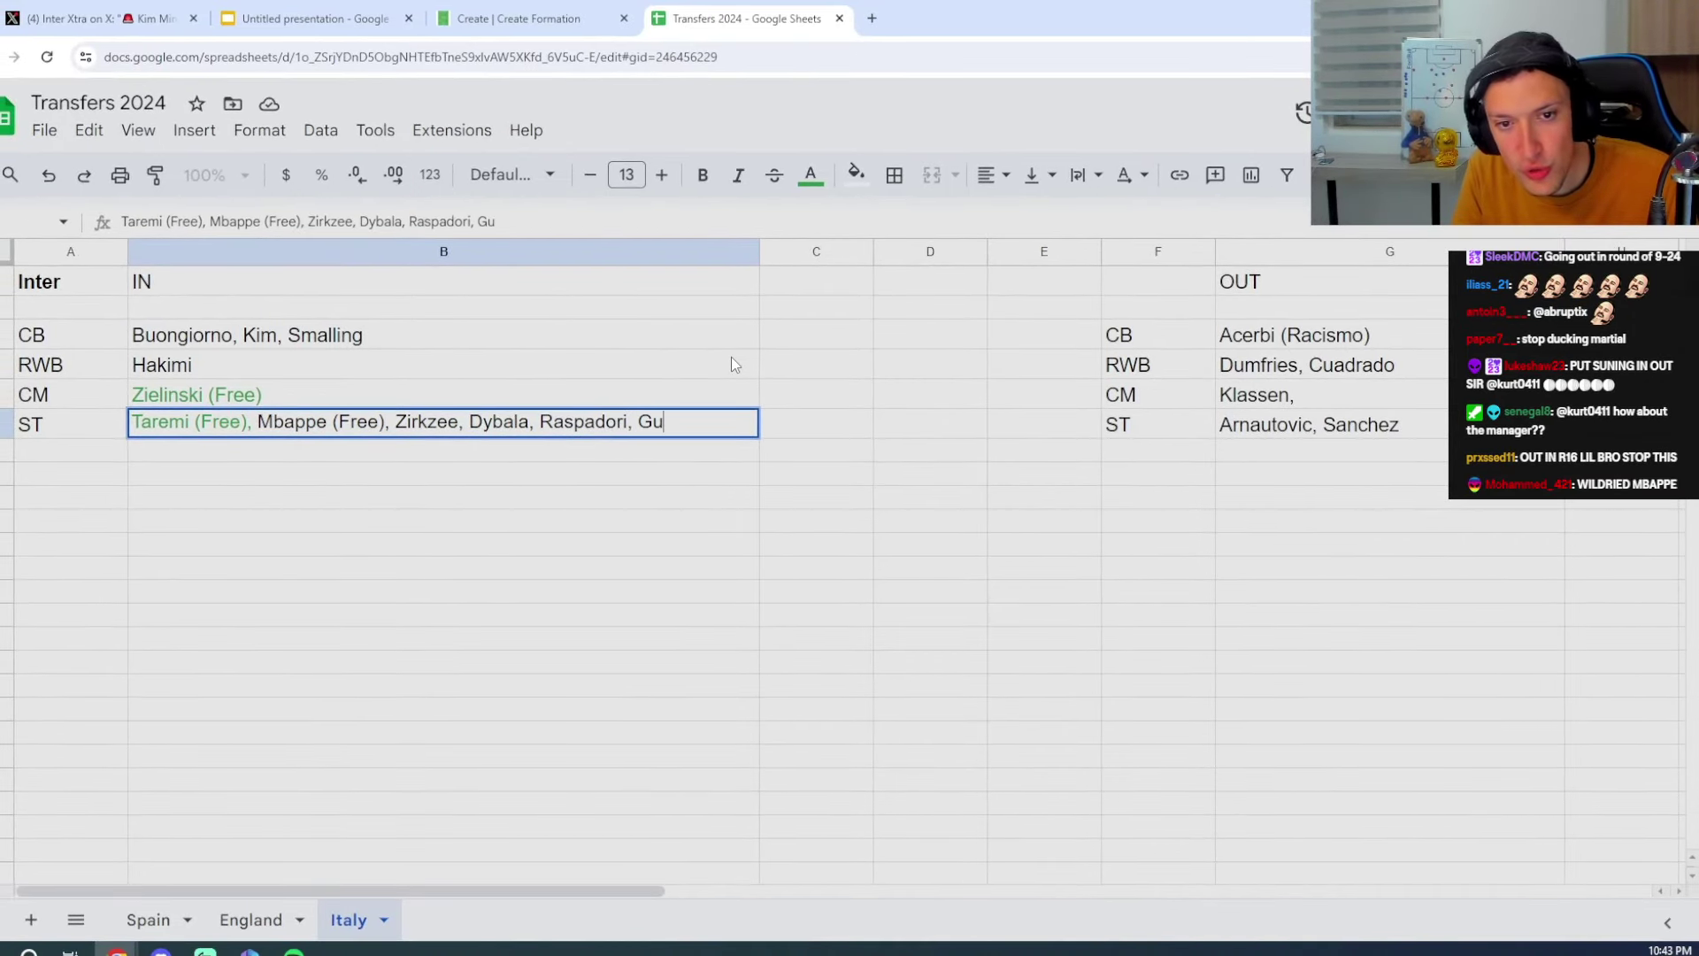
type("d")
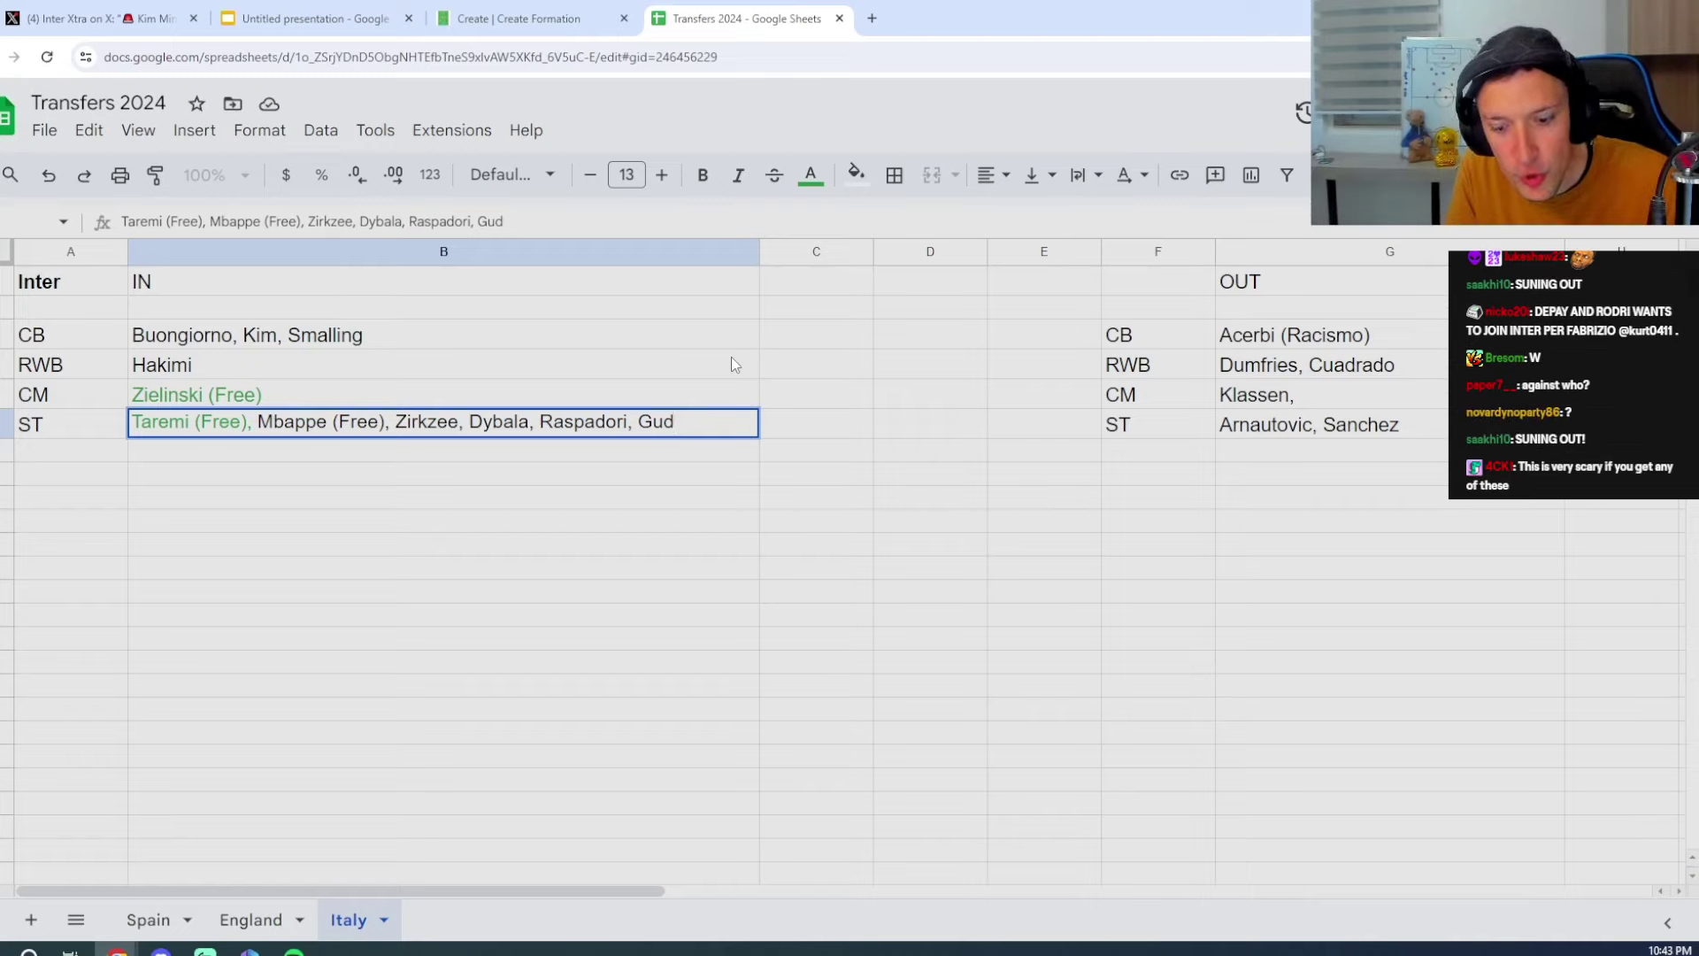
type("monsson")
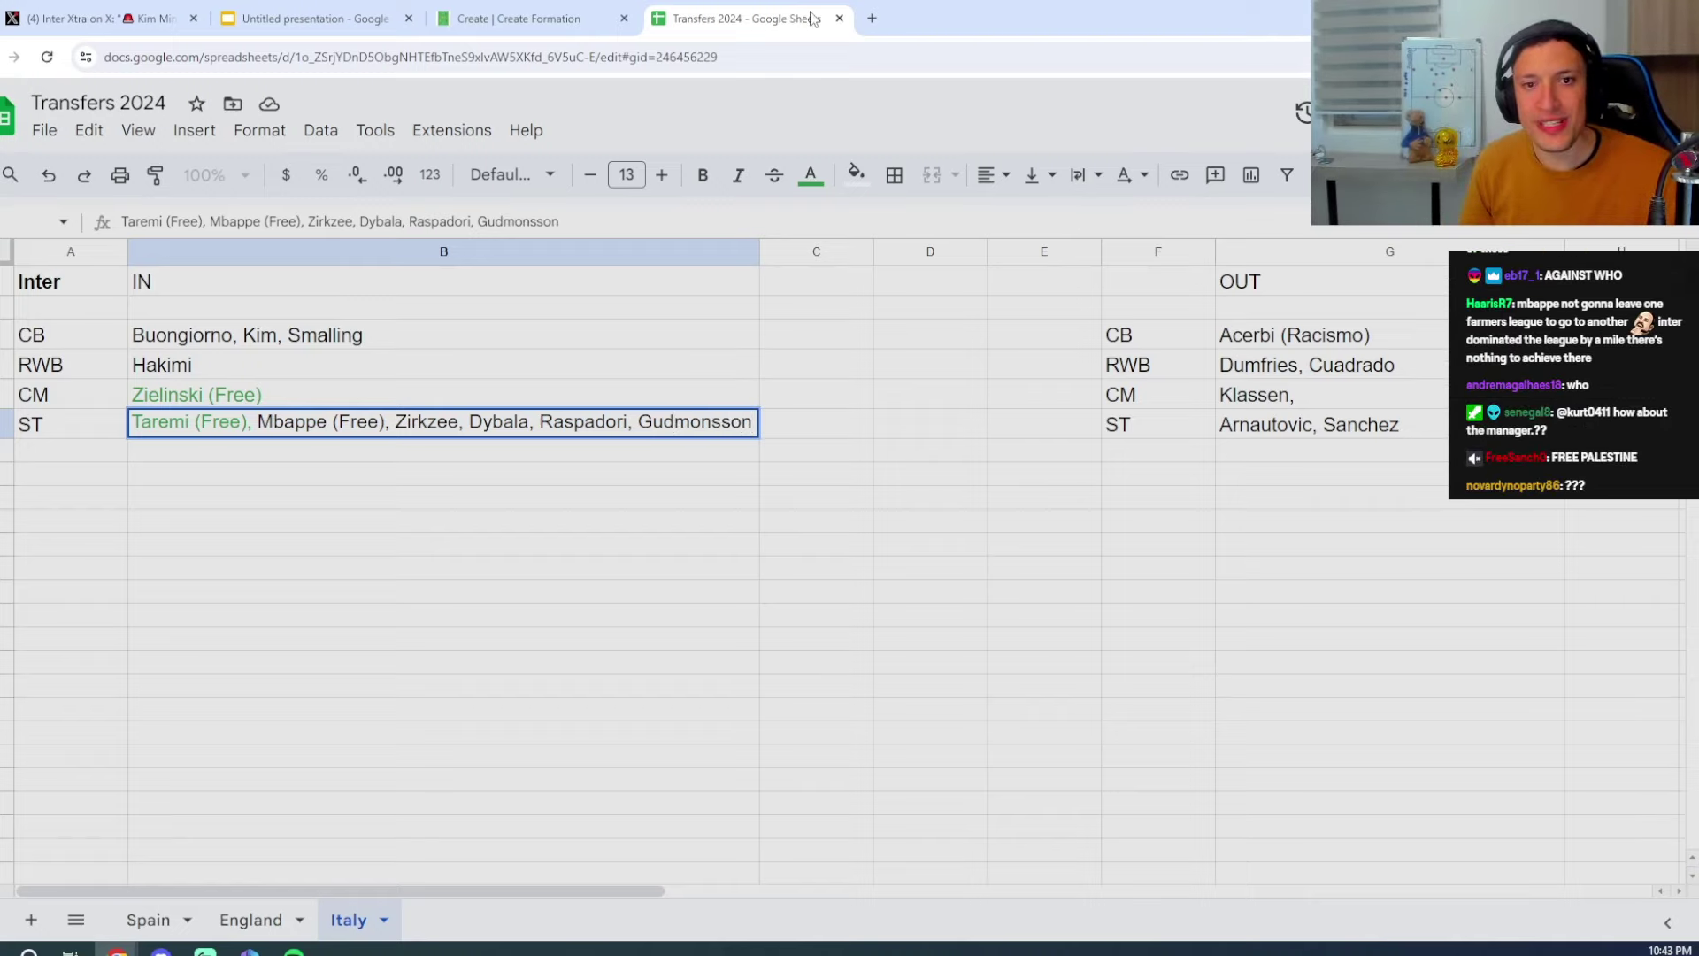
left_click_drag(759, 252, 825, 255)
left_click(684, 657)
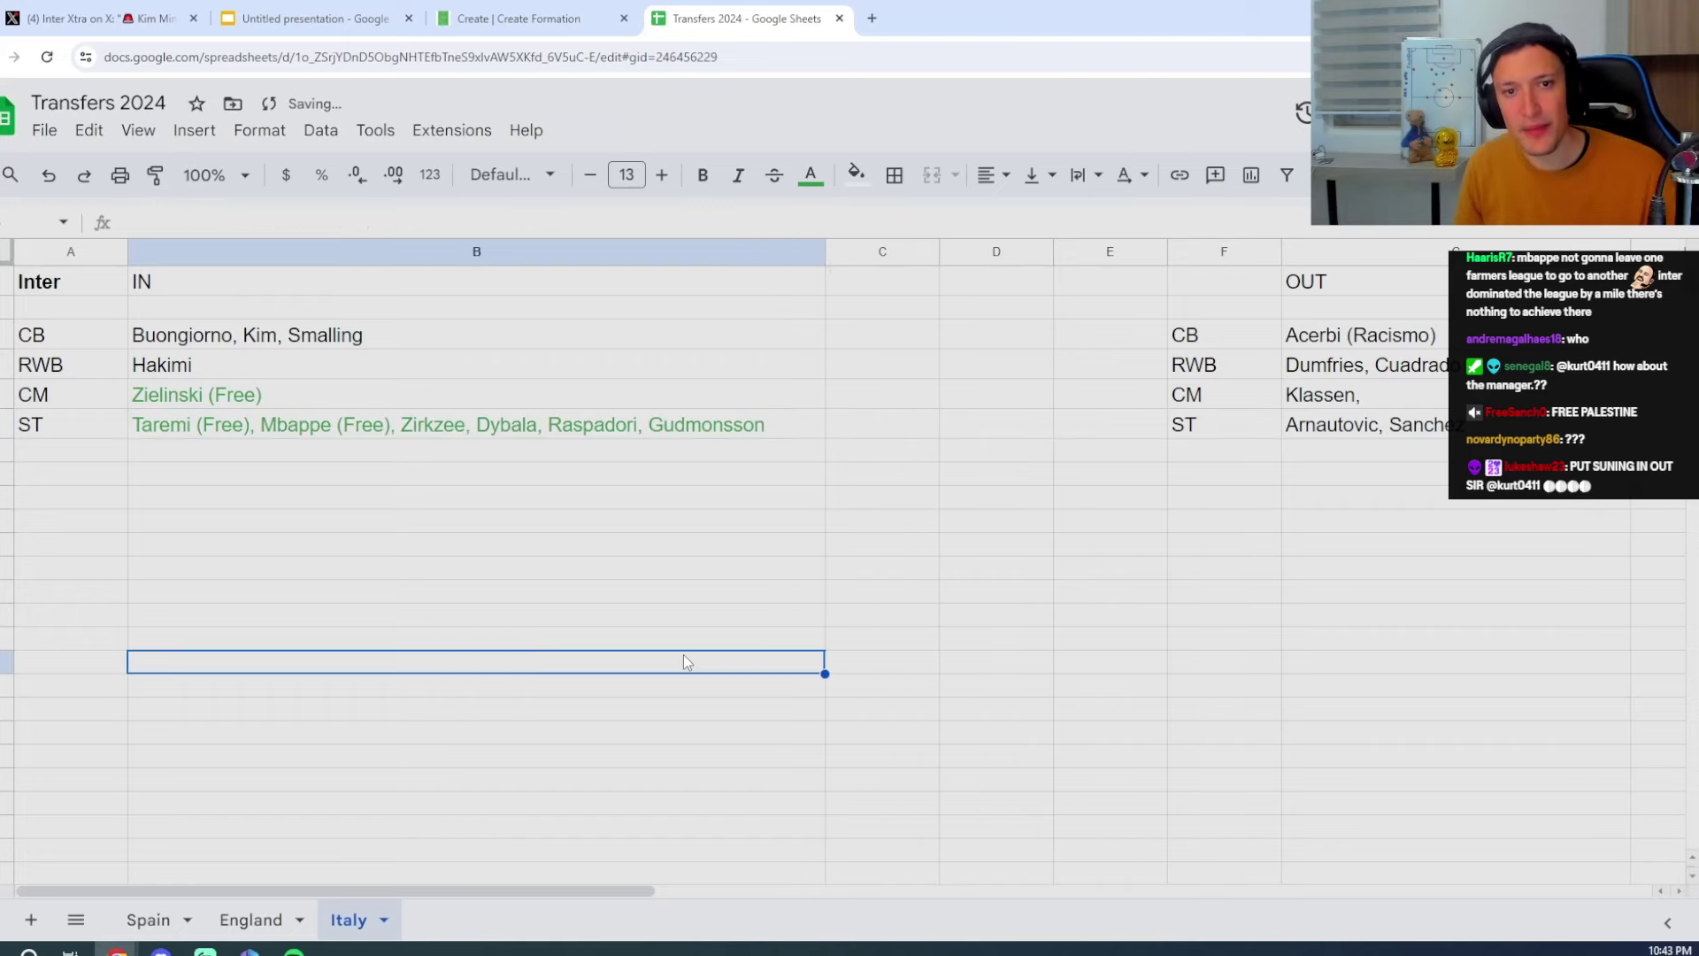
Set the striker names after Taremi to black text
left_click(714, 425)
key("Return")
key("ctrl+shift+Left")
key("ctrl+shift+Left")
key("ctrl+shift+Left")
key("ctrl+shift+Left")
key("ctrl+shift+Left")
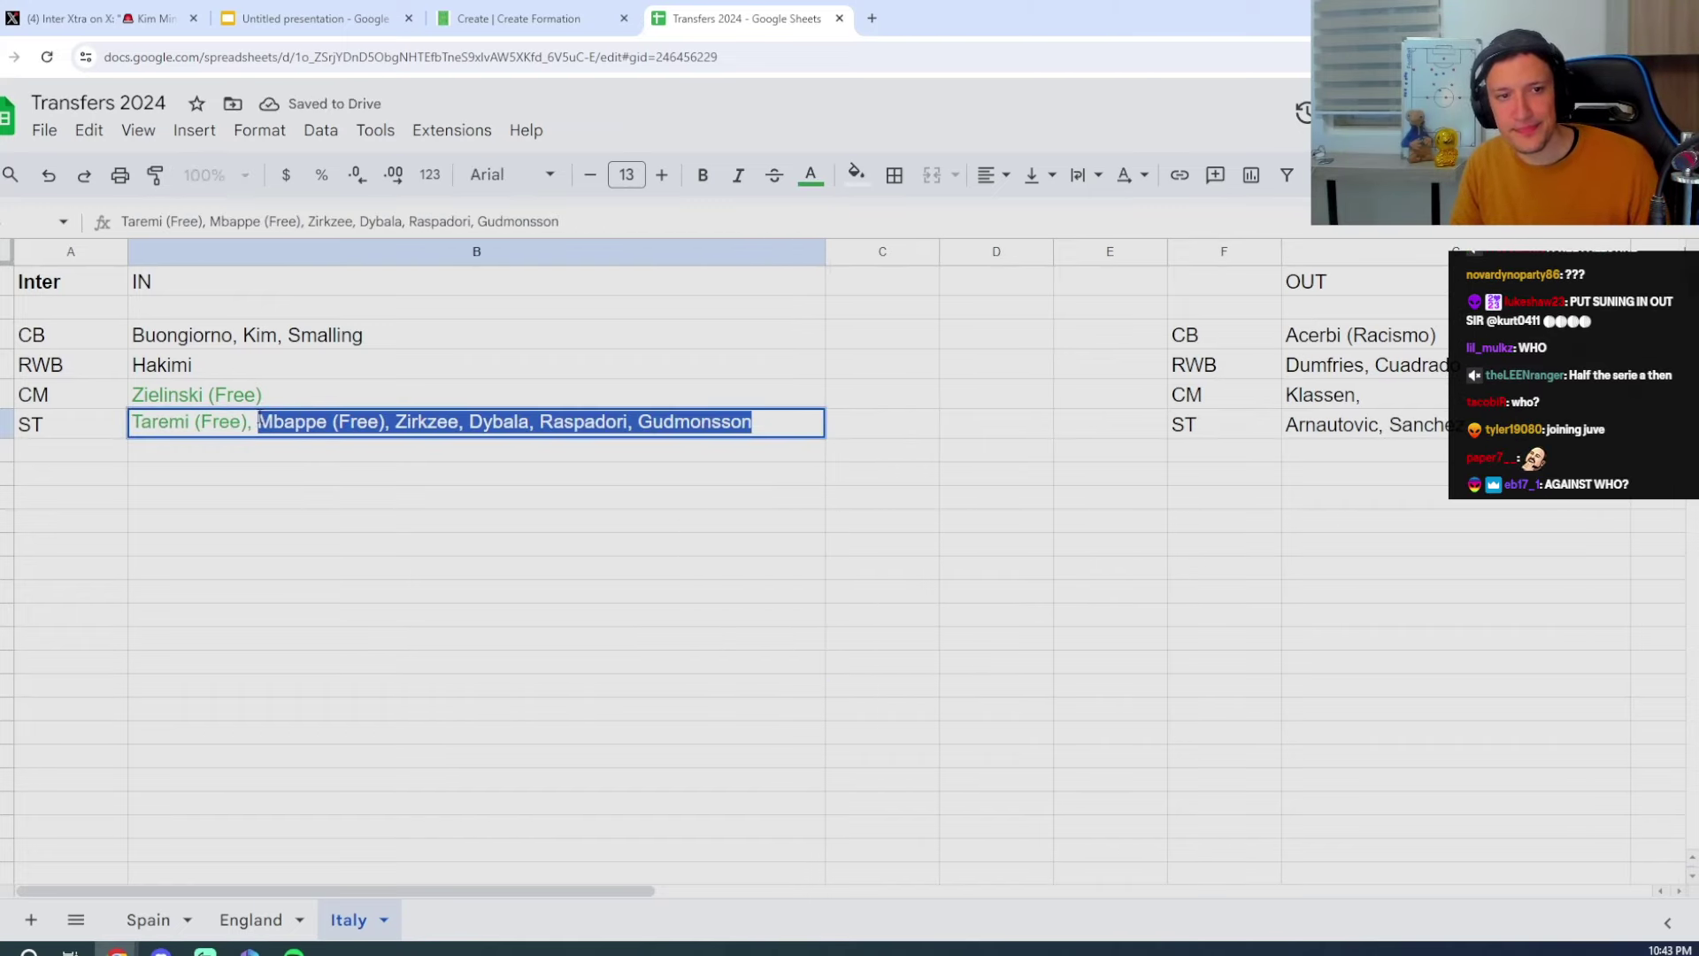
left_click(810, 174)
left_click(816, 481)
key("Return")
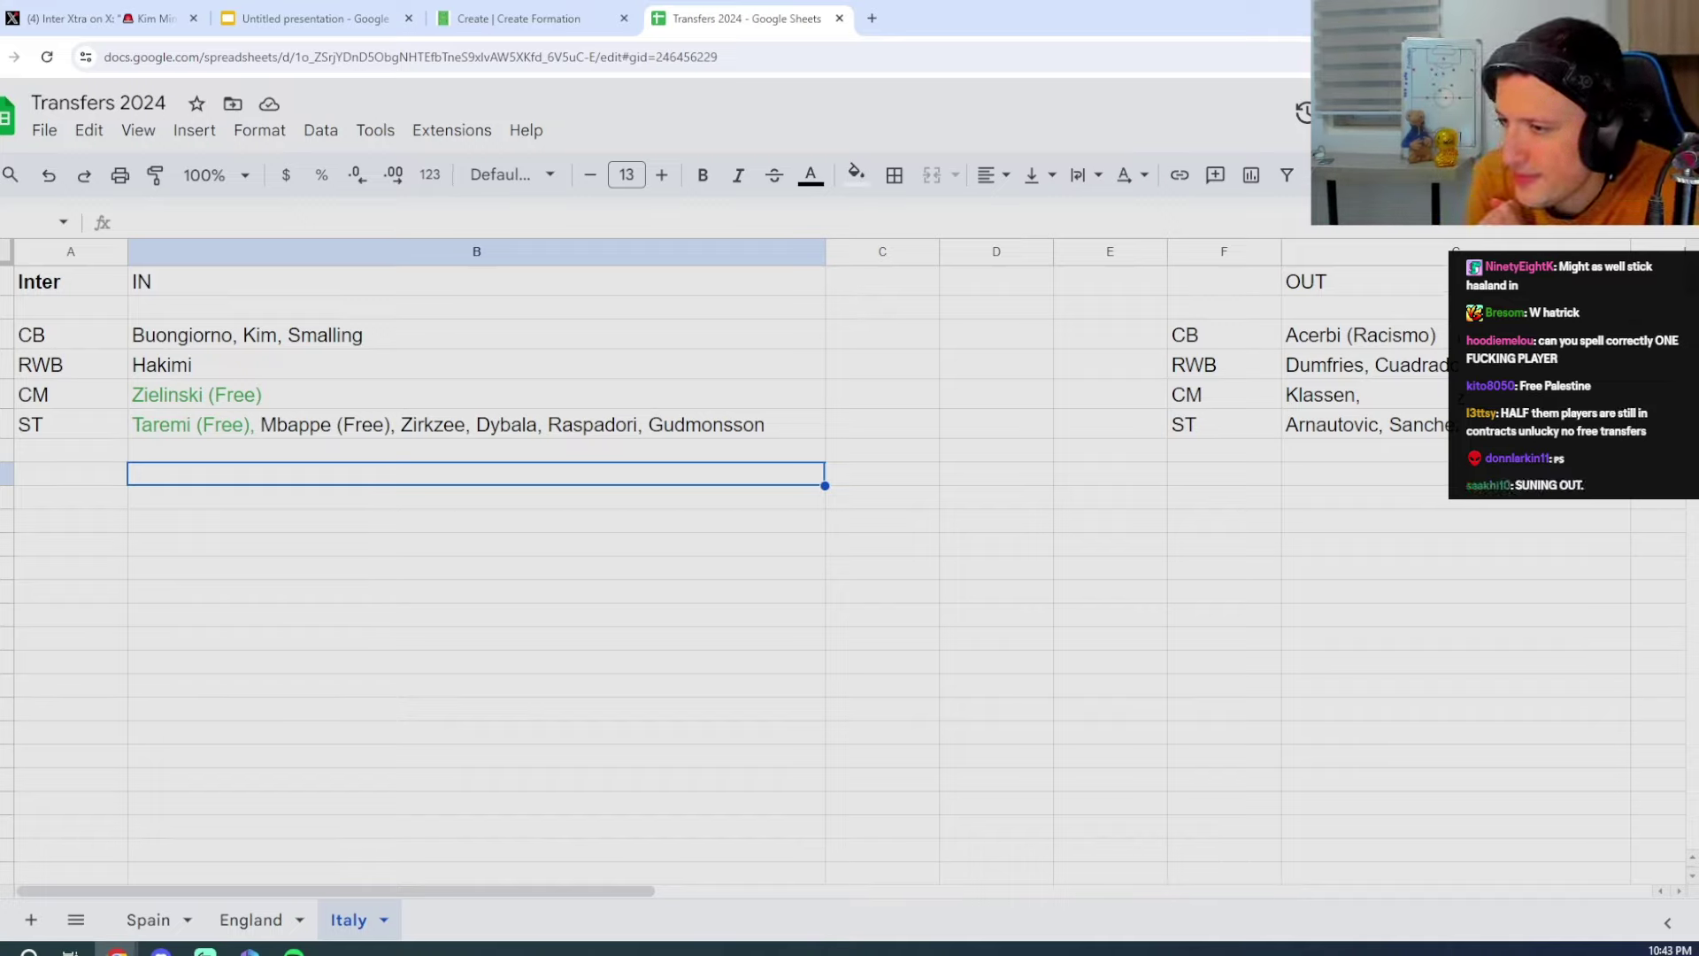
left_click(87, 500)
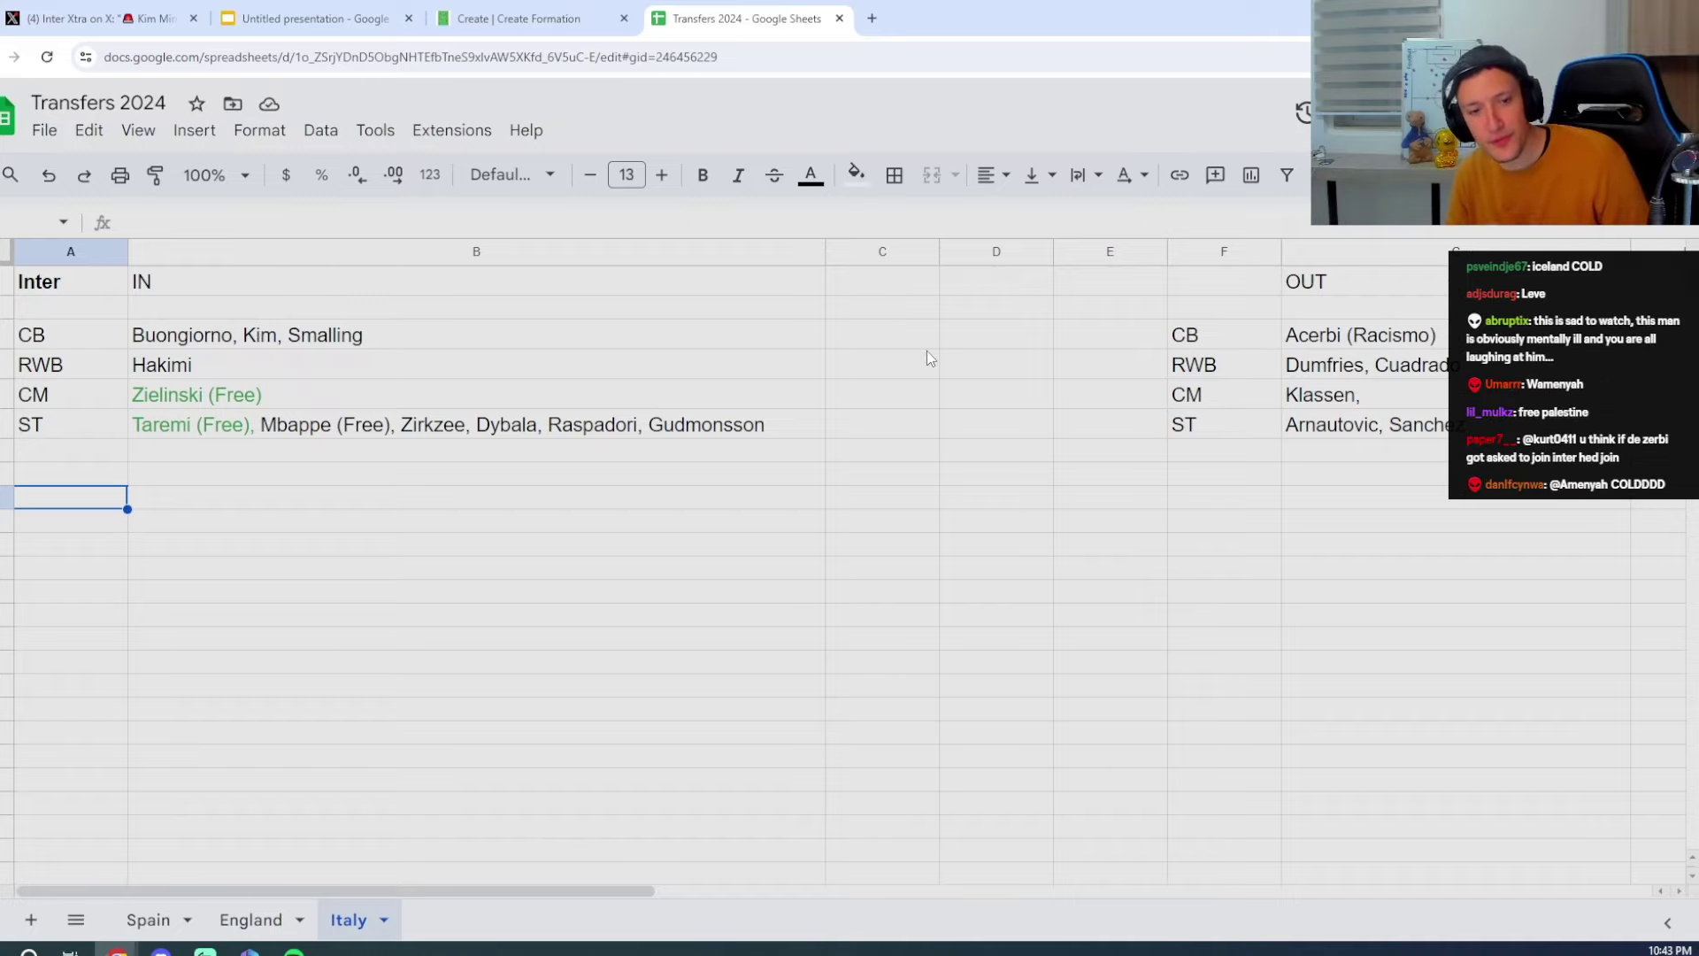
Flip through the Spain, England and Italy tabs, landing on Spain
left_click(151, 919)
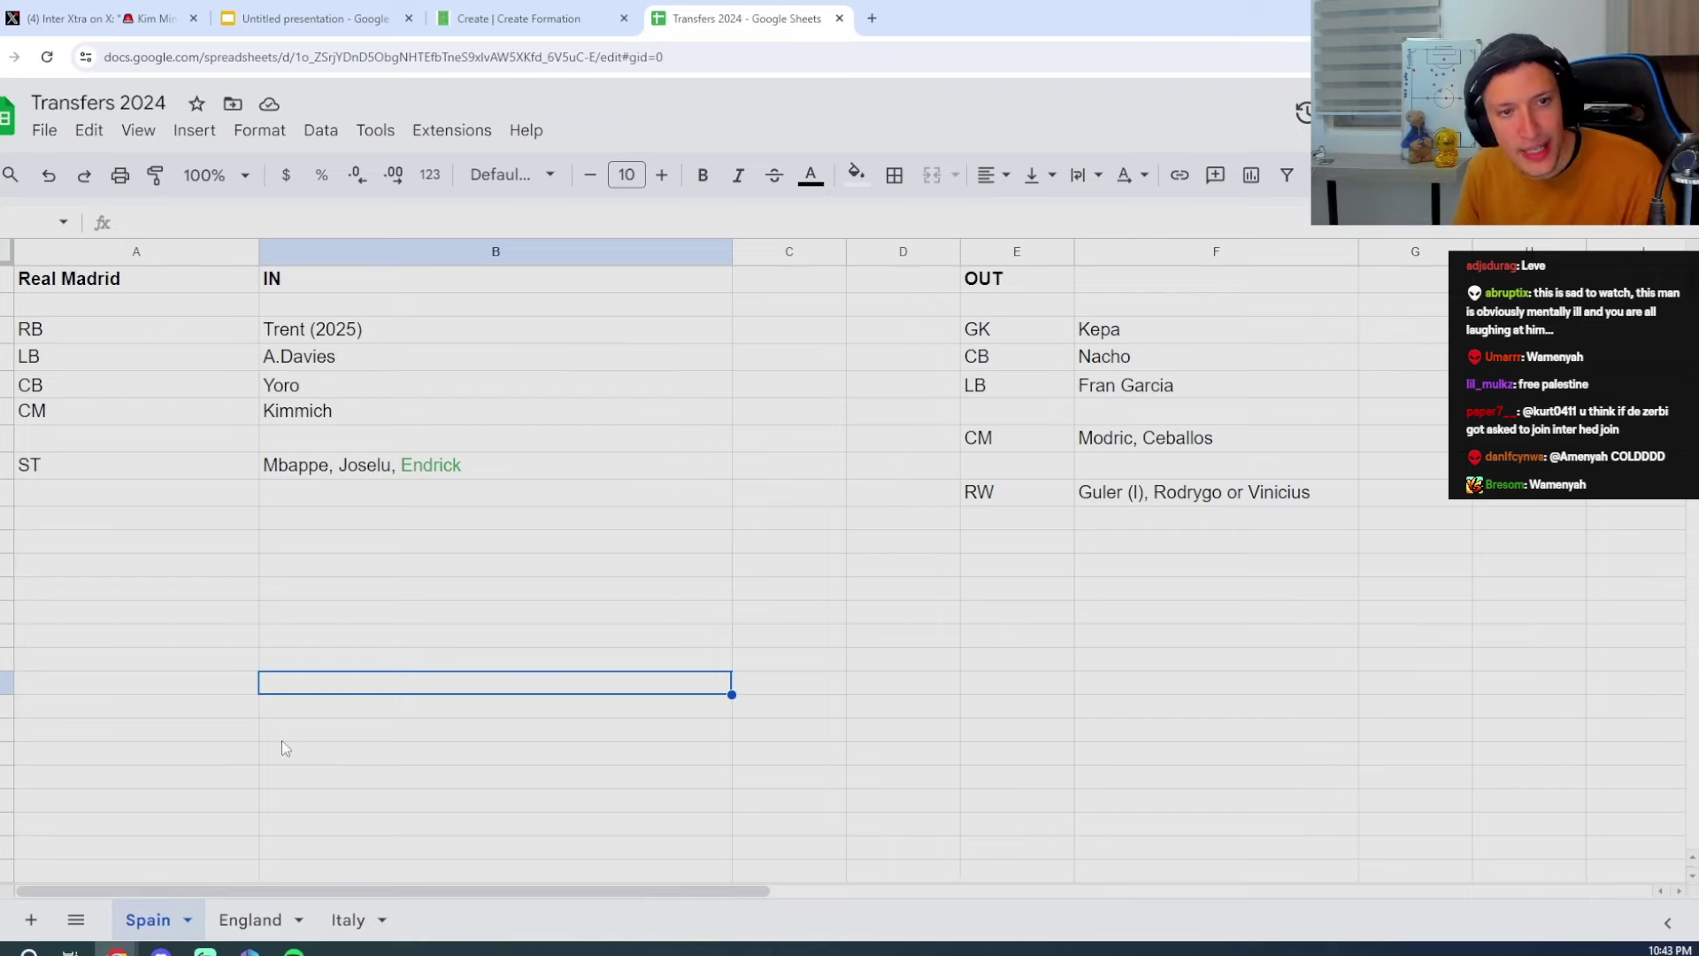
left_click(271, 918)
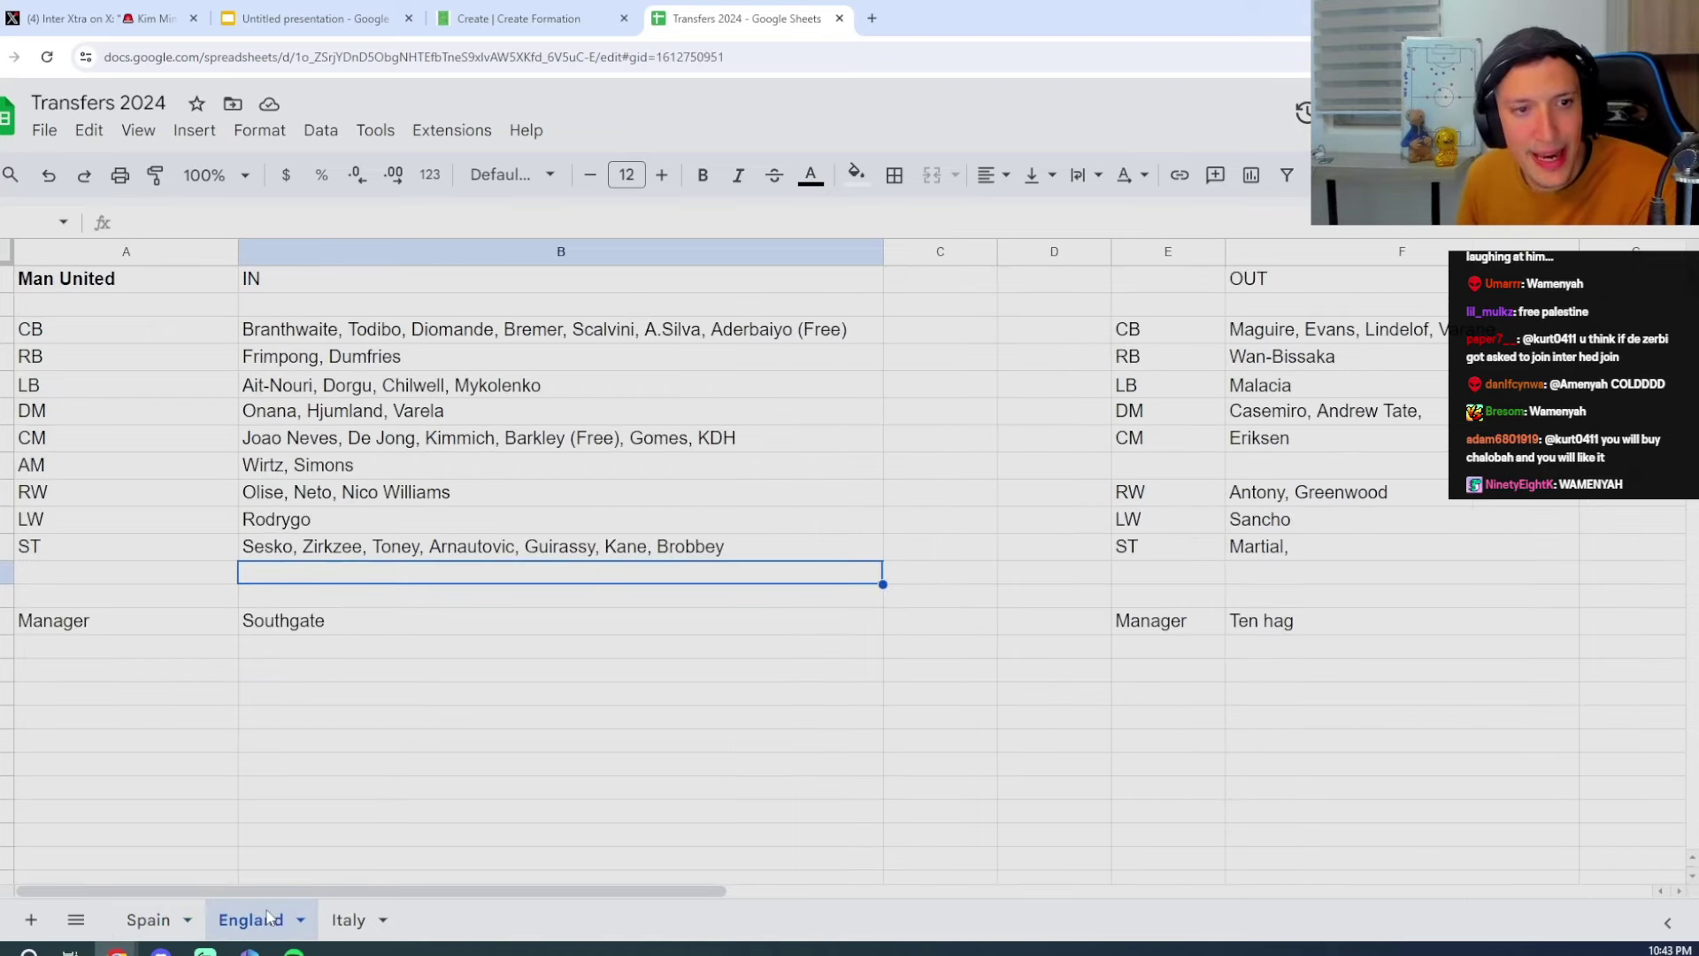
left_click(357, 925)
left_click(150, 919)
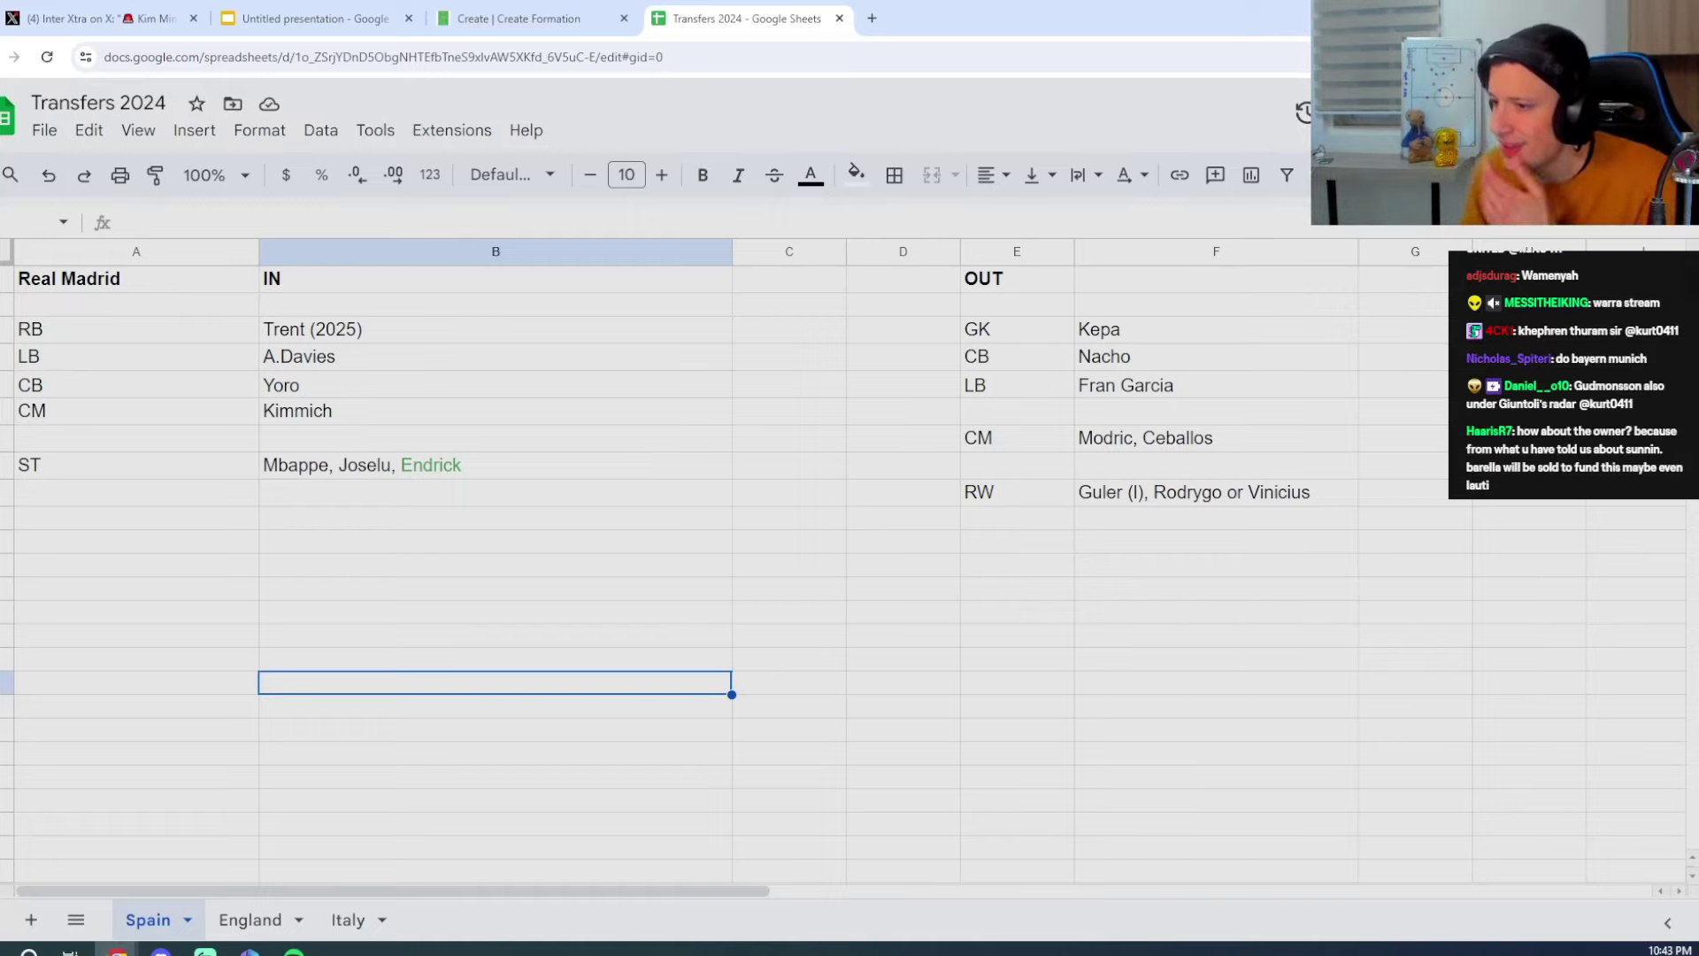
Back on Italy, add Thuram in black to the Zielinski midfielders cell
left_click(342, 918)
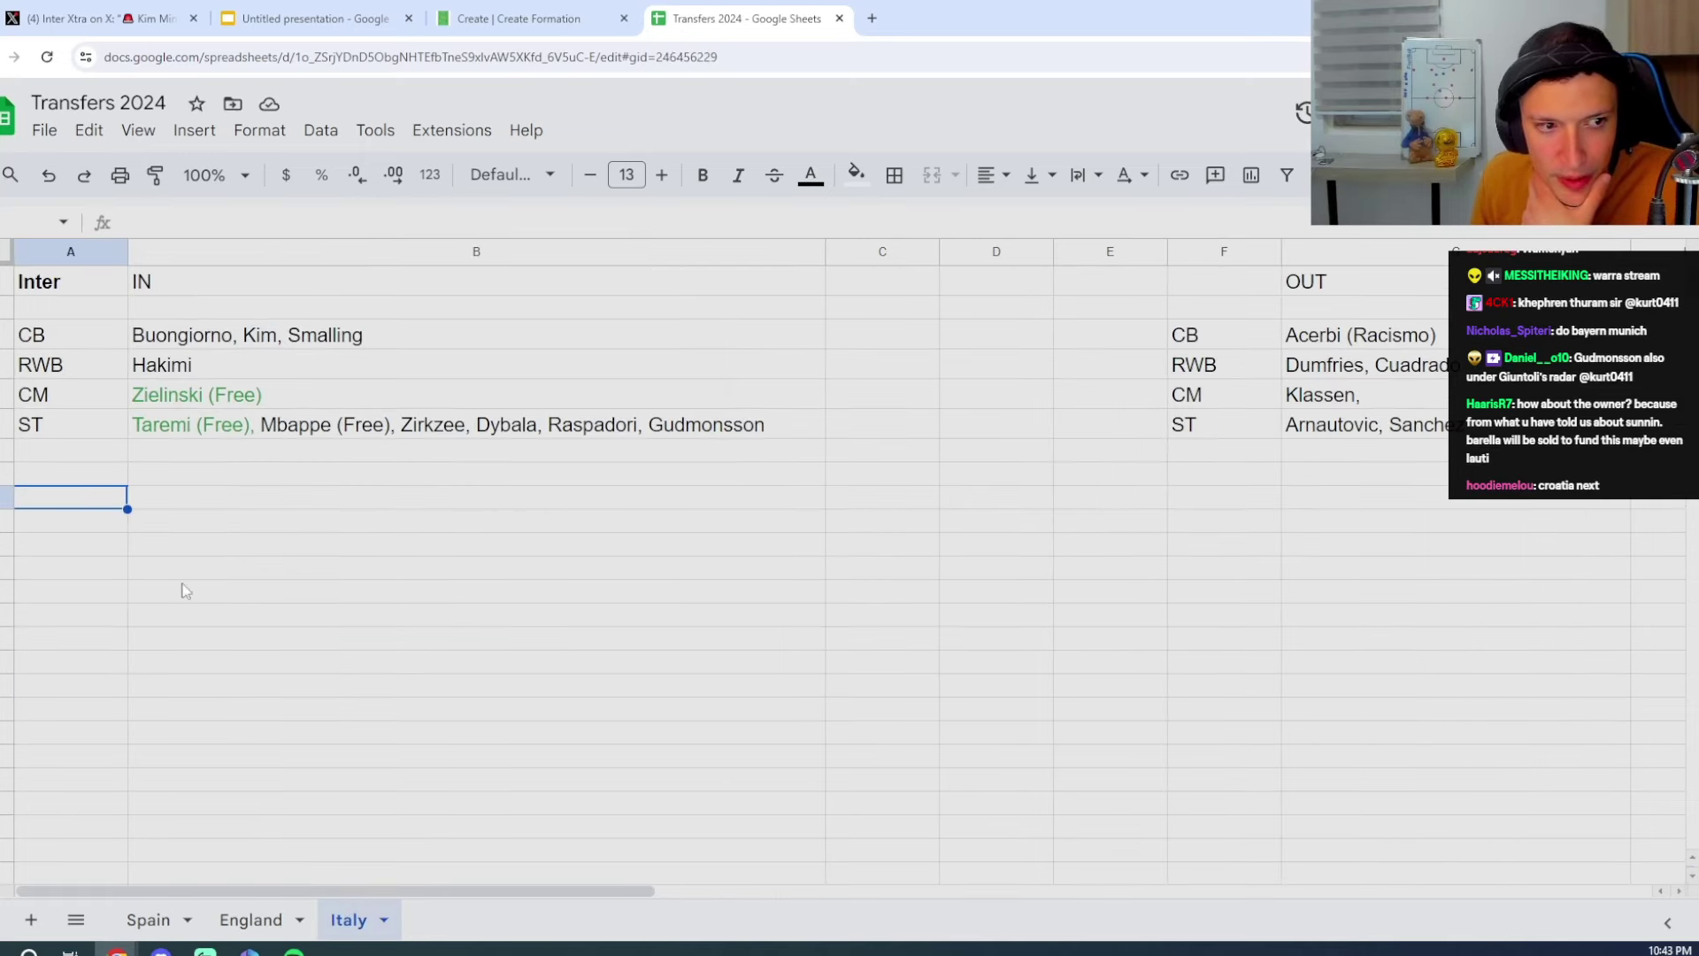
double_click(339, 396)
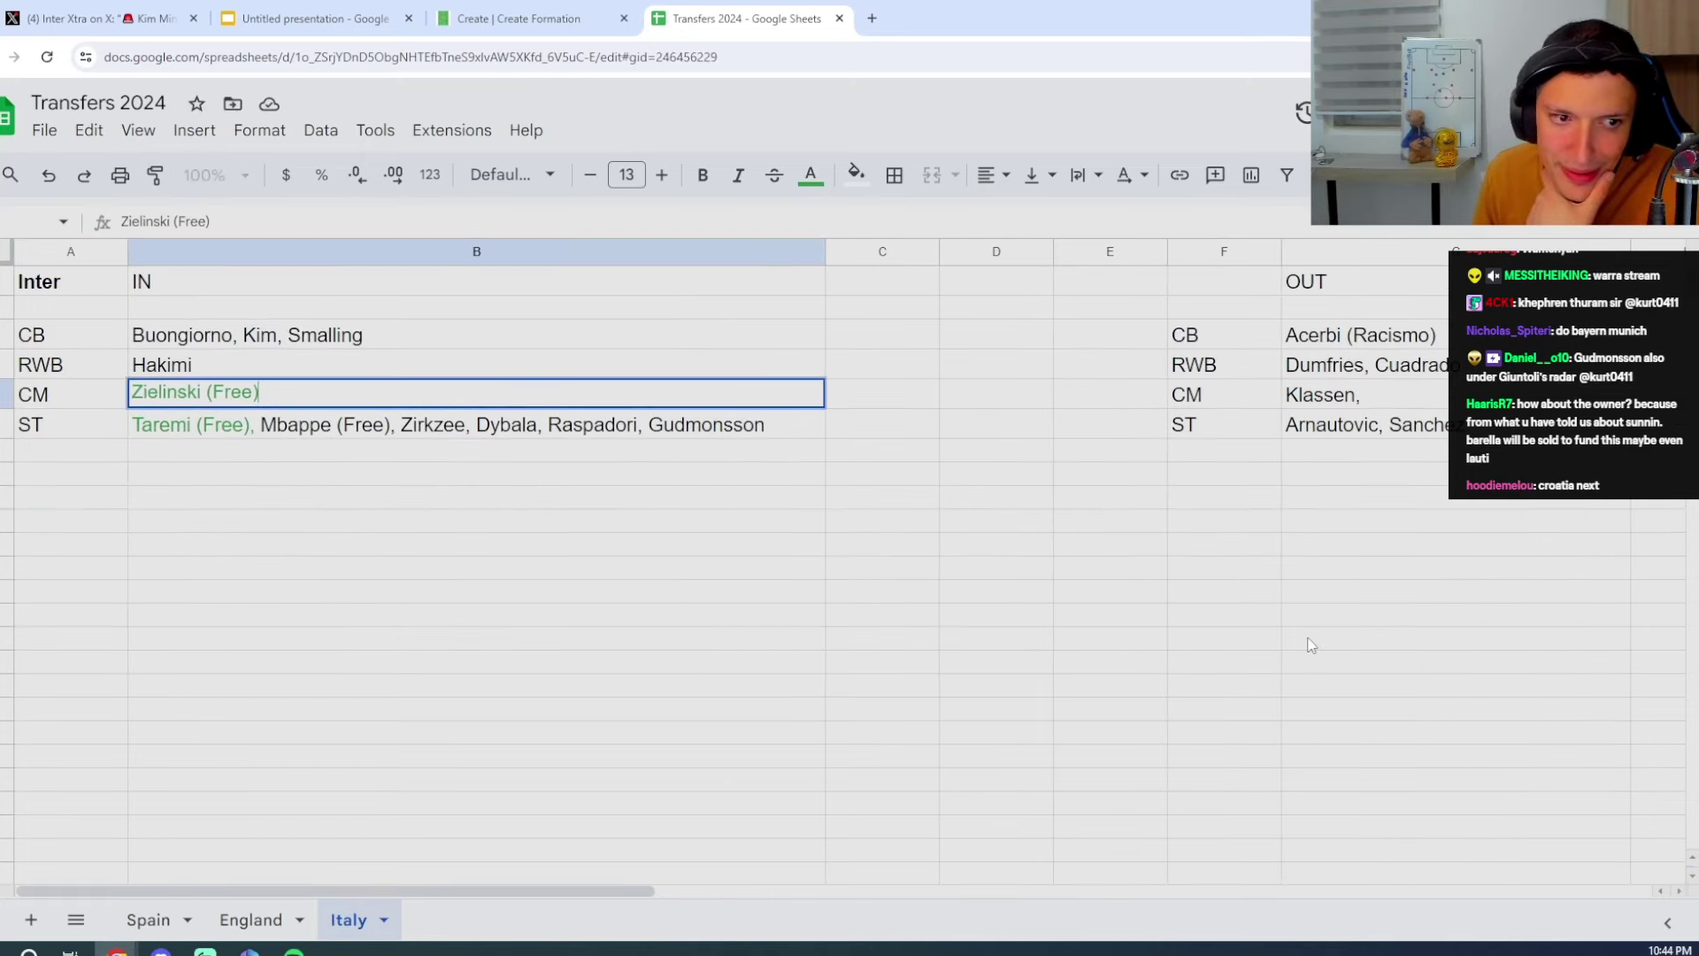
type(", , Thu")
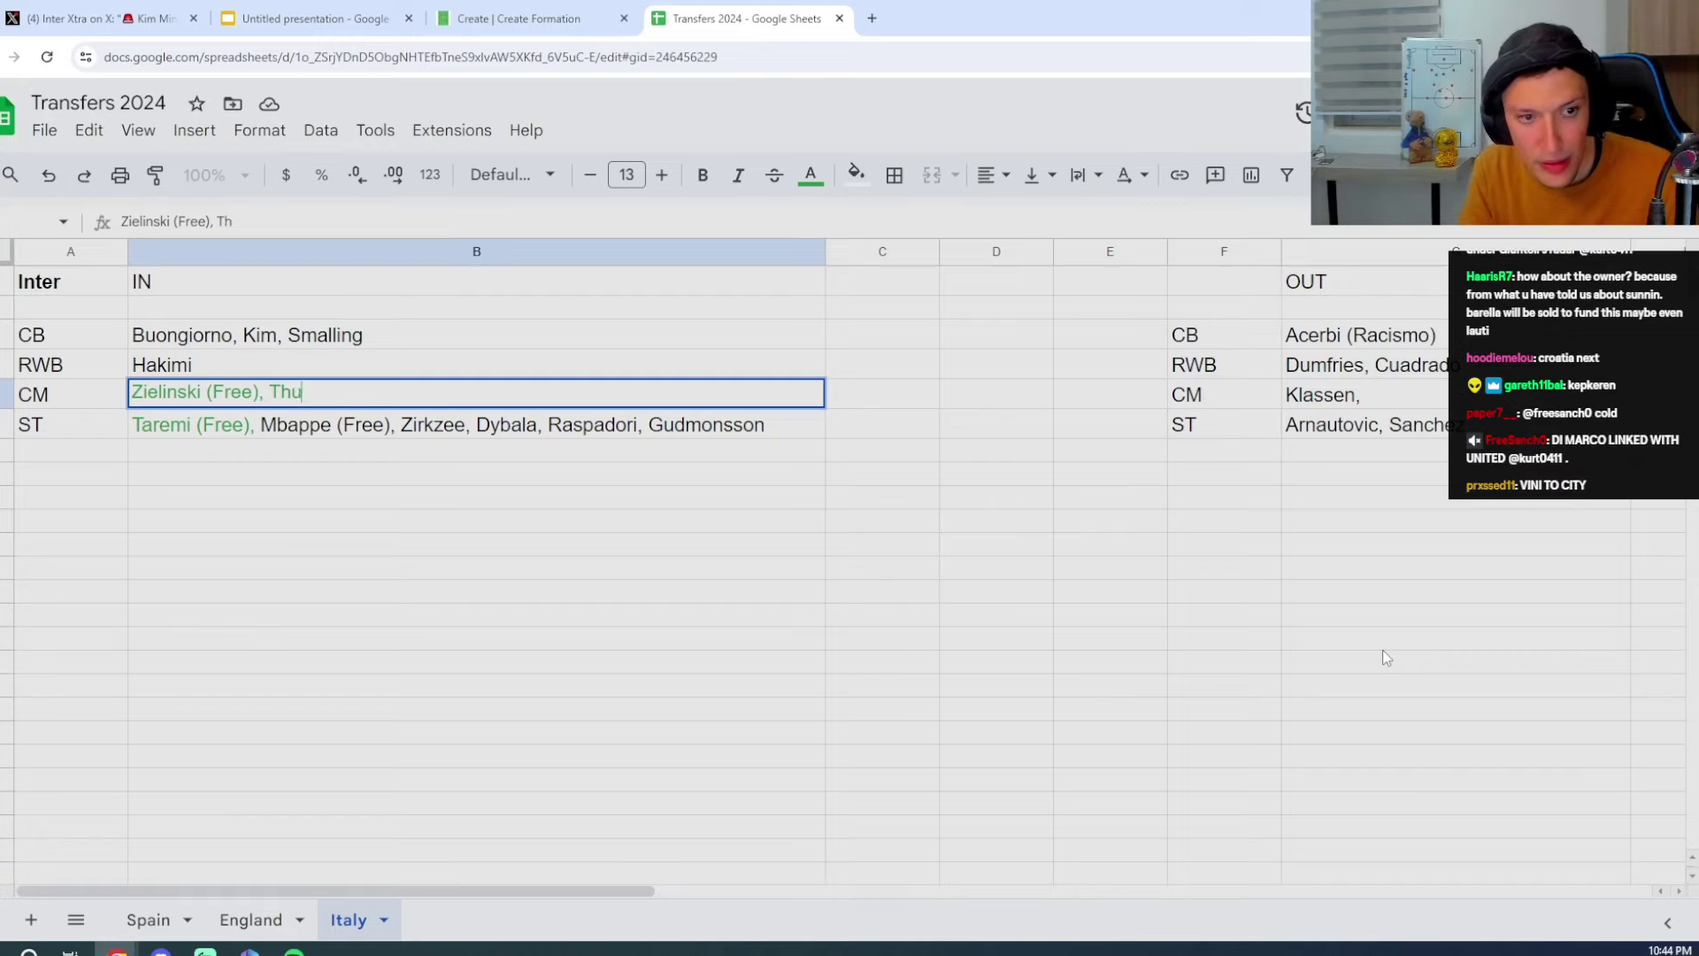
type("ram")
left_click(303, 464)
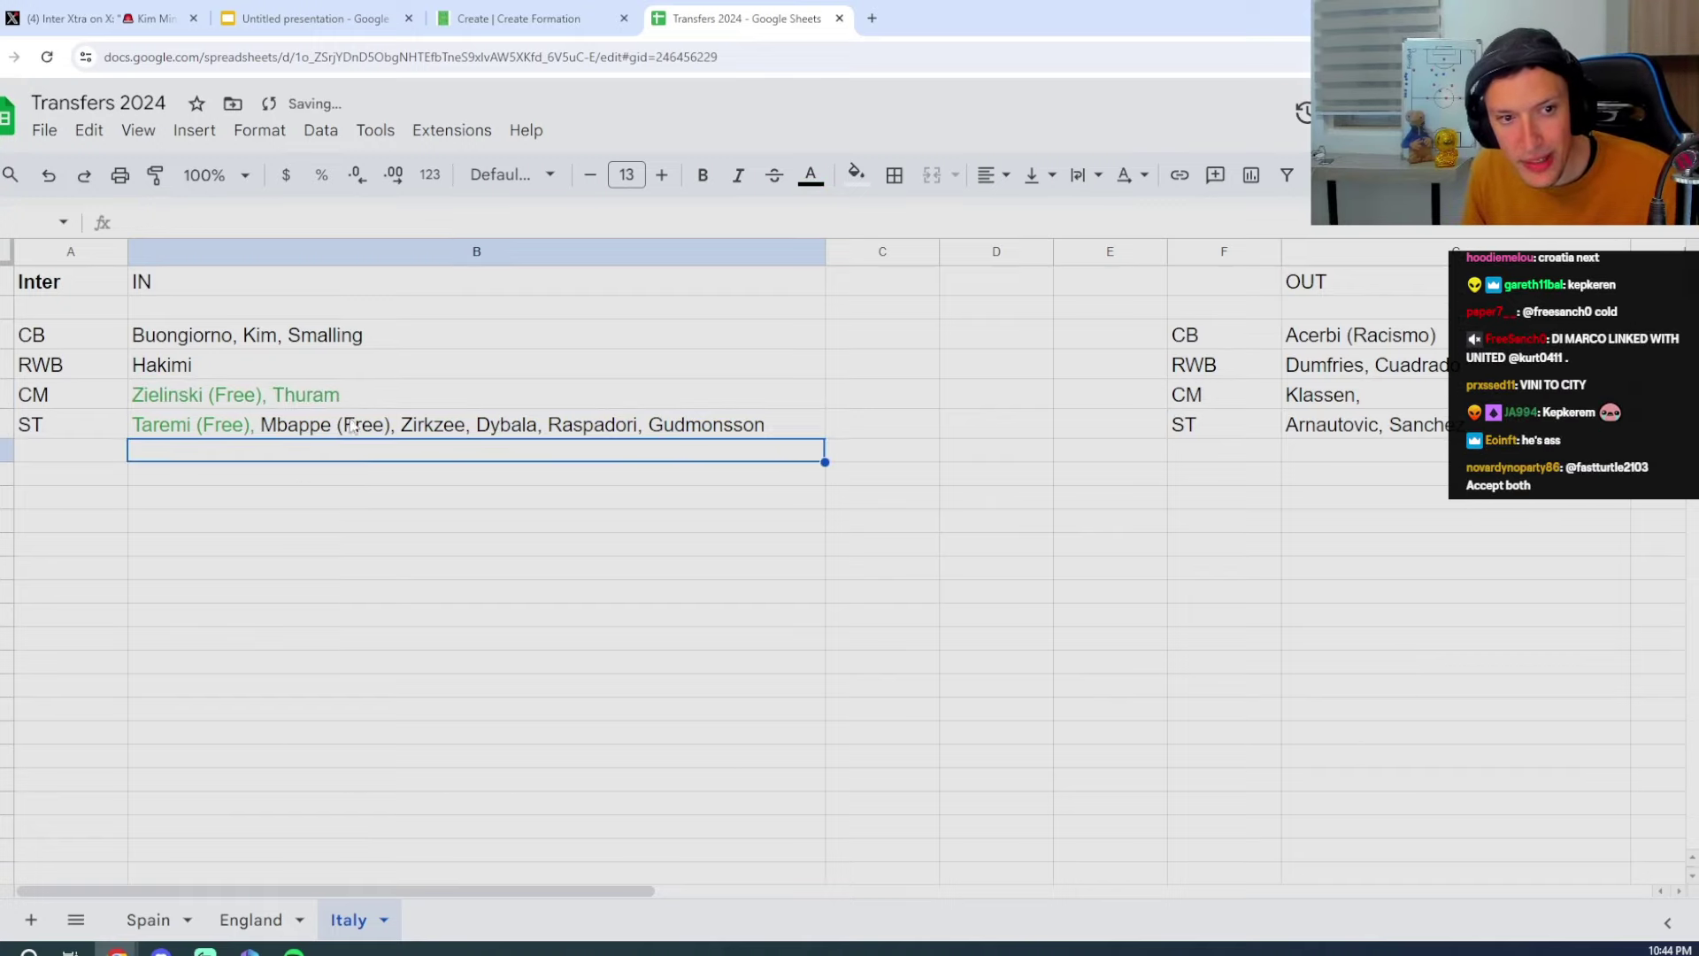
left_click(281, 389)
double_click(280, 389)
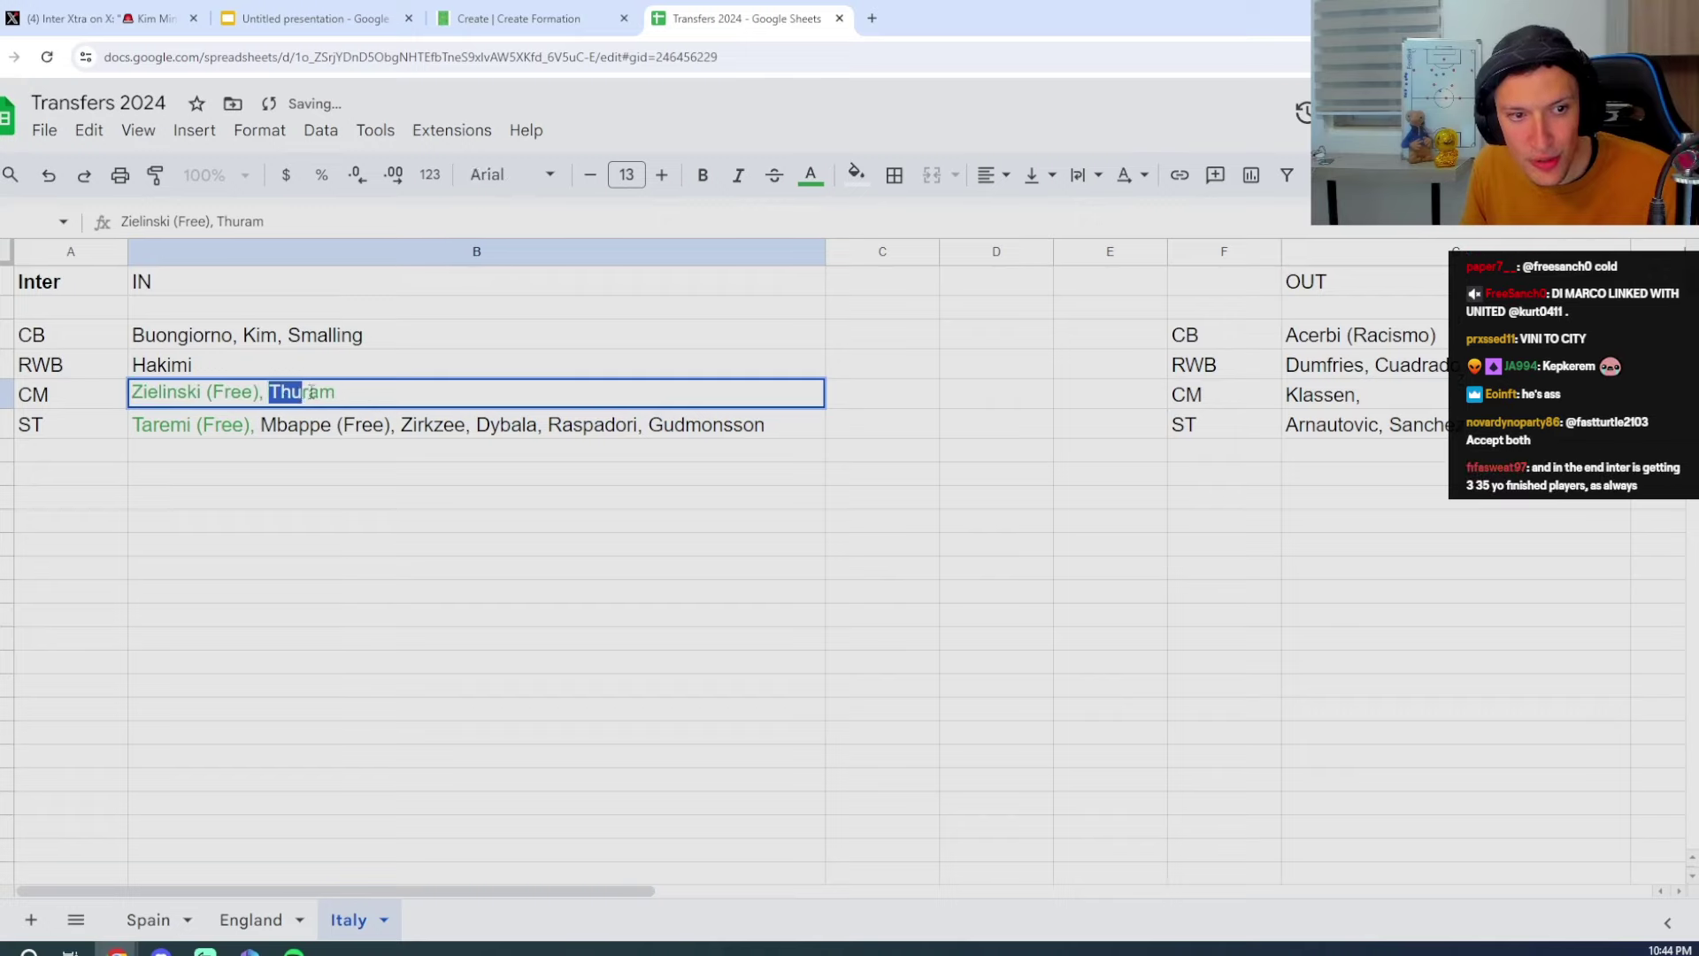
left_click(808, 175)
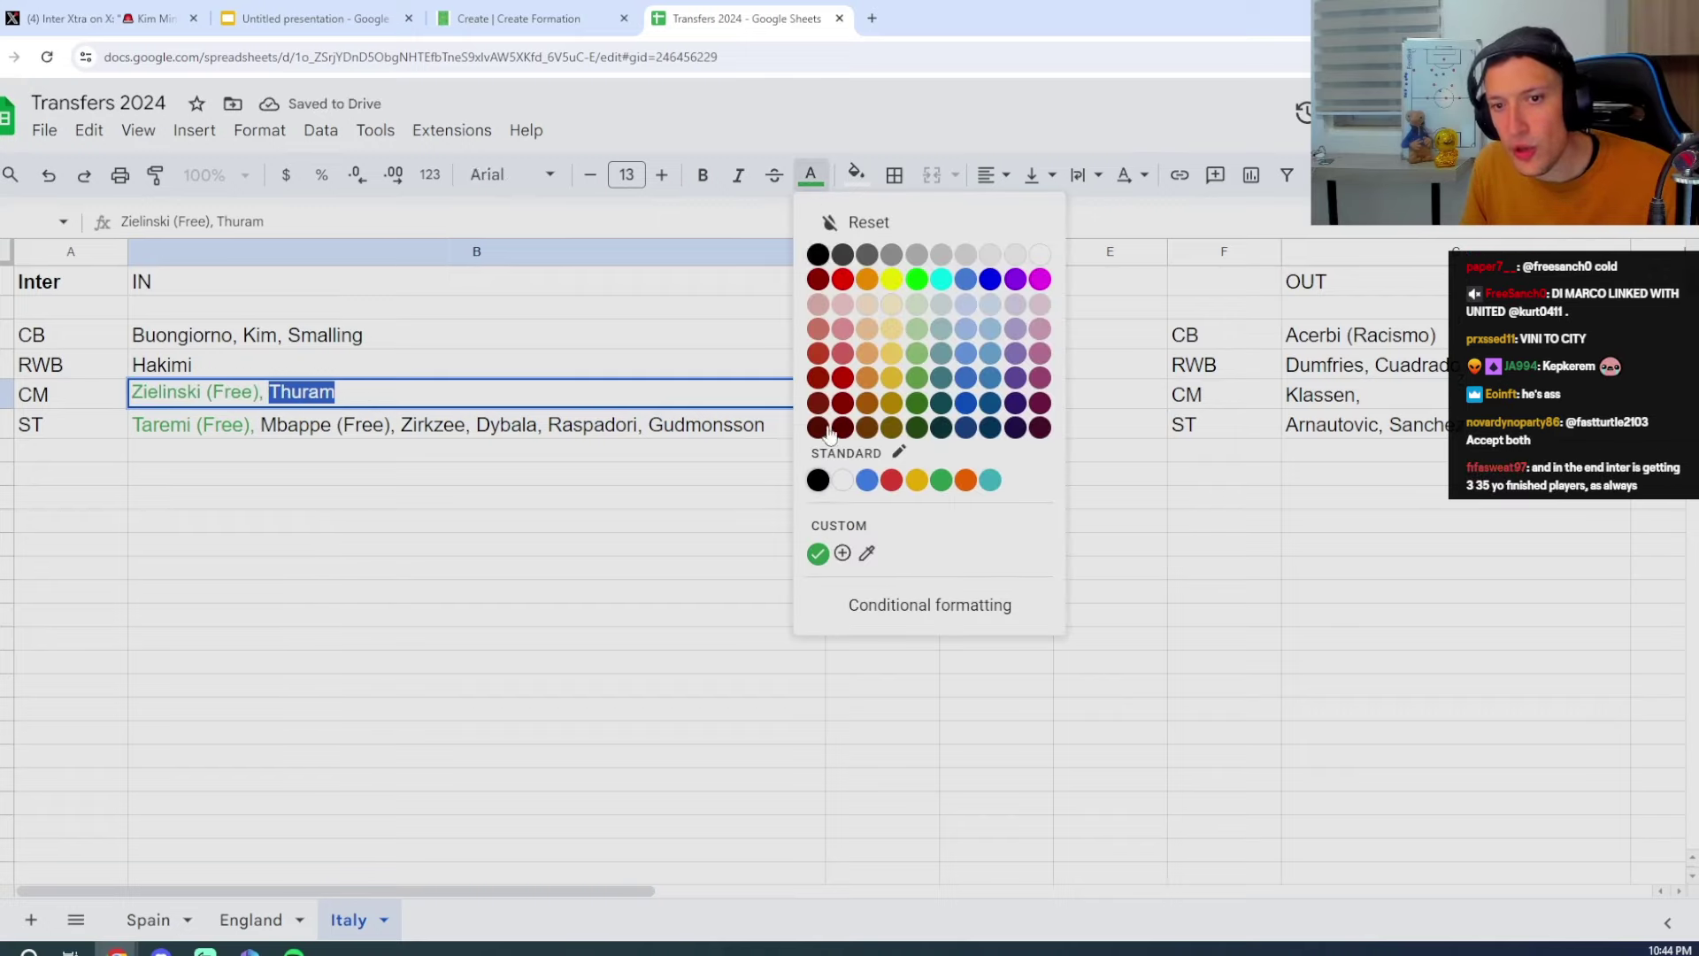
left_click(817, 480)
left_click(487, 512)
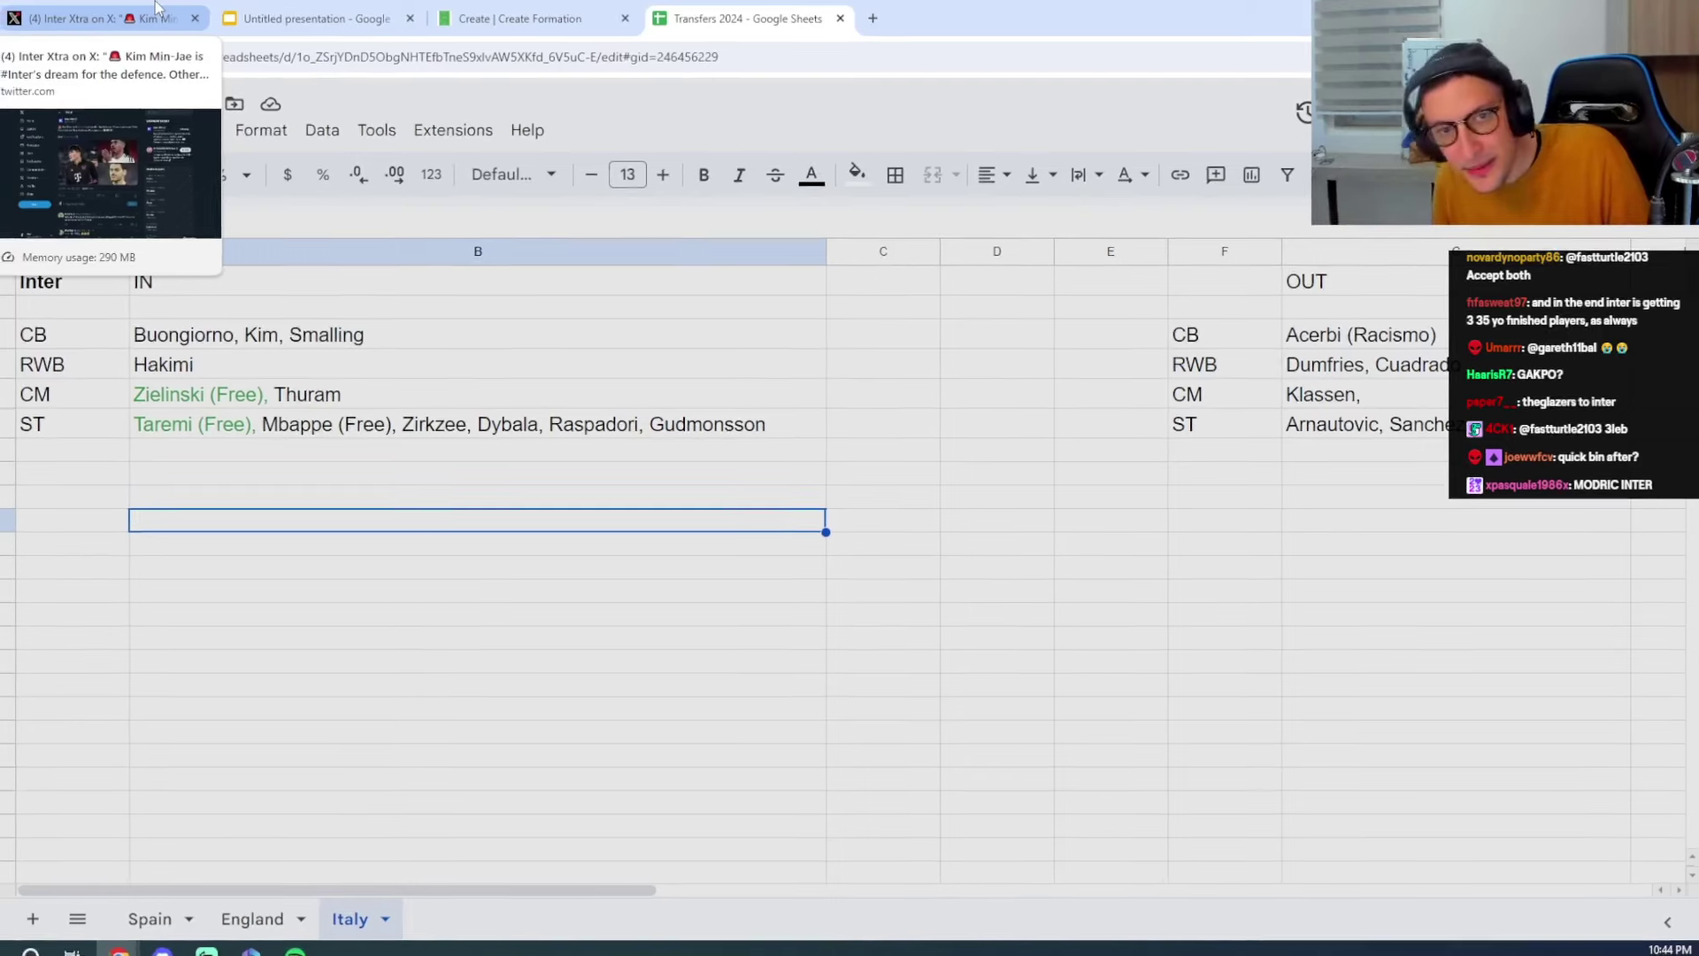
Label the new Inter row 'Owners' on both sides and enter Suning as the outgoing owner
left_click(95, 526)
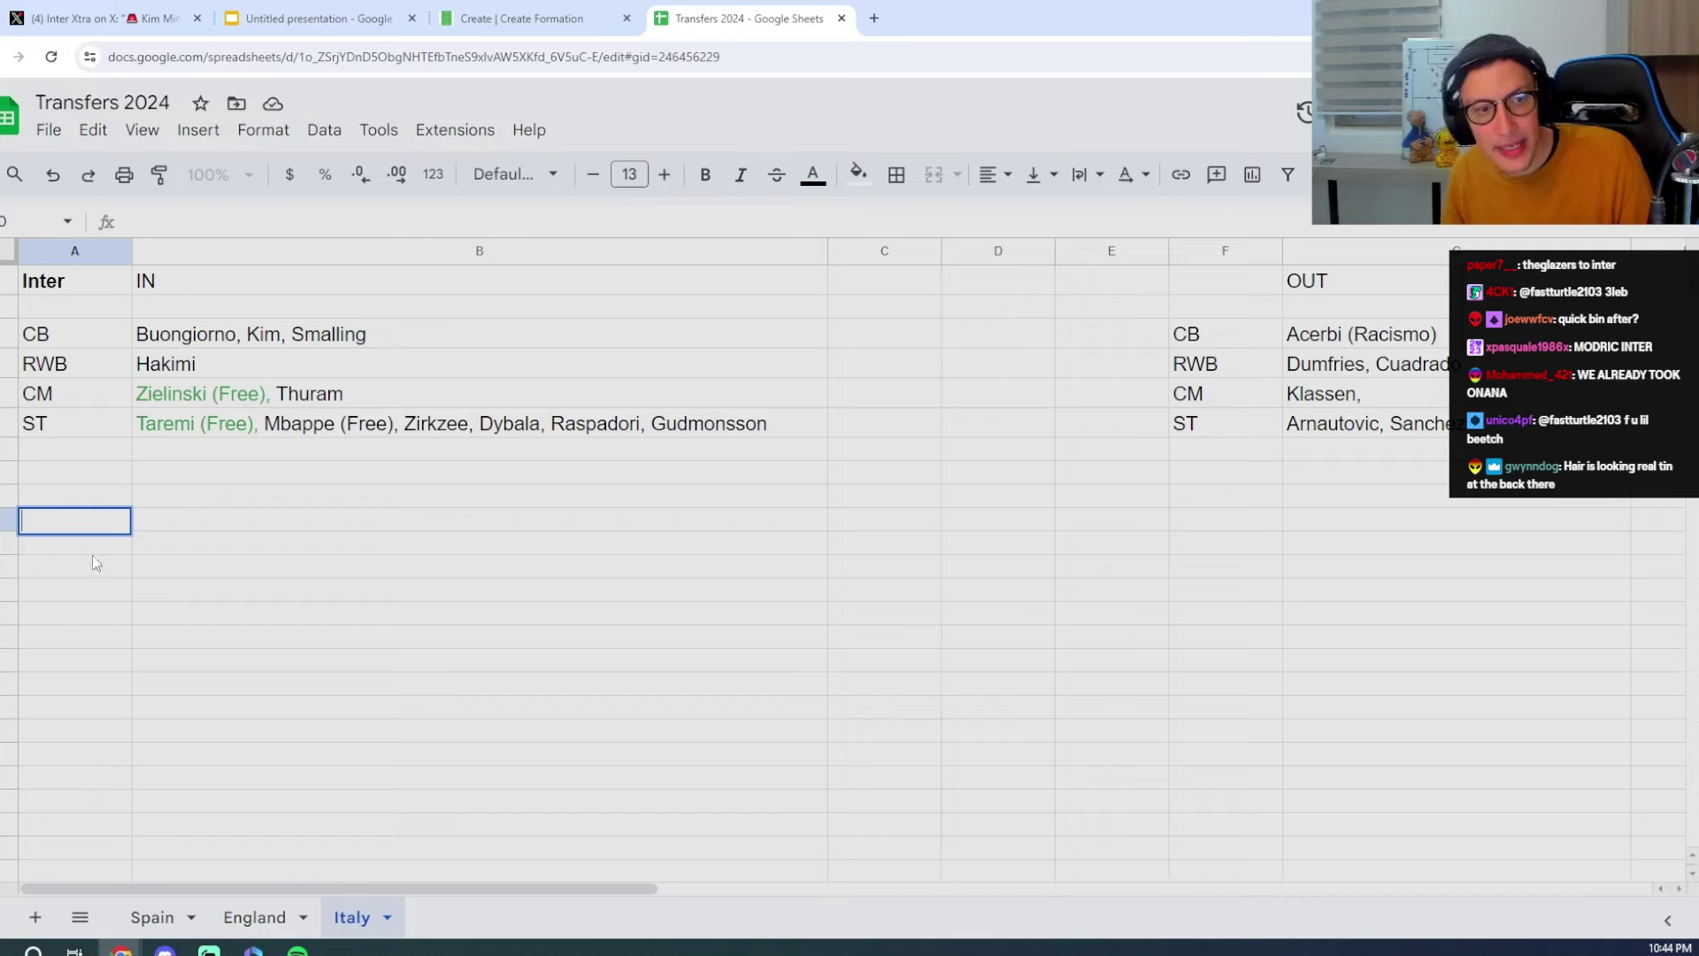
left_click(92, 560)
double_click(86, 544)
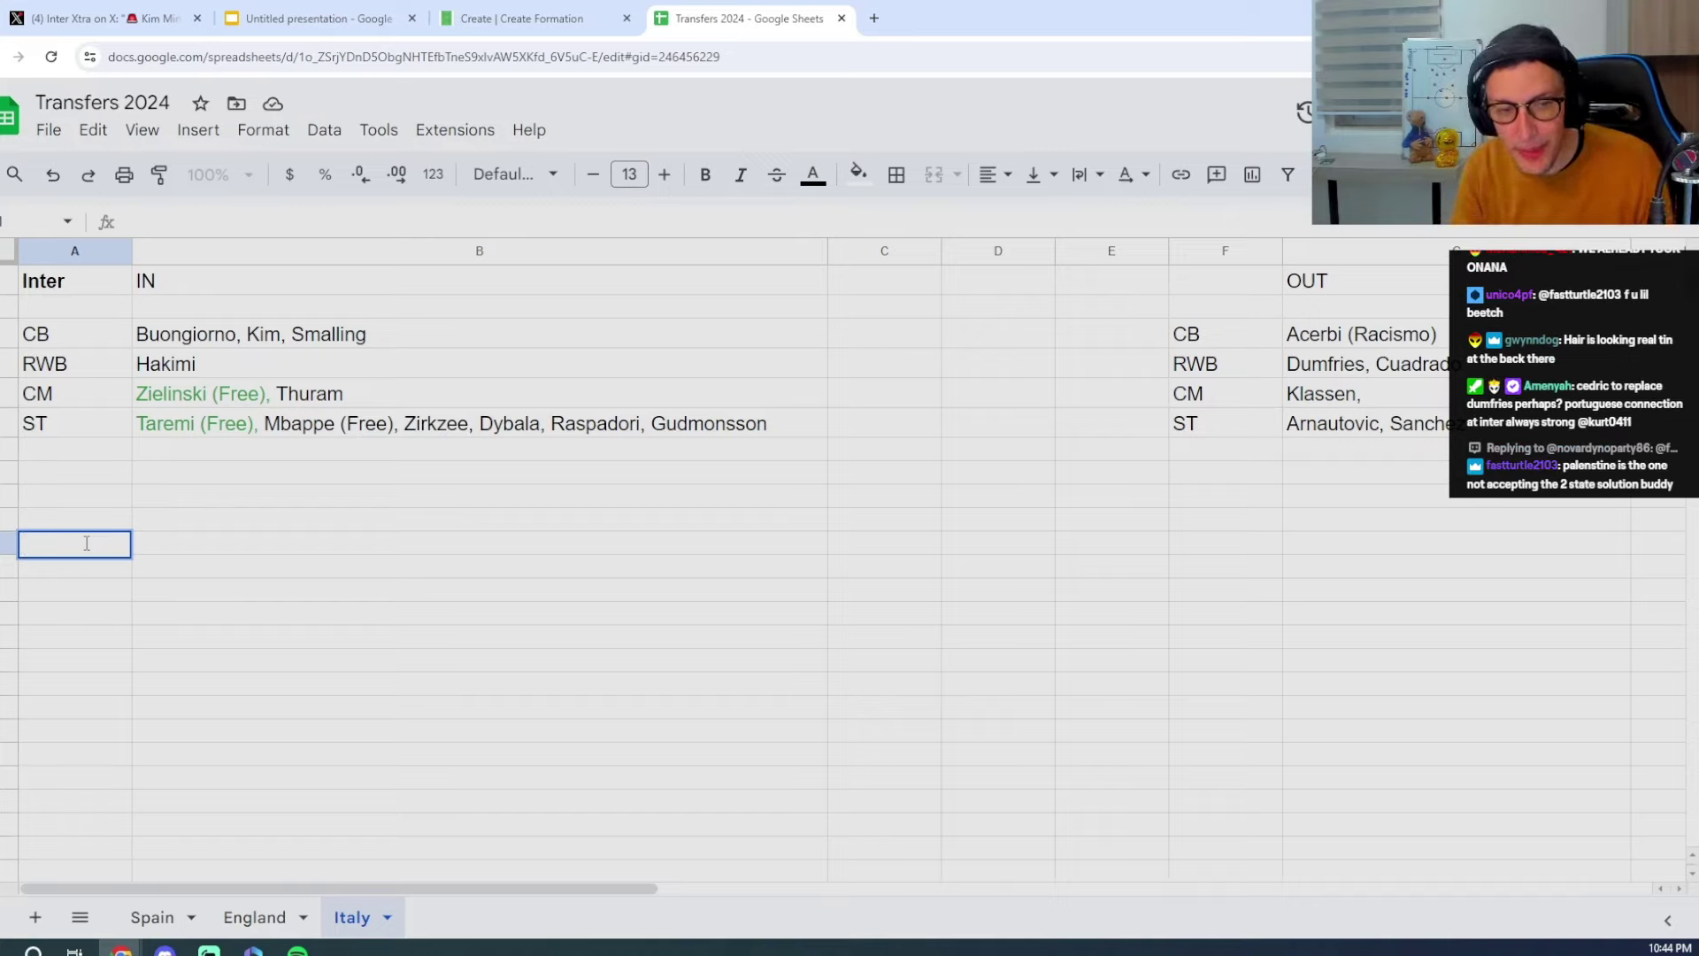
type("Owners")
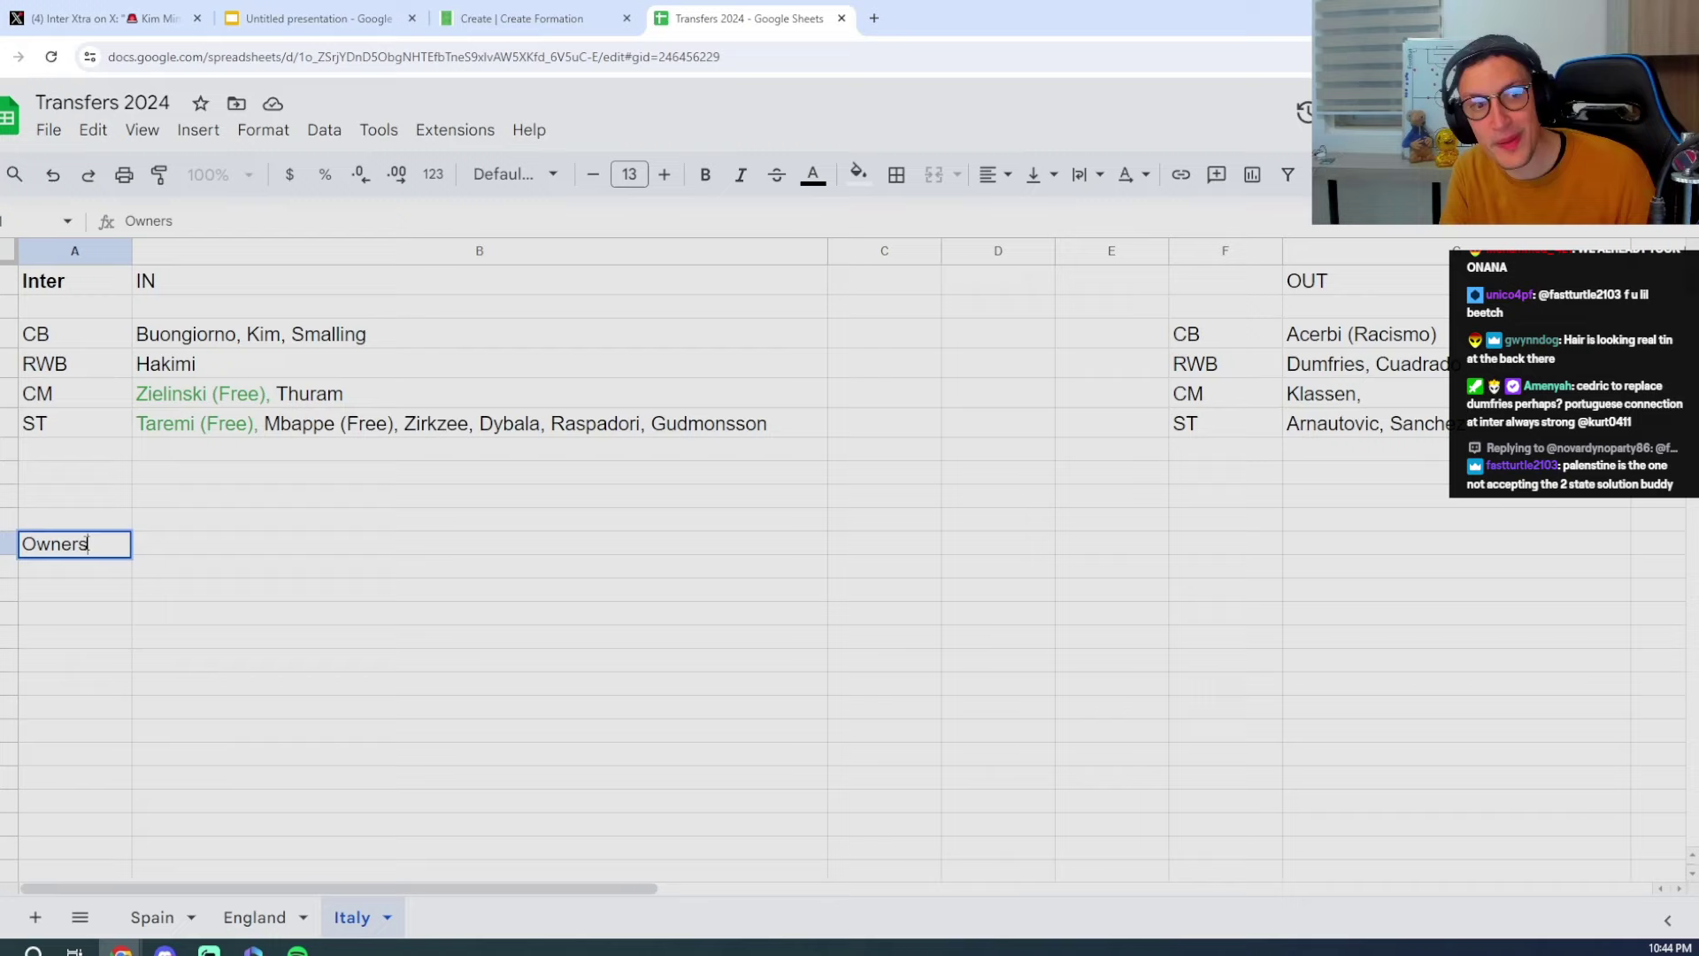
key("Tab")
key("Tab")
key("Tab")
key("Tab")
key("Tab")
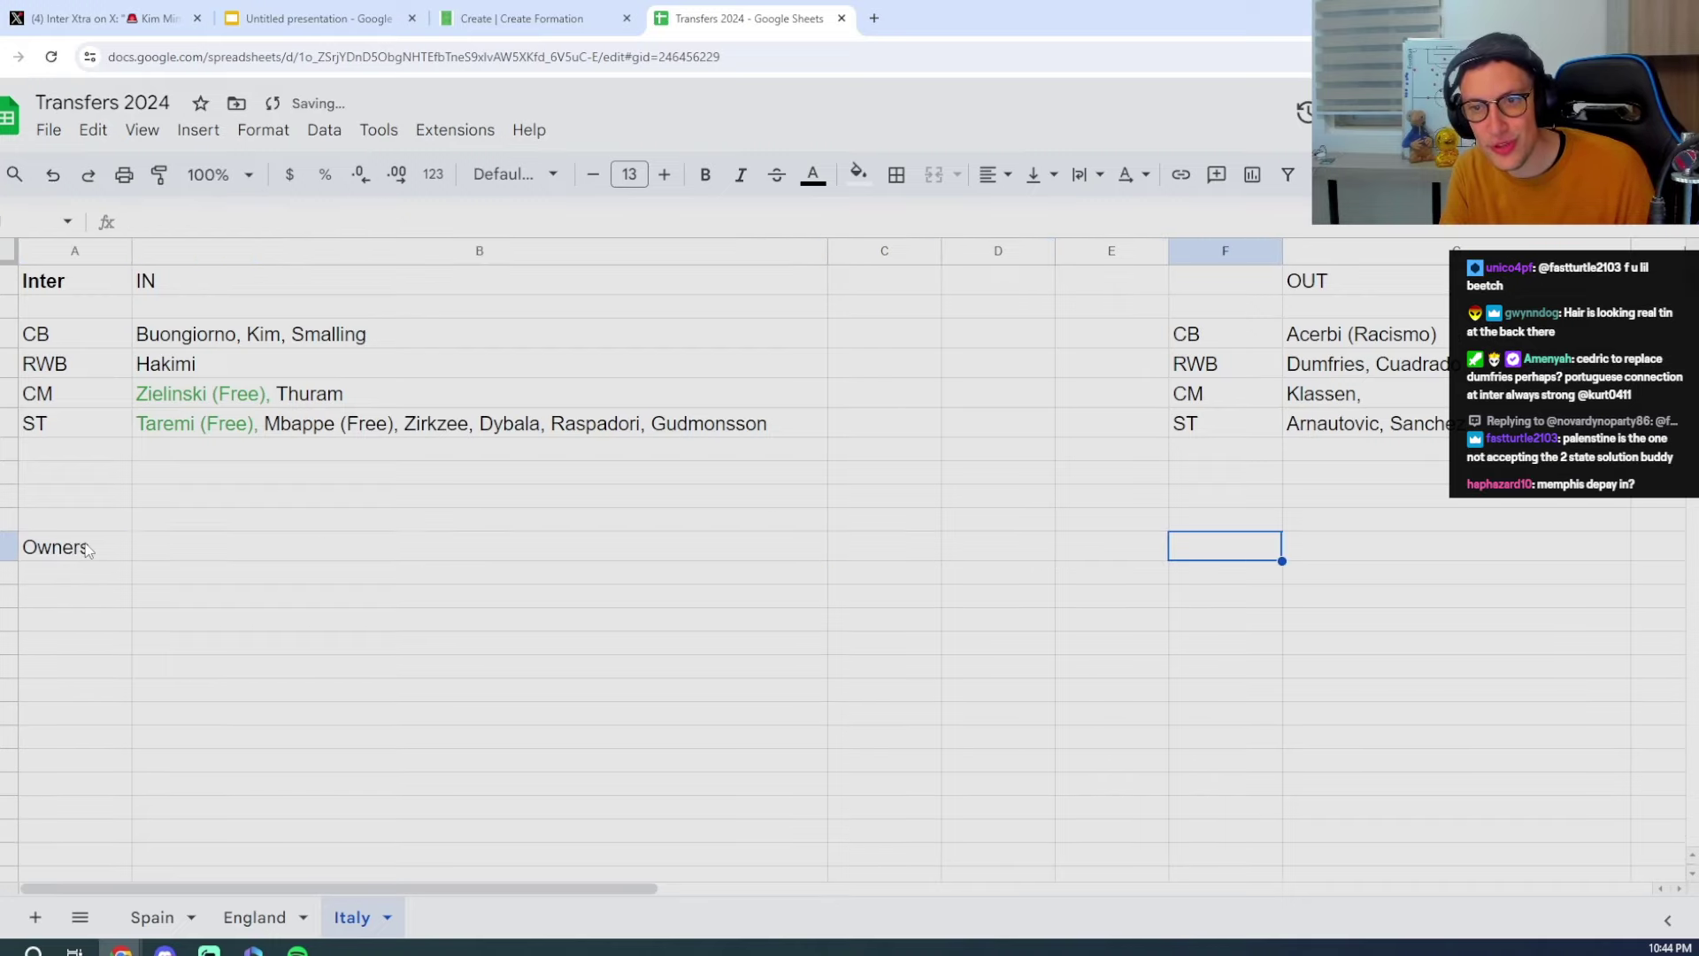
type("Ow")
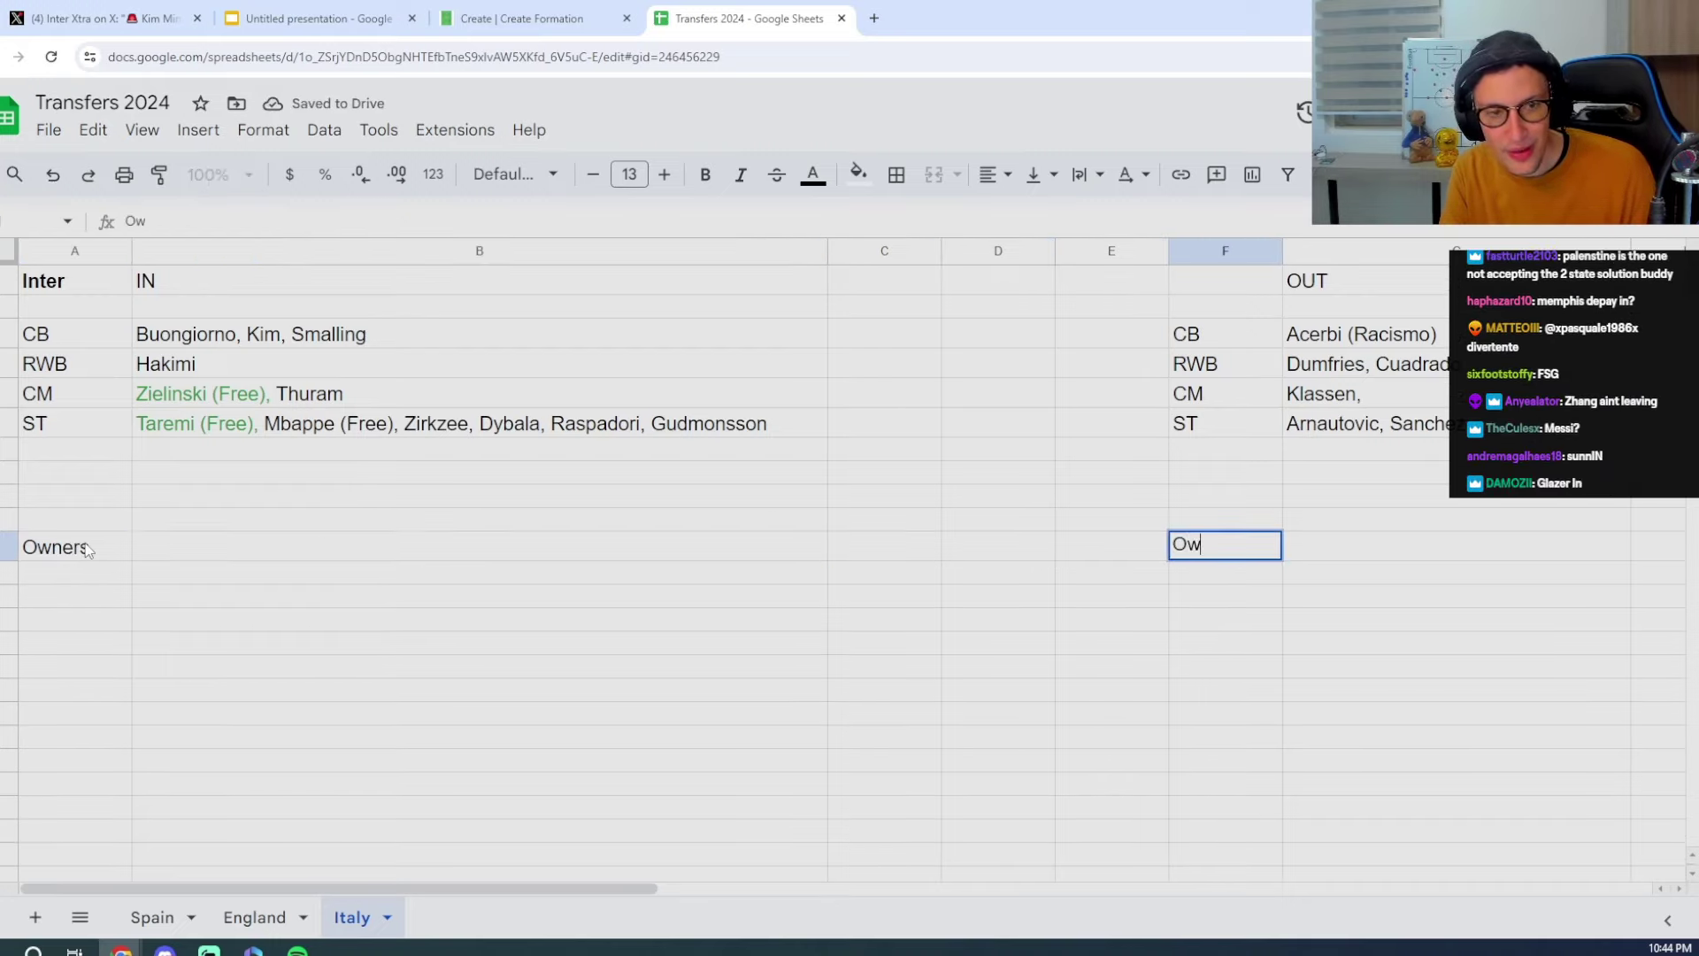
type("ners")
key("Tab")
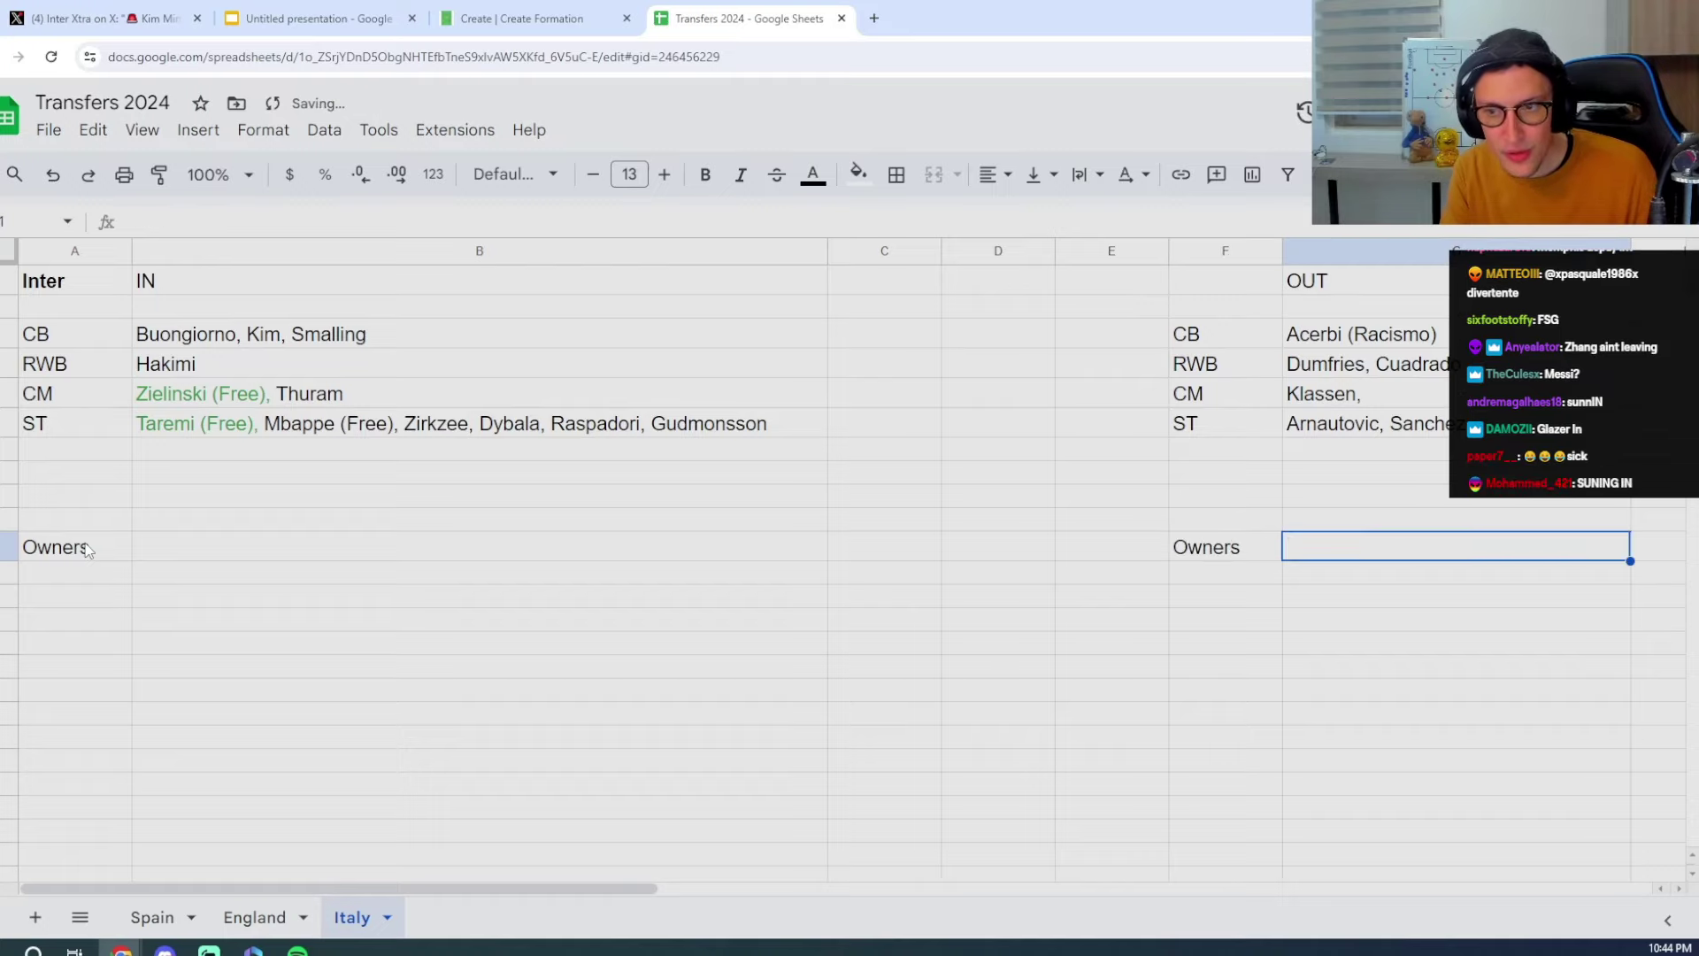
type("Suning")
key("Tab")
key("Left")
key("Left")
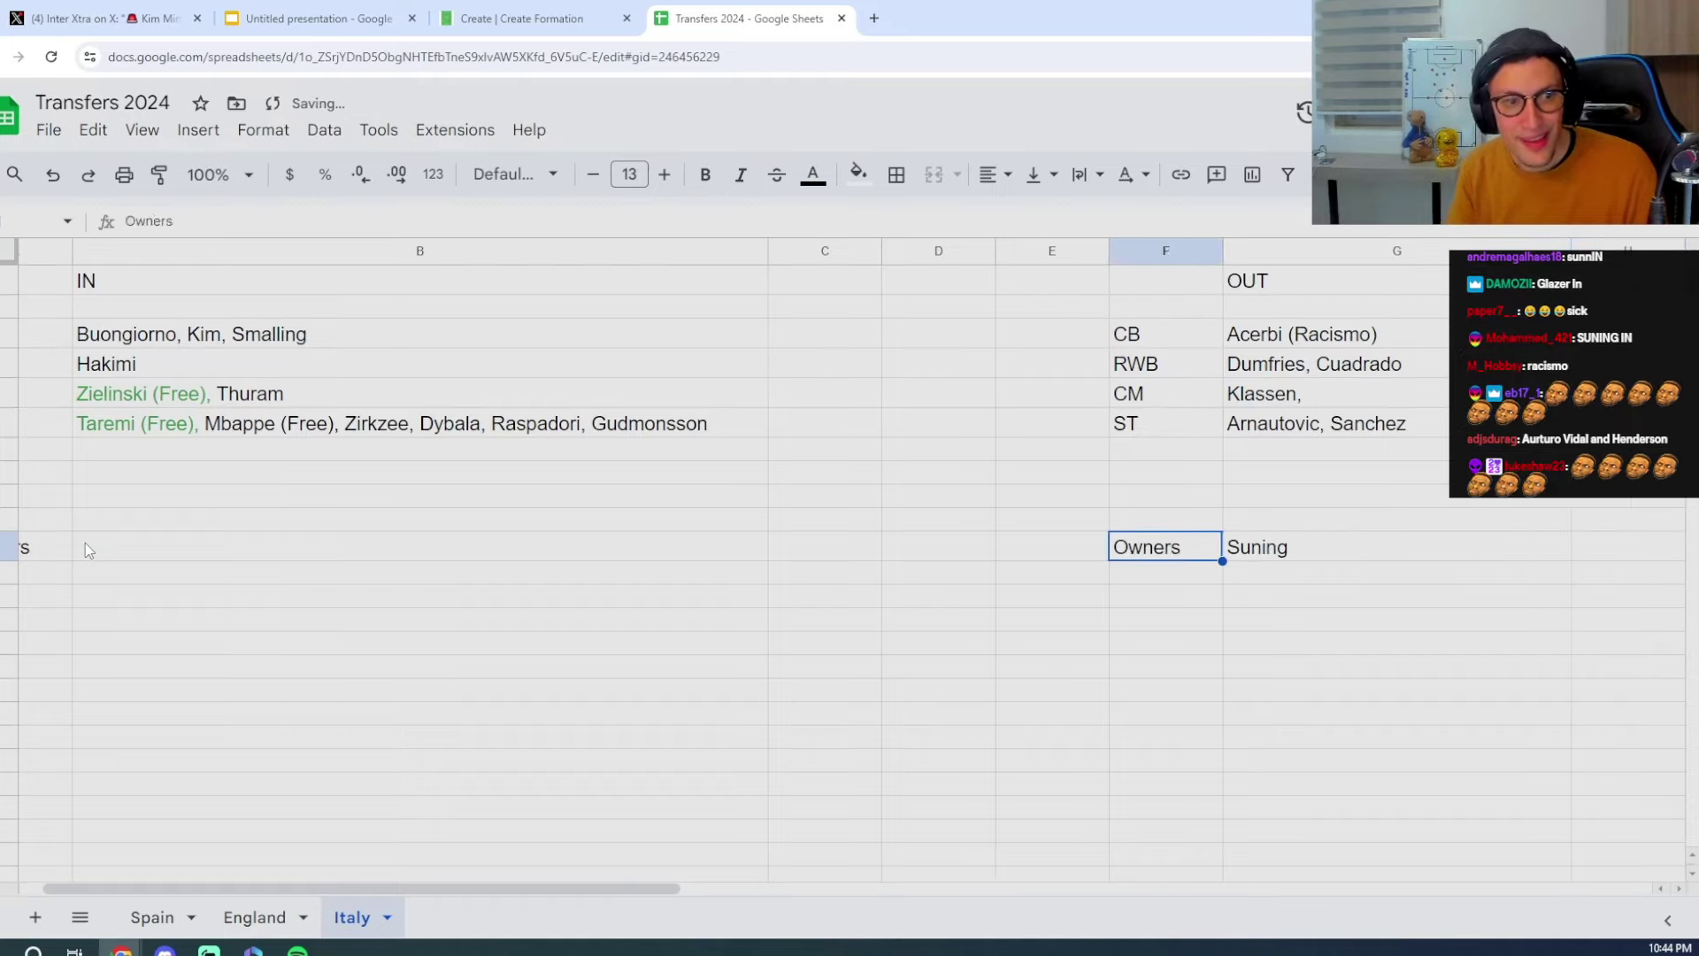
key("Left")
key("Left")
key("Left")
key("Left")
scroll(85, 543, "left", 2)
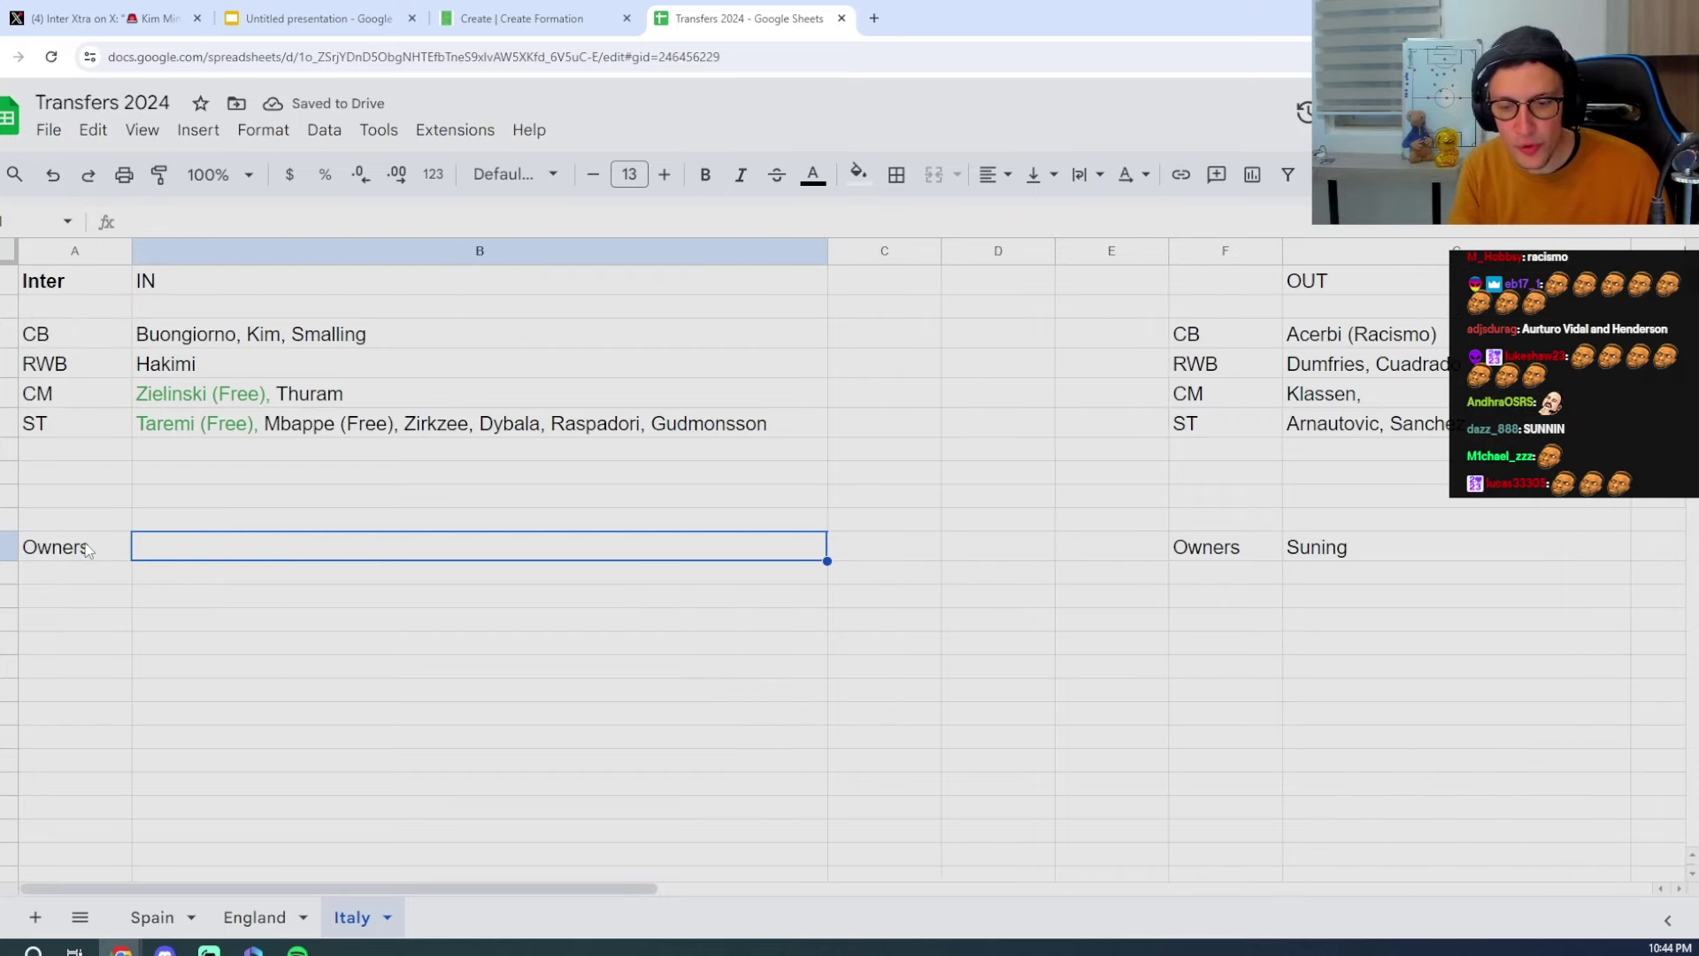
type("PIF")
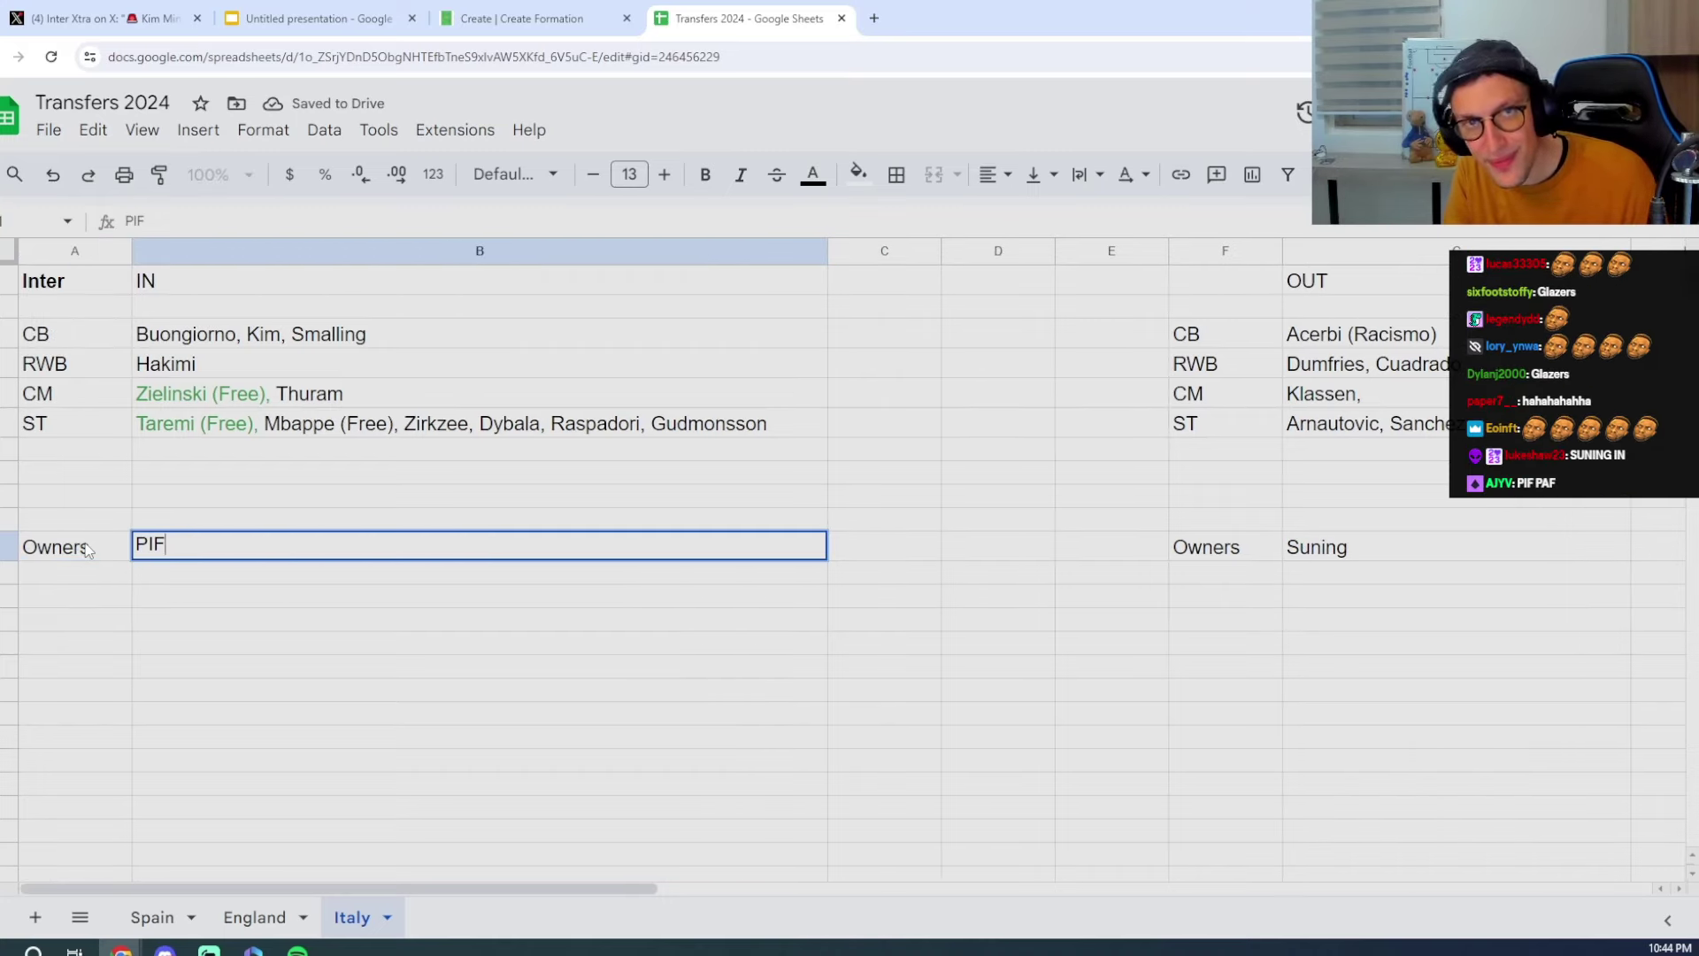
type(", Bahr")
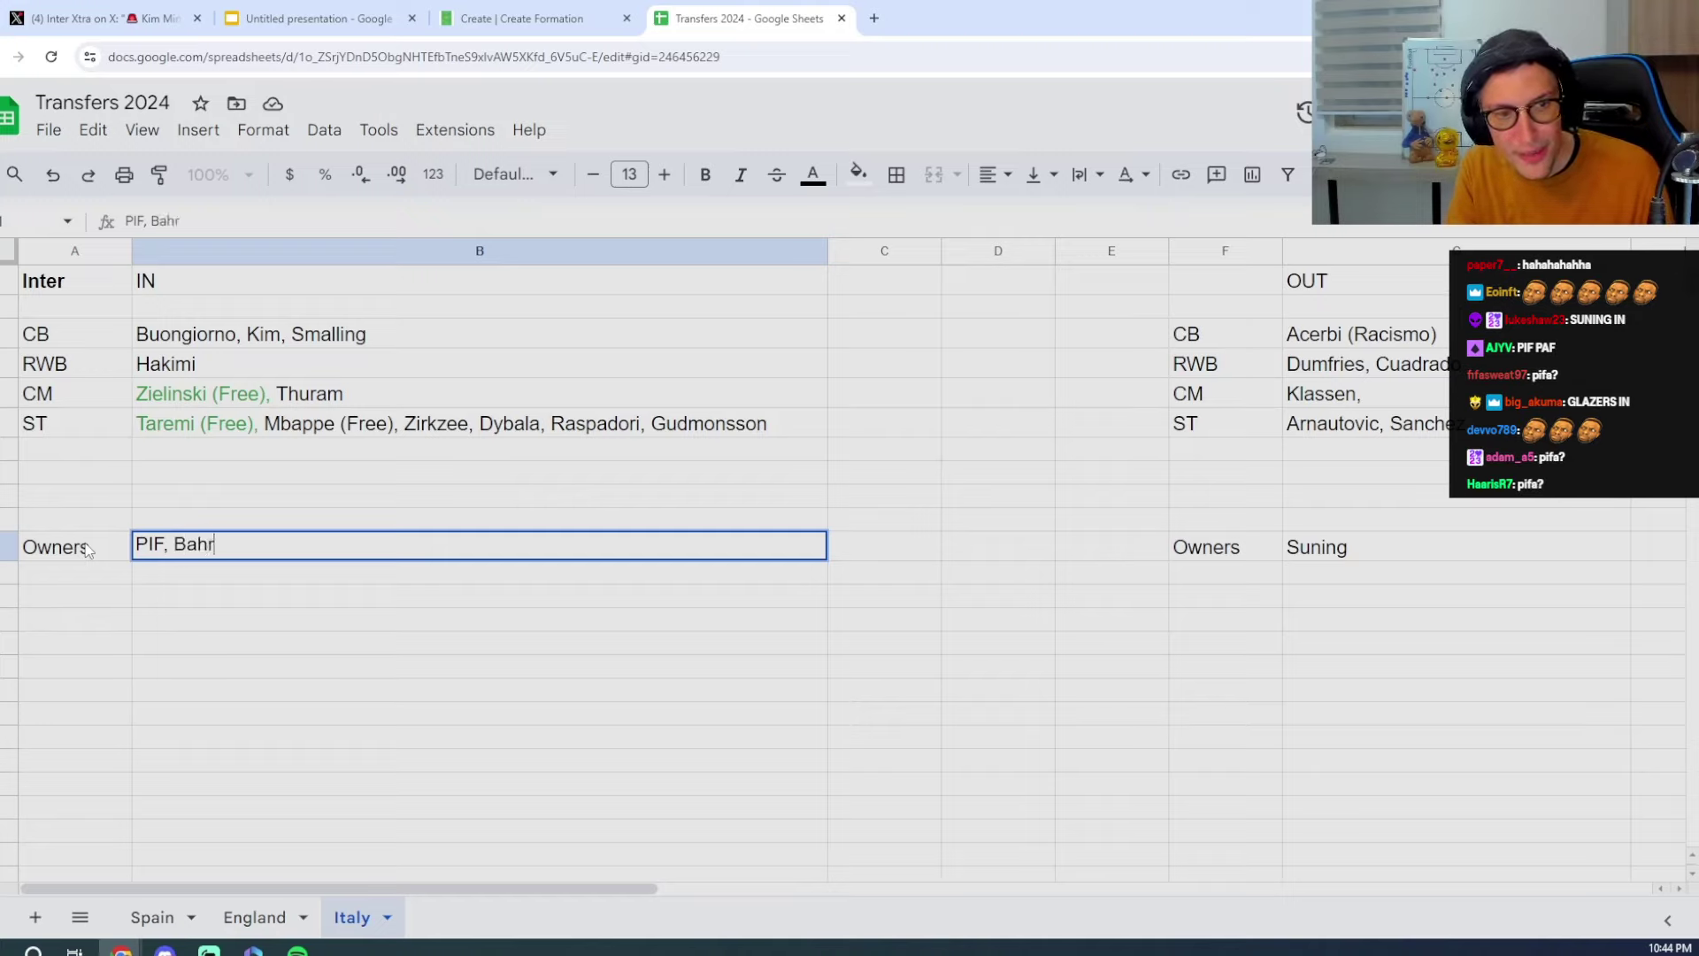
type("ain, Qa")
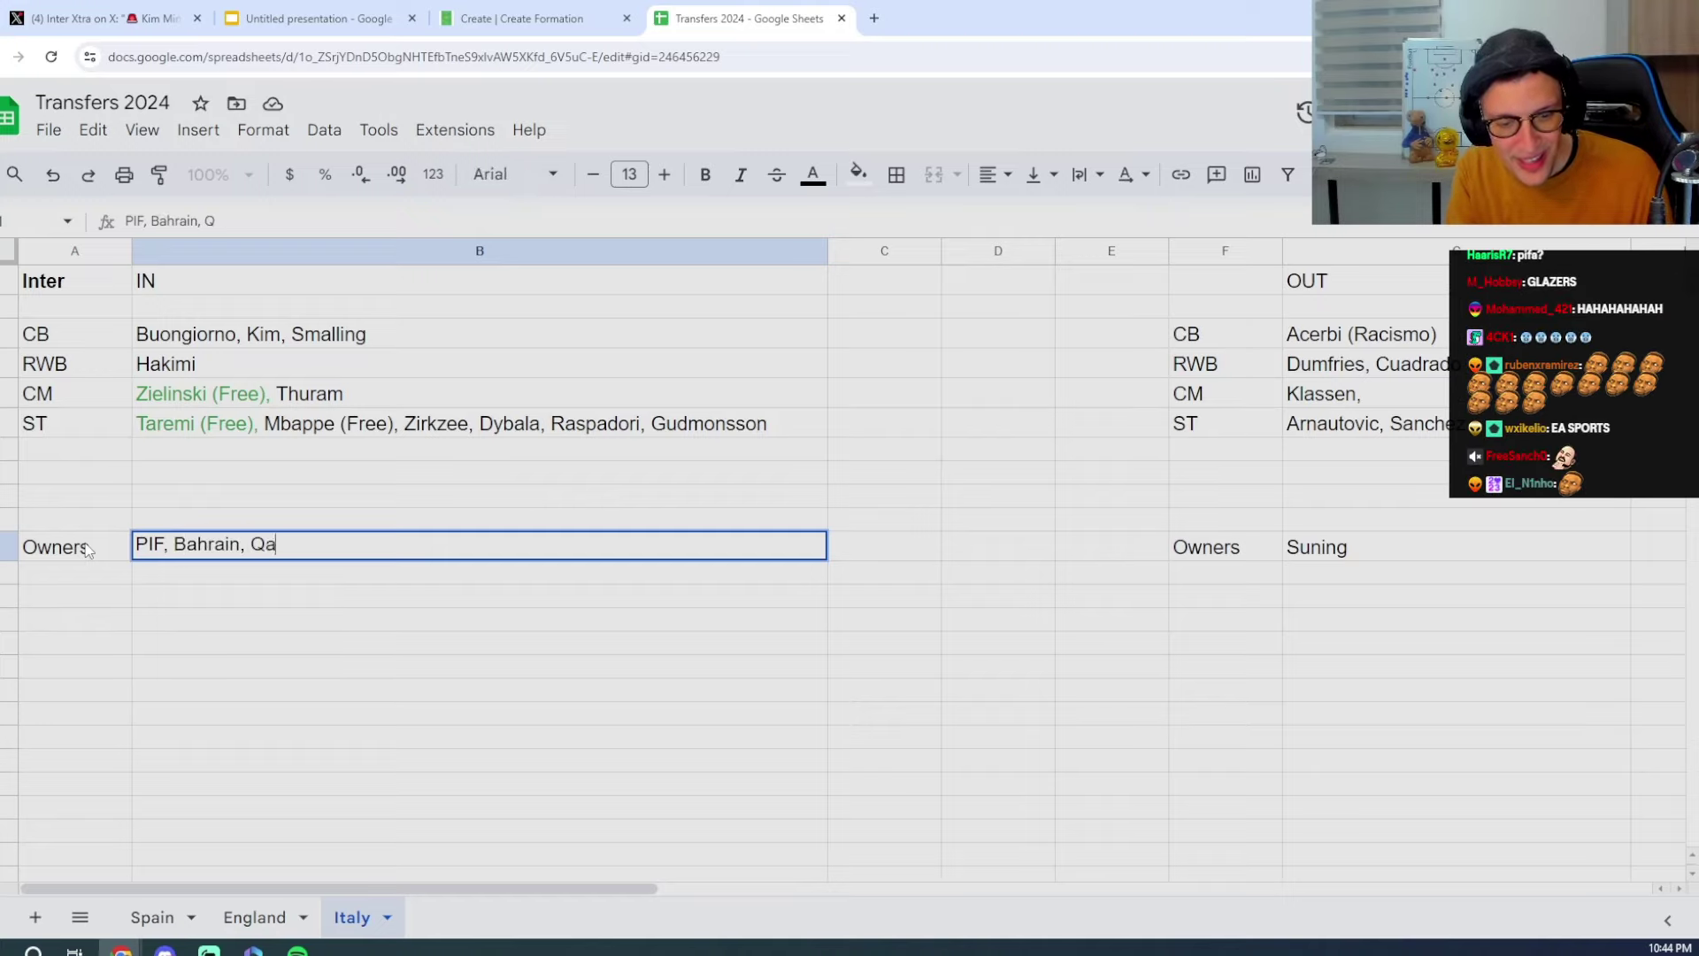
type("tar")
Enter the incoming owners PIF, Bahrain, Qatar, then add Americans after Qatar
key("Return")
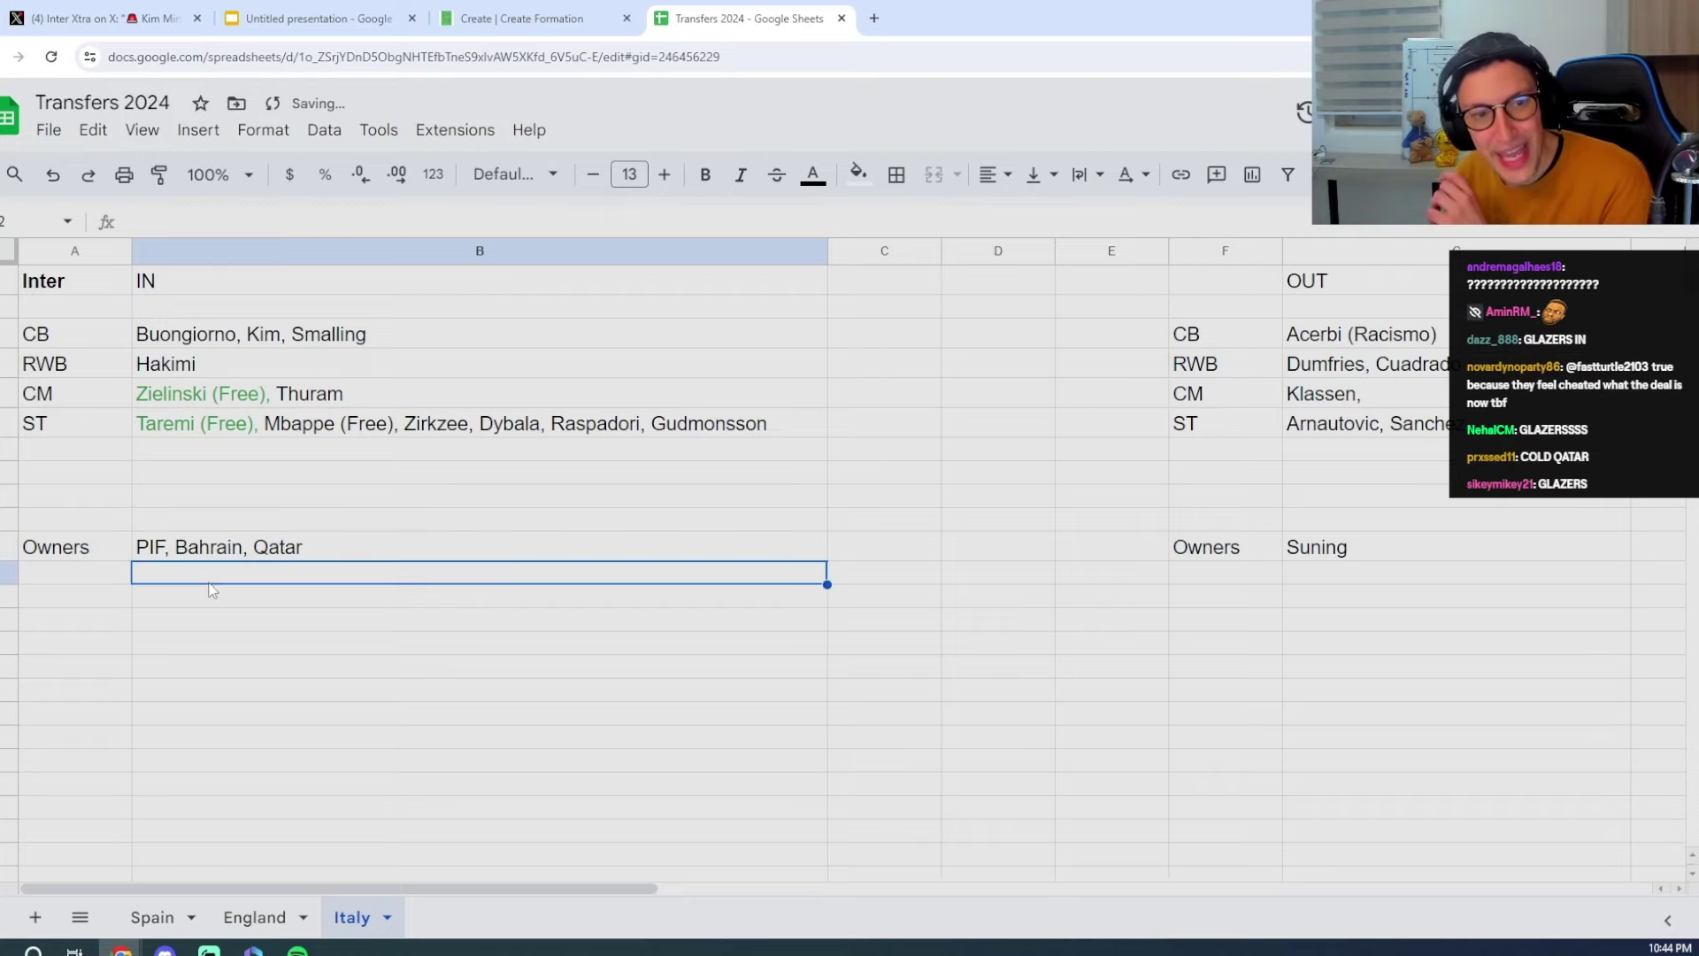
left_click(318, 551)
double_click(319, 552)
triple_click(321, 547)
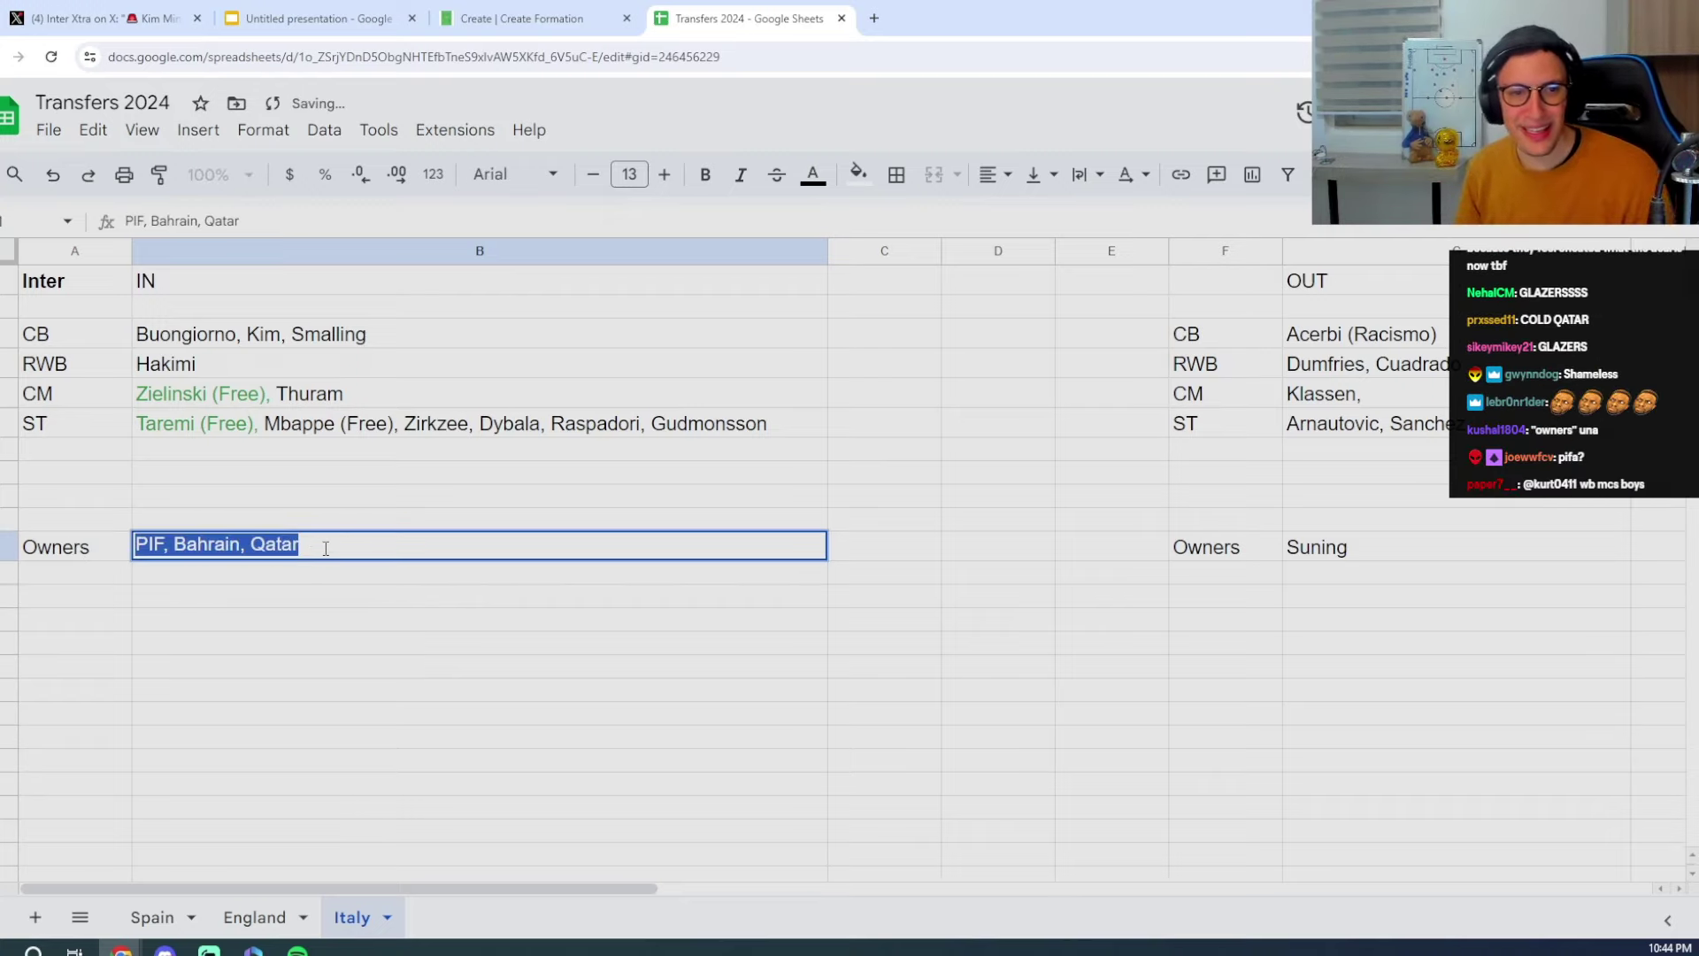
left_click(395, 540)
type(", A")
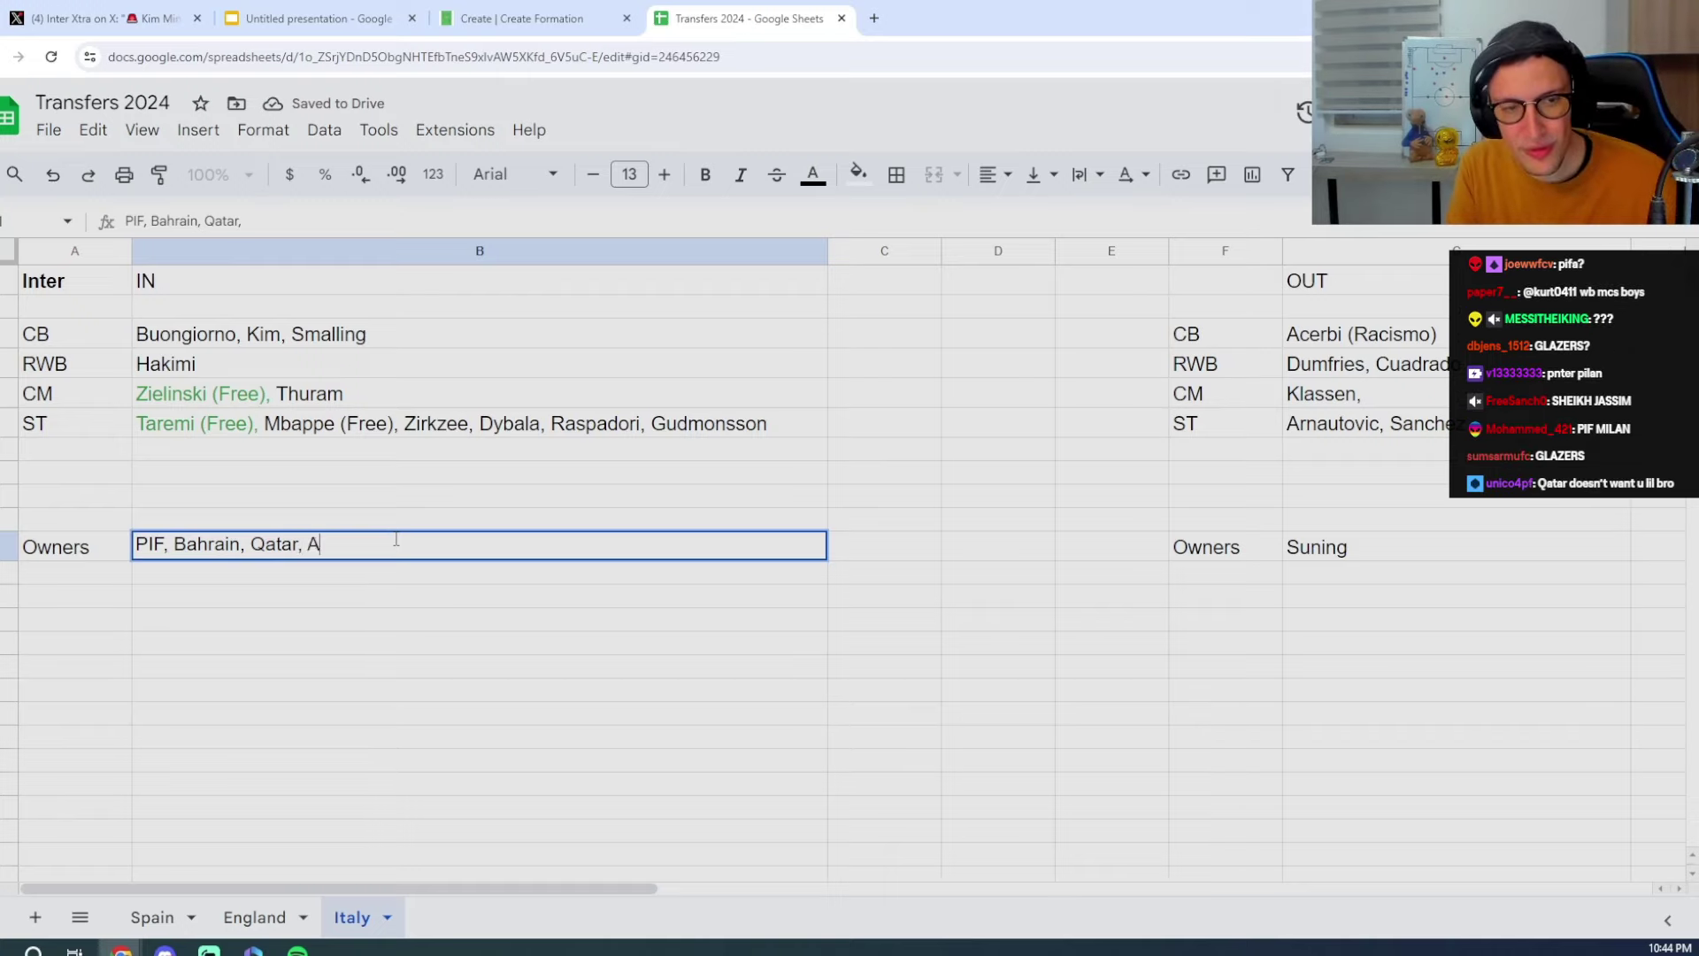
type("mericans")
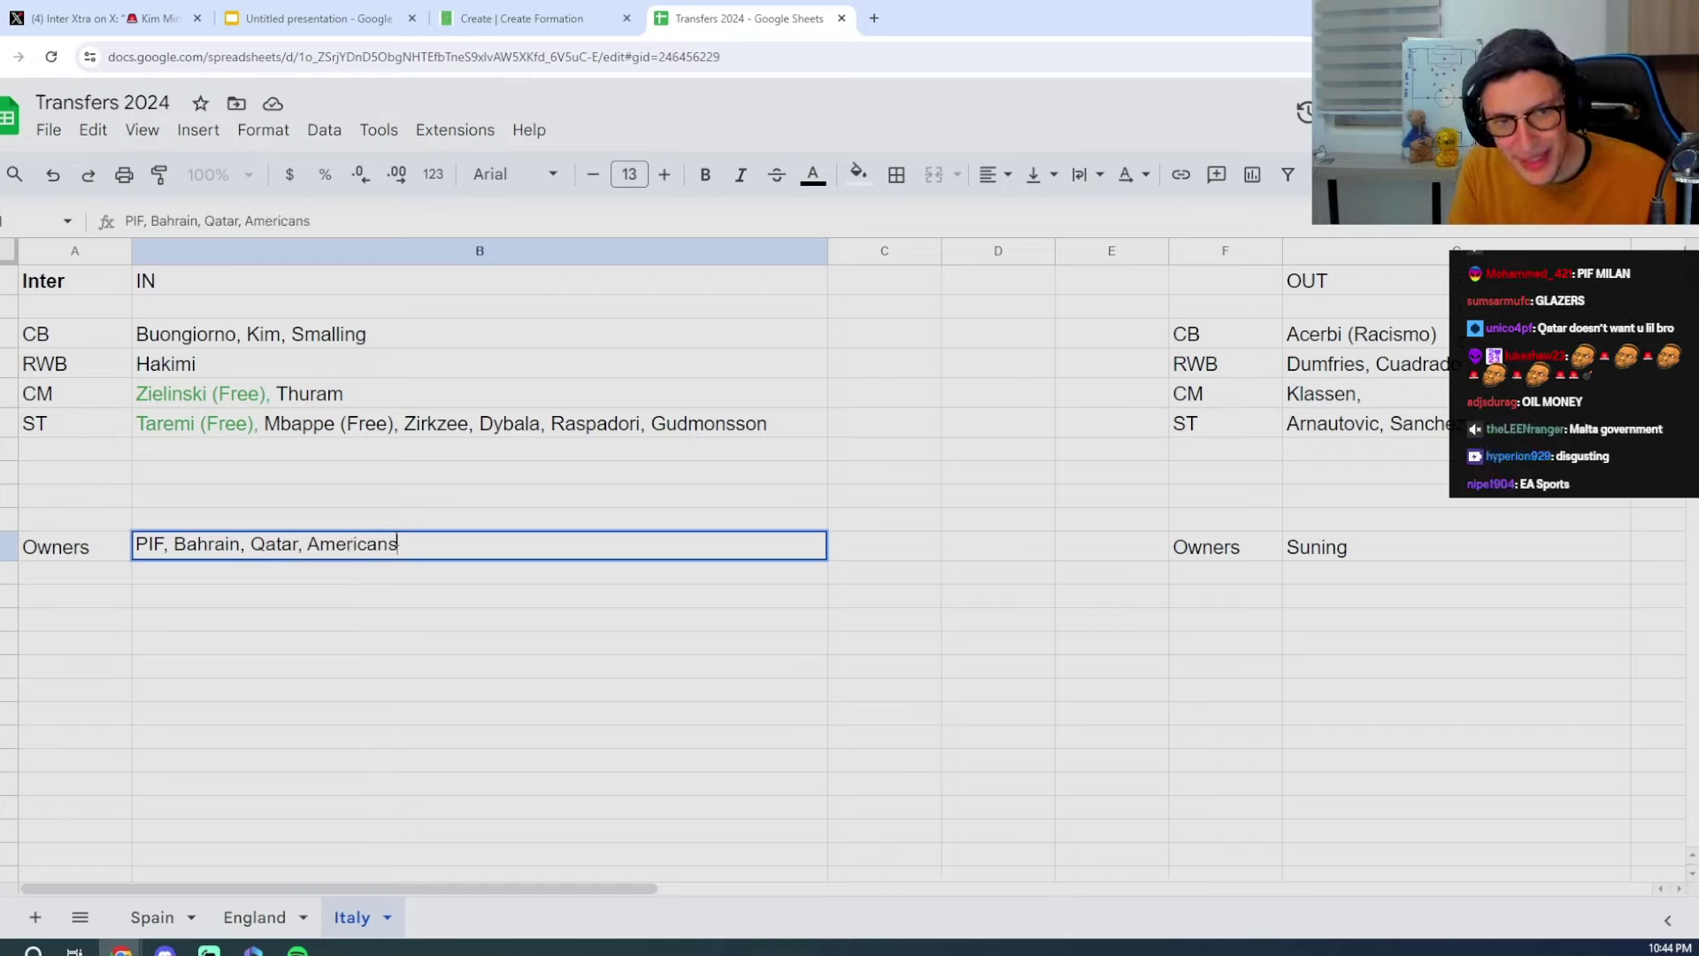
key("Return")
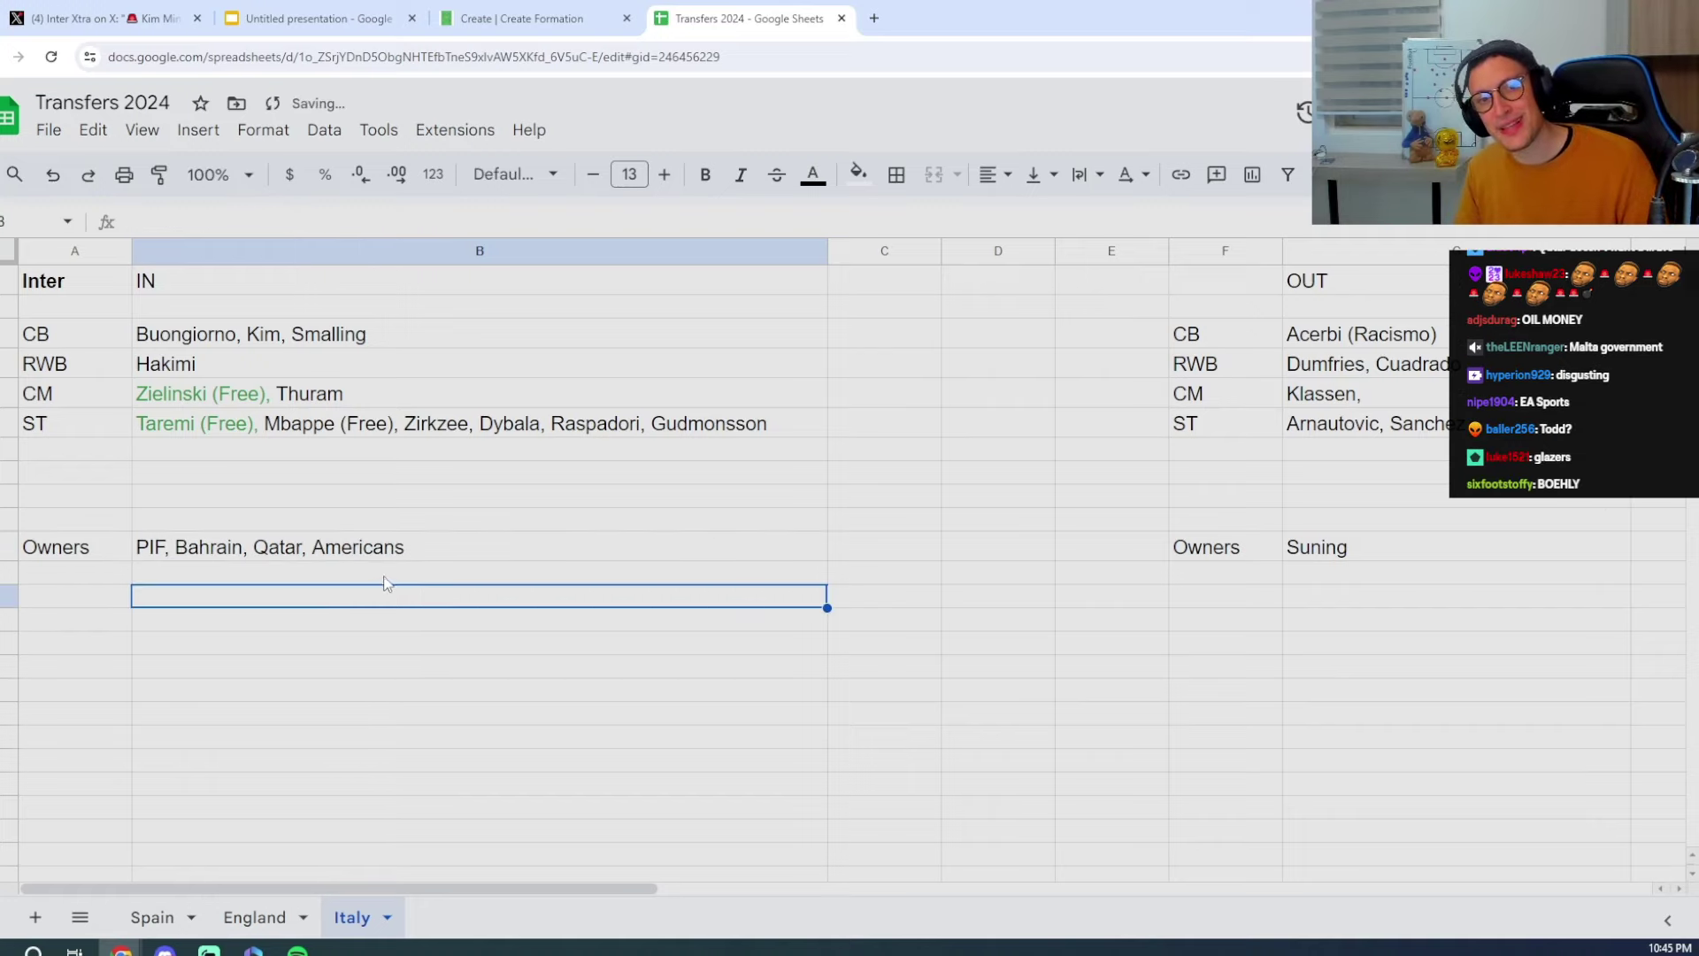
Switch to the Euros 2024 presentation tab showing the France slide
left_click(432, 544)
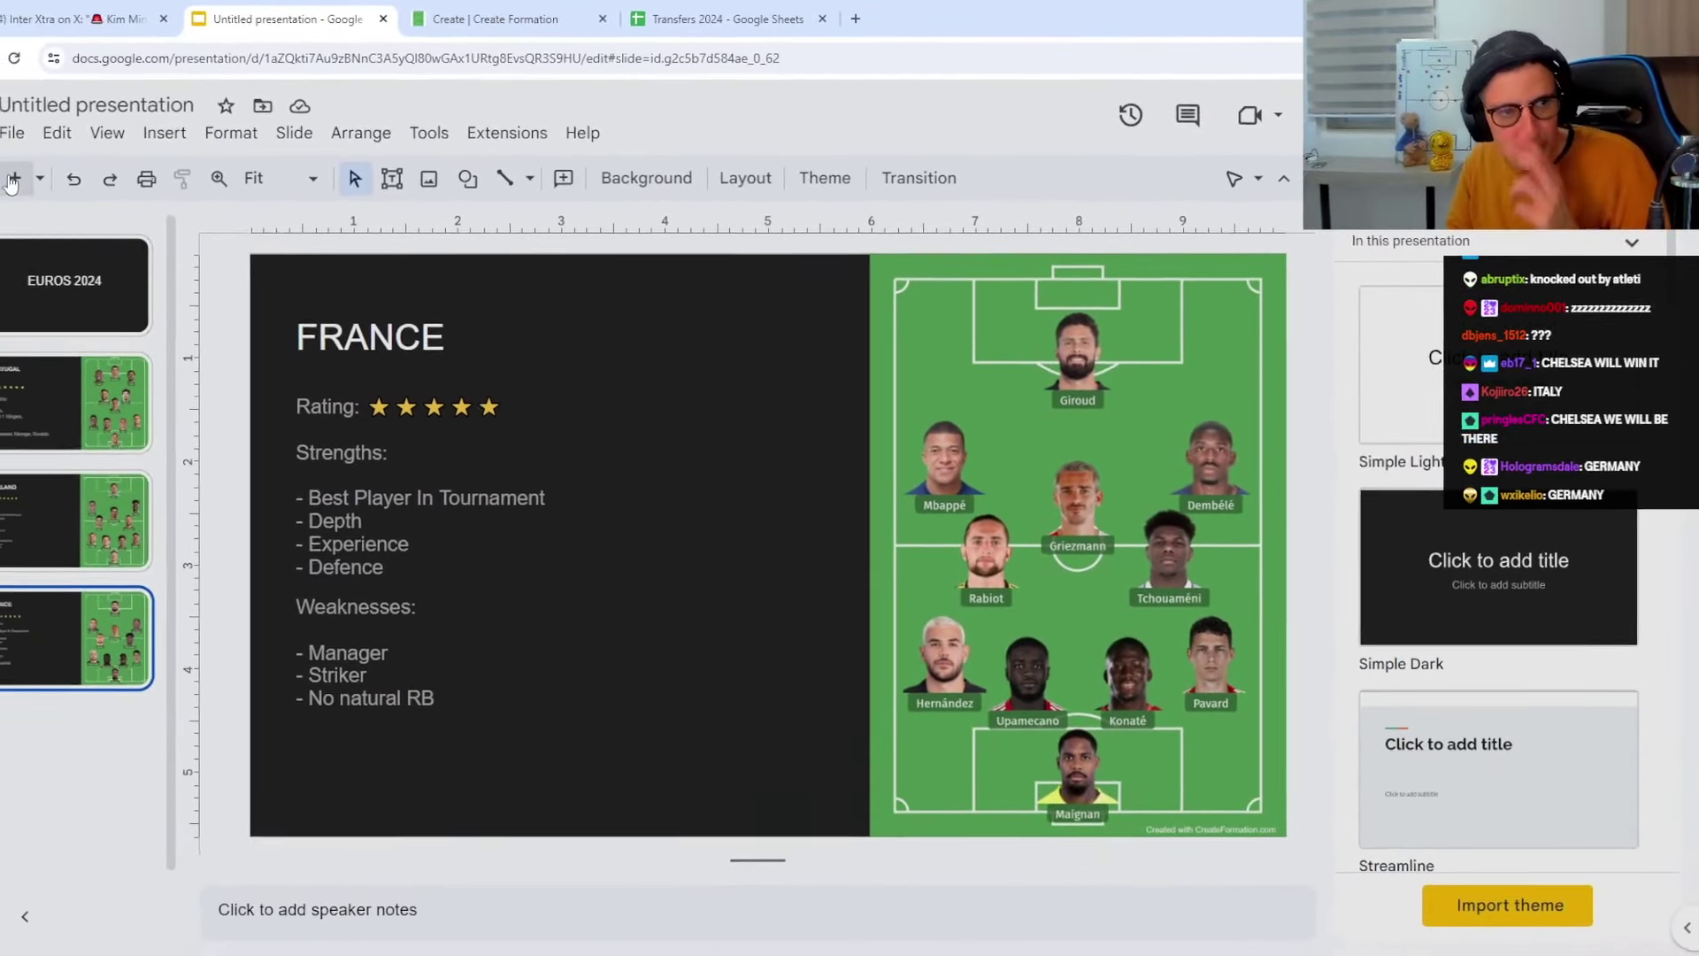
Add a fifth slide titled GERMANY, then switch to the Create Formation page
left_click(15, 179)
left_click(515, 336)
type("GERMANY")
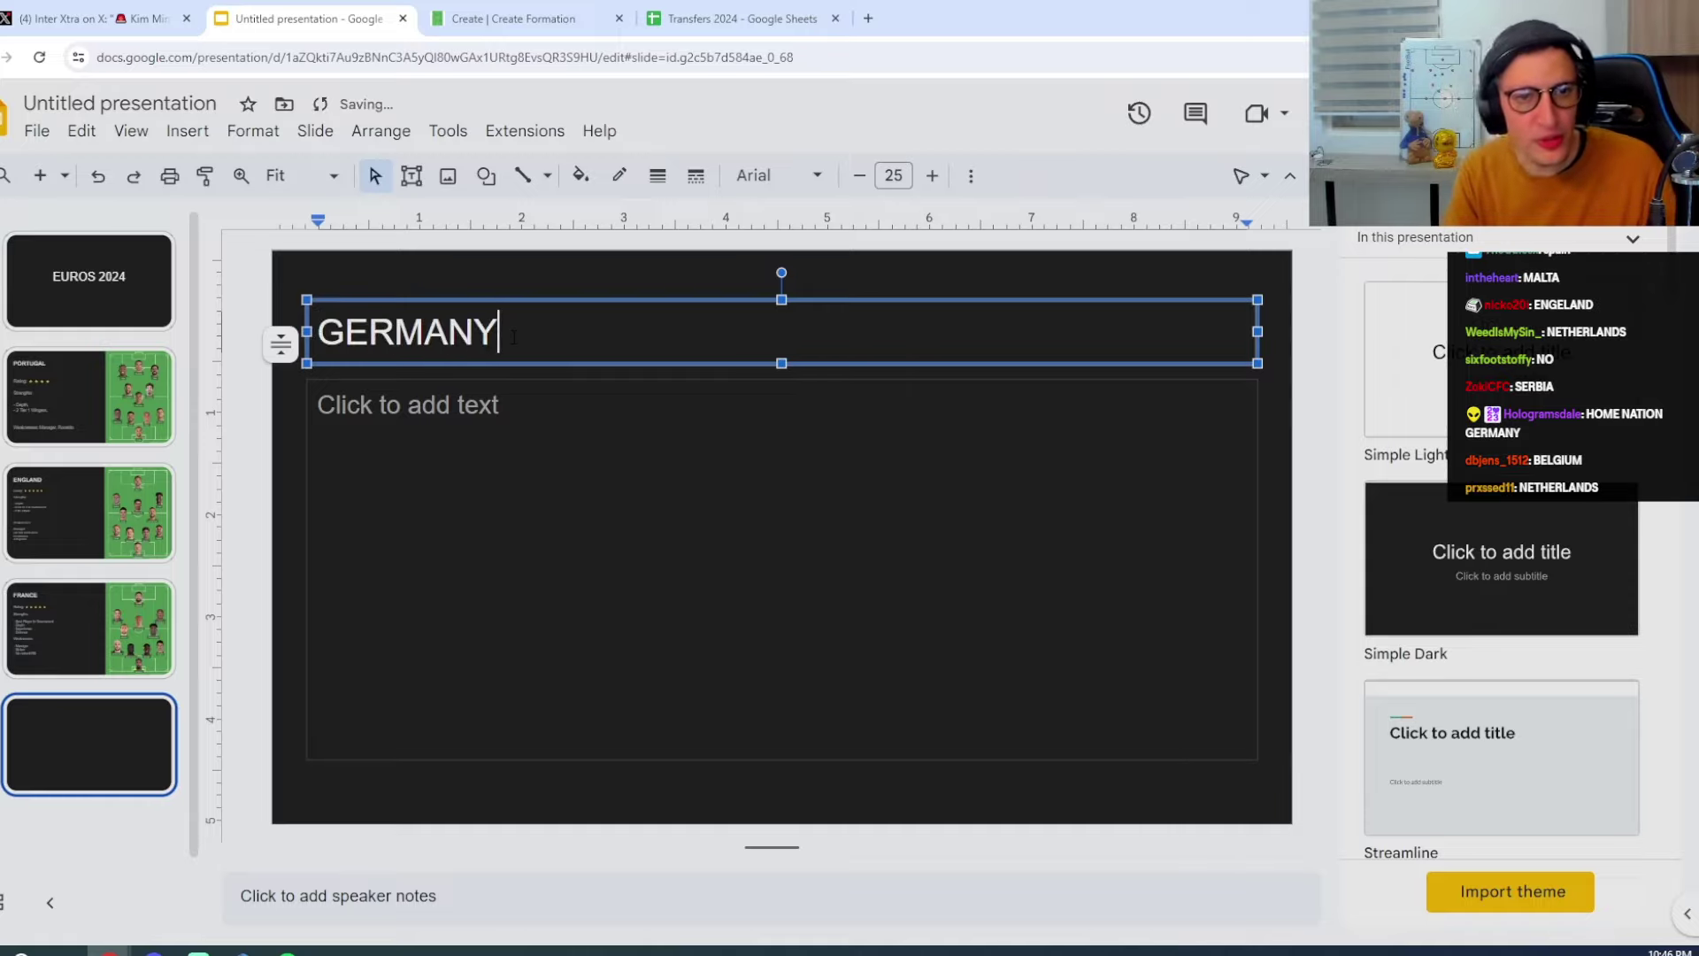
left_click(825, 576)
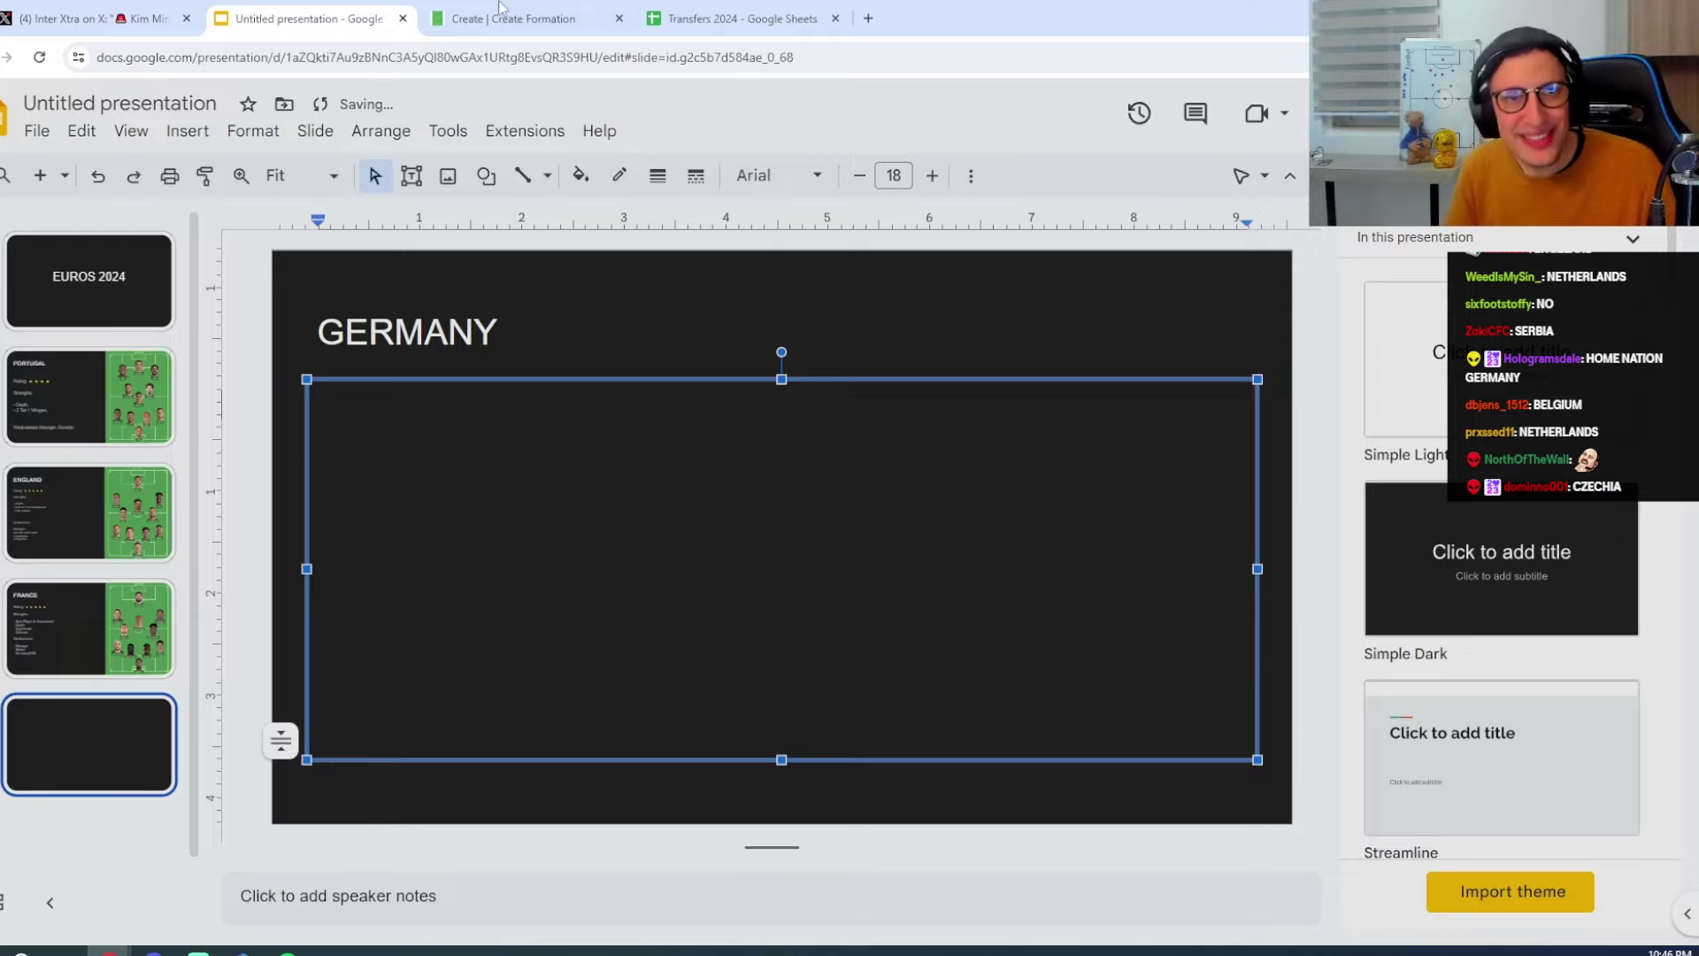
key("ctrl+Tab")
scroll(825, 574, "up", 3)
scroll(658, 286, "down", 2)
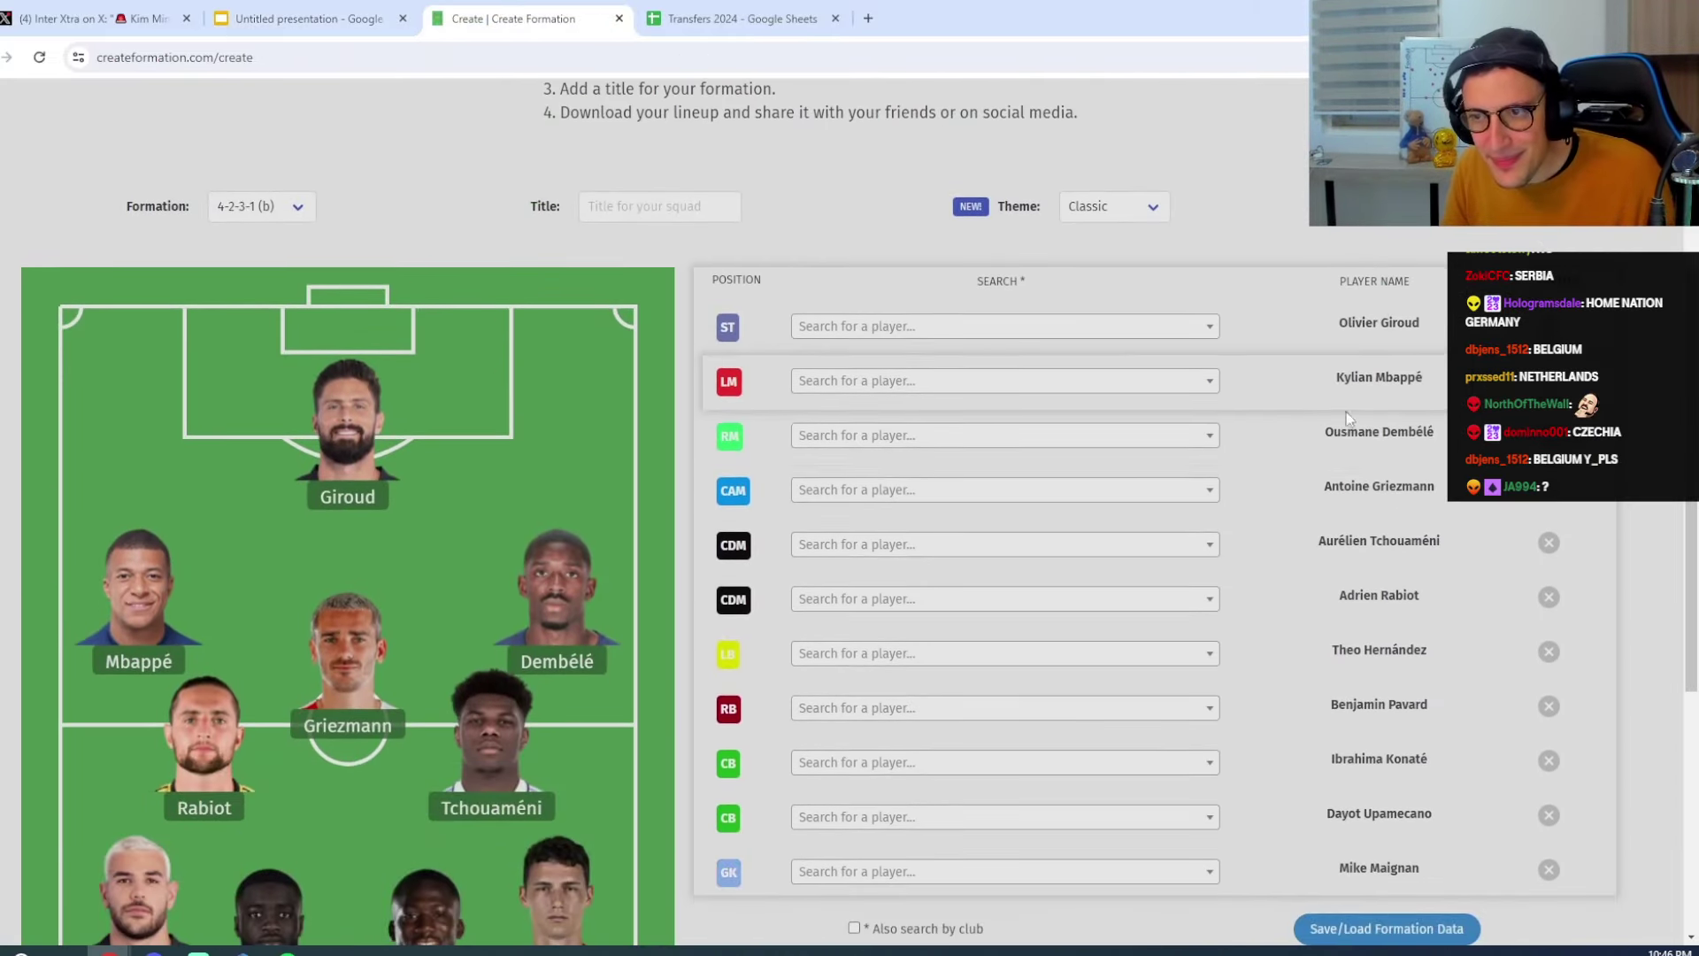
left_click(1126, 213)
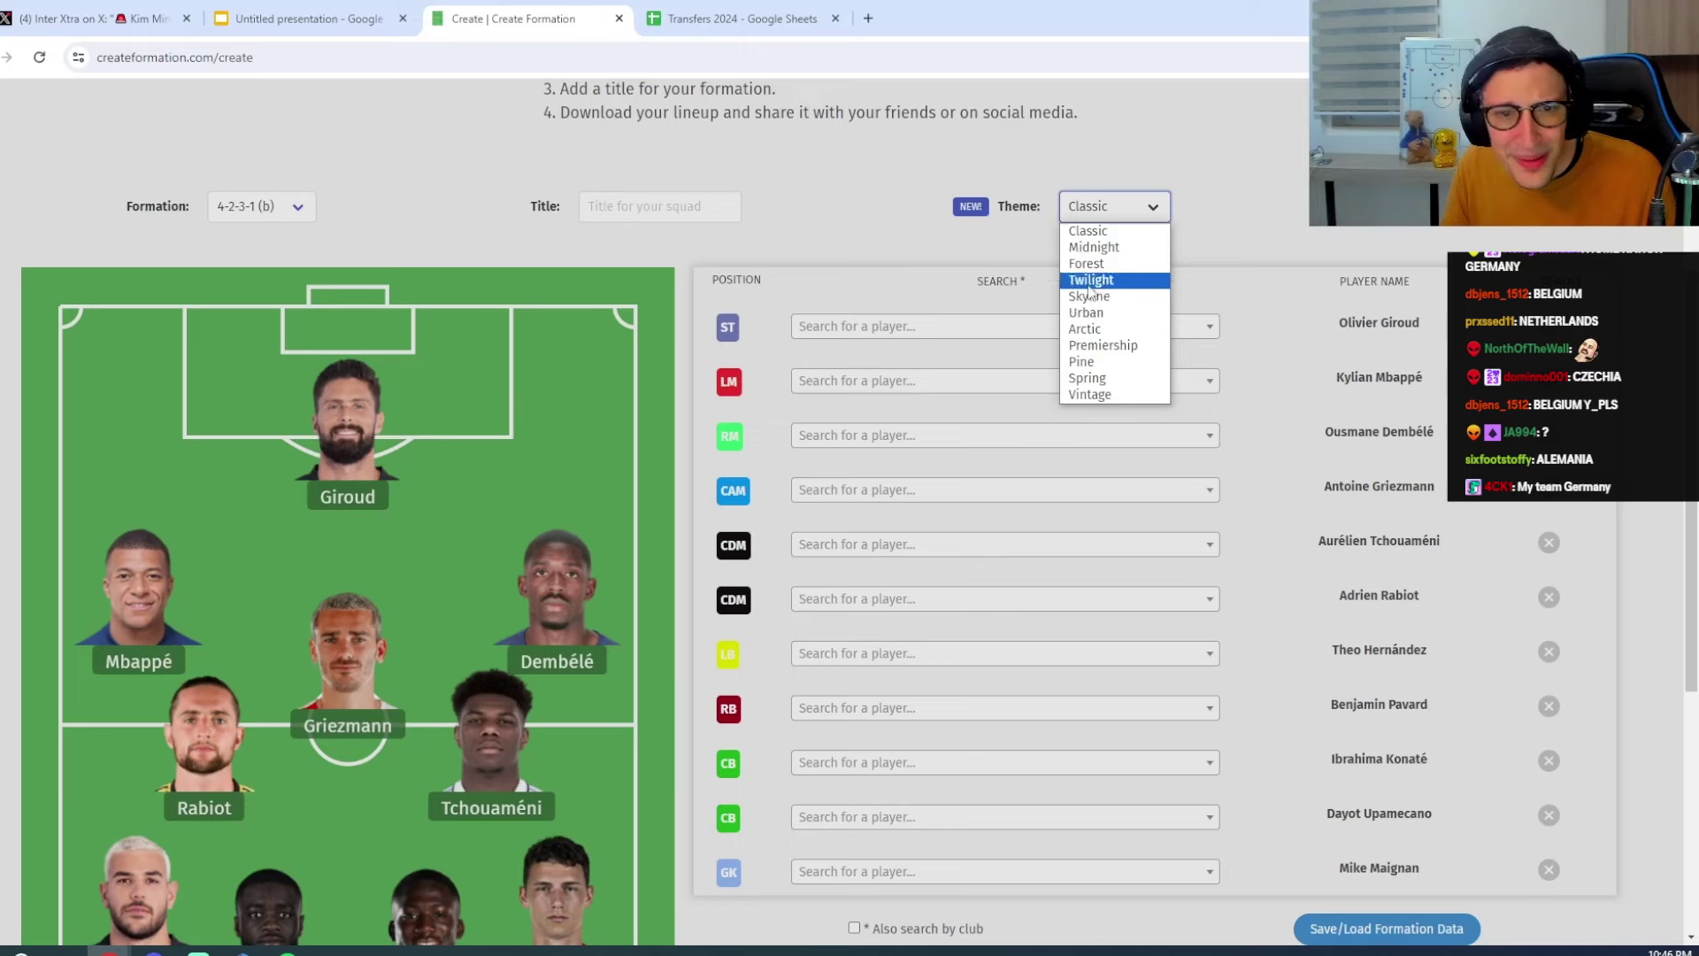
left_click(1091, 279)
left_click(1108, 205)
left_click(1087, 231)
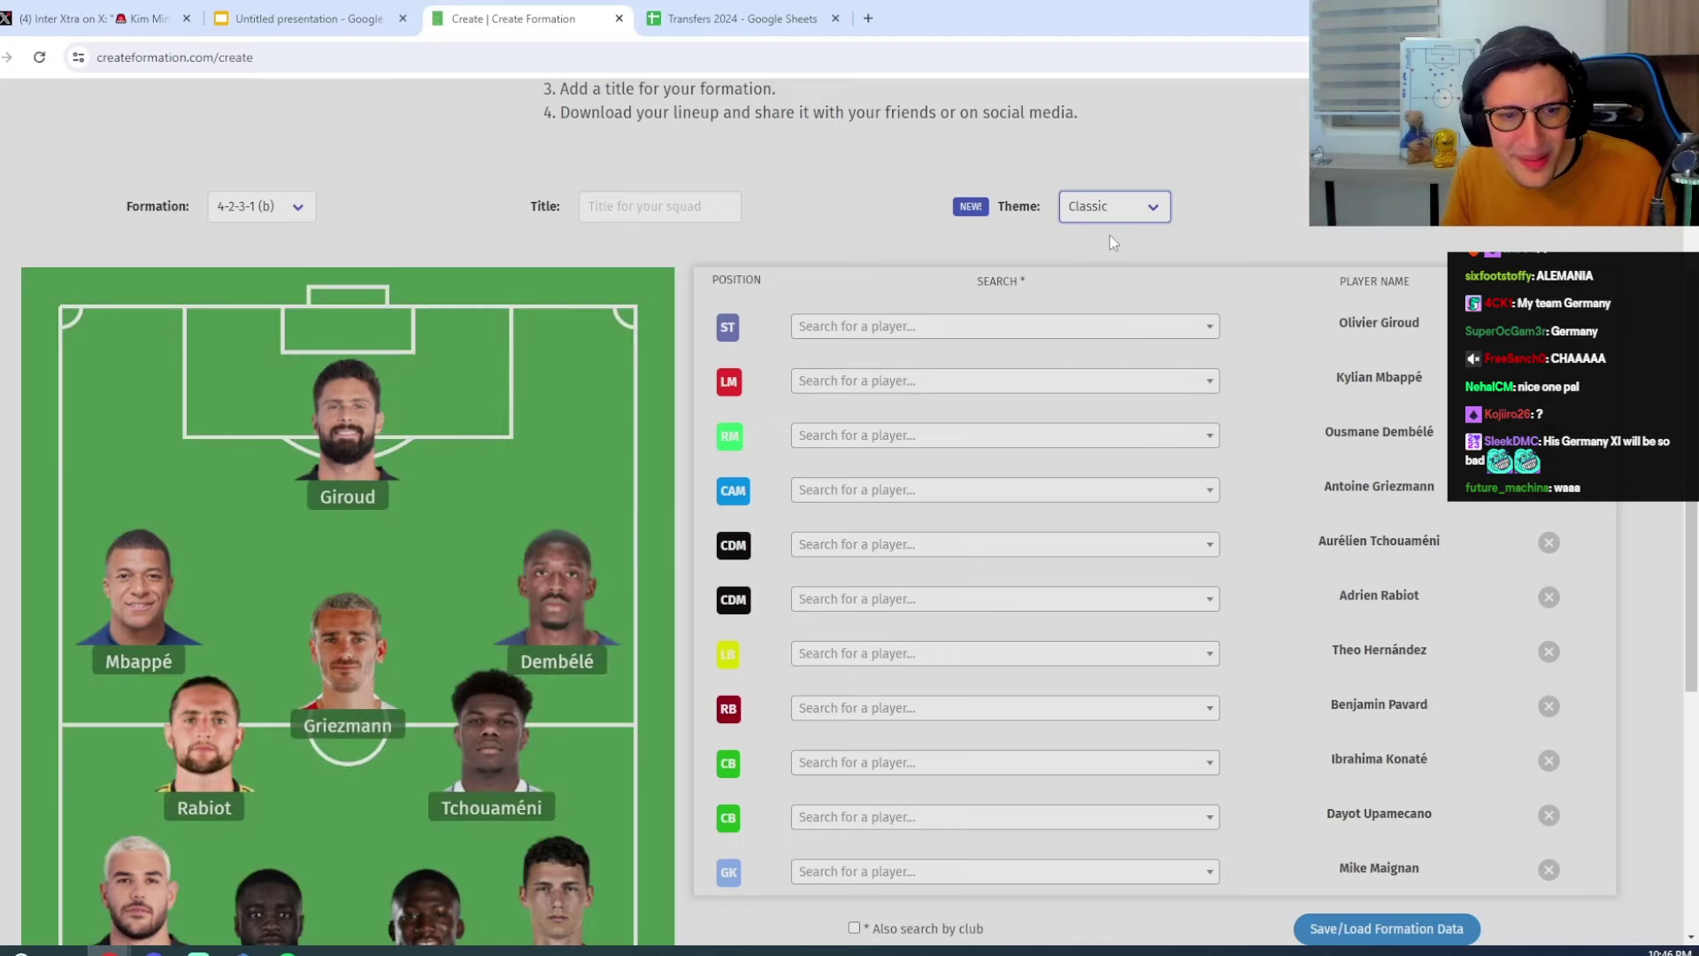
scroll(1111, 235, "down", 3)
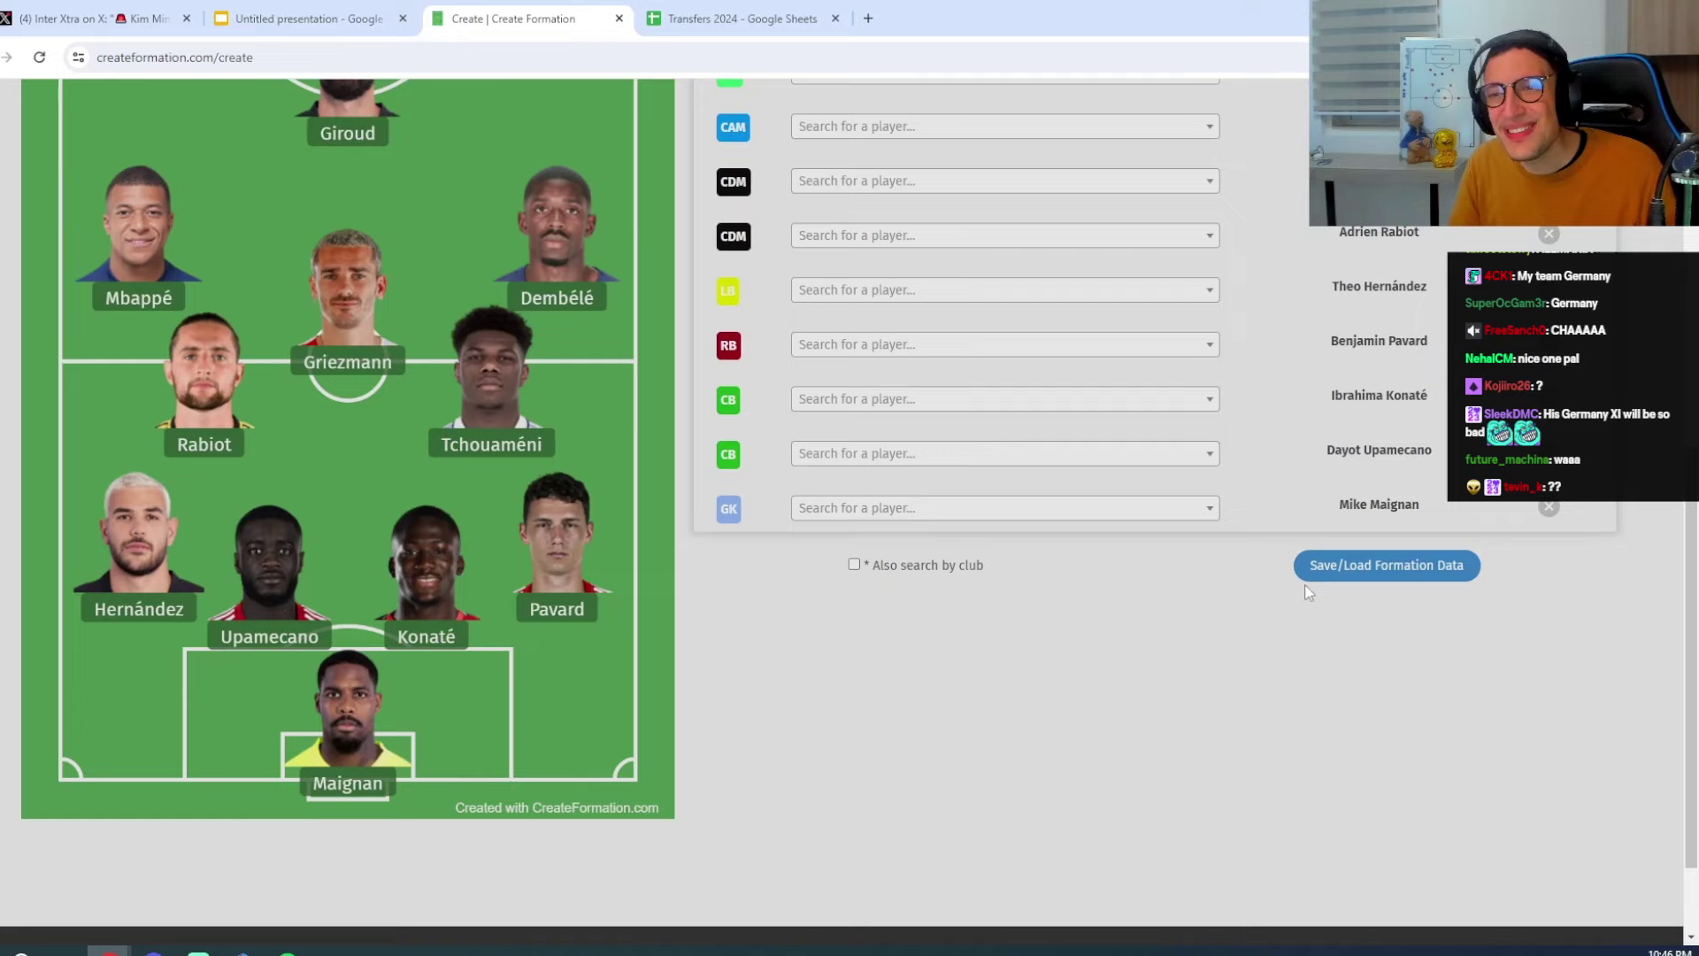
scroll(881, 561, "up", 3)
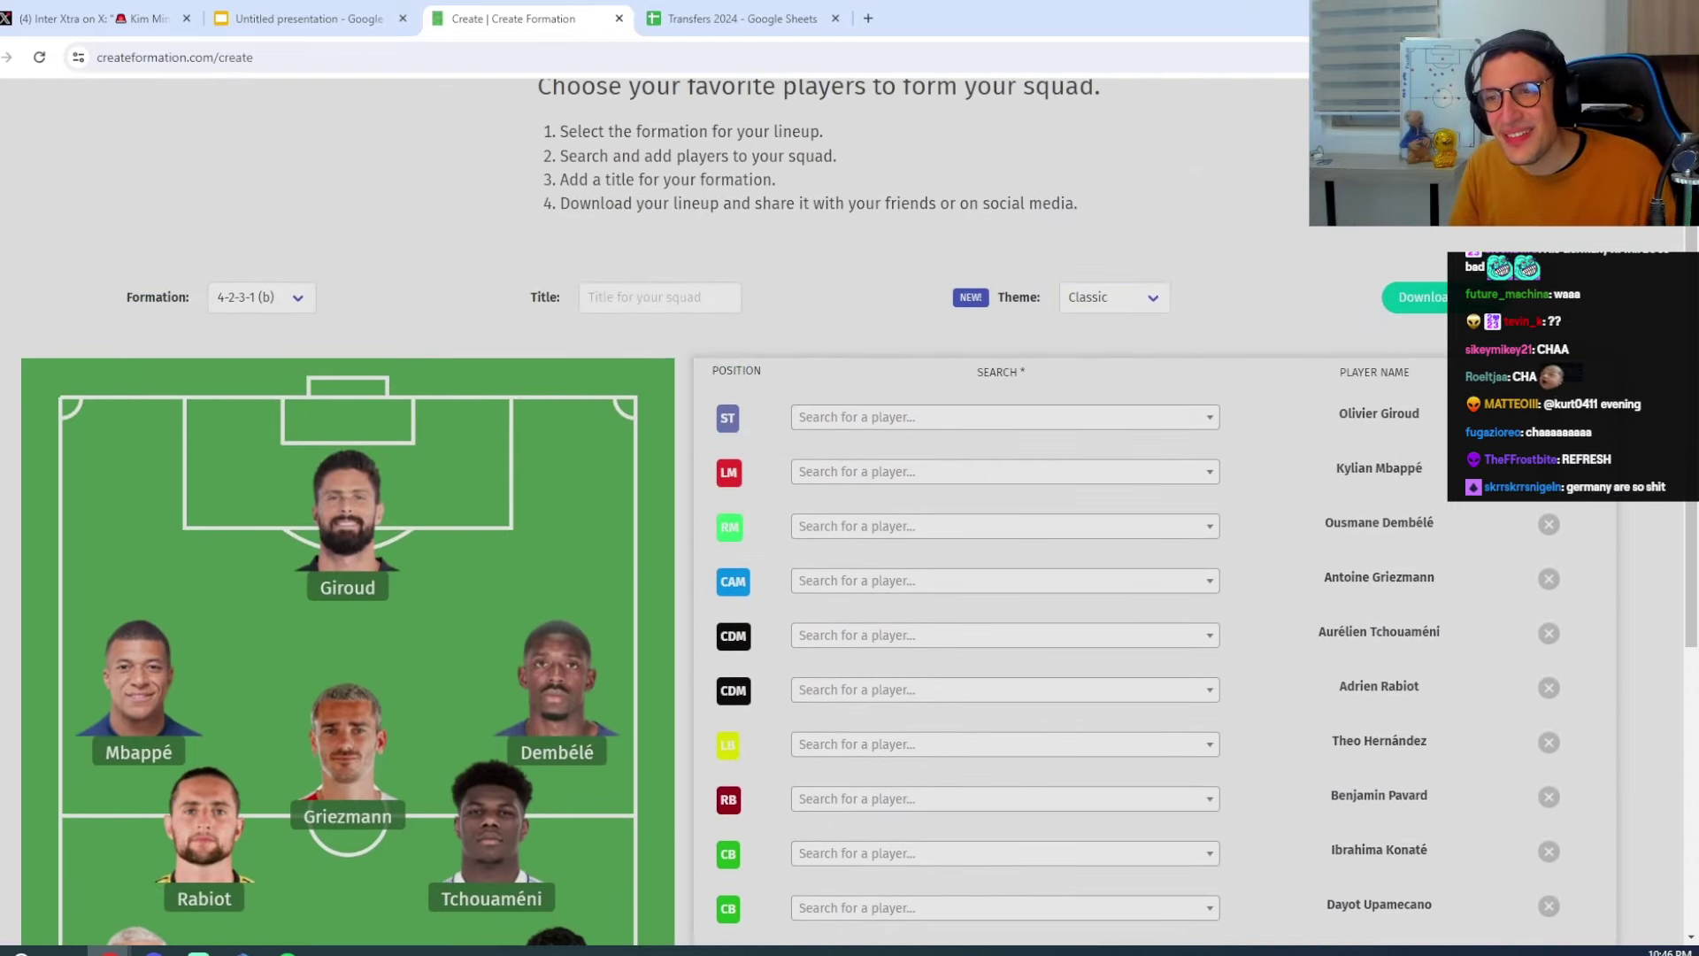
scroll(1009, 531, "down", 1)
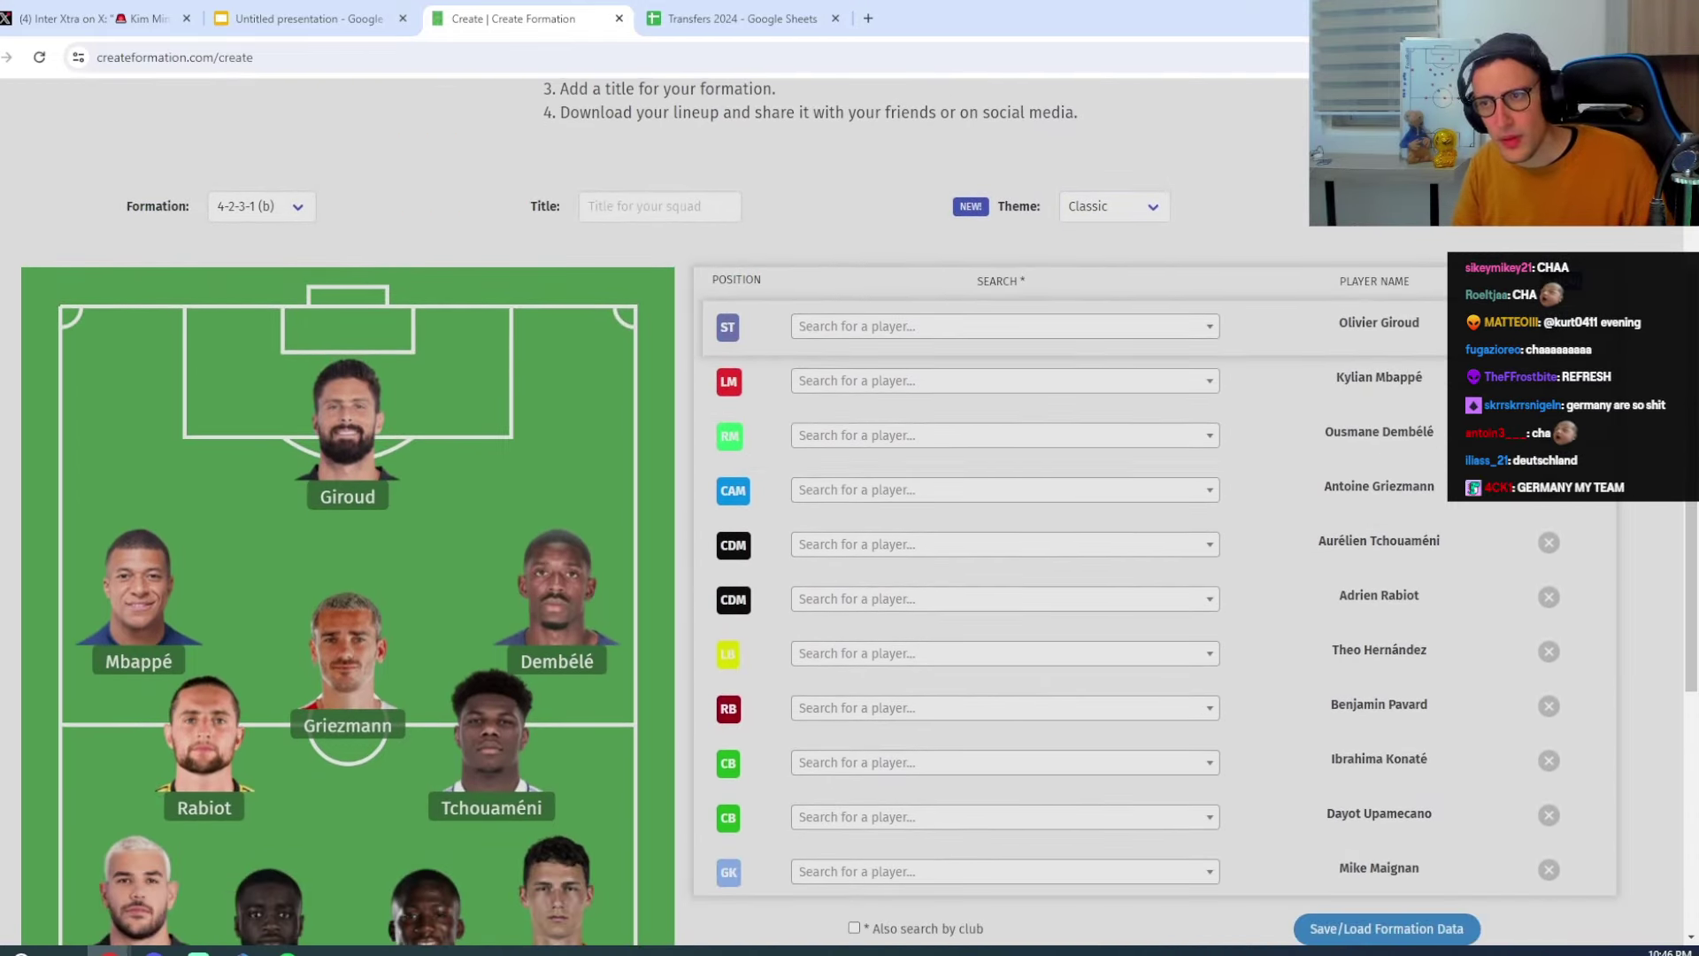